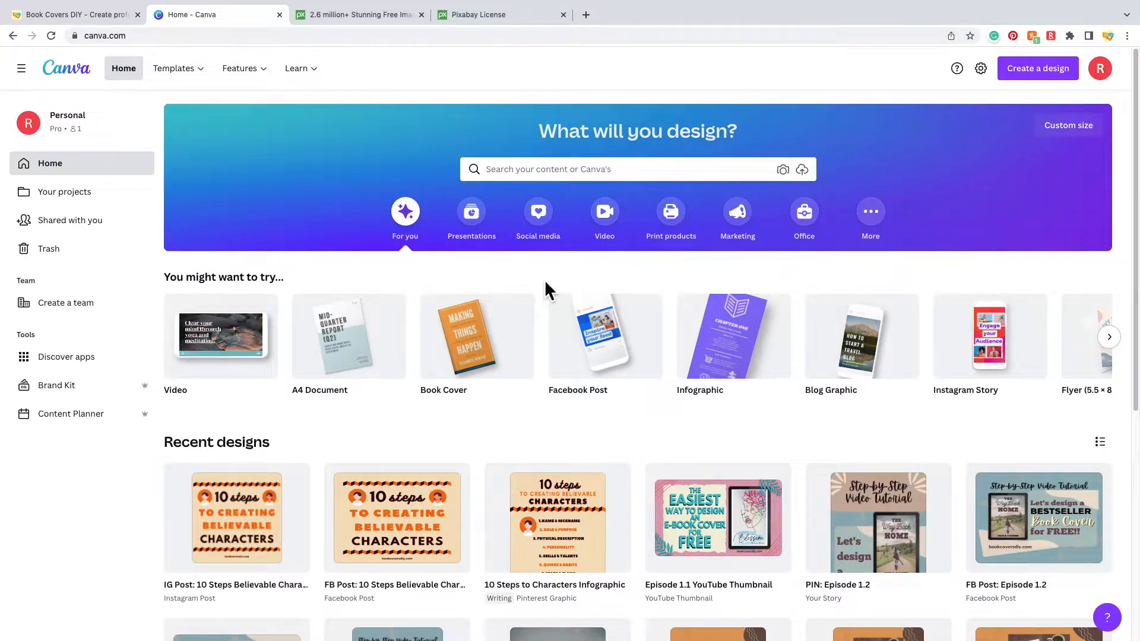
- Search Canva's templates for 'book cover'
mouse_move(484, 358)
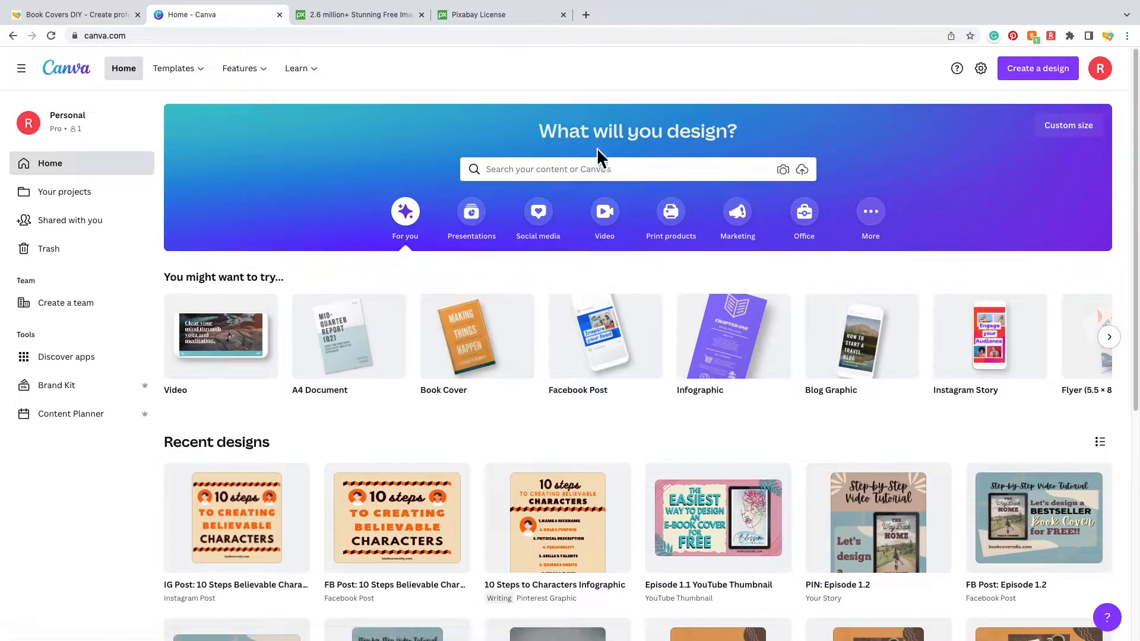
left_click(601, 169)
type("boo")
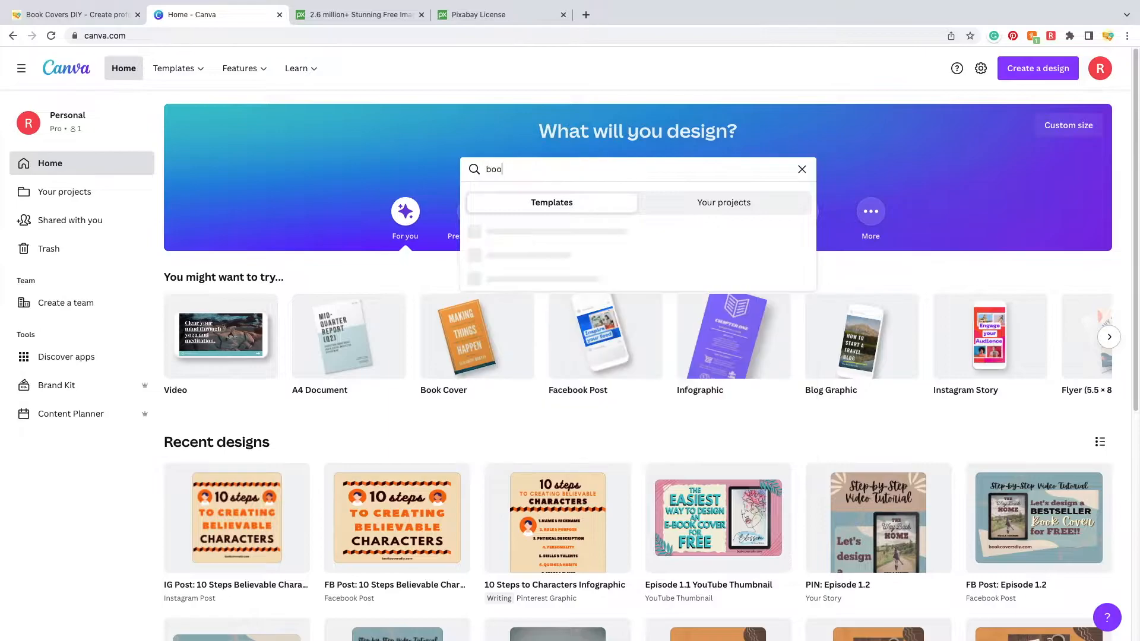
type("k cover")
key("Return")
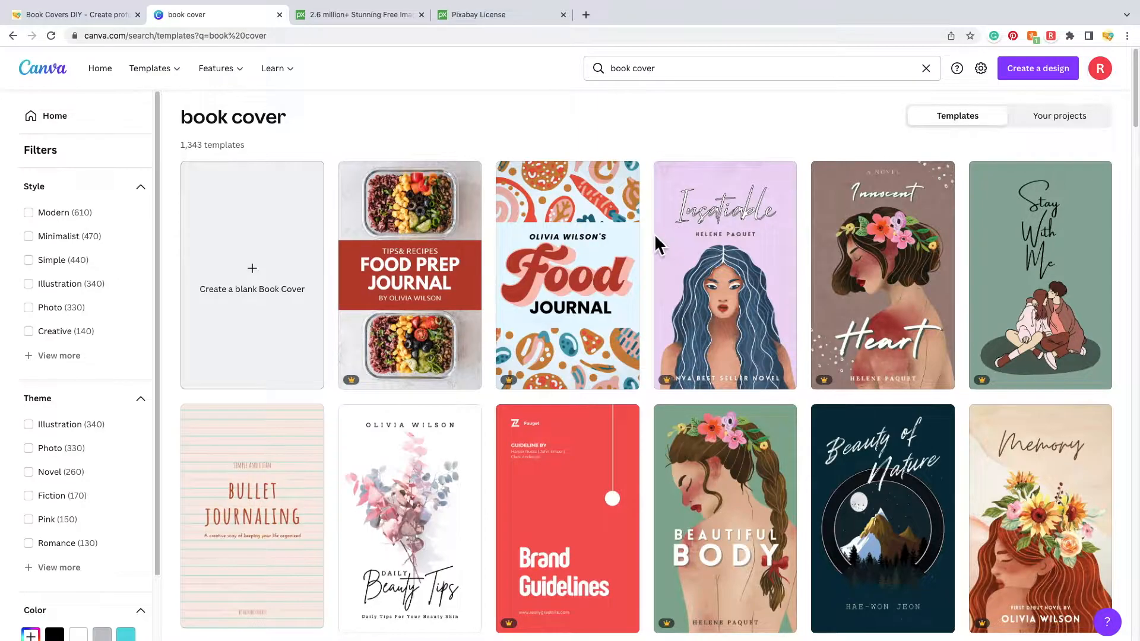
- Expand the full Theme filter list for the book cover results and scroll through it
scroll(651, 289, "down", 3)
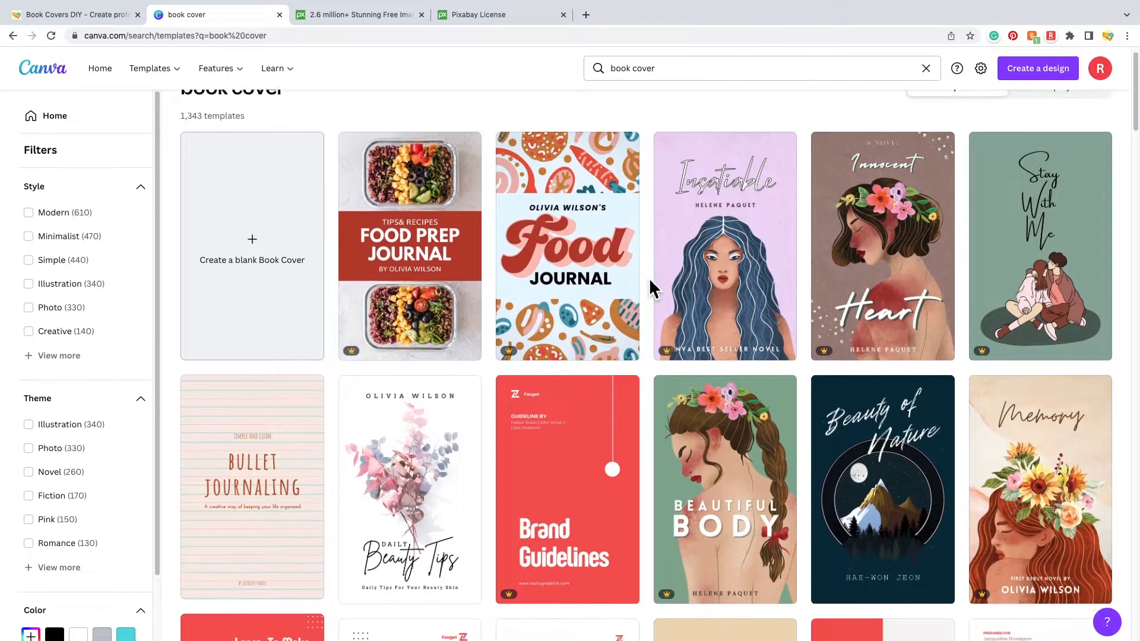
scroll(651, 290, "down", 2)
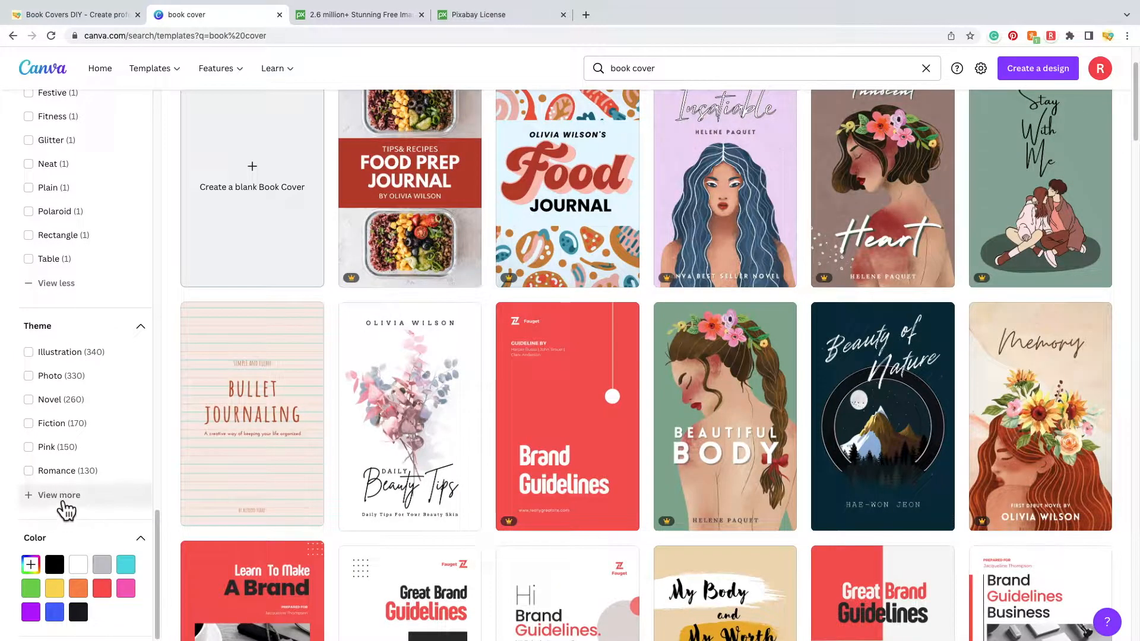
left_click(64, 502)
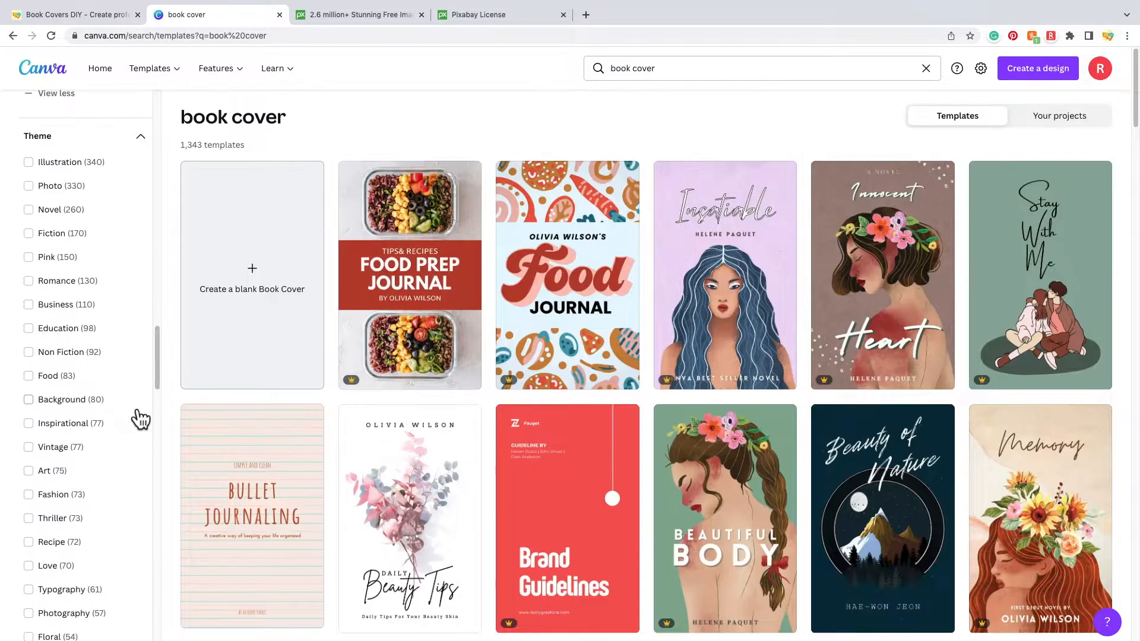
scroll(141, 420, "down", 4)
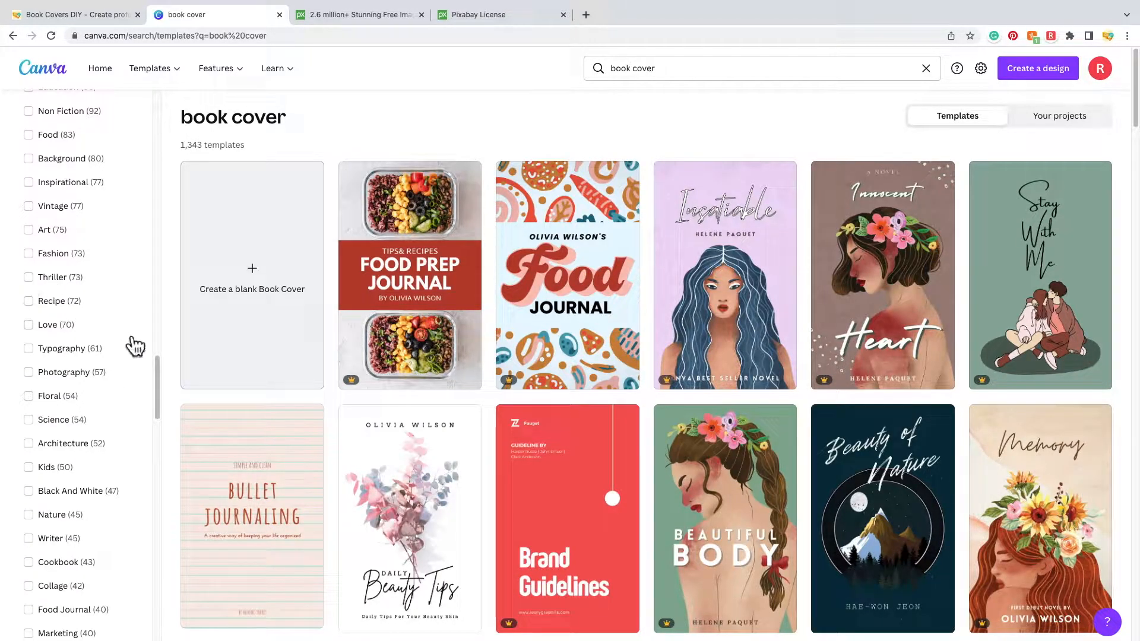
scroll(133, 343, "down", 14)
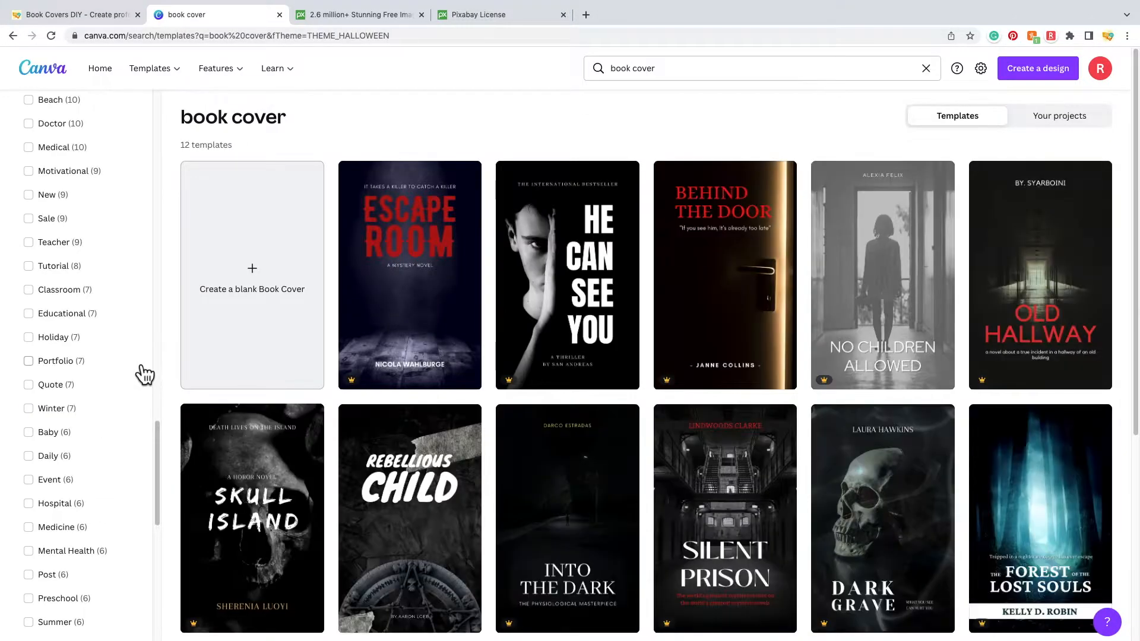
- Look through the filtered book cover templates, then create a blank Book Cover eBook
scroll(142, 377, "down", 6)
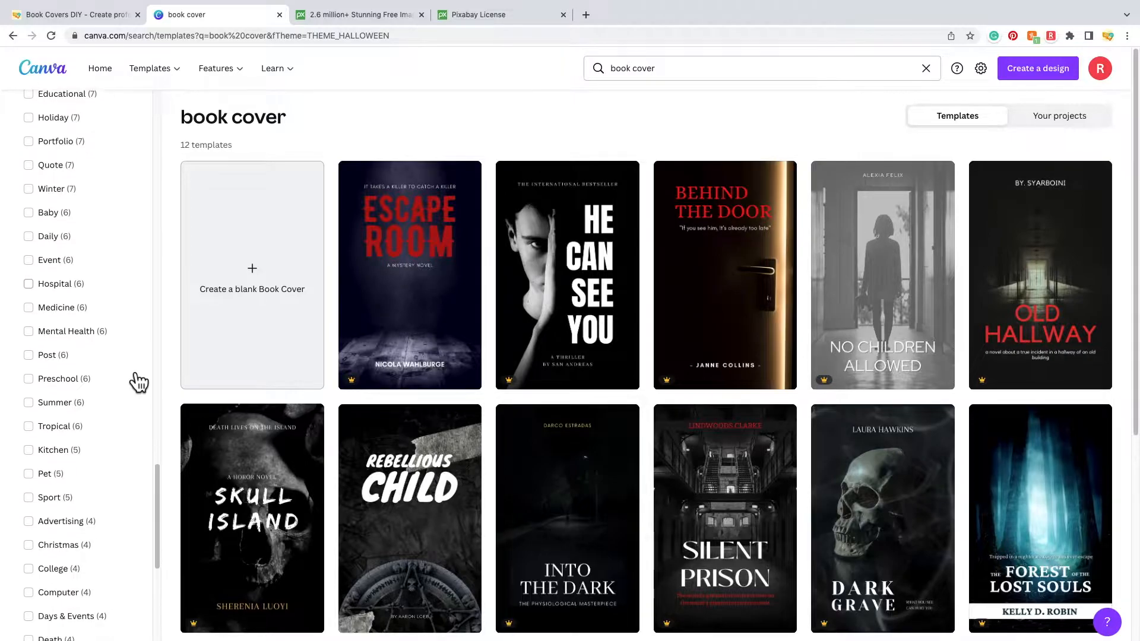
scroll(139, 382, "down", 4)
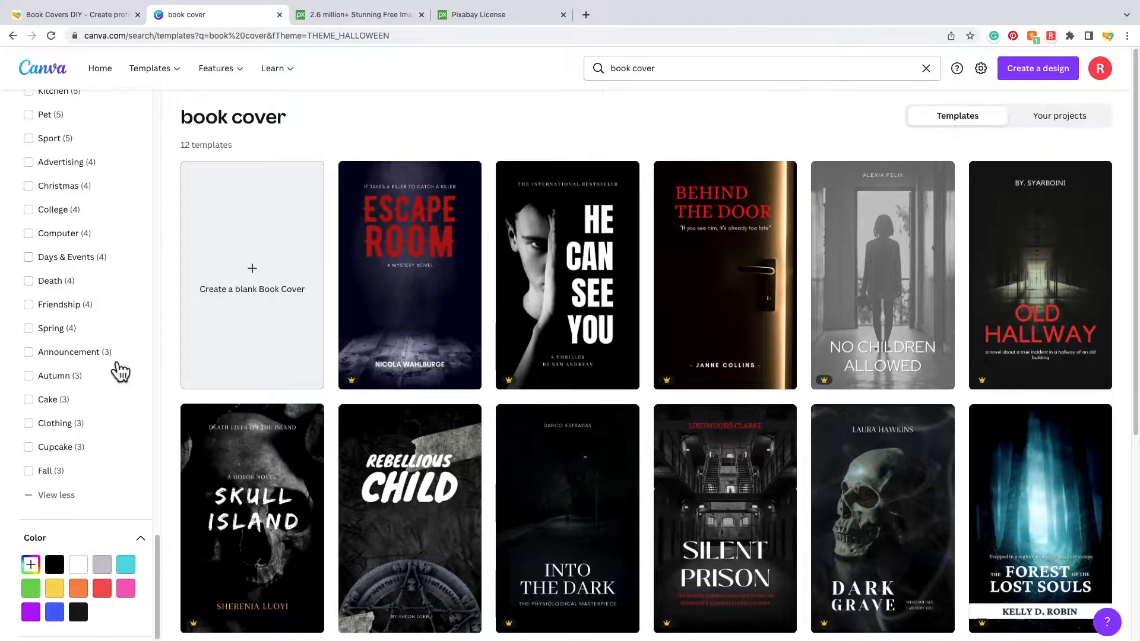
scroll(113, 238, "up", 2)
scroll(87, 330, "up", 10)
scroll(88, 330, "up", 12)
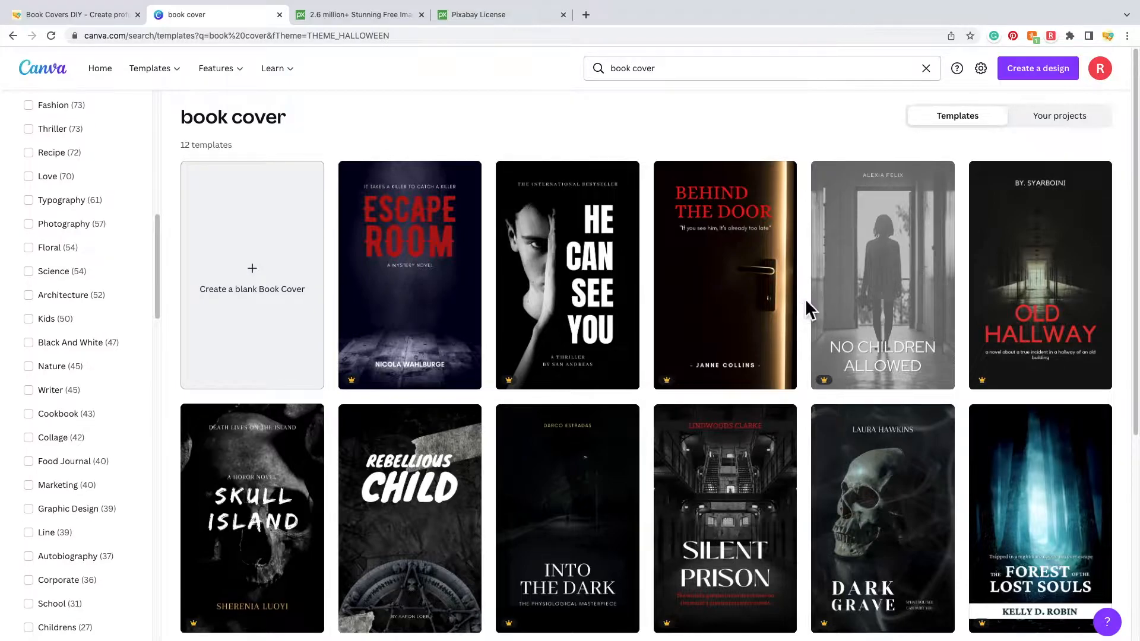
scroll(809, 299, "down", 2)
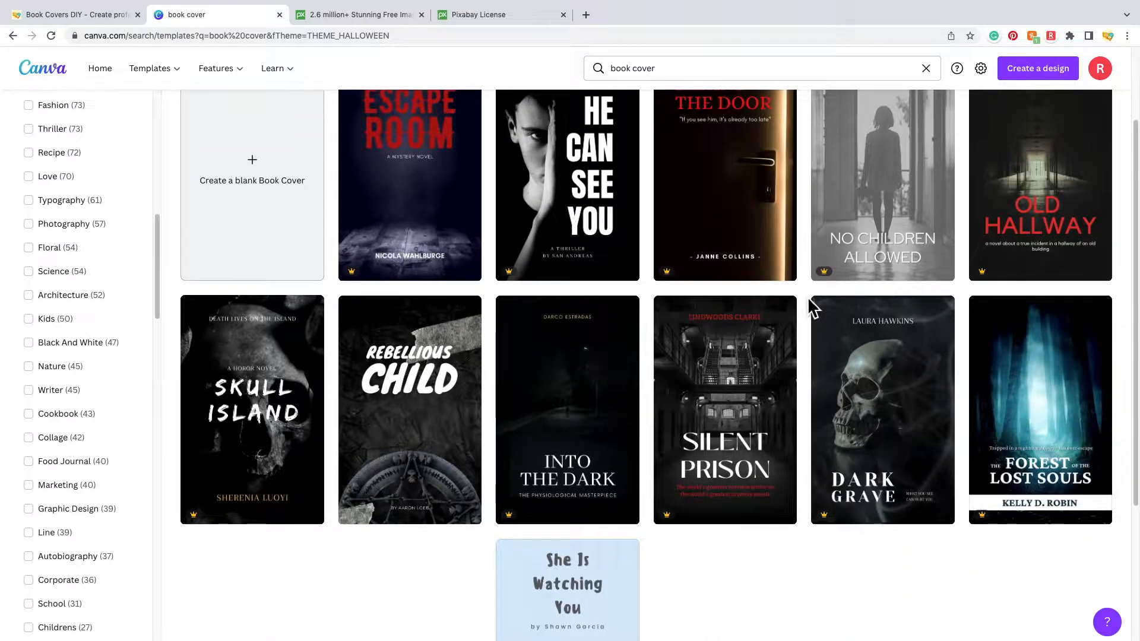
scroll(814, 308, "up", 2)
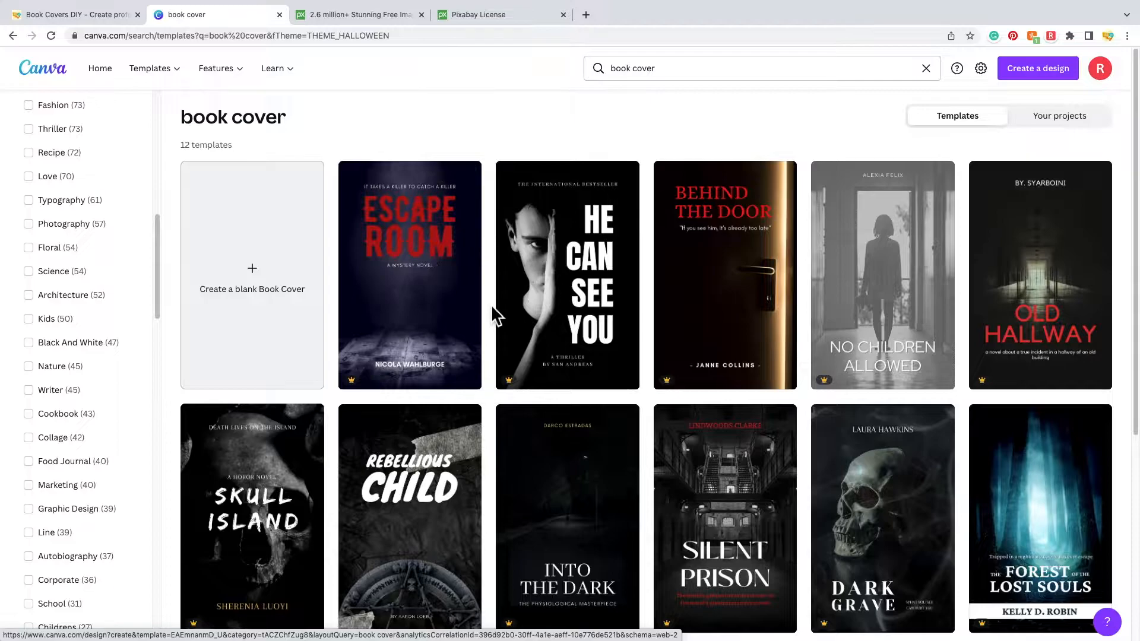
left_click(271, 315)
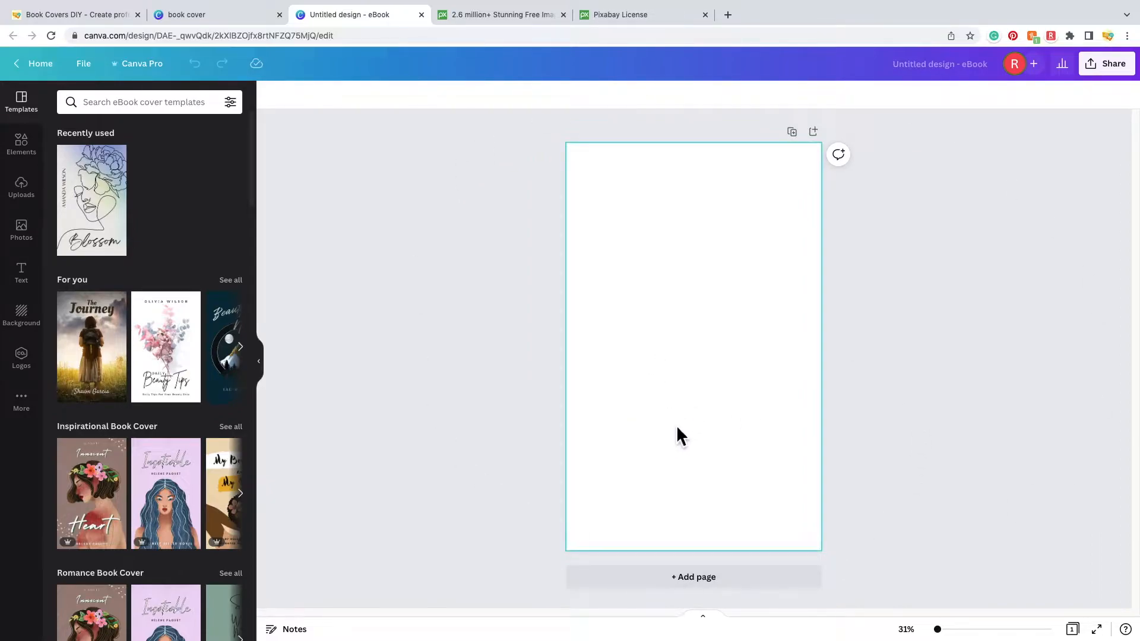
- Browse the Templates panel categories, then move to the Pixabay browser tab
scroll(189, 332, "down", 1)
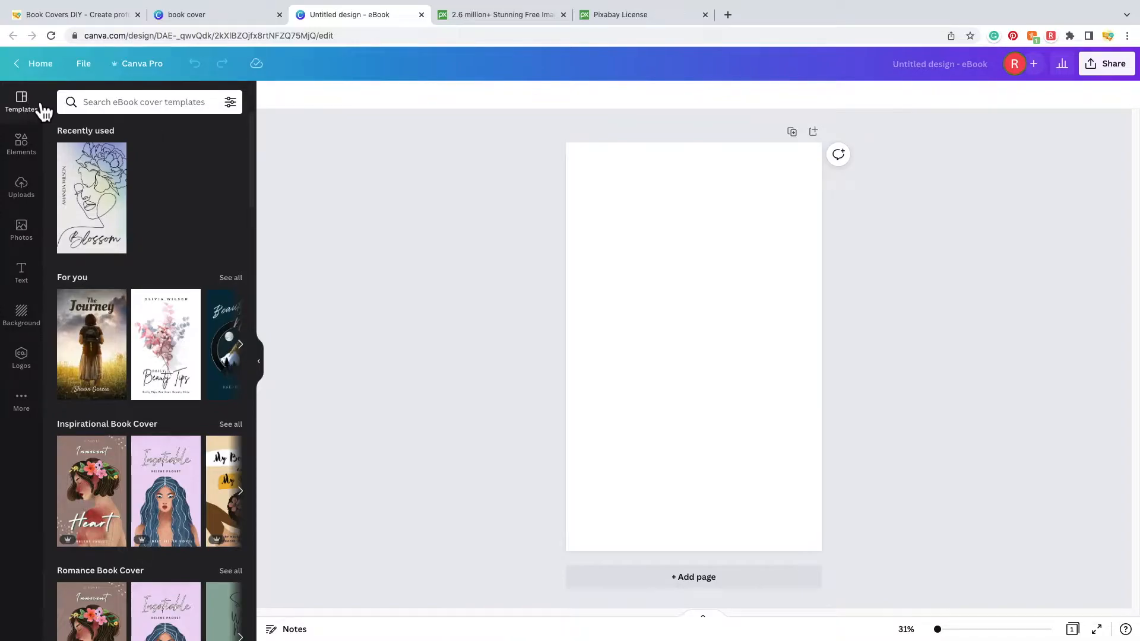
scroll(161, 414, "down", 5)
scroll(166, 425, "down", 9)
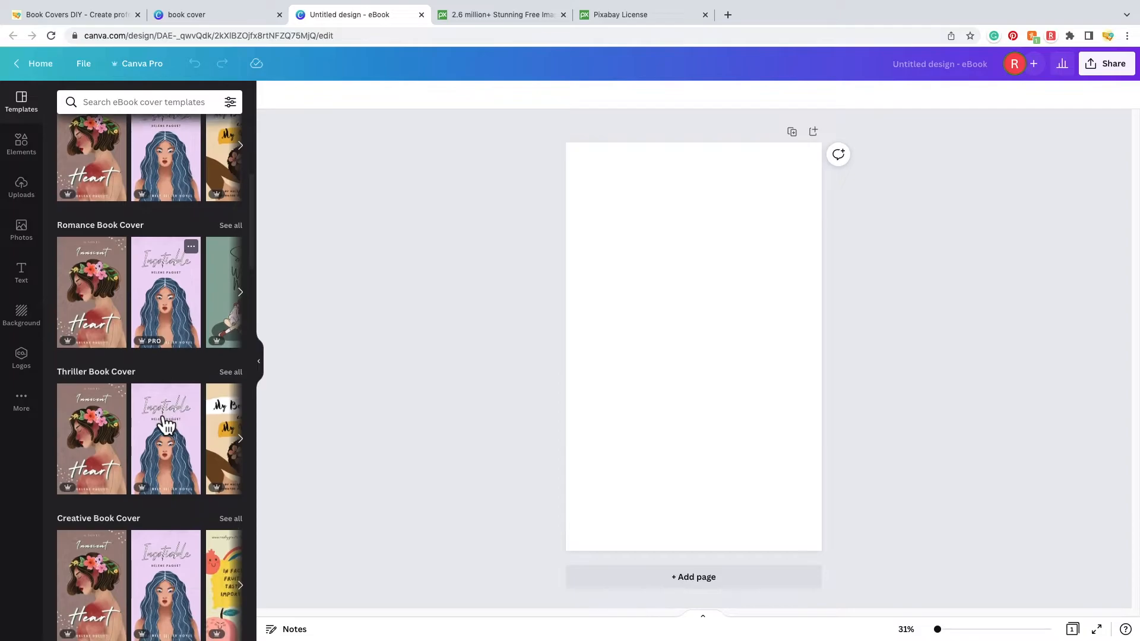
scroll(166, 425, "down", 7)
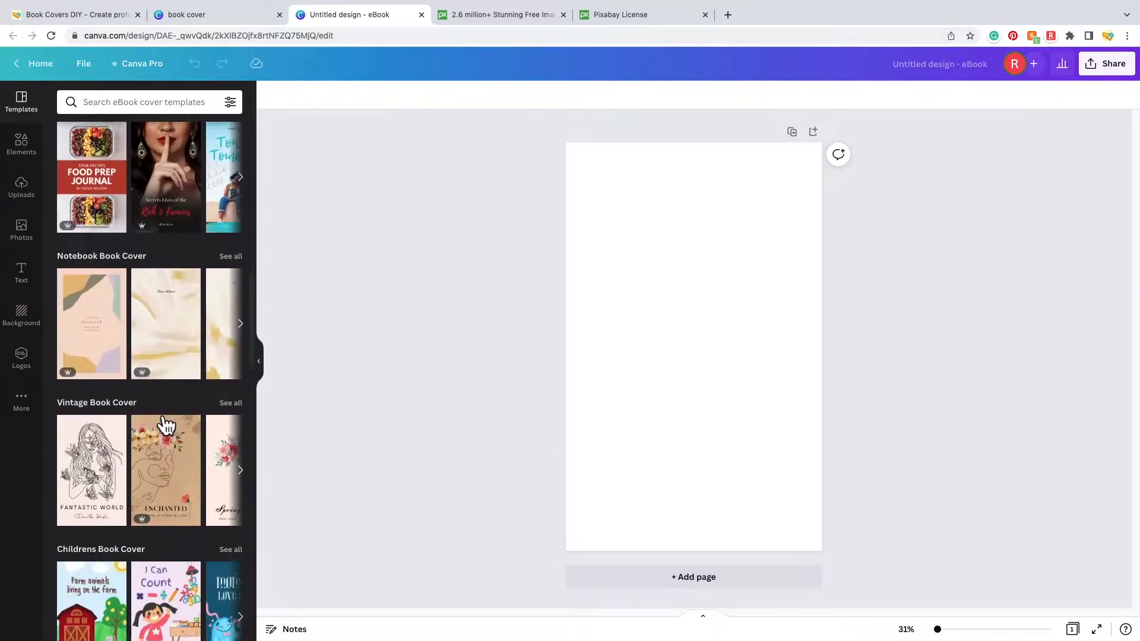
scroll(167, 425, "down", 10)
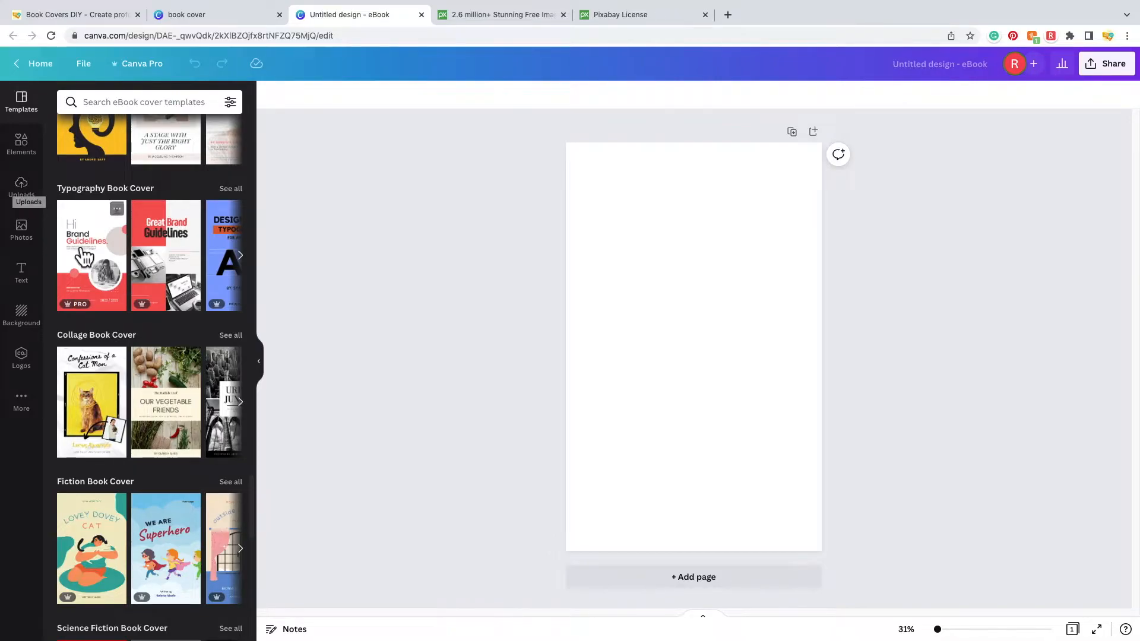
scroll(206, 294, "down", 10)
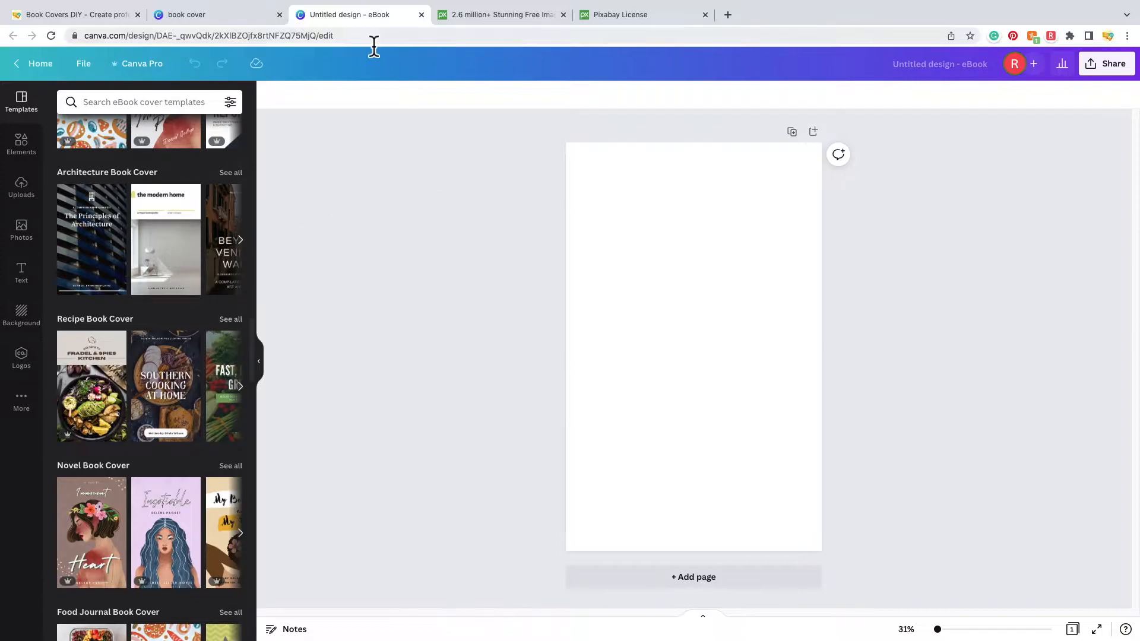
mouse_move(368, 4)
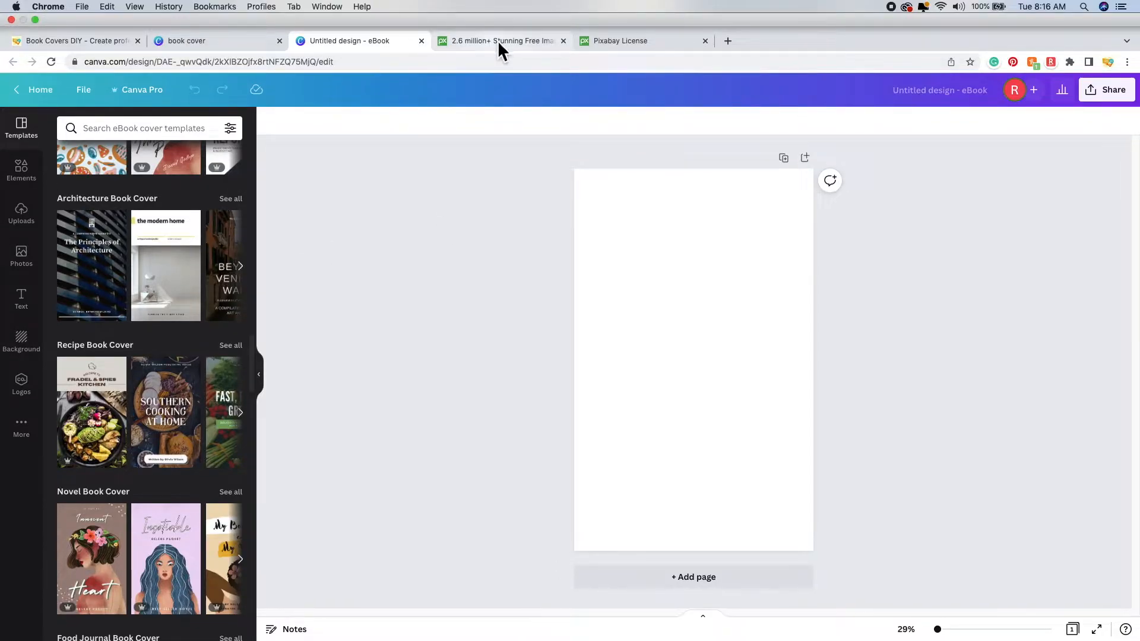
left_click(497, 40)
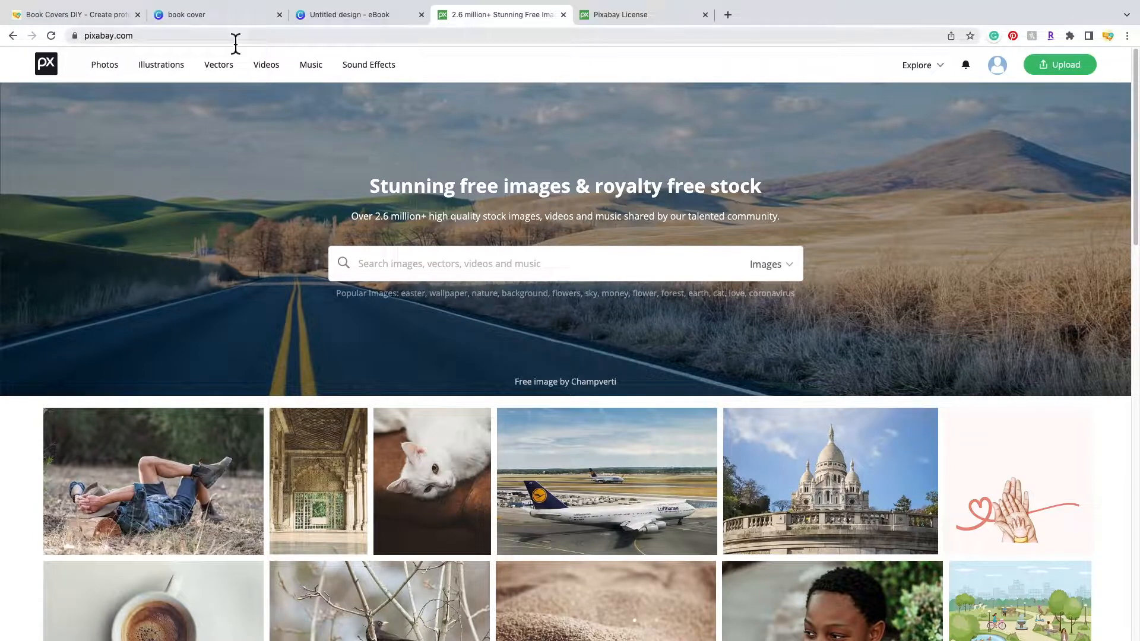
- Search Pixabay for 'horror', browse the results, and open the media type menu
left_click(486, 271)
type("horror")
key("Return")
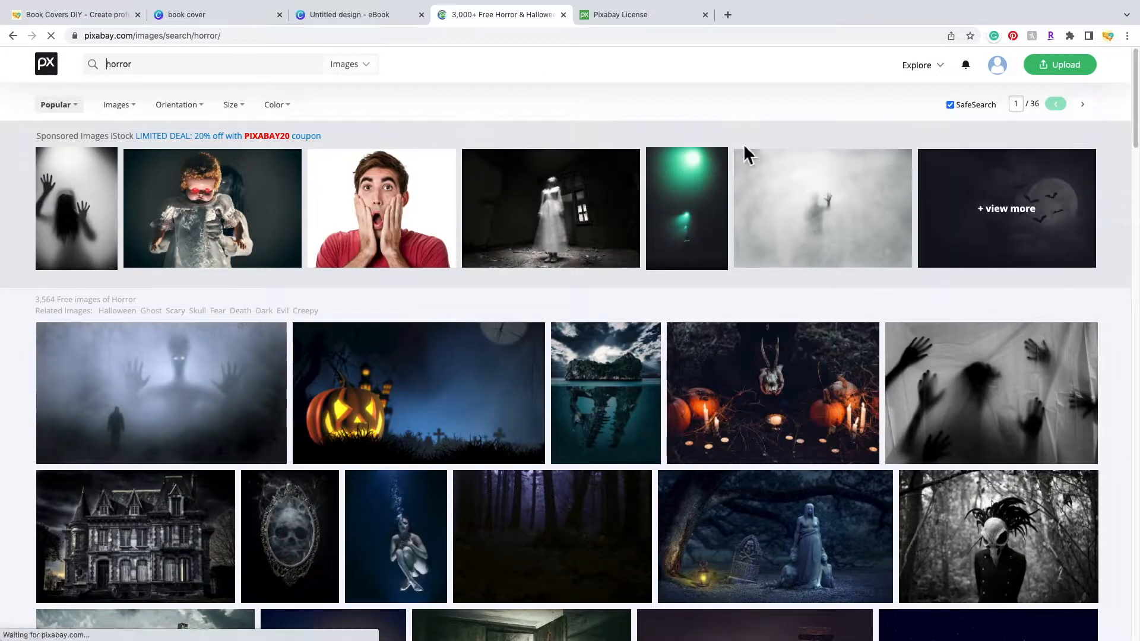
scroll(585, 321, "down", 3)
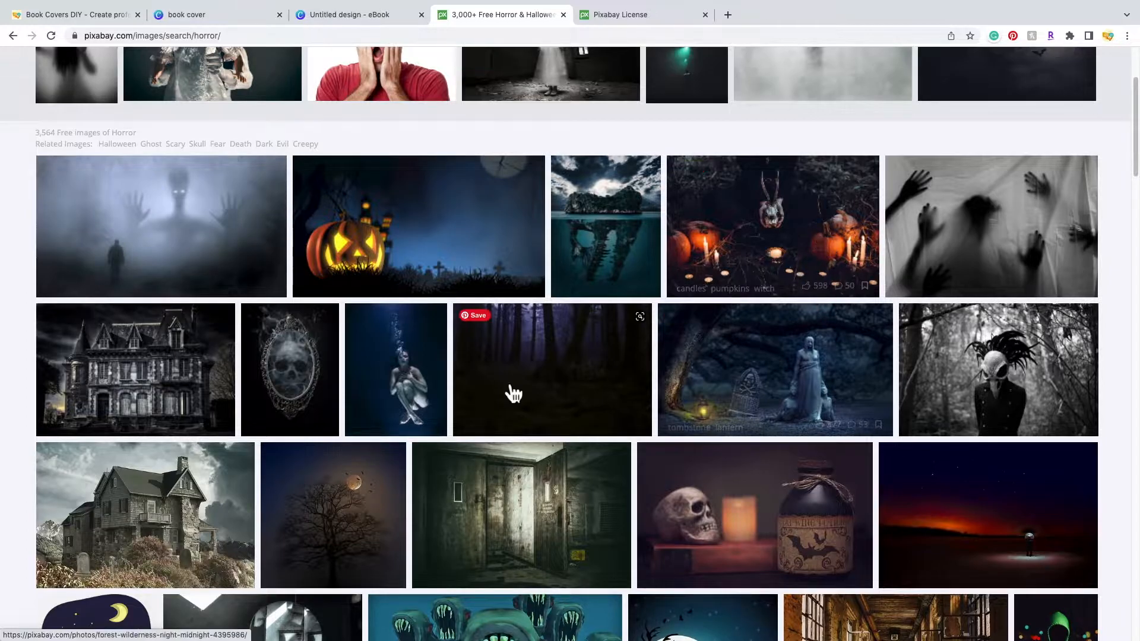
scroll(508, 395, "down", 5)
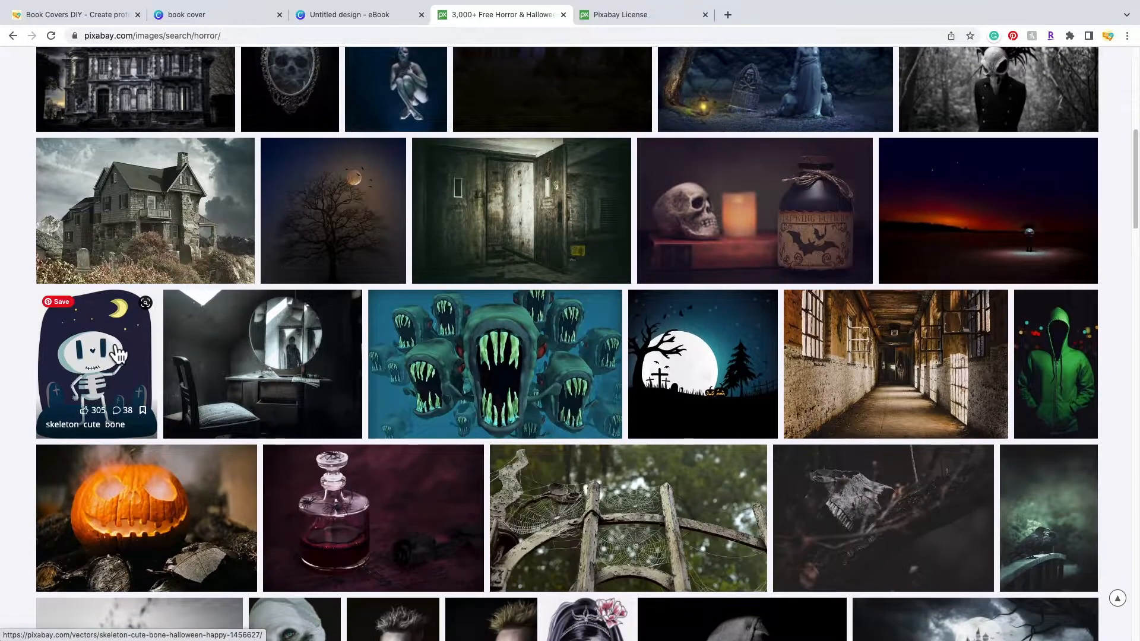
scroll(788, 363, "down", 1)
scroll(789, 364, "down", 5)
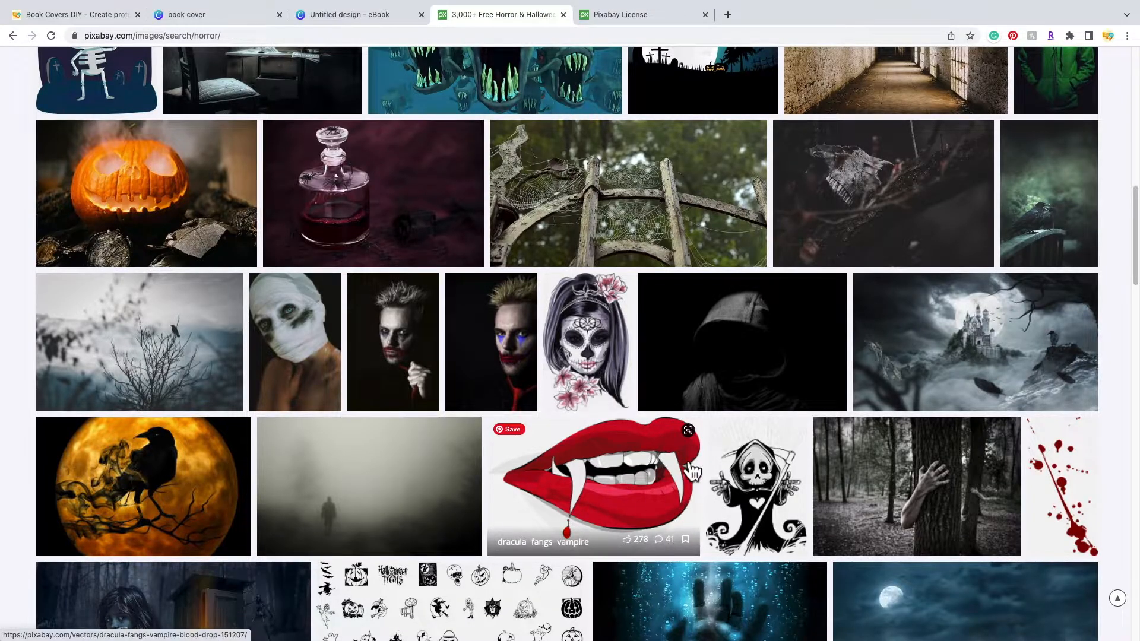
scroll(666, 458, "up", 13)
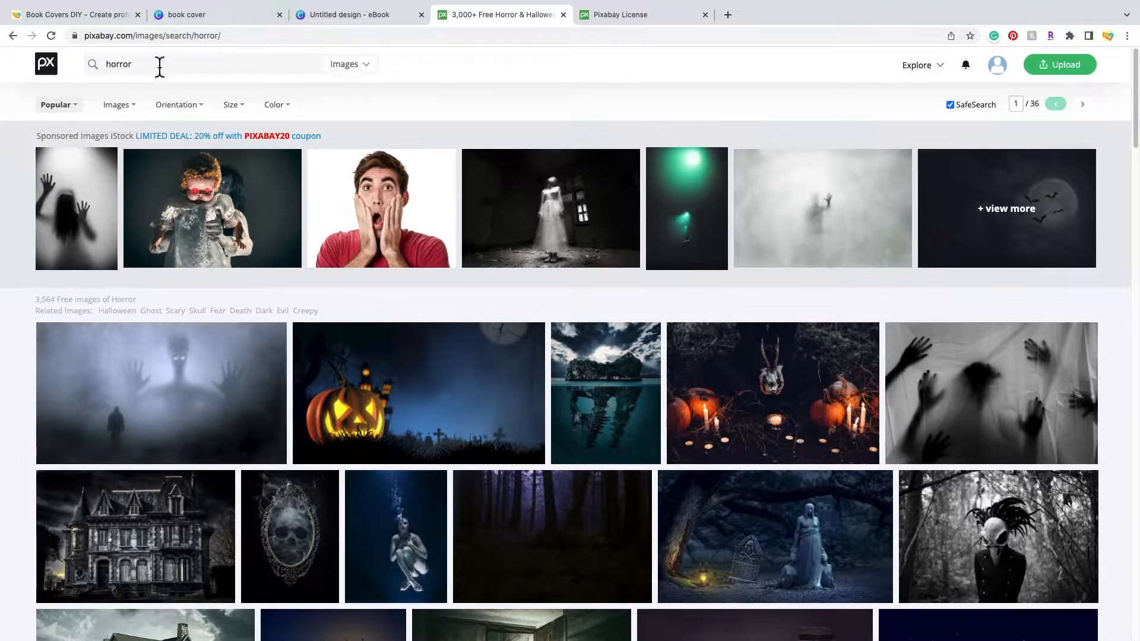
left_click(383, 81)
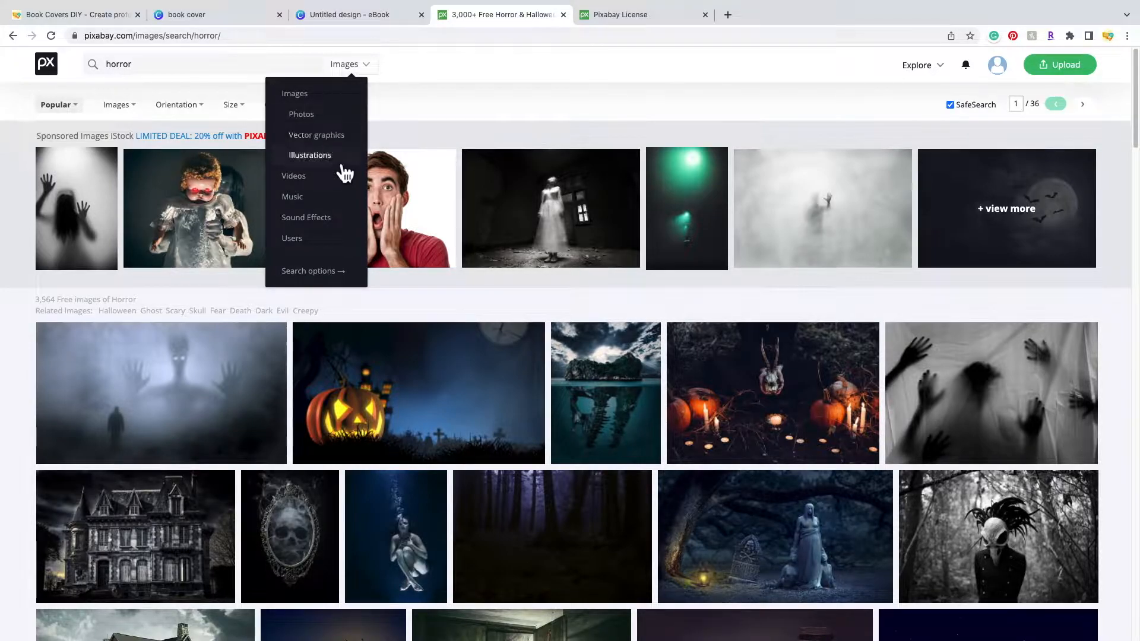
left_click(303, 115)
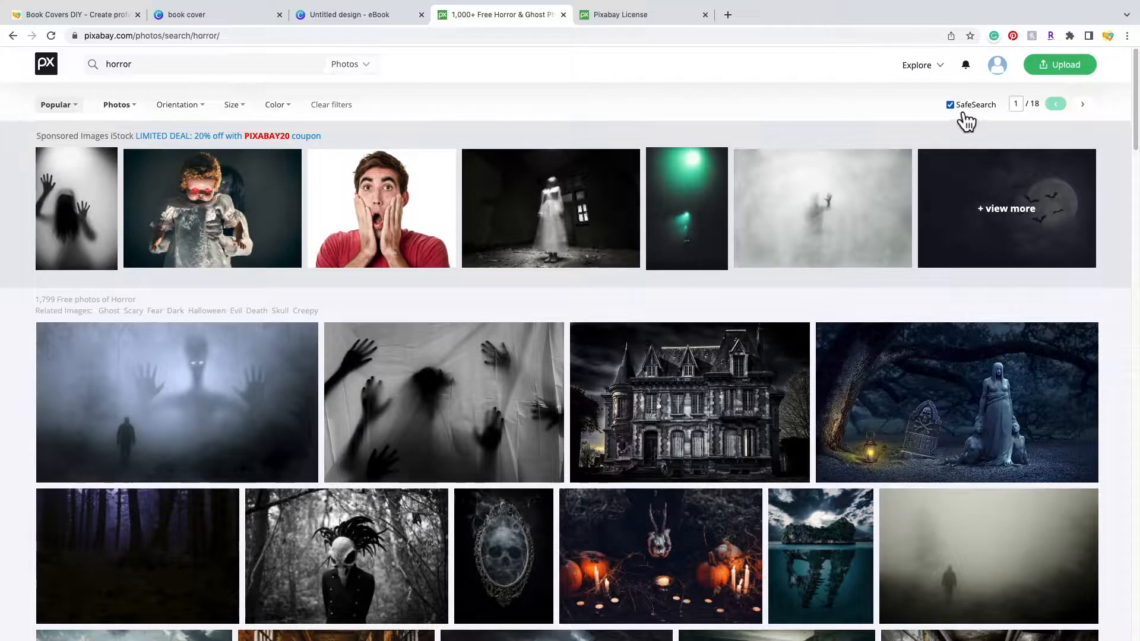
scroll(823, 429, "down", 1)
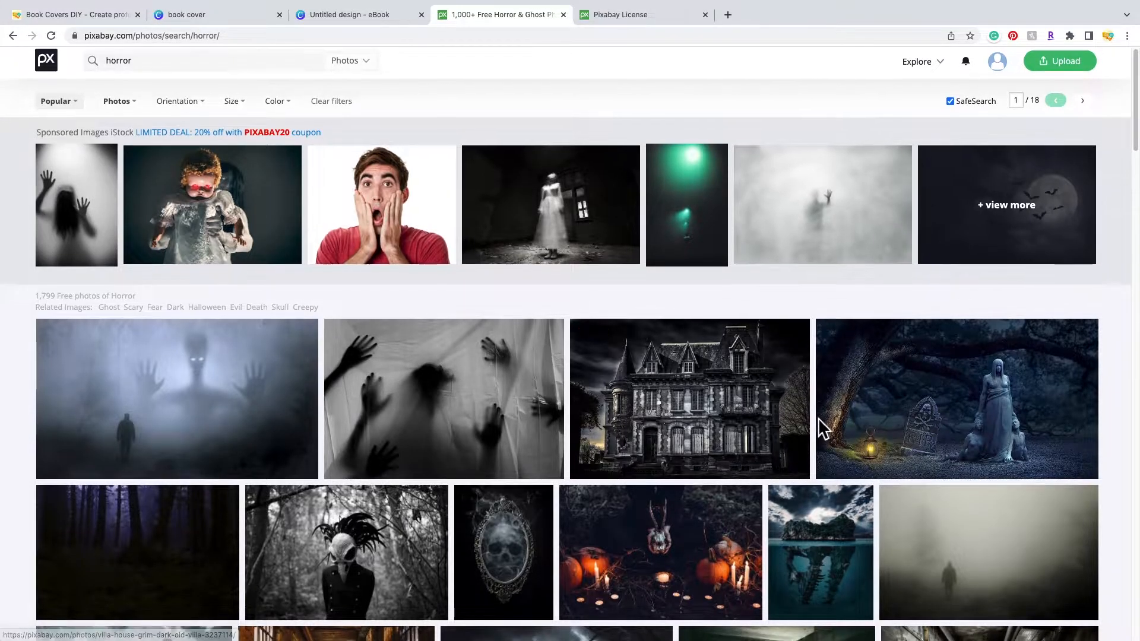
scroll(590, 484, "down", 9)
scroll(572, 484, "down", 5)
scroll(721, 402, "down", 7)
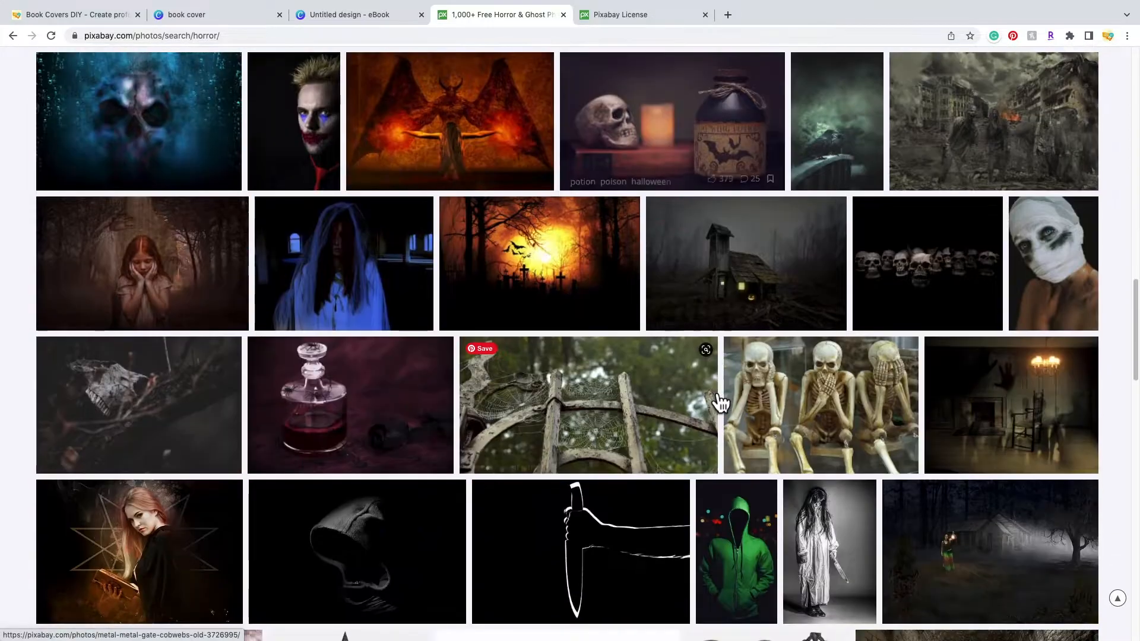
scroll(671, 395, "down", 3)
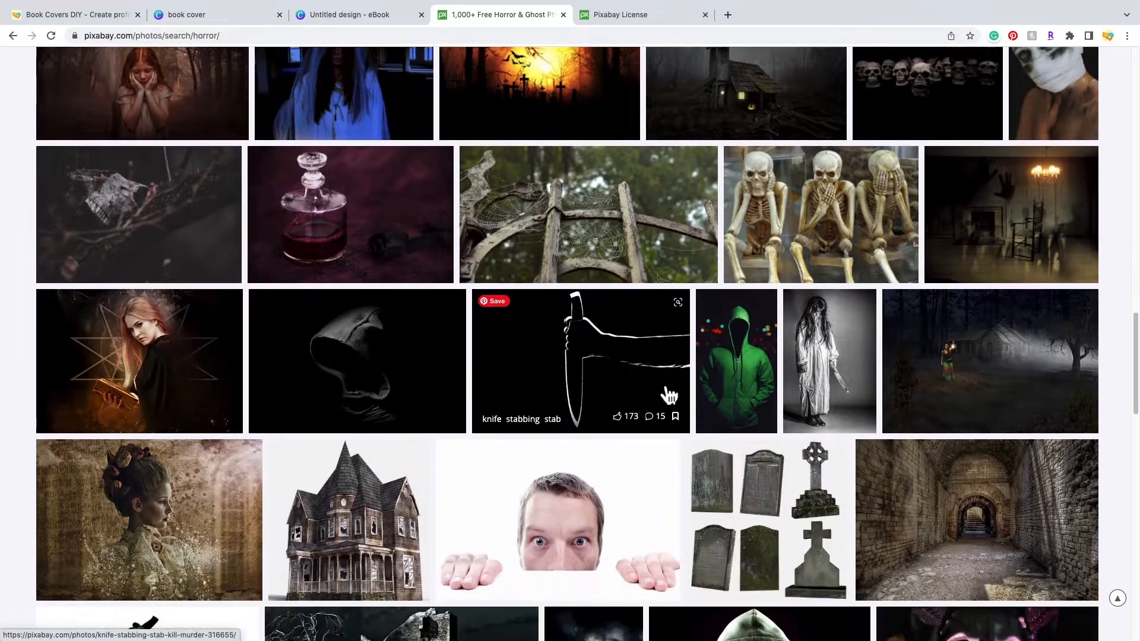
scroll(673, 395, "down", 6)
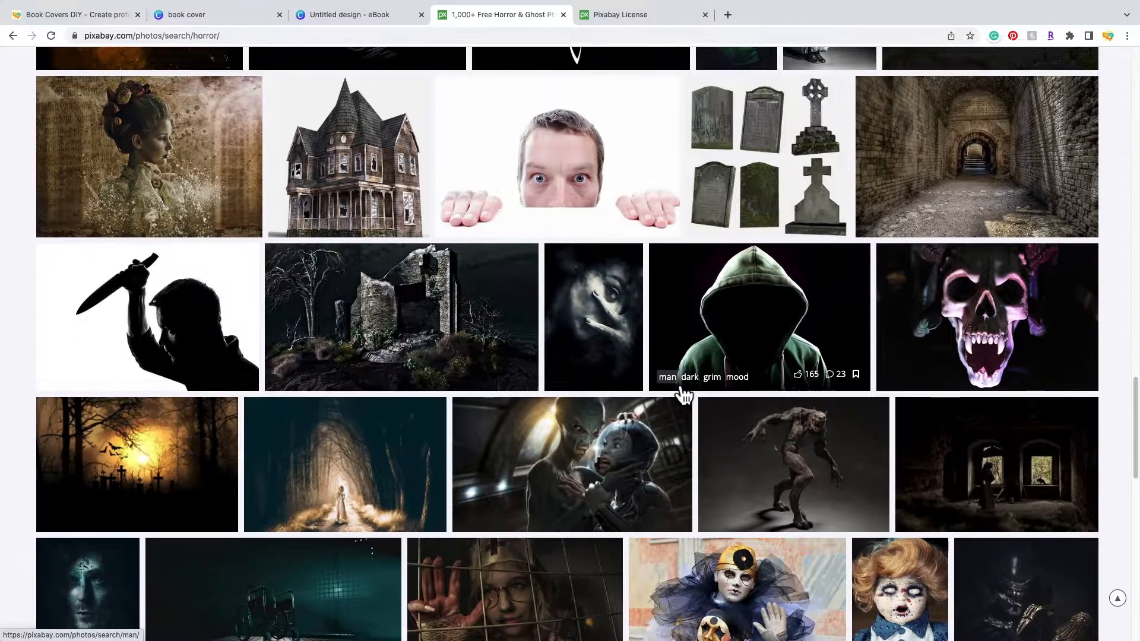
scroll(684, 395, "down", 2)
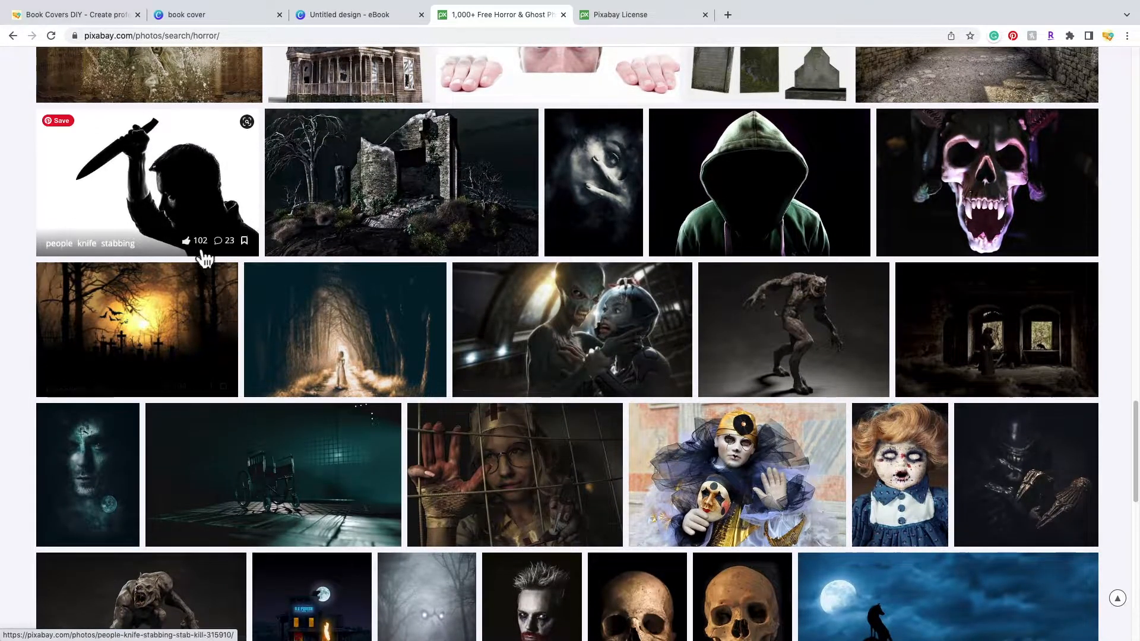
scroll(492, 400, "down", 12)
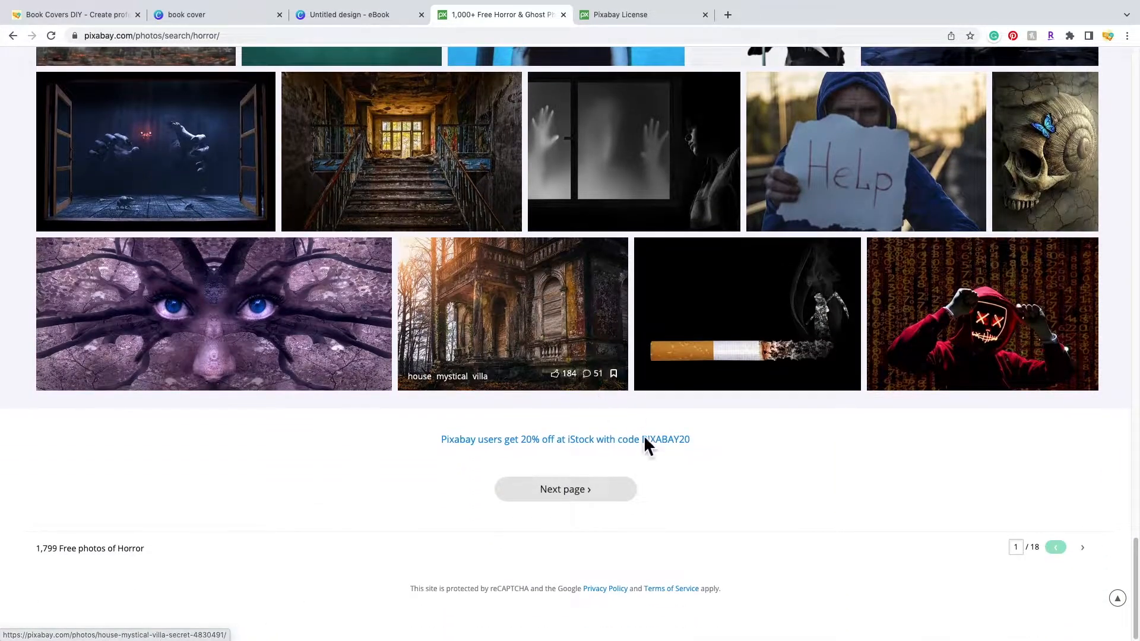
- Go to page 2 of the horror results and open the 'Child At The Window' photo
left_click(622, 504)
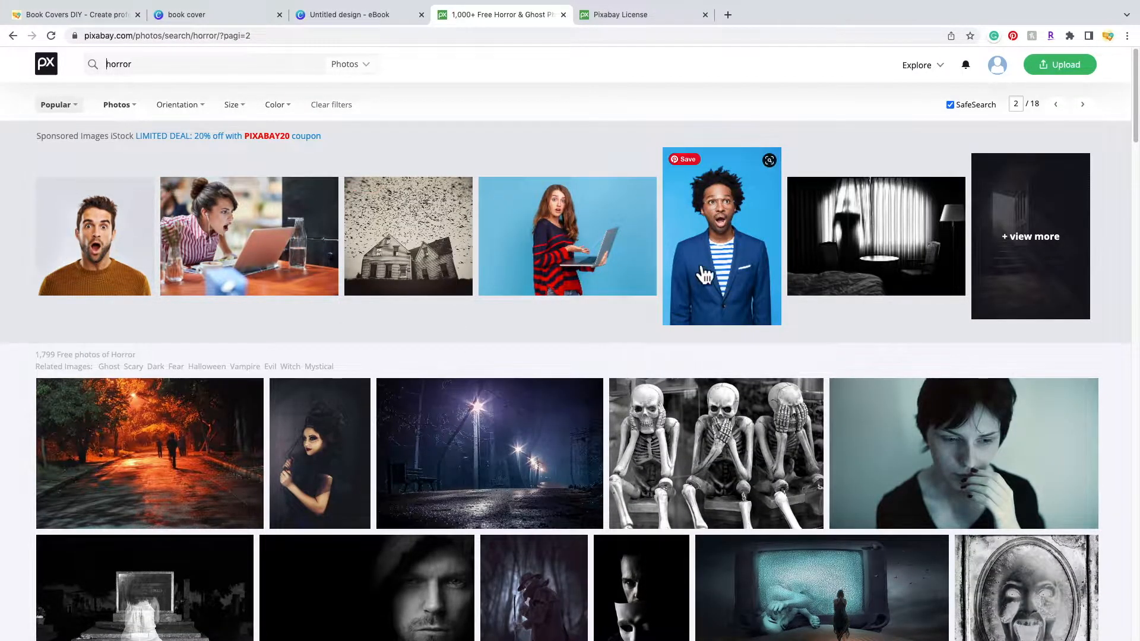
scroll(476, 351, "down", 4)
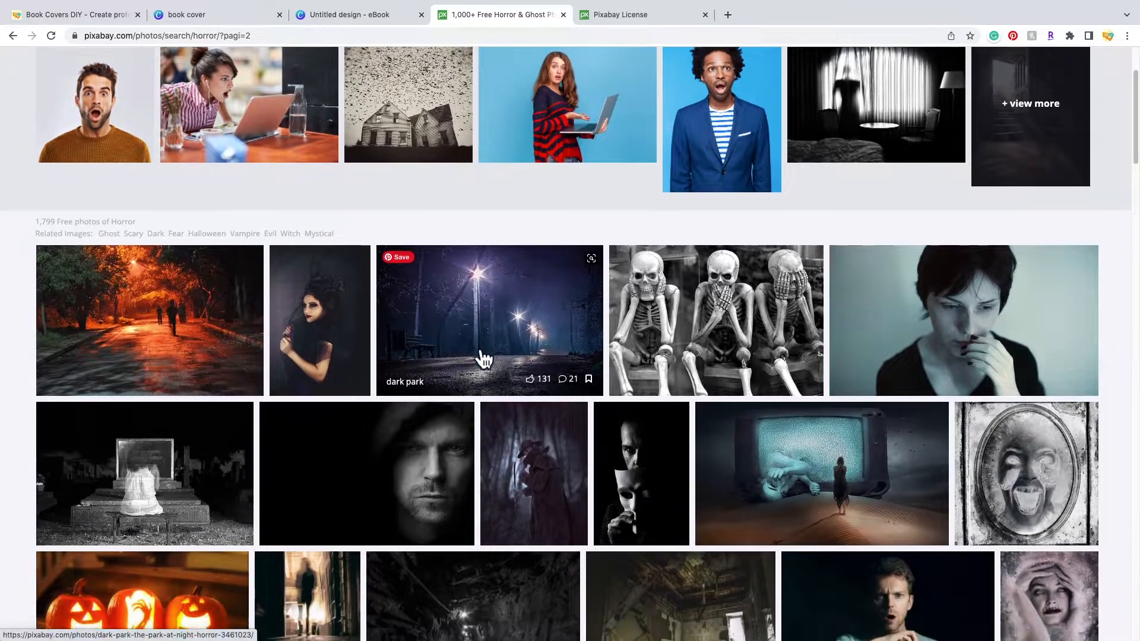
scroll(478, 350, "down", 8)
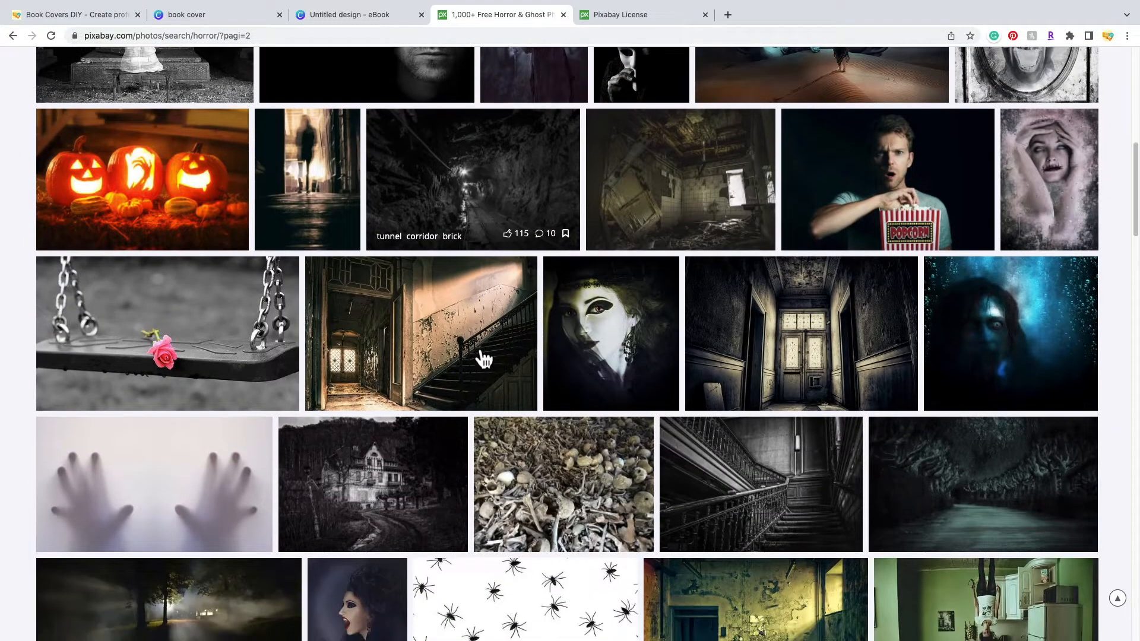
scroll(476, 350, "down", 10)
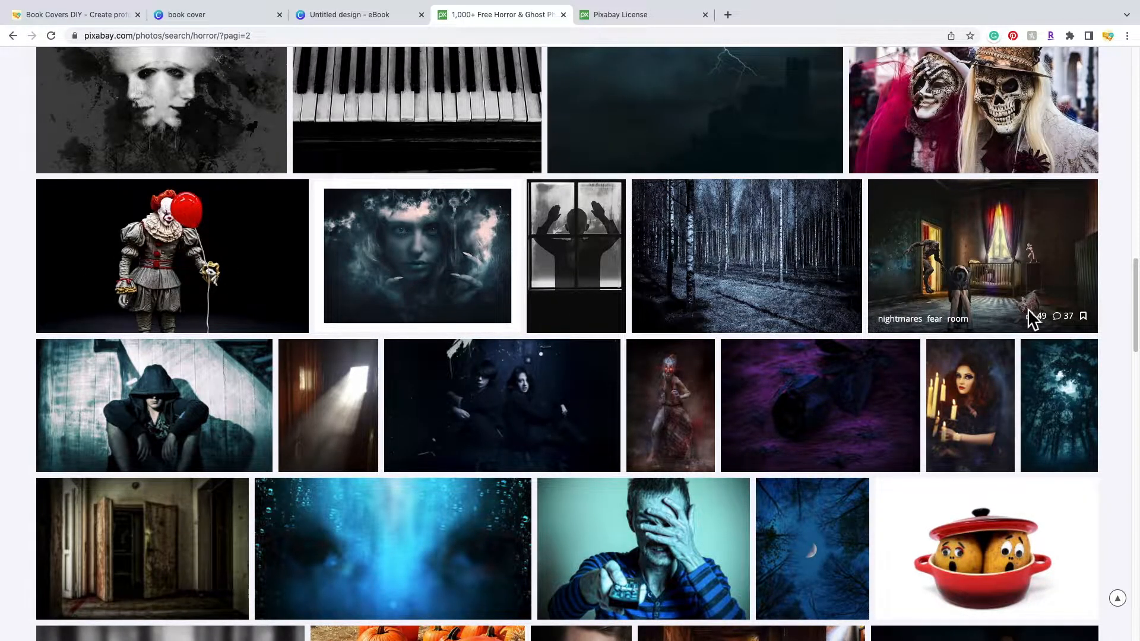
scroll(842, 266, "up", 1)
scroll(842, 266, "up", 1)
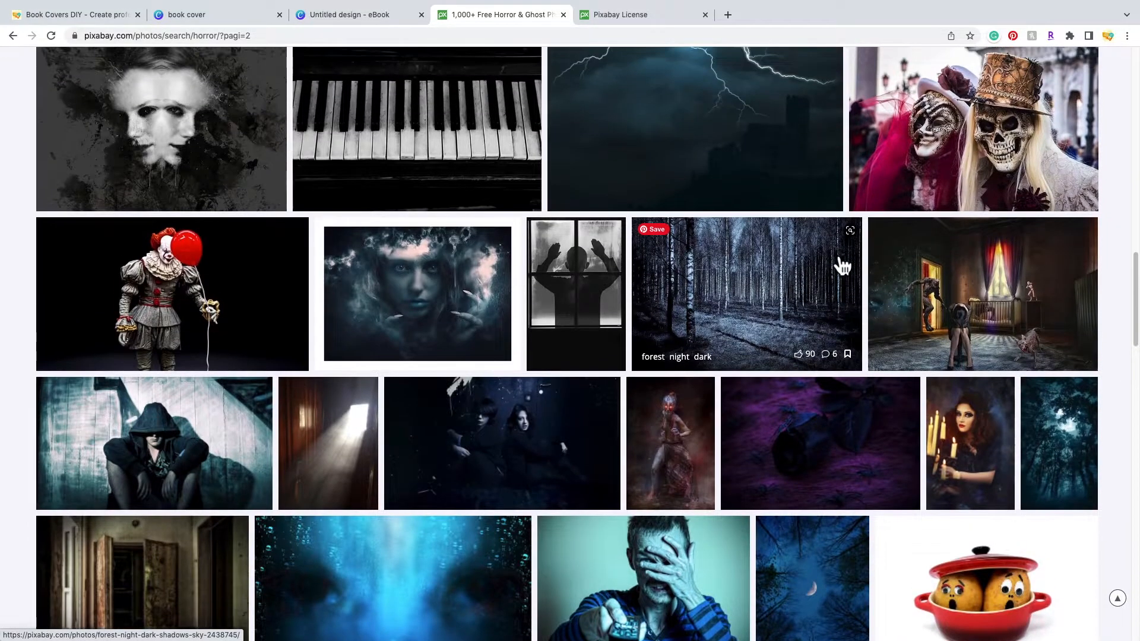
left_click(607, 298)
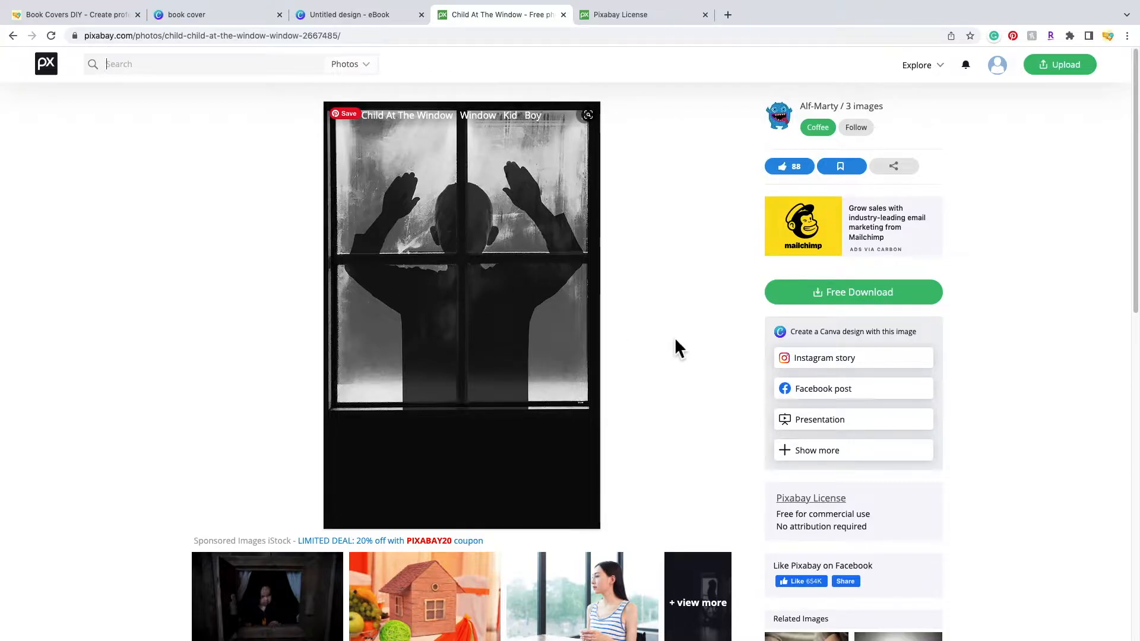
- Download the Child At The Window photo at 1242×1920 and return to the Canva eBook tab
left_click(912, 305)
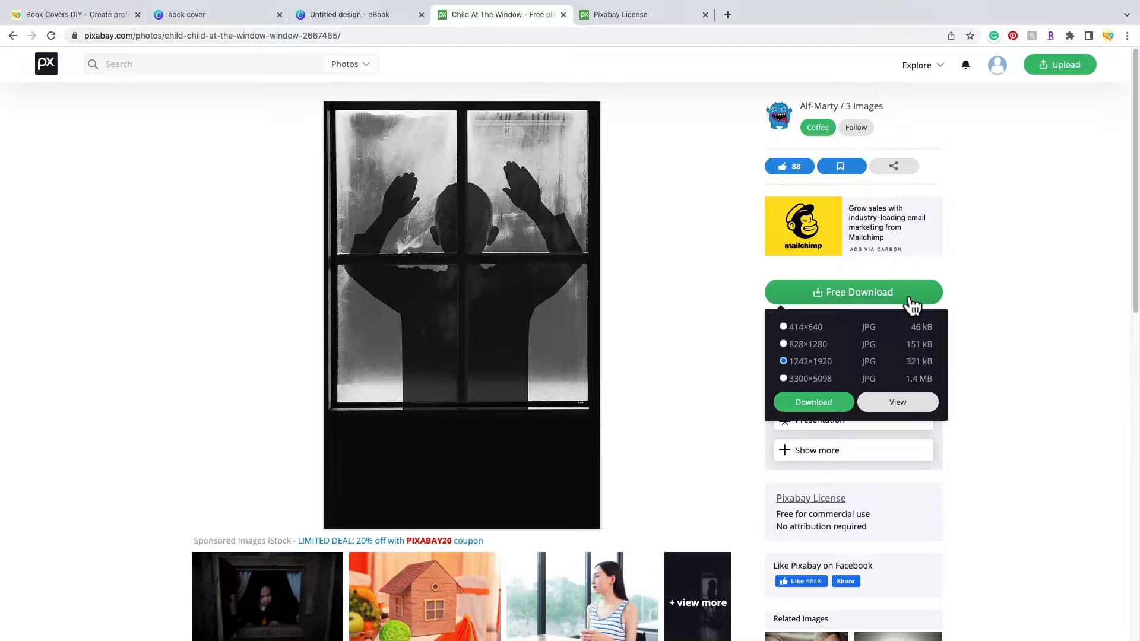
left_click(814, 400)
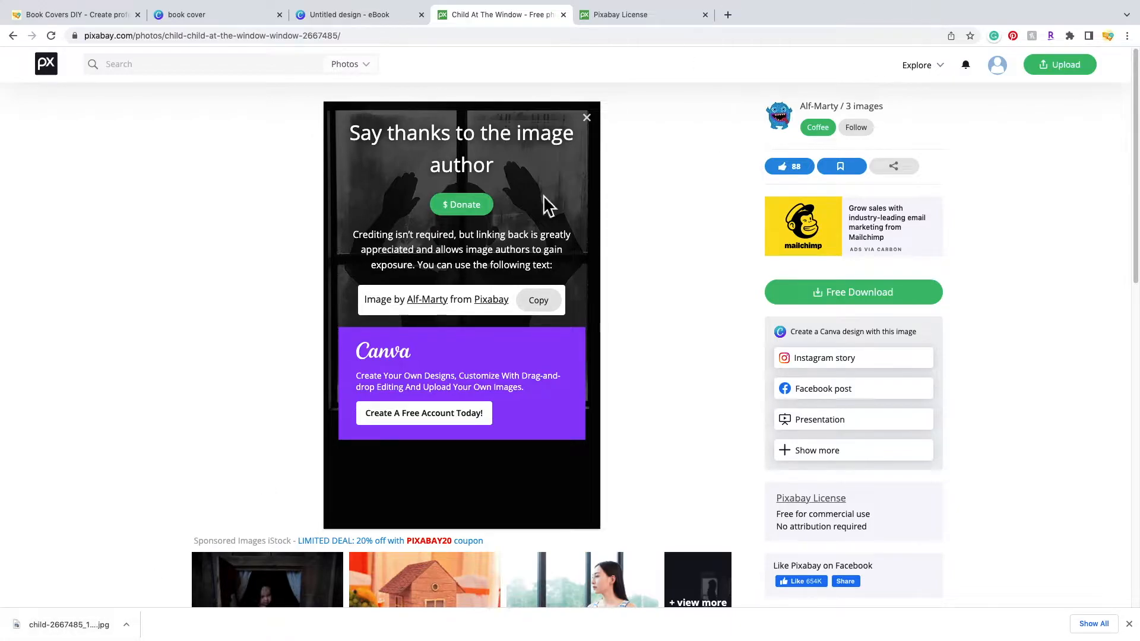
left_click(586, 118)
left_click(375, 14)
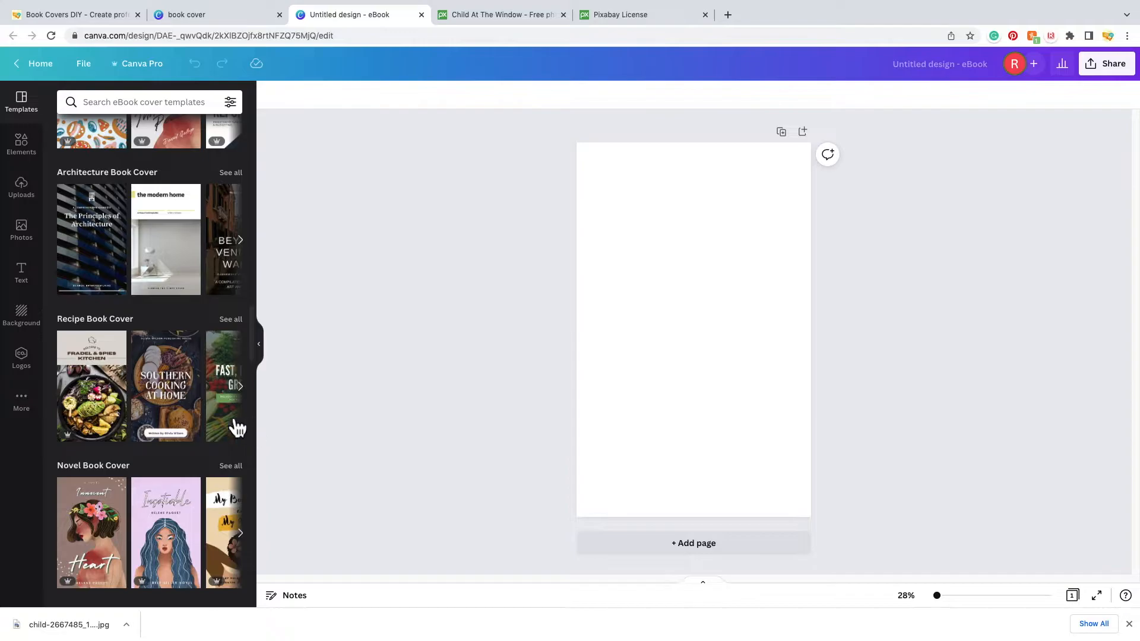
- Upload child-2667485_1920.jpg from Downloads into Canva's Uploads
left_click(34, 193)
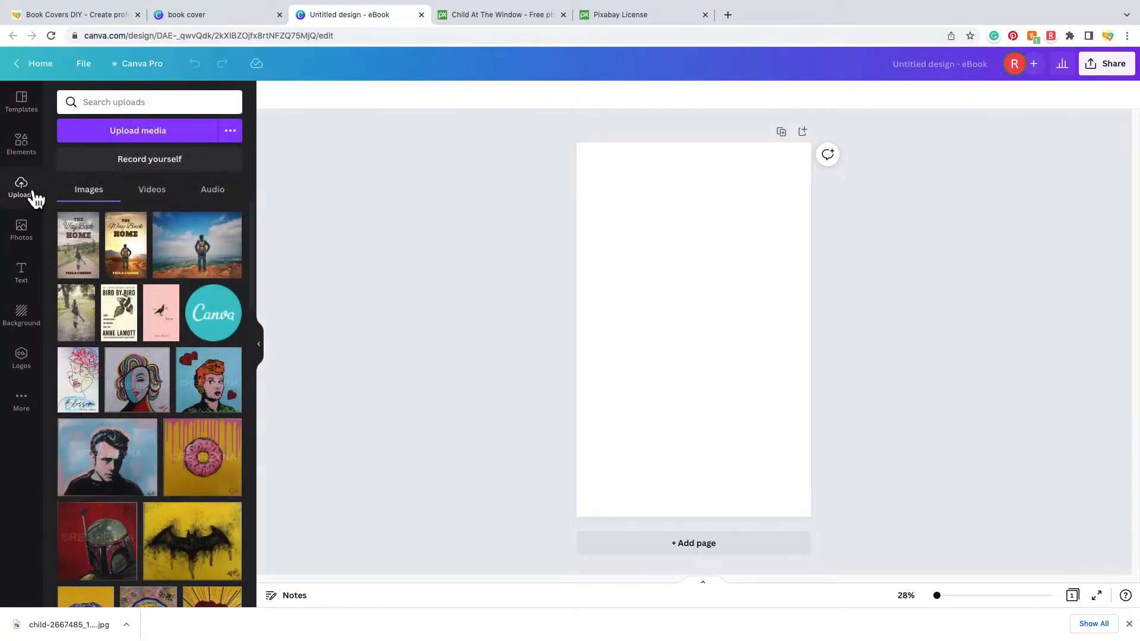
left_click(134, 140)
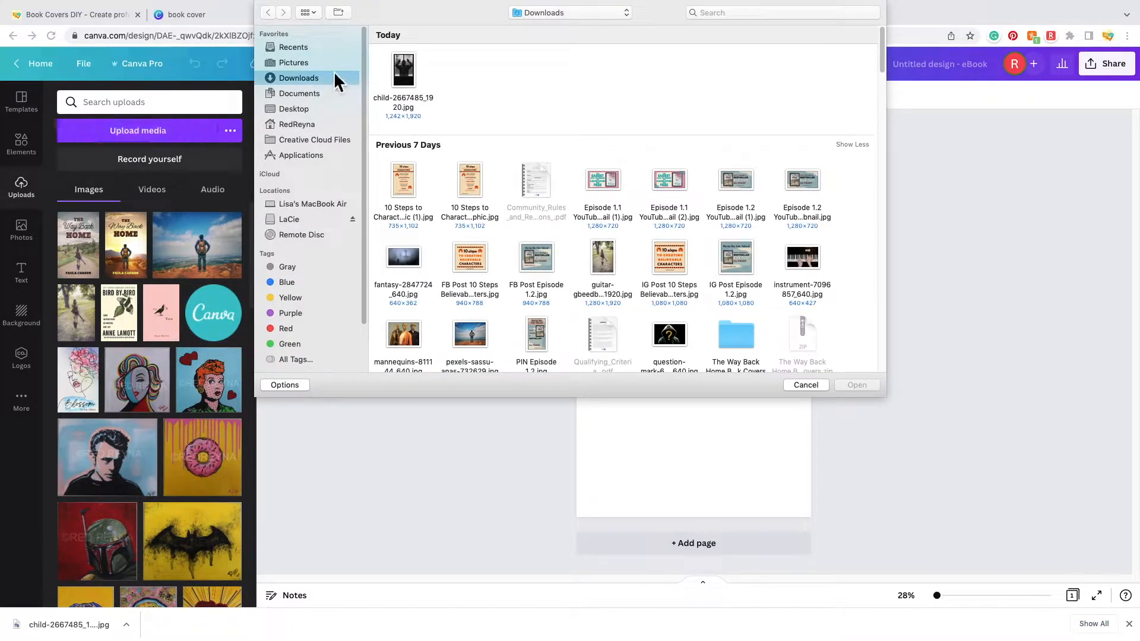
left_click(409, 73)
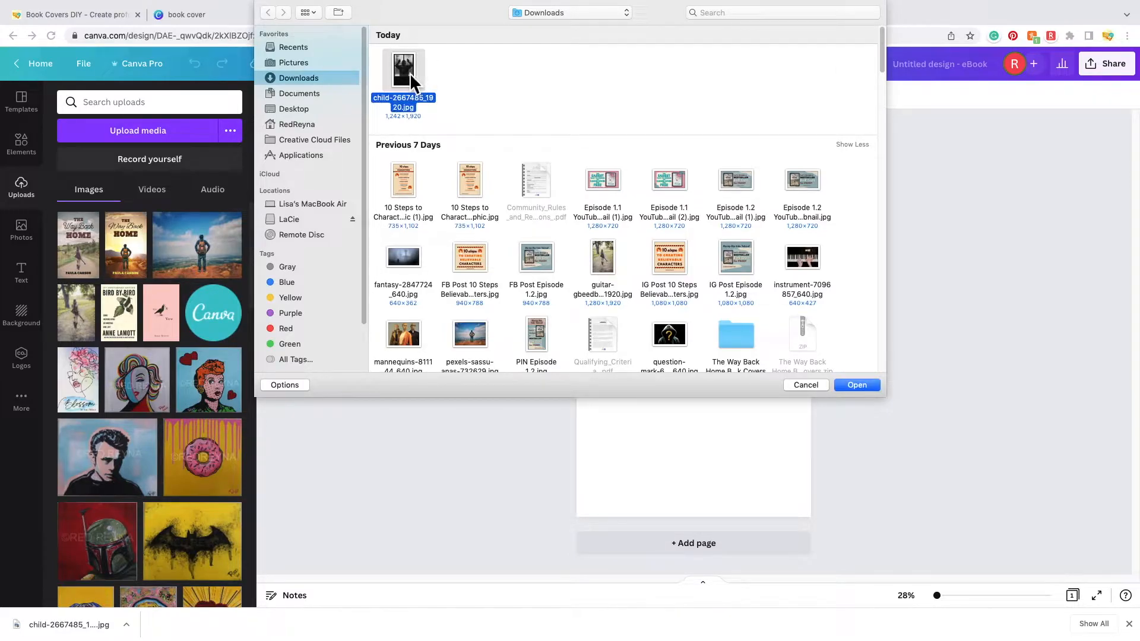
left_click(871, 387)
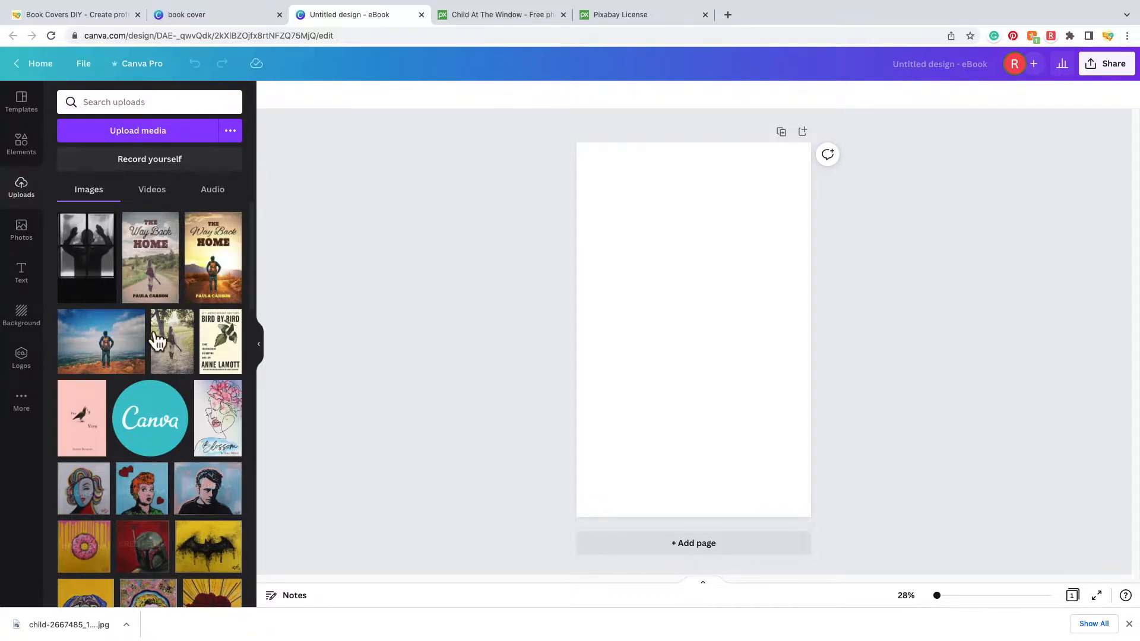
- Add the child photo to the cover, enlarge it to the page width, and centre it
left_click(90, 270)
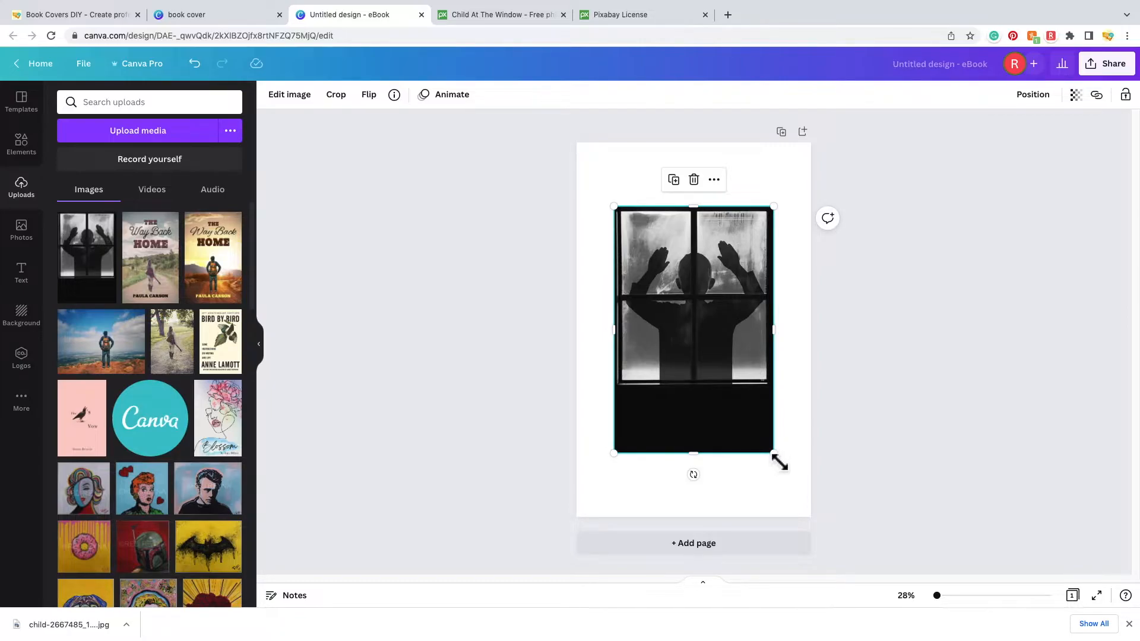
left_click_drag(780, 463, 811, 514)
left_click_drag(618, 508, 602, 525)
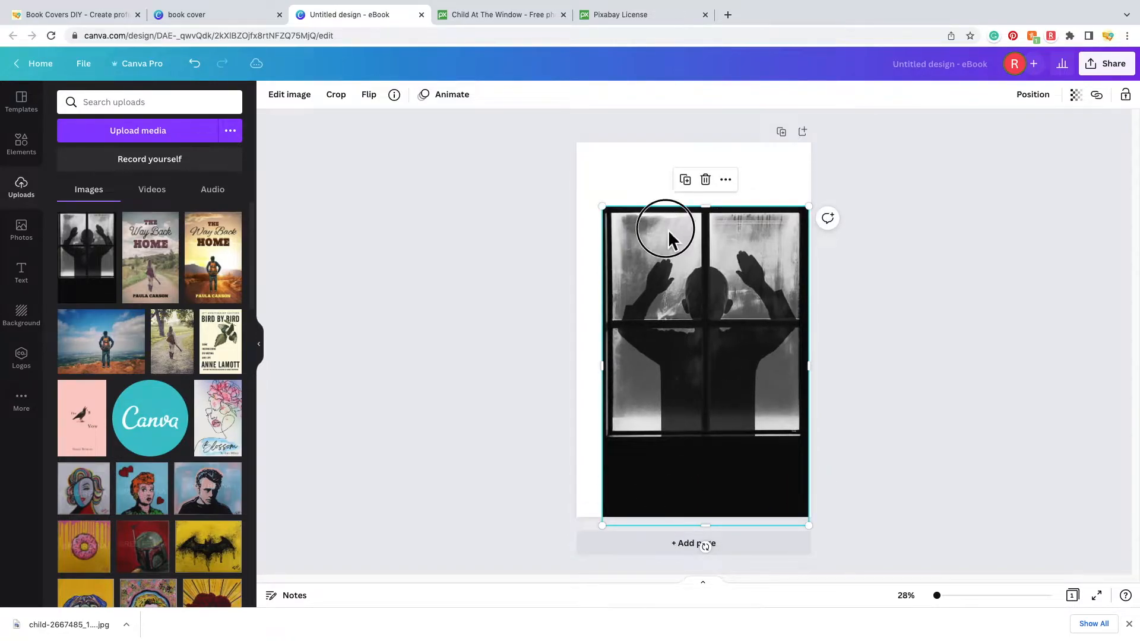
left_click_drag(670, 225, 642, 170)
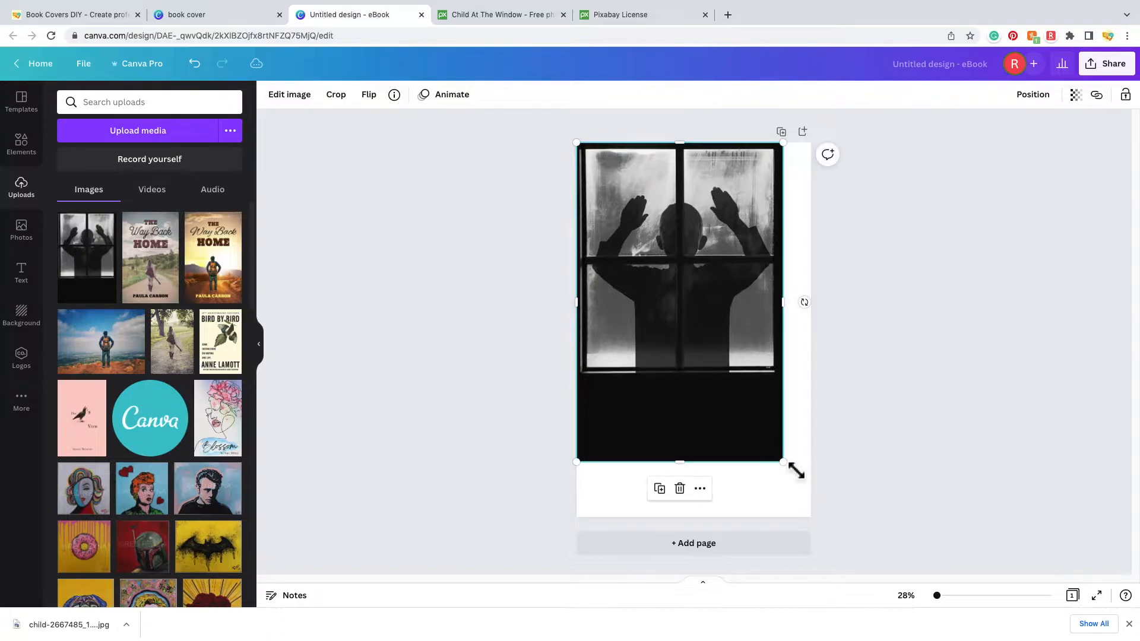
left_click_drag(795, 471, 819, 517)
left_click_drag(740, 316, 742, 316)
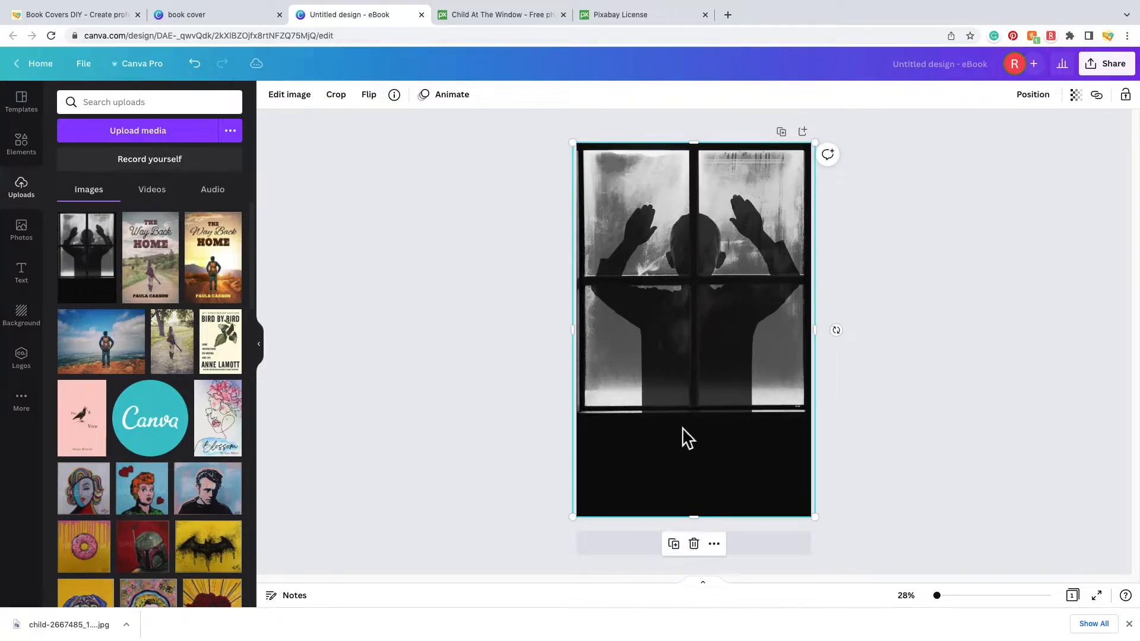
left_click_drag(735, 366, 736, 371)
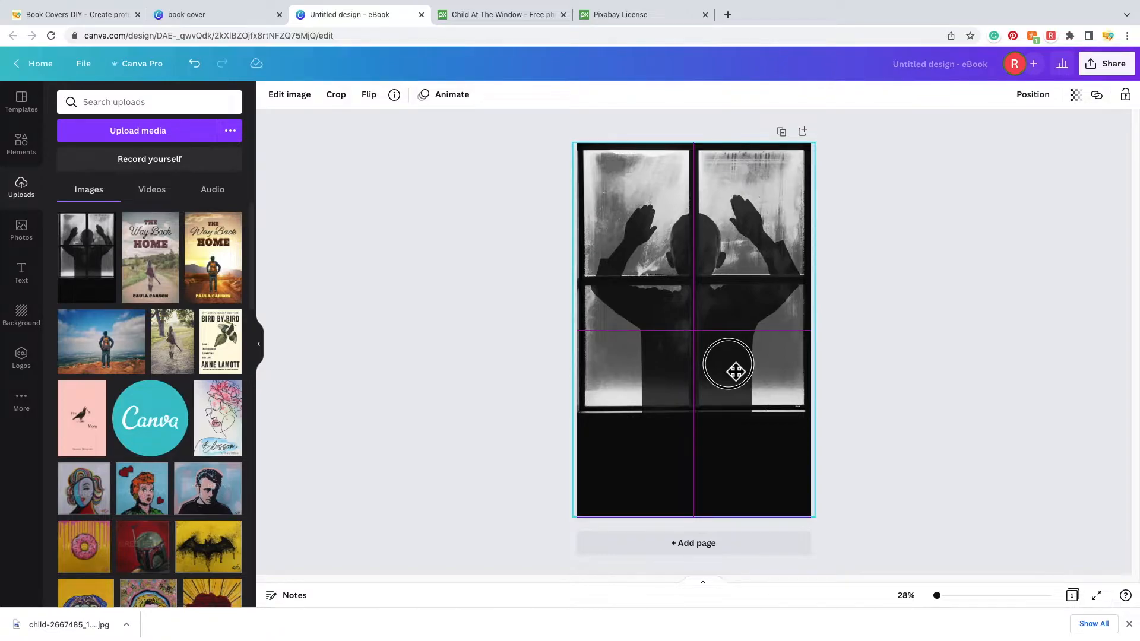
left_click_drag(735, 372, 736, 374)
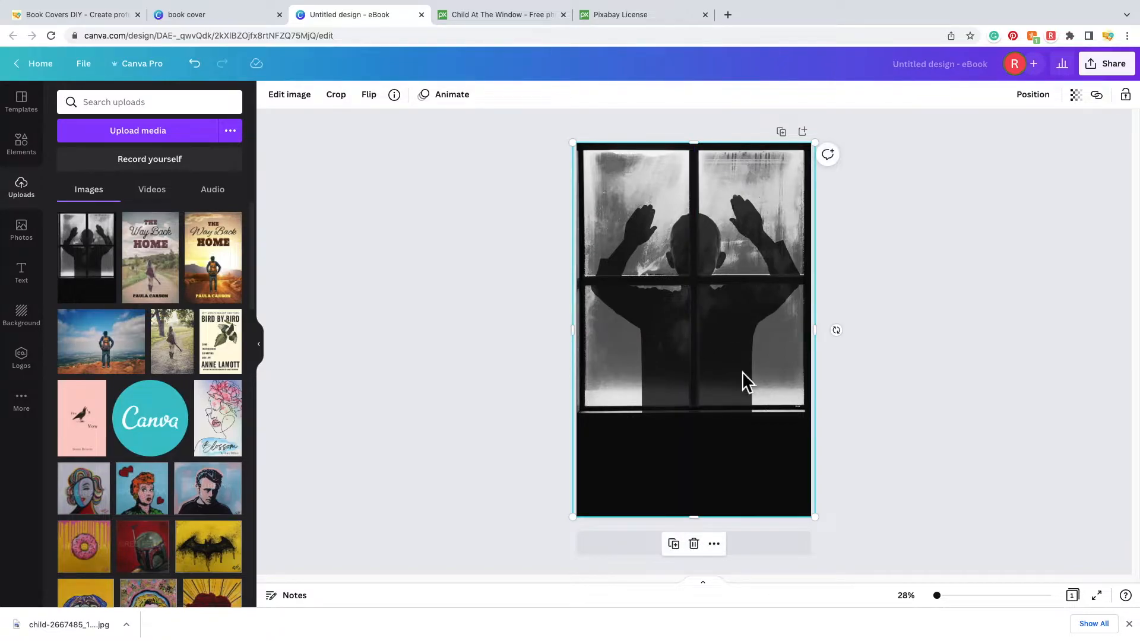
left_click(947, 337)
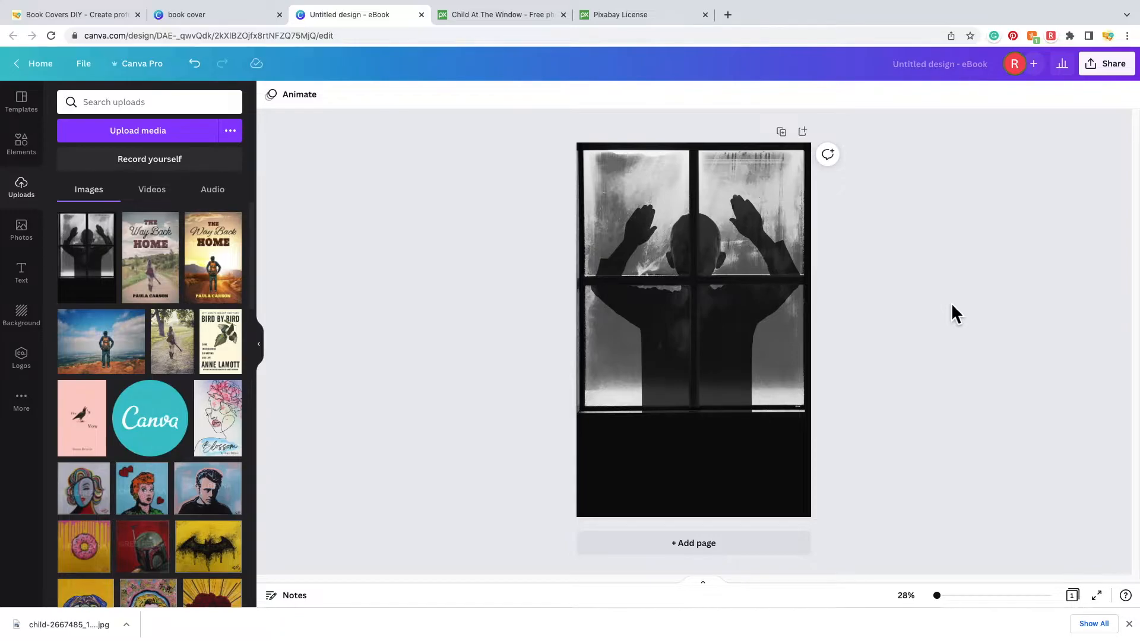
- Duplicate the cover page, then reselect the photo on Page 1
left_click(782, 133)
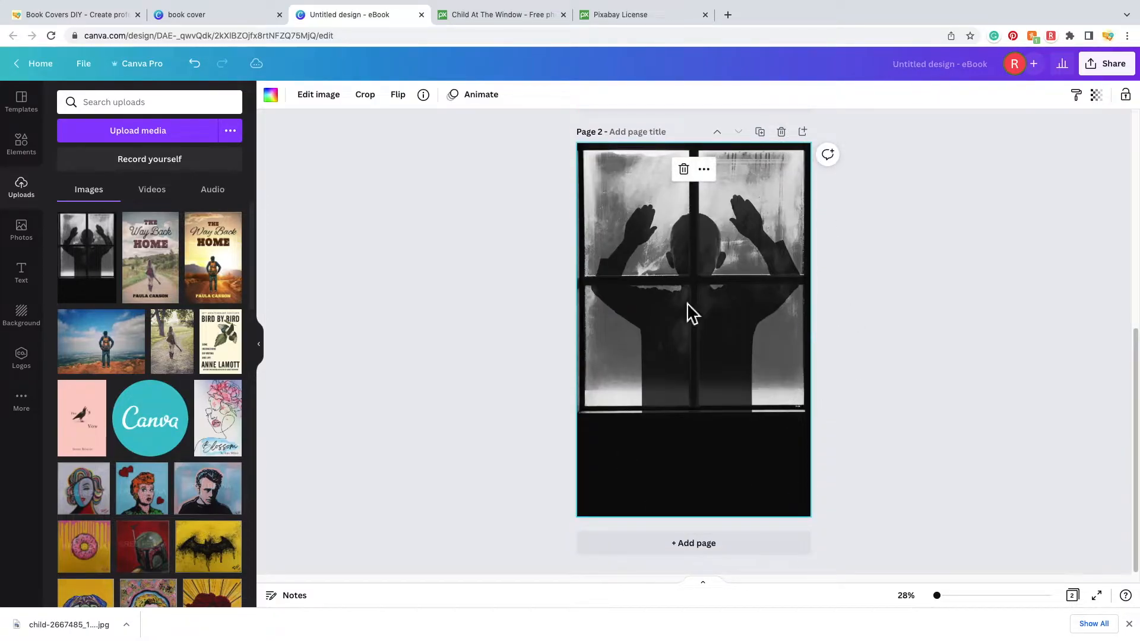
scroll(895, 364, "up", 4)
scroll(548, 276, "down", 3)
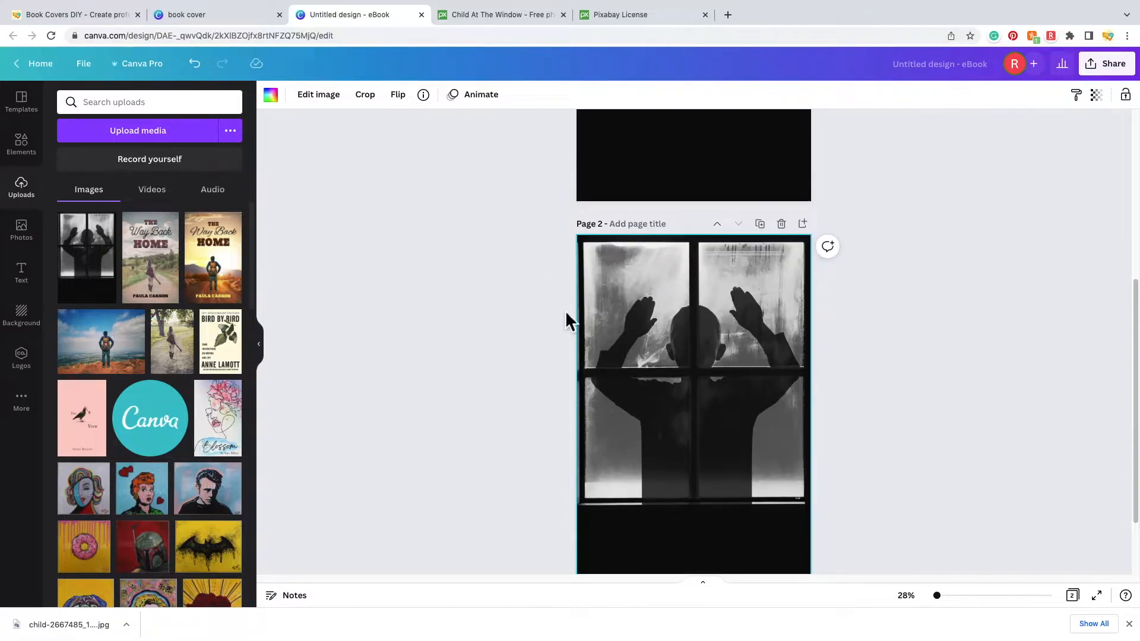
scroll(766, 433, "up", 5)
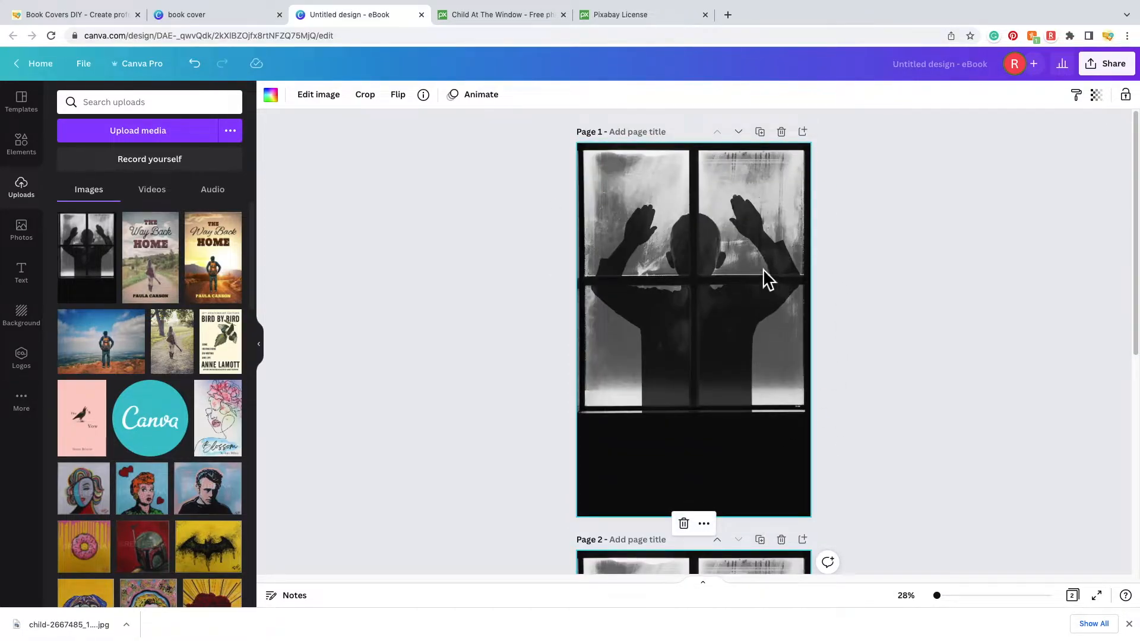
left_click(740, 264)
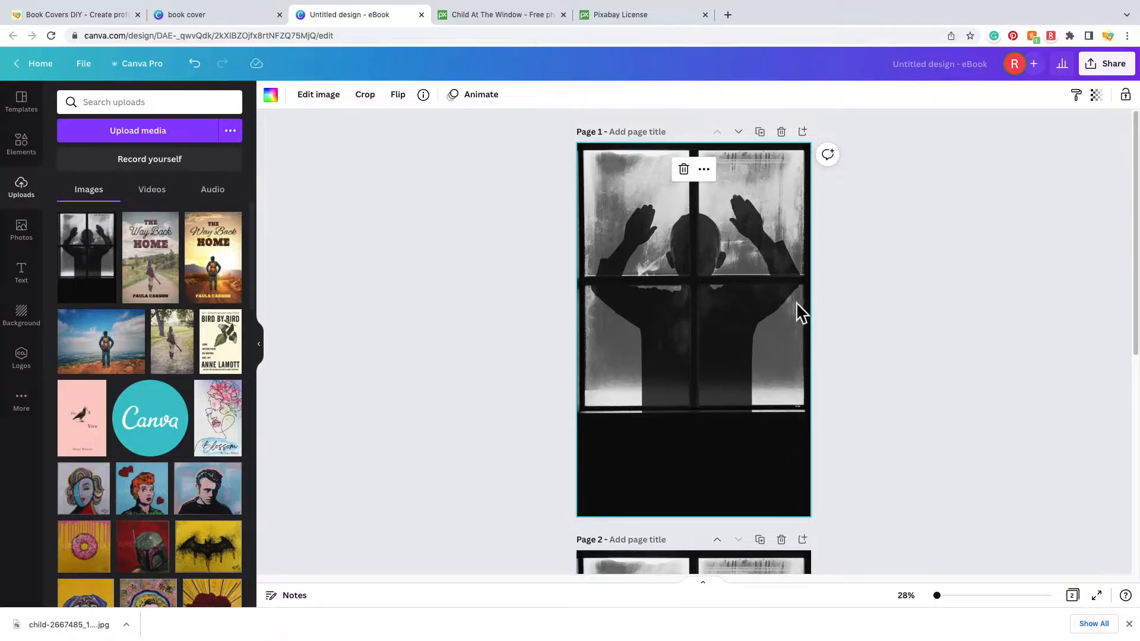
- Try the Cherry and a dark brown duotone on the photo, then remove the duotone to restore greyscale
left_click(321, 95)
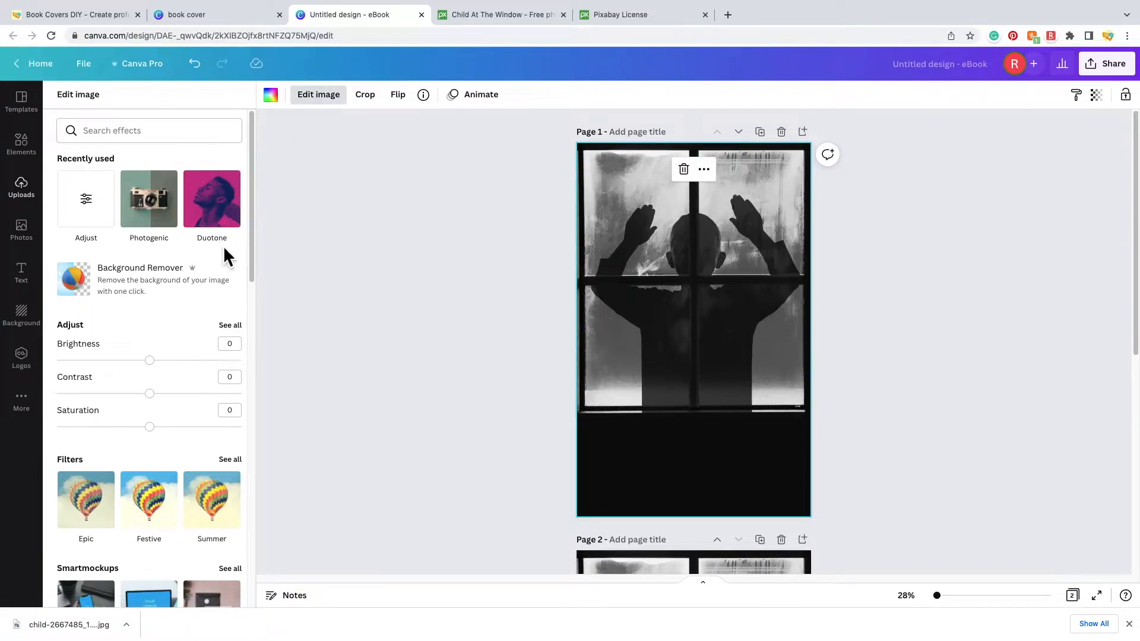
scroll(168, 300, "down", 3)
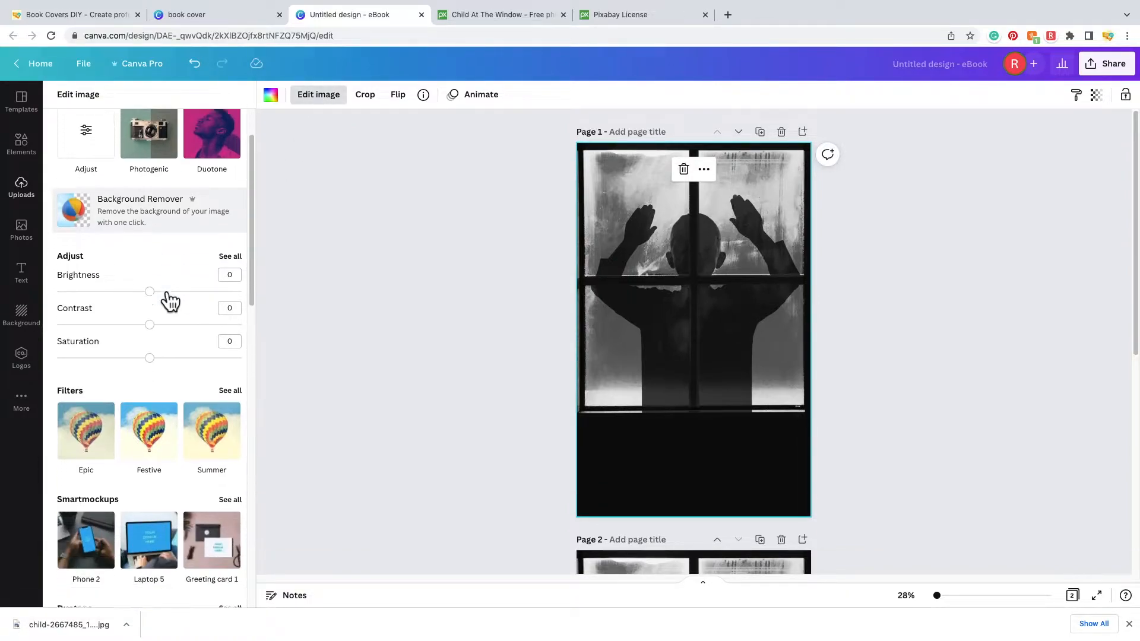
scroll(172, 296, "down", 4)
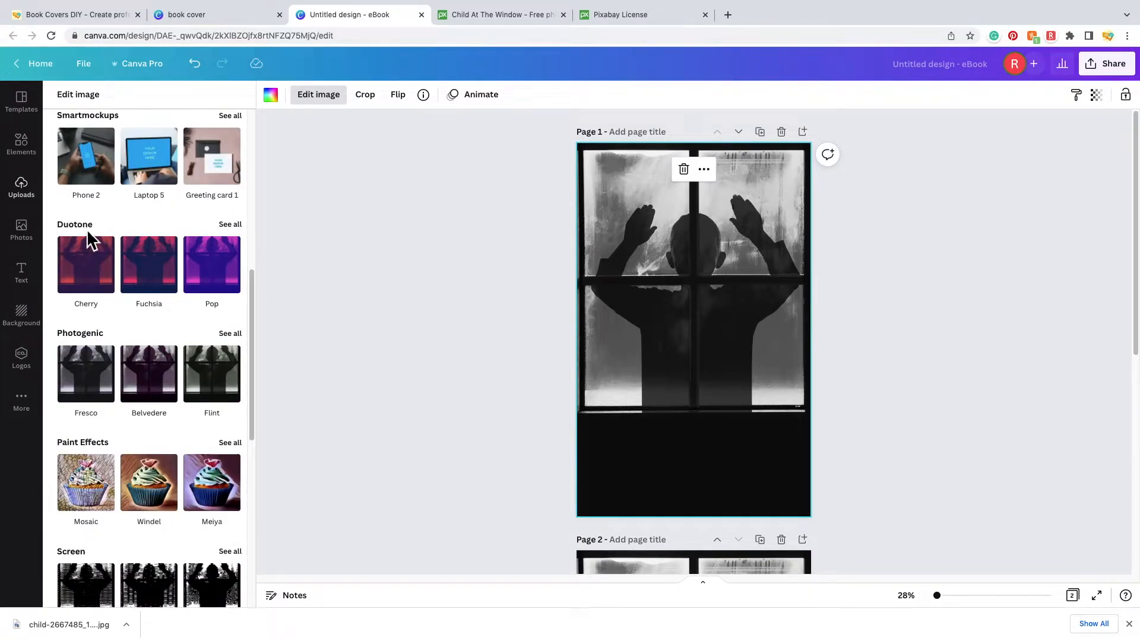
left_click(232, 226)
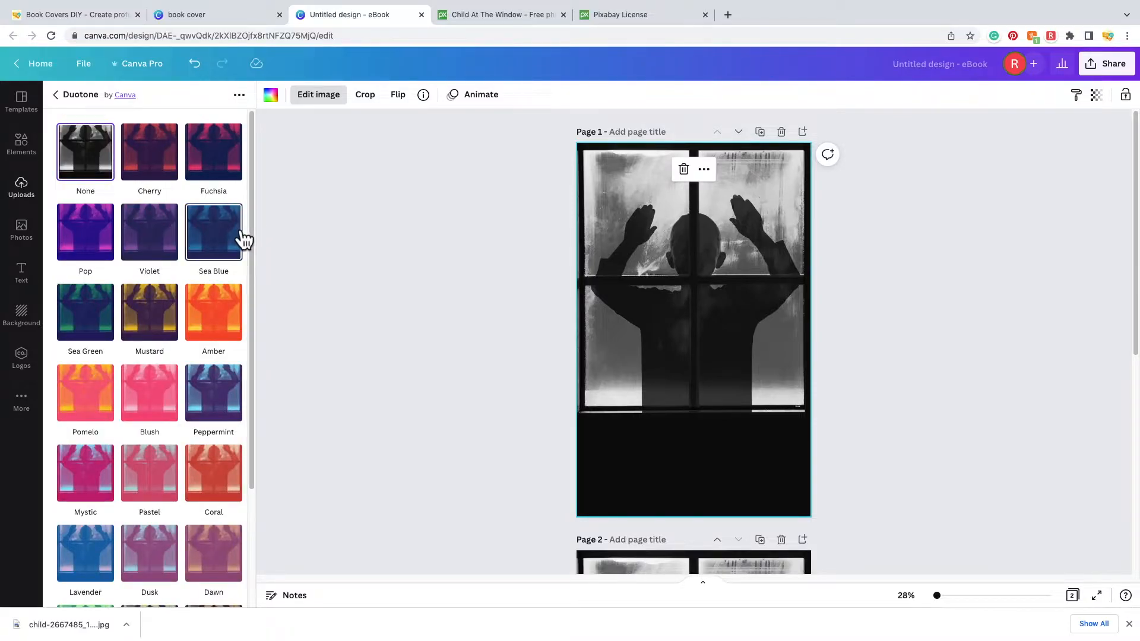
left_click(168, 164)
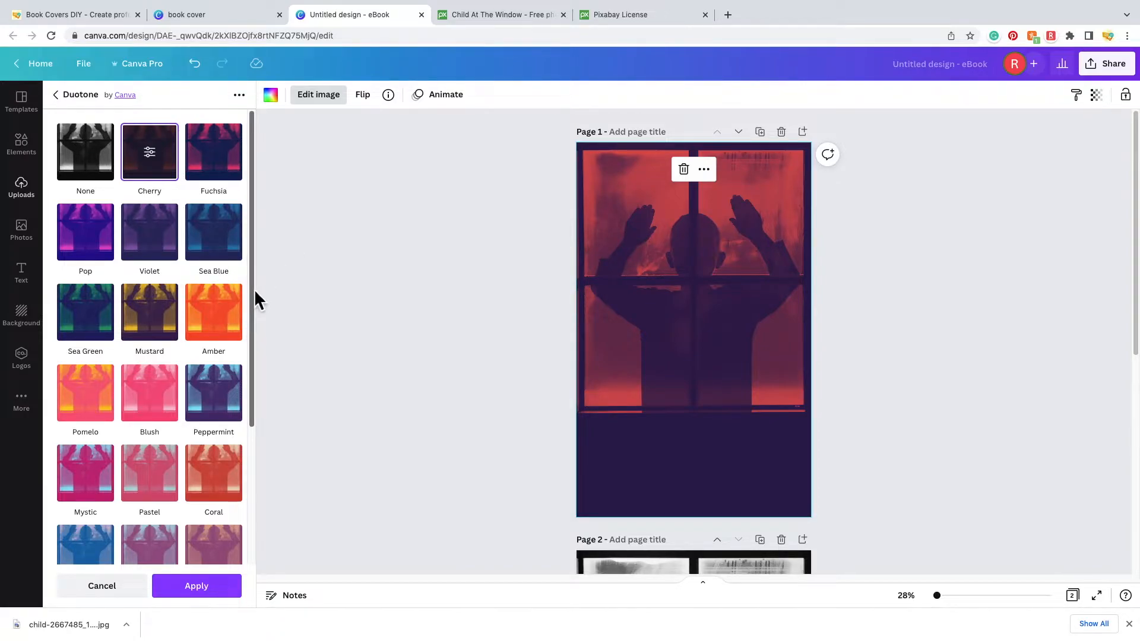
scroll(119, 356, "down", 3)
left_click(149, 540)
scroll(197, 392, "up", 3)
left_click(97, 174)
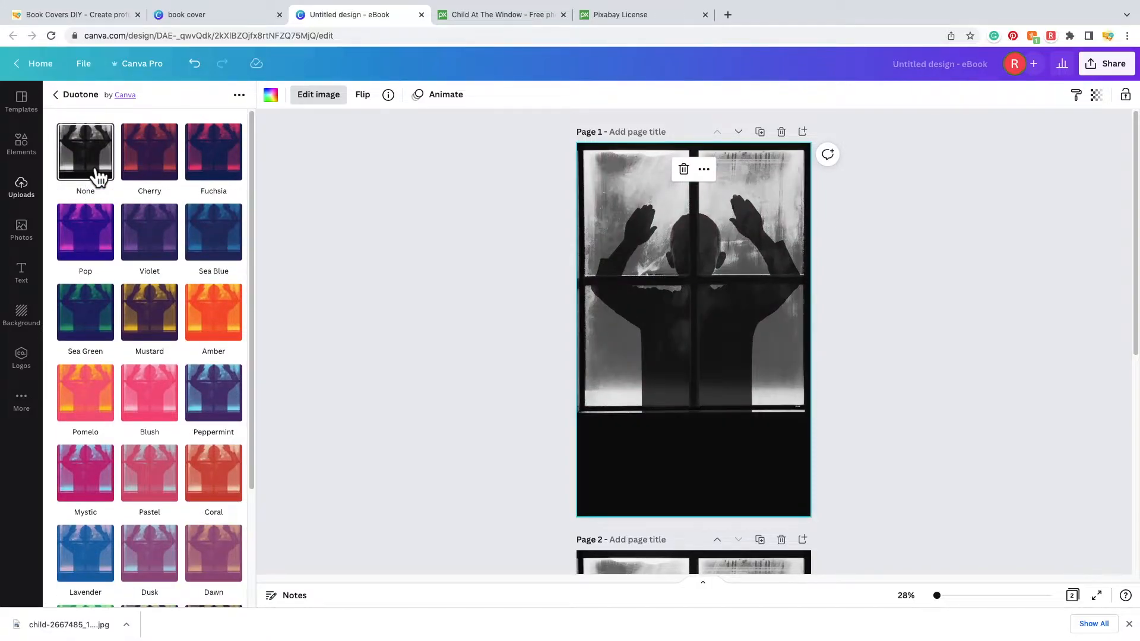
- Go back to the image effects list and show all Photogenic filters
left_click(79, 93)
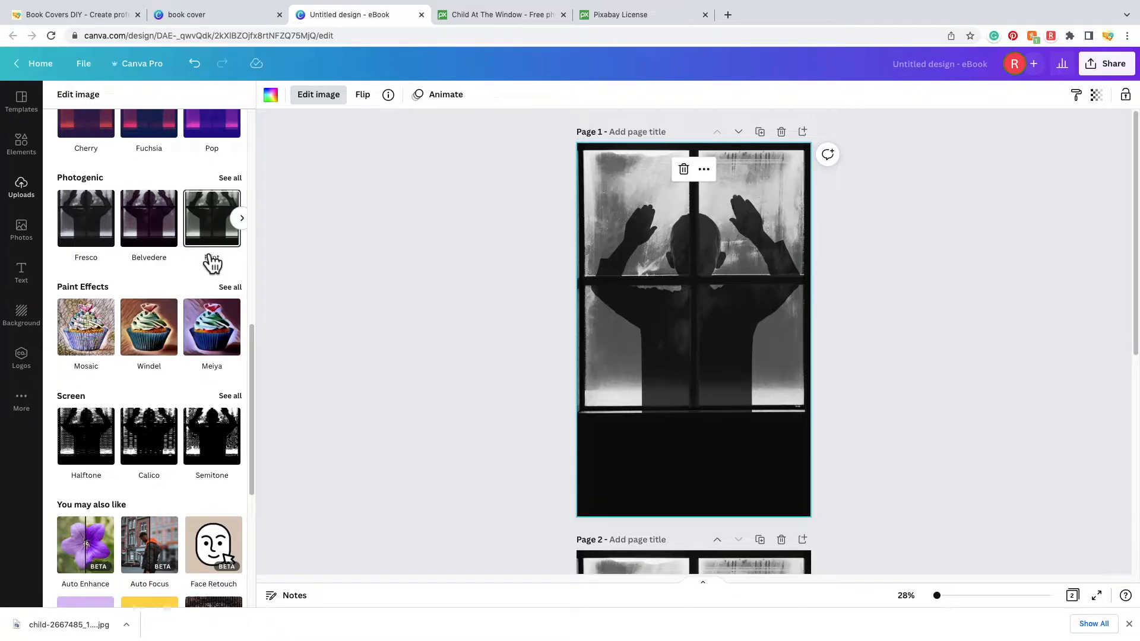
scroll(198, 275, "up", 4)
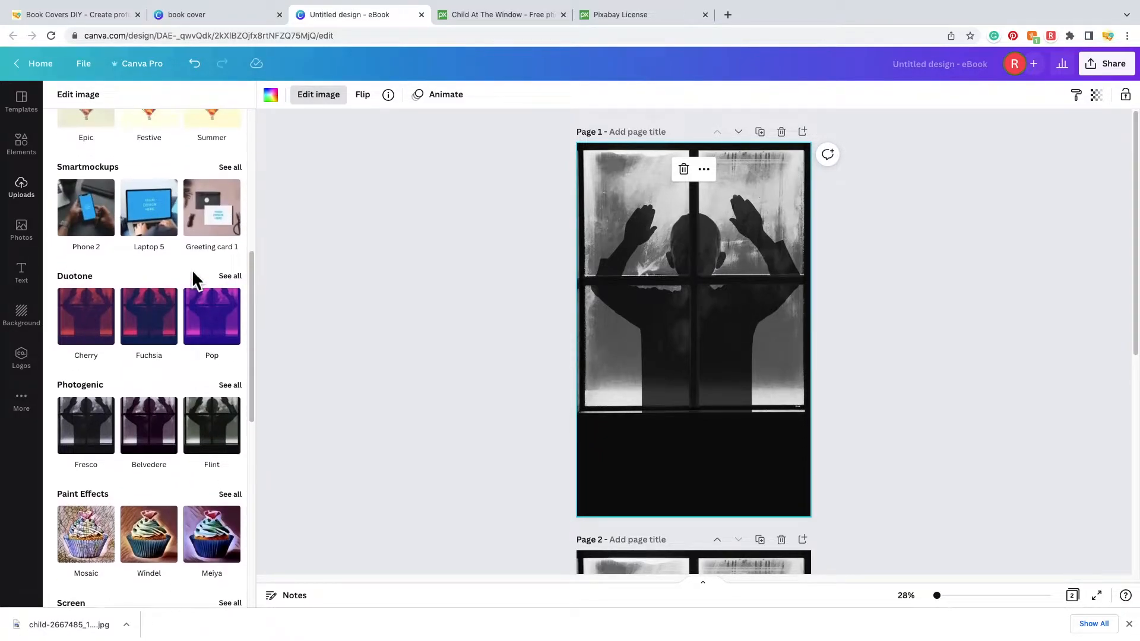
left_click(229, 387)
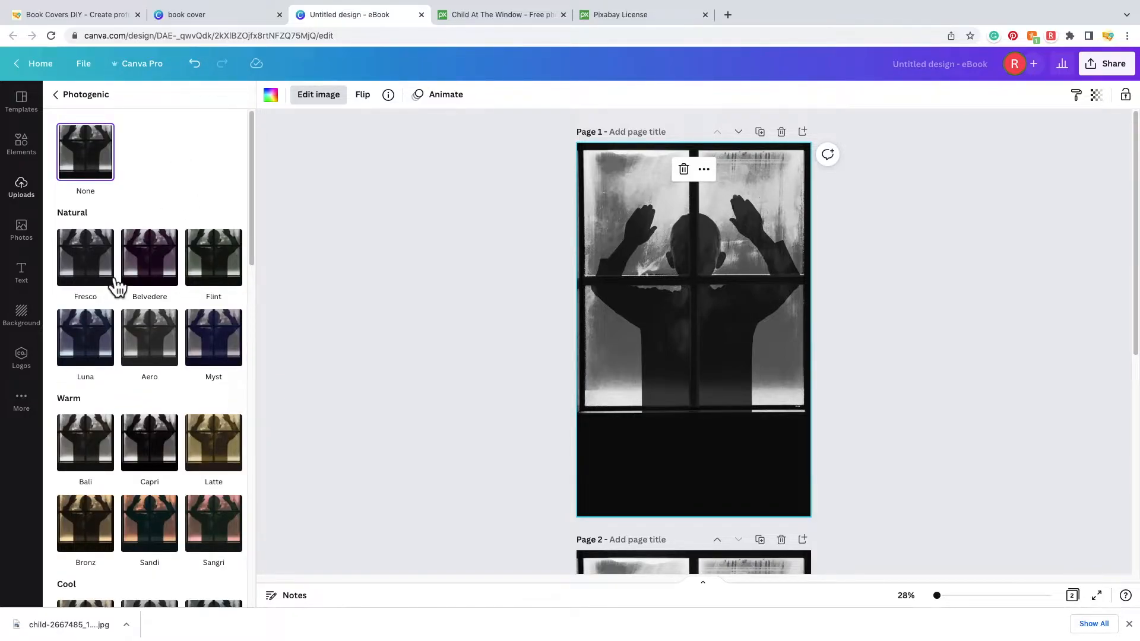
- Preview the Fresco, Capri, Retro, Fade and Film filters on the photo
left_click(97, 276)
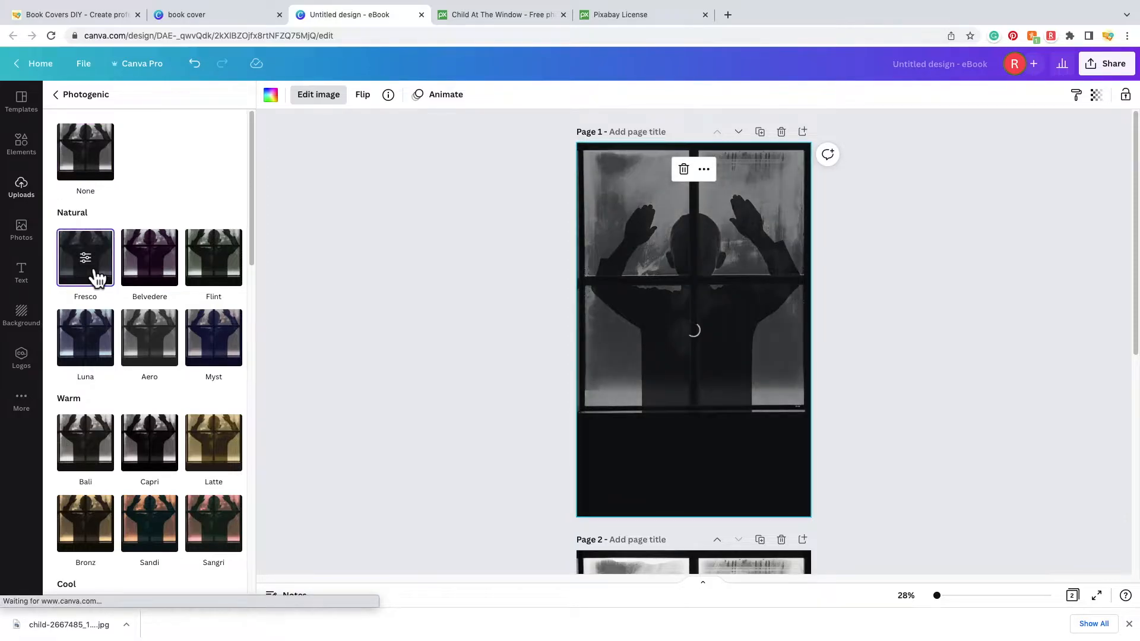
scroll(101, 279, "down", 2)
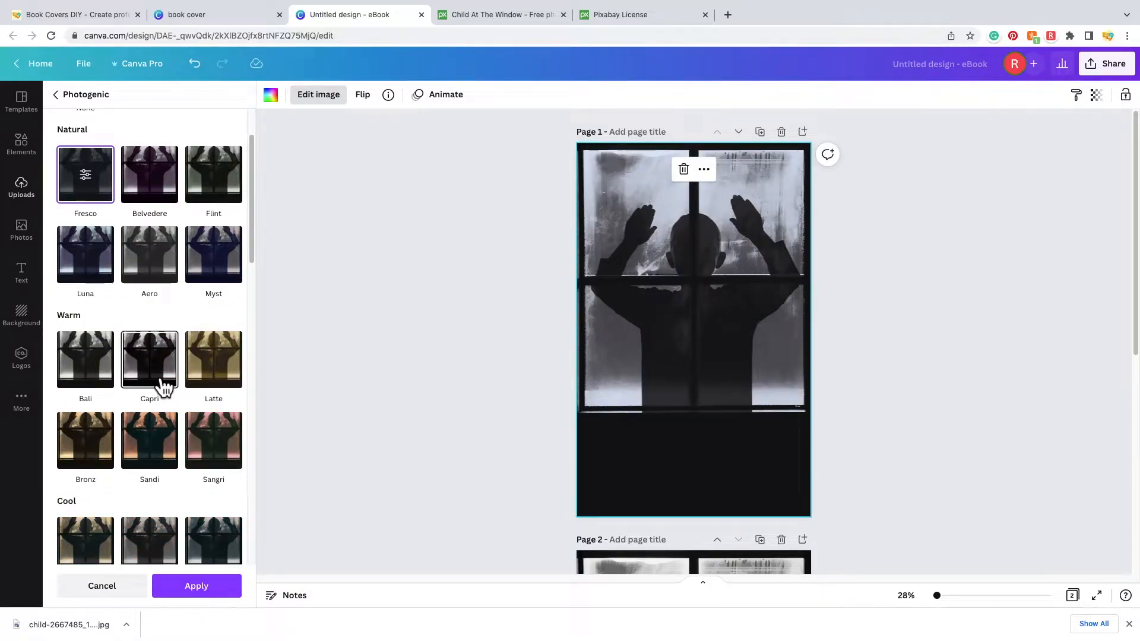
left_click(161, 384)
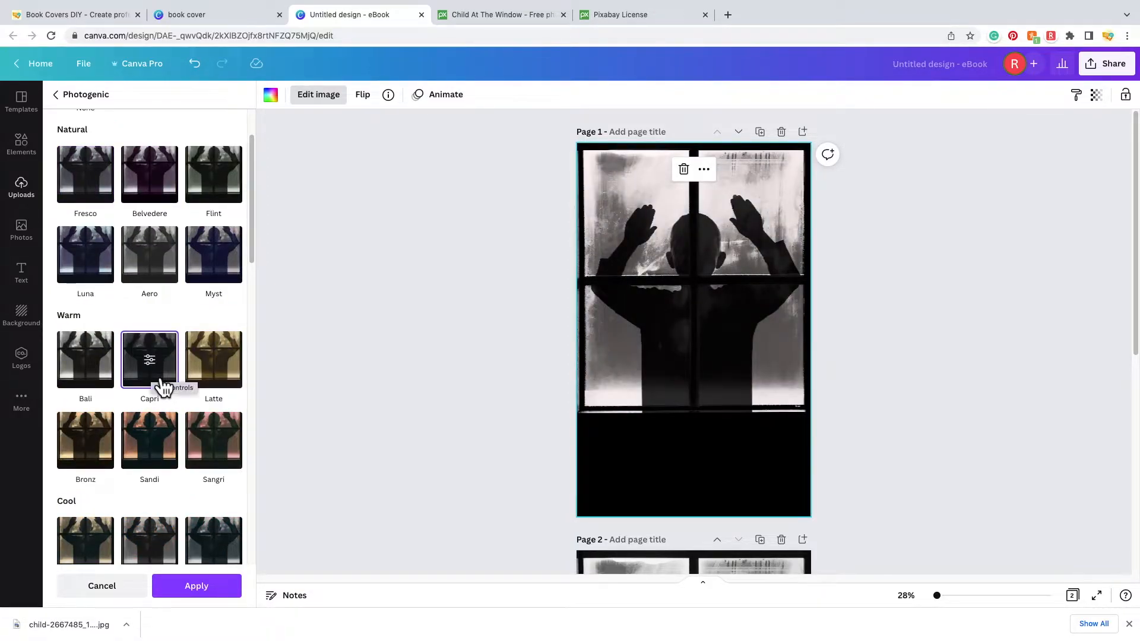
scroll(118, 428, "down", 7)
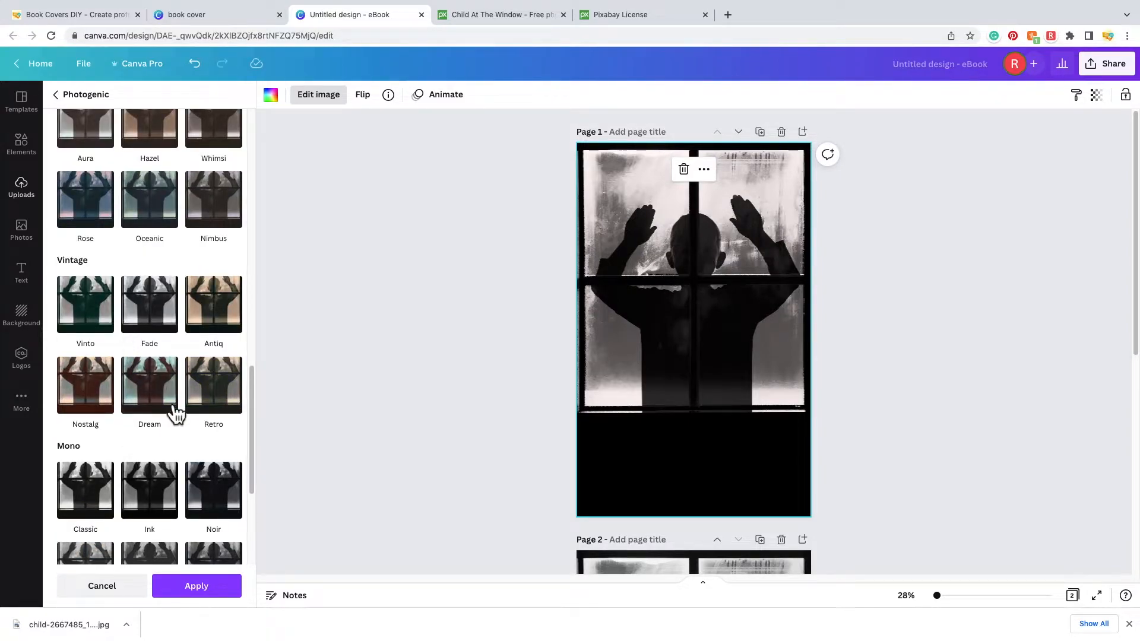
left_click(230, 402)
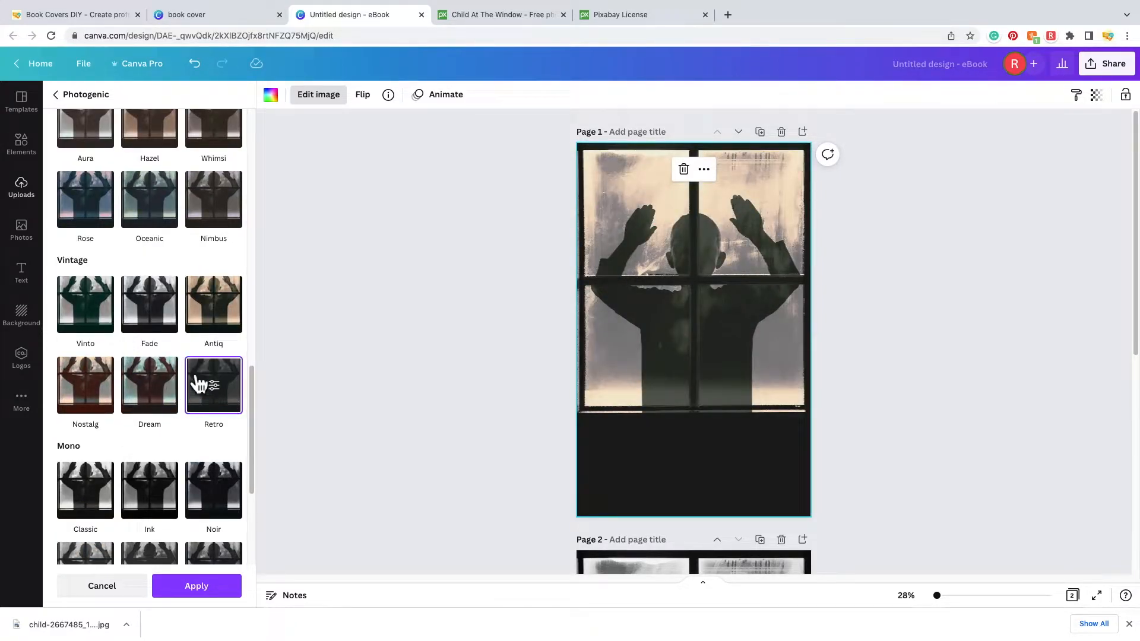
left_click(174, 323)
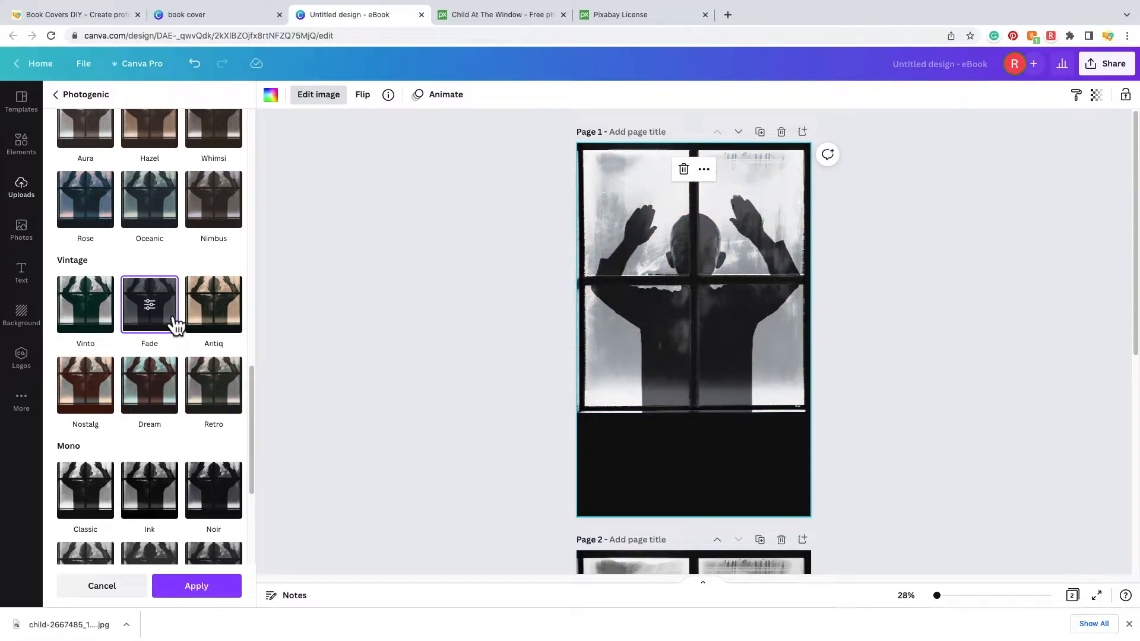
scroll(131, 330, "down", 3)
left_click(85, 334)
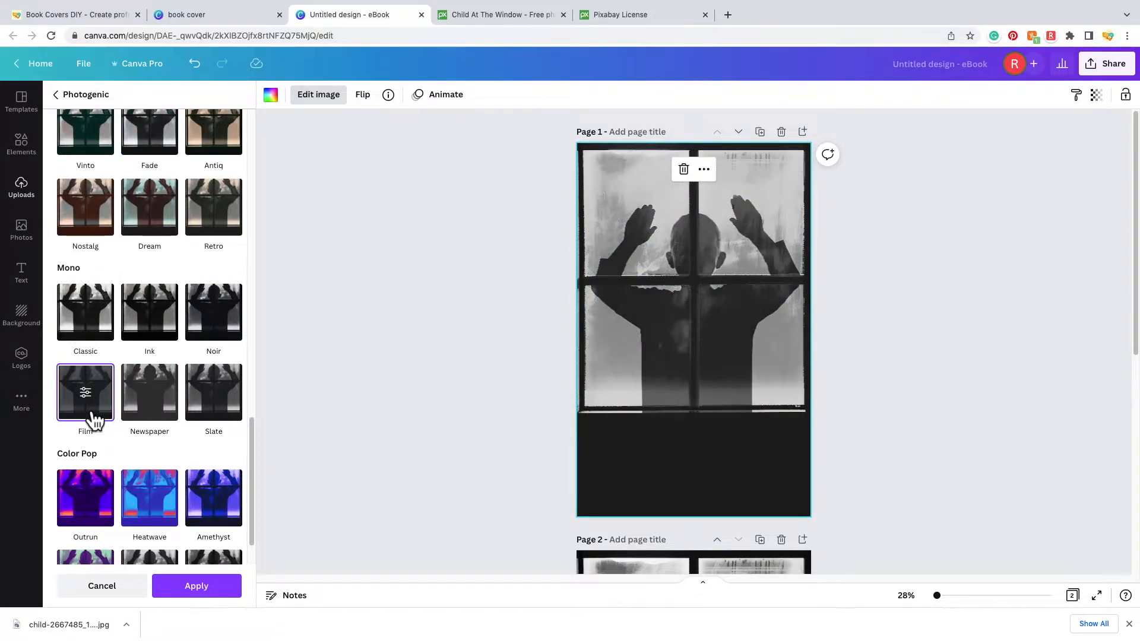
- Switch the photo to the Slate filter and check its Intensity at full strength 1
left_click(229, 407)
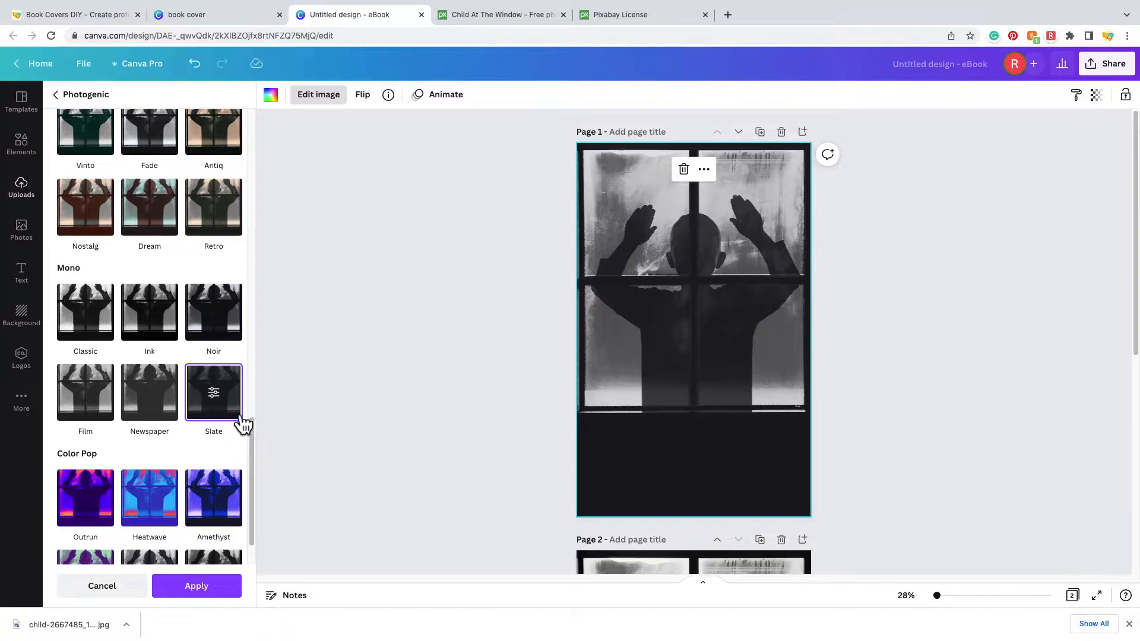
scroll(225, 423, "down", 1)
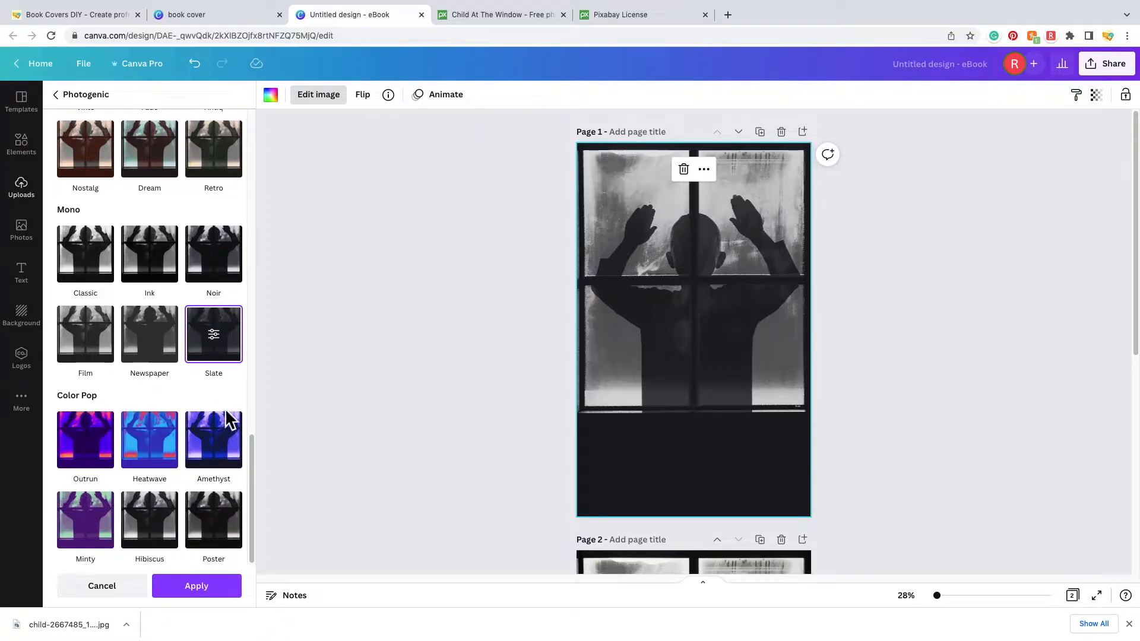
left_click(214, 334)
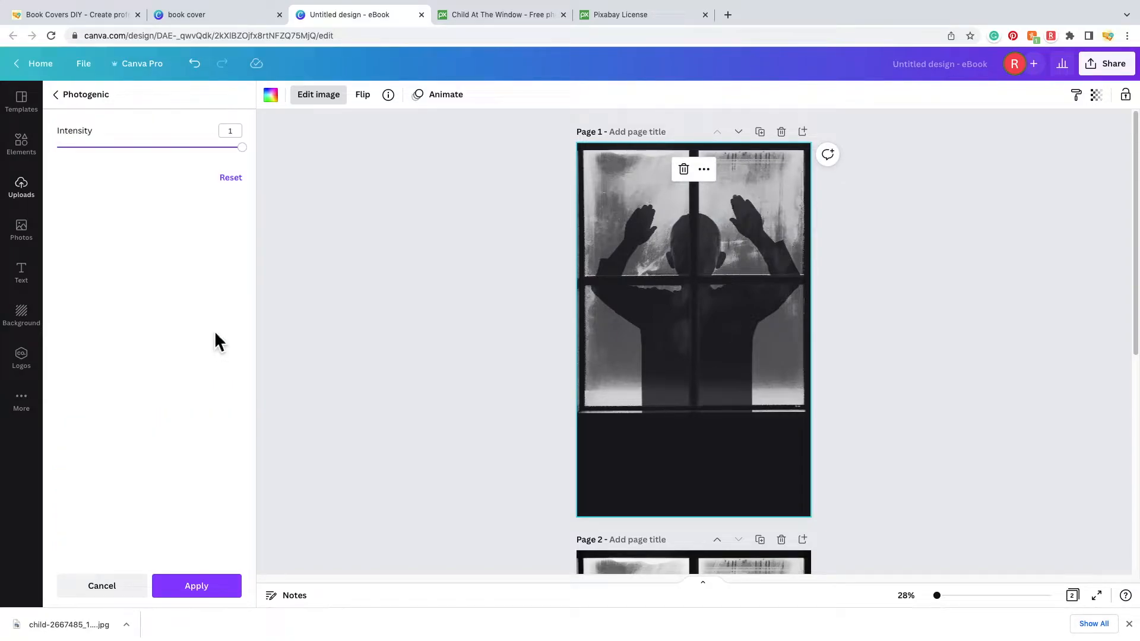
left_click_drag(243, 147, 265, 168)
- Apply Slate, brighten the photo slightly and set Vignette to 50 in the full adjustments
left_click(234, 591)
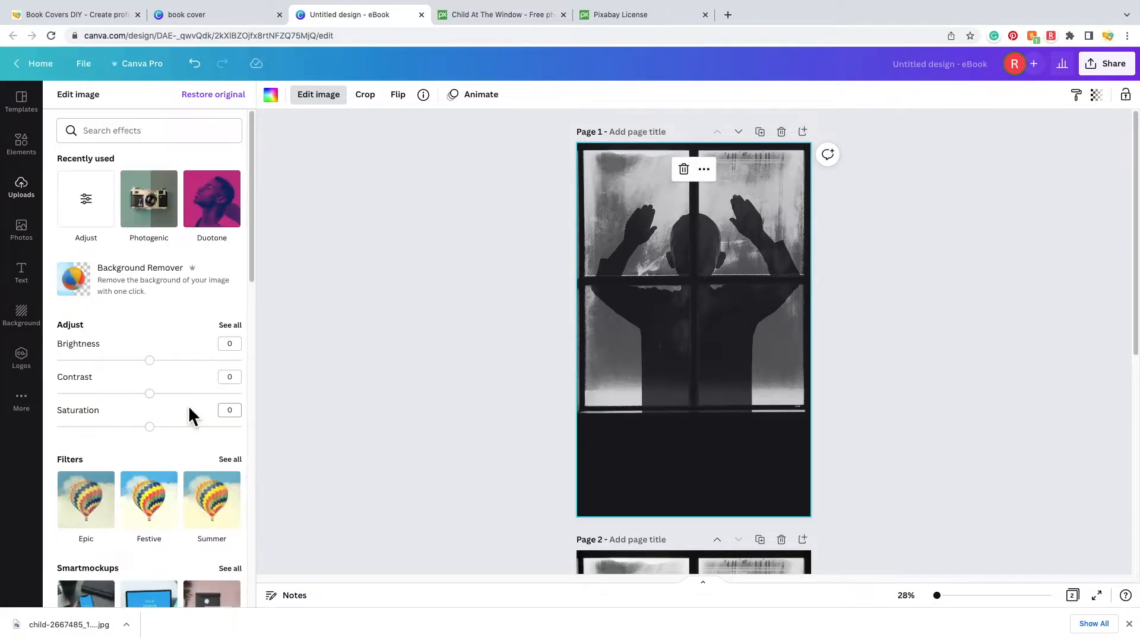
left_click(230, 326)
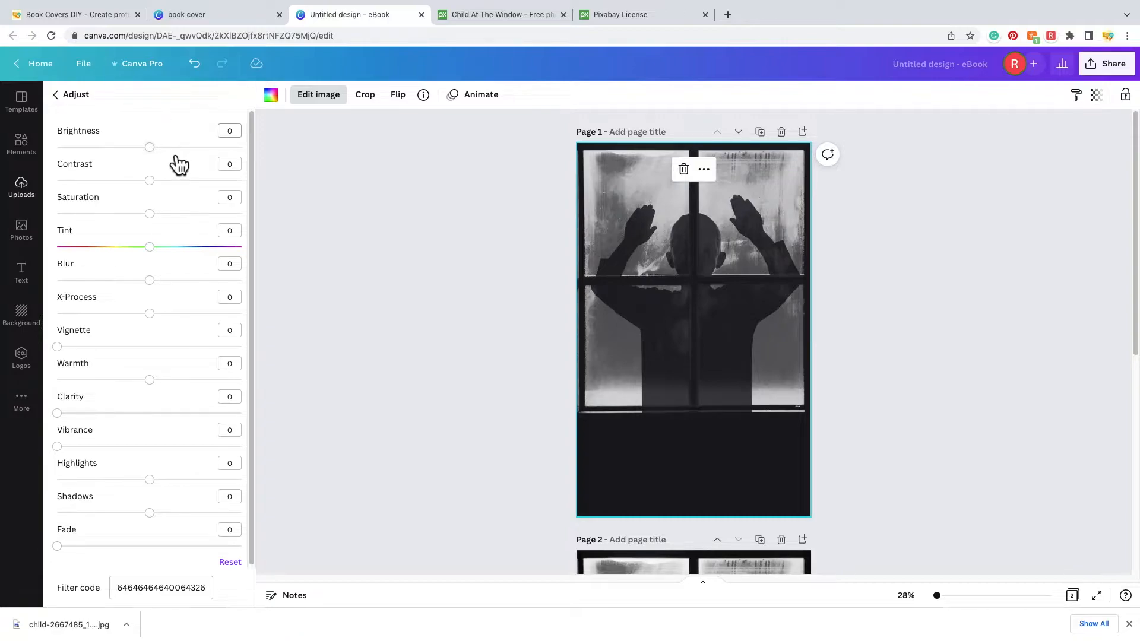
left_click_drag(159, 152, 160, 190)
left_click_drag(65, 357, 161, 373)
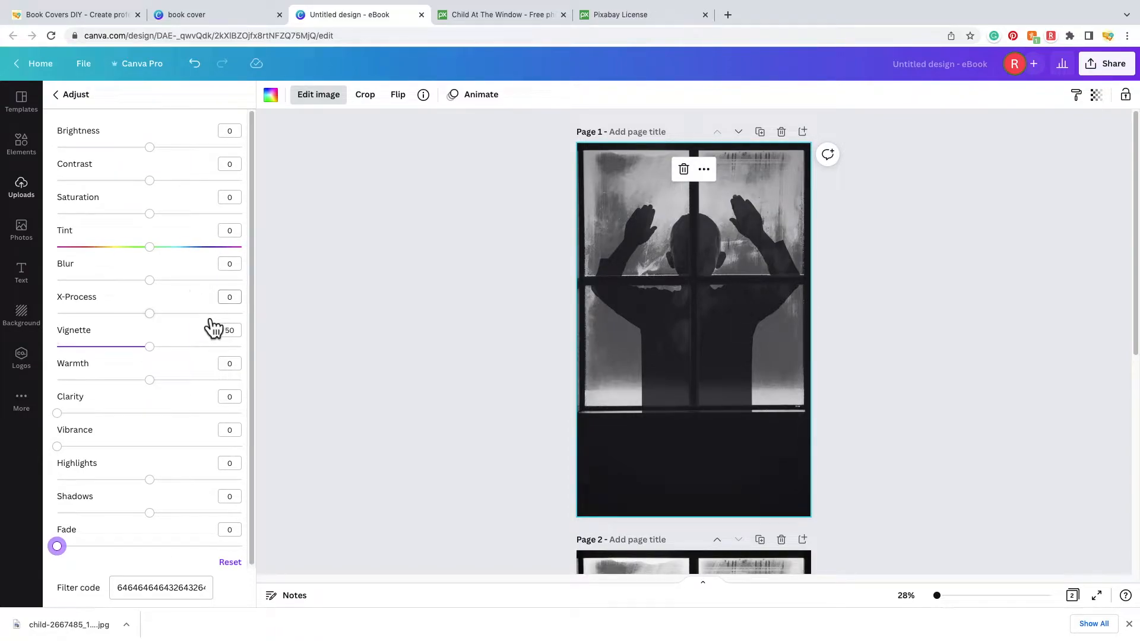
left_click(77, 101)
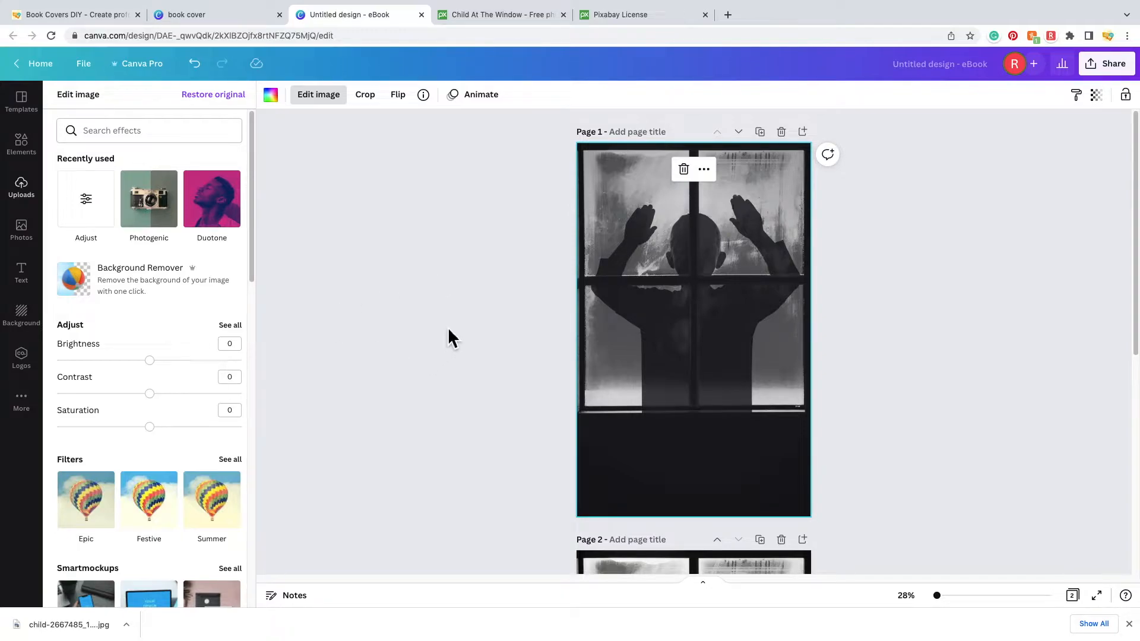
- Open the Text panel and browse font combinations such as Be Brave, Rodeo and Glow
left_click(34, 280)
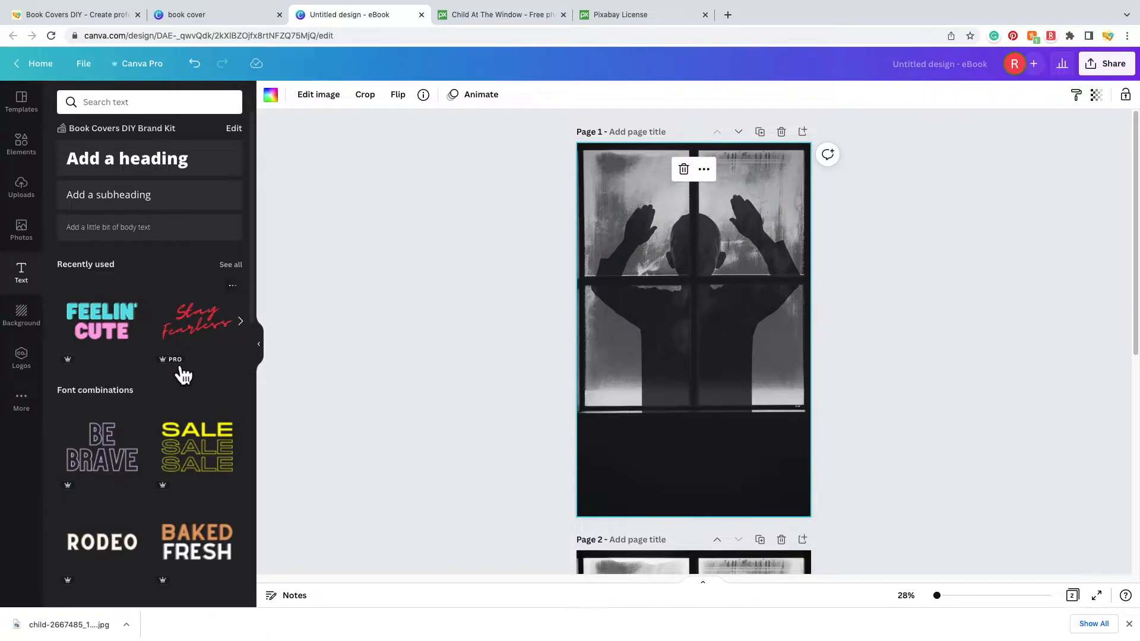
scroll(204, 386, "down", 4)
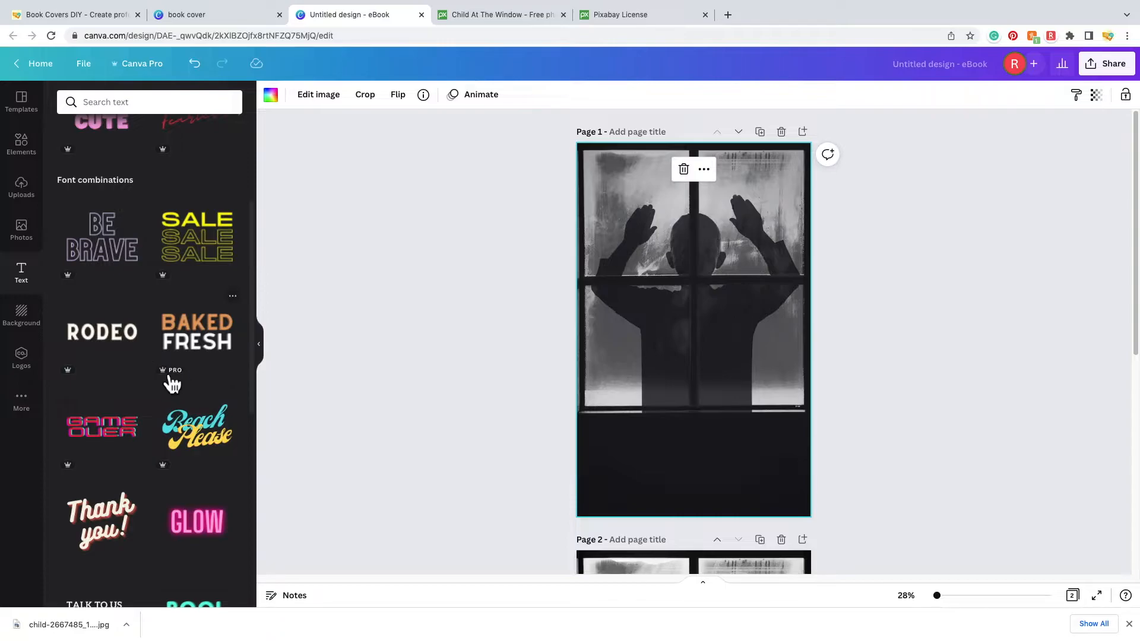
scroll(220, 431, "down", 4)
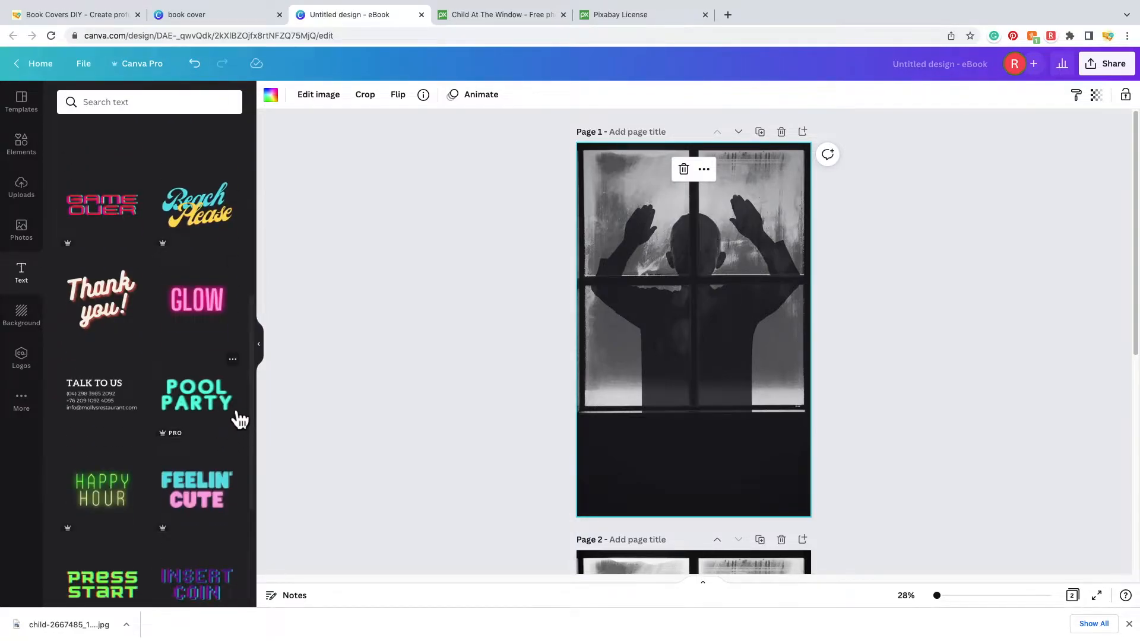
scroll(235, 416, "up", 8)
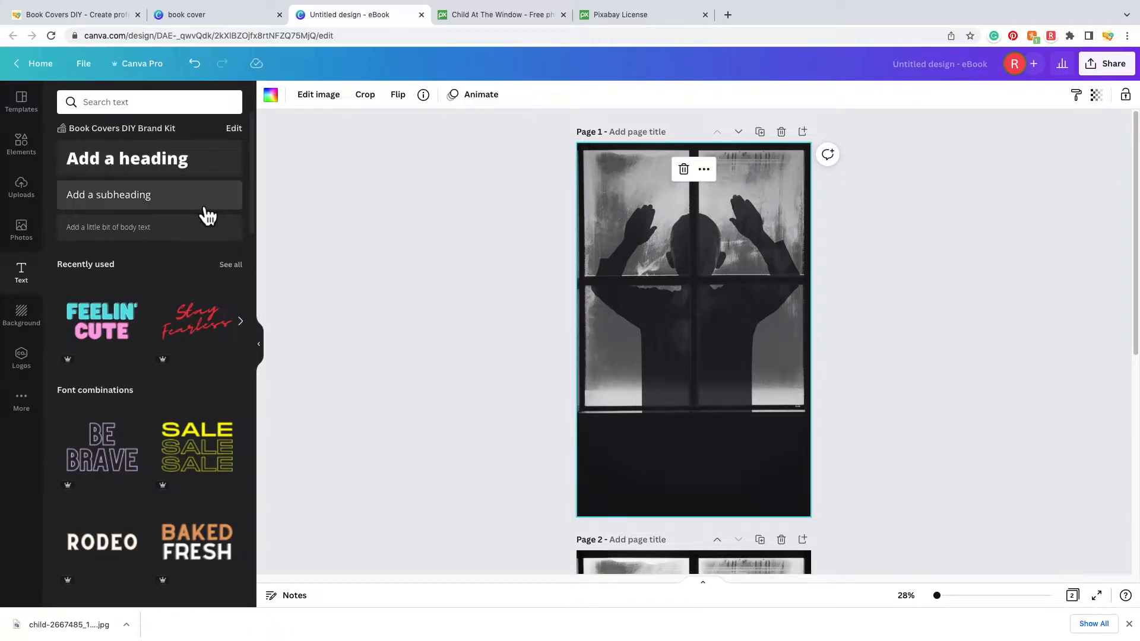
- Add a heading reading 'Don't Let Them In', narrow its box and move it onto the lower window panes
left_click(221, 173)
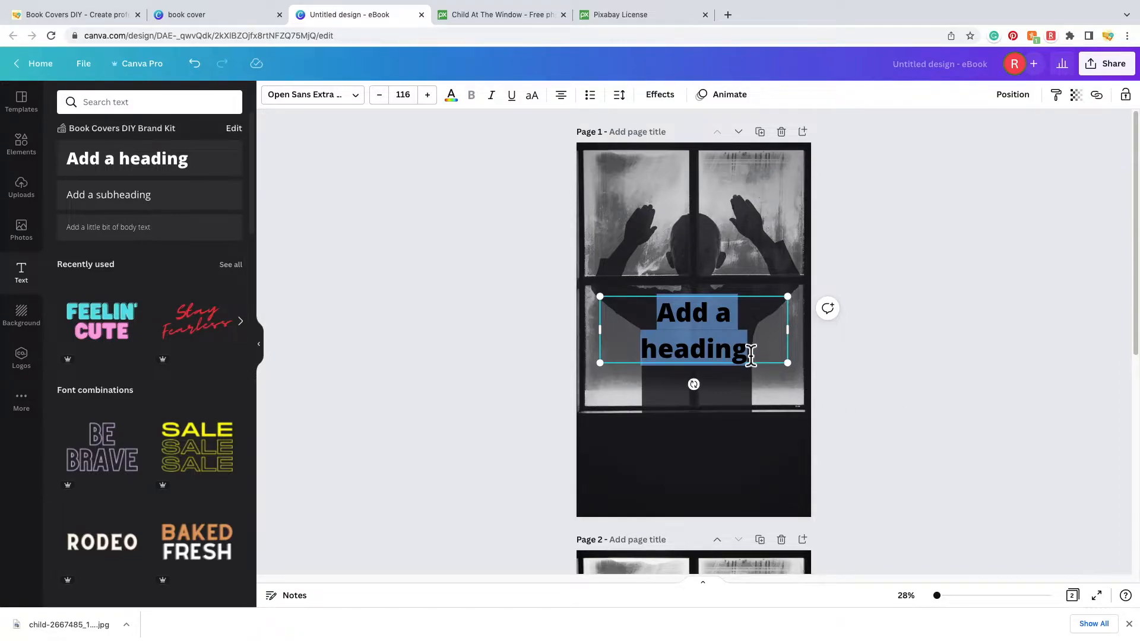
key("BackSpace")
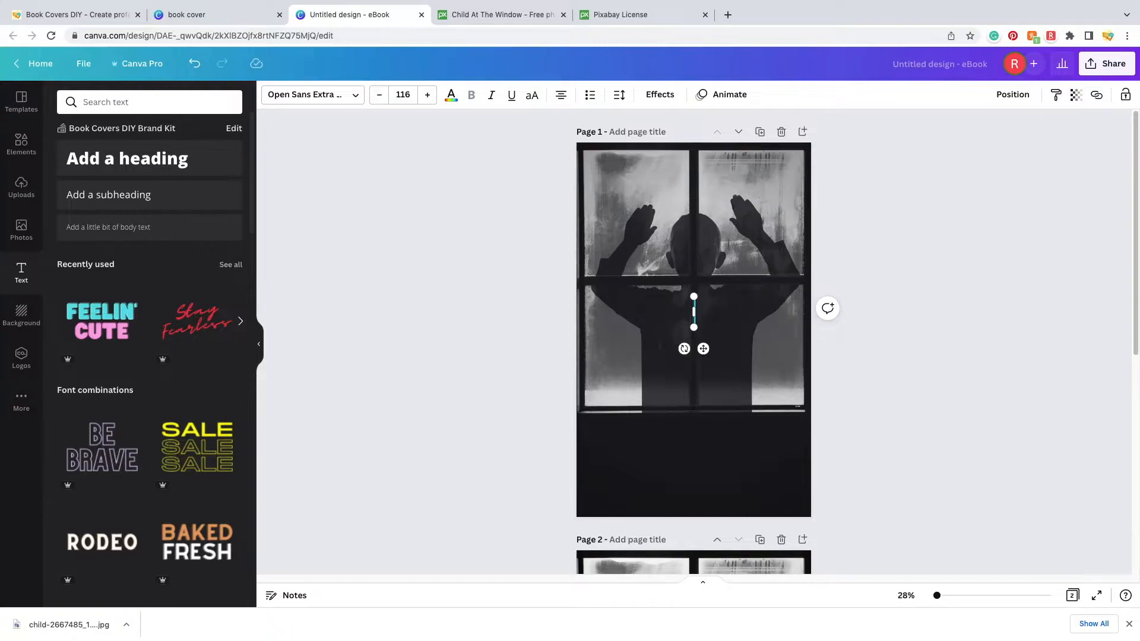
type("Don")
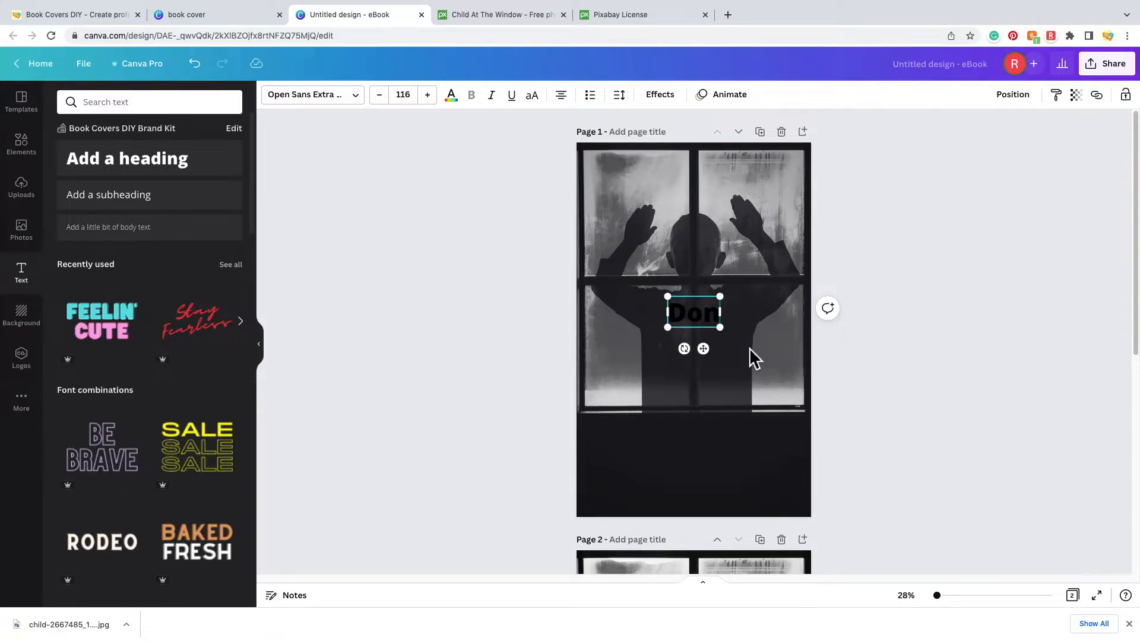
type("'t Let")
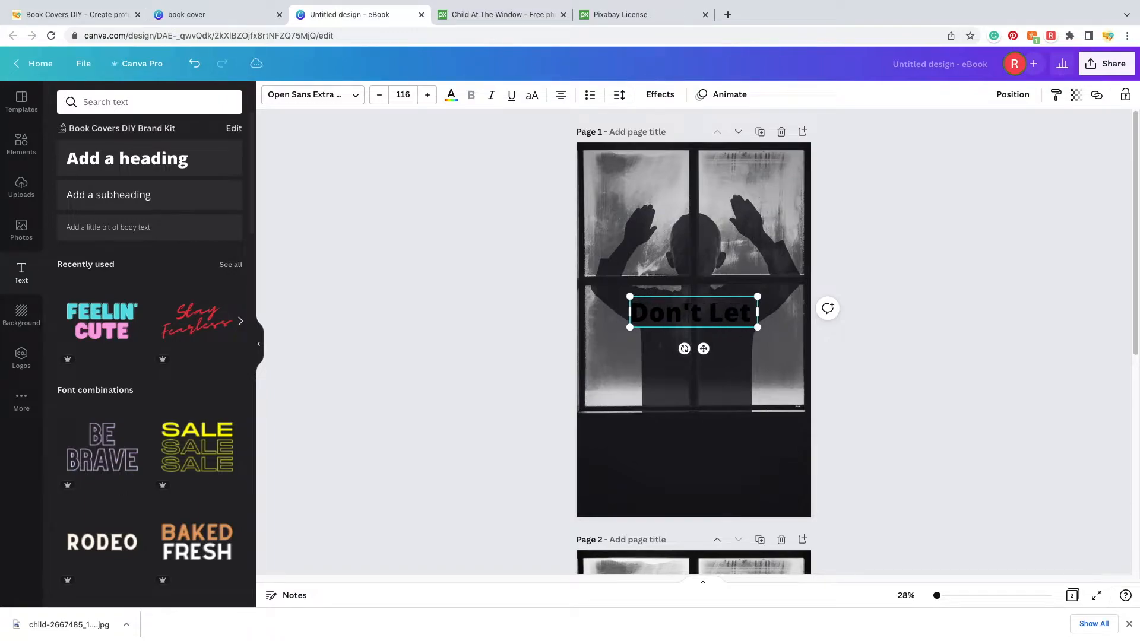
type(" Them In")
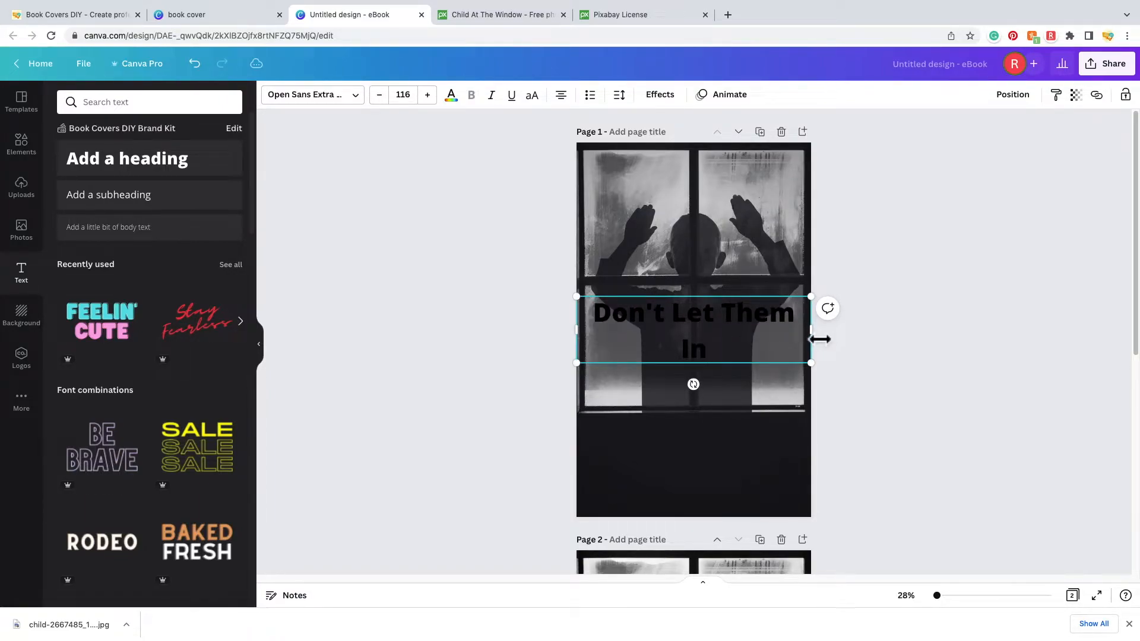
left_click_drag(820, 339, 791, 338)
left_click(998, 315)
left_click_drag(675, 333, 698, 356)
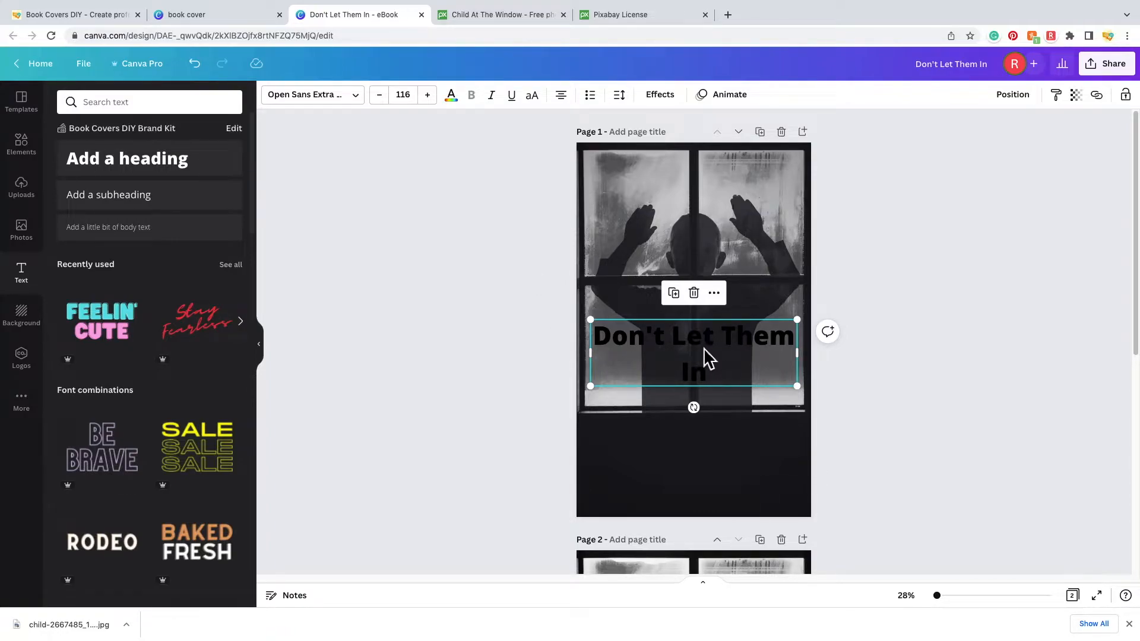
double_click(738, 365)
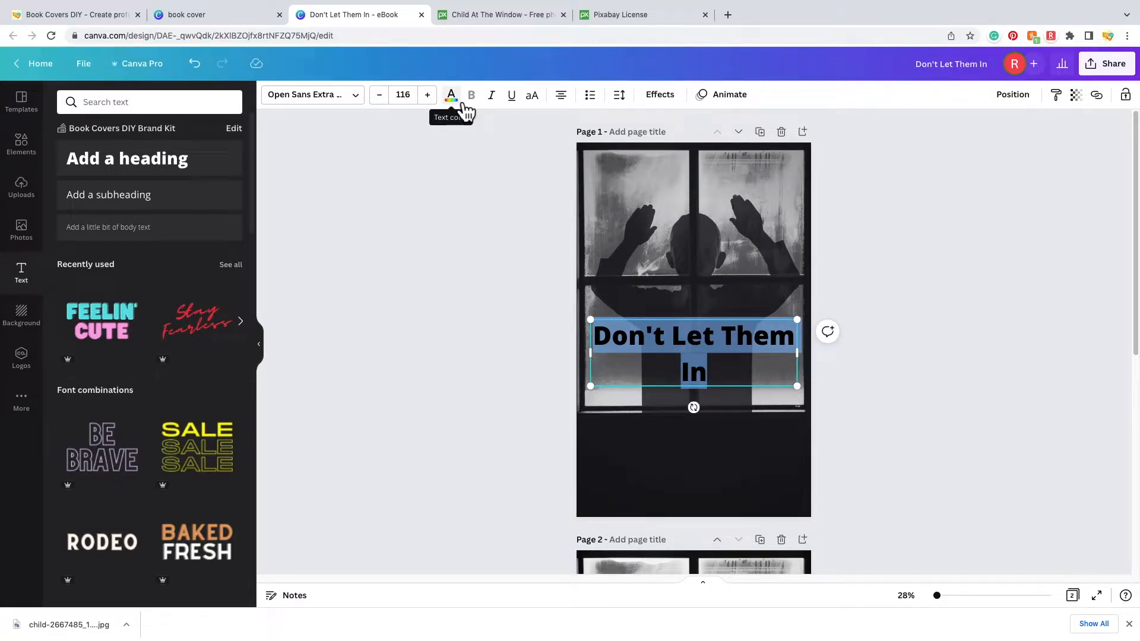
- Colour the title white and drag it down into the black band beneath the photo
left_click(464, 106)
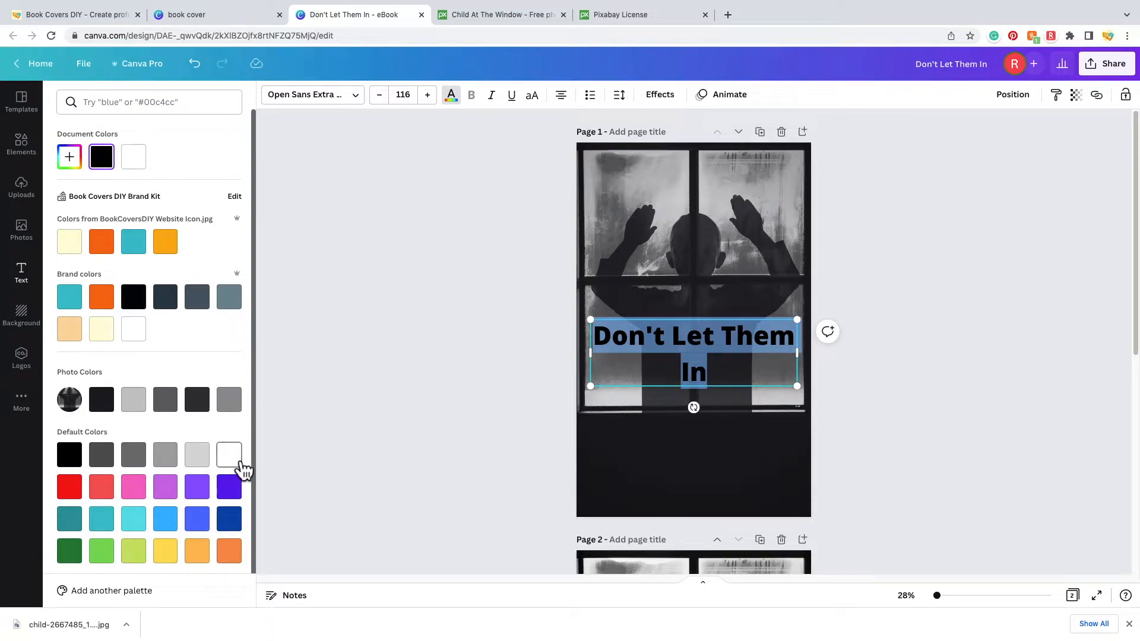
left_click(240, 463)
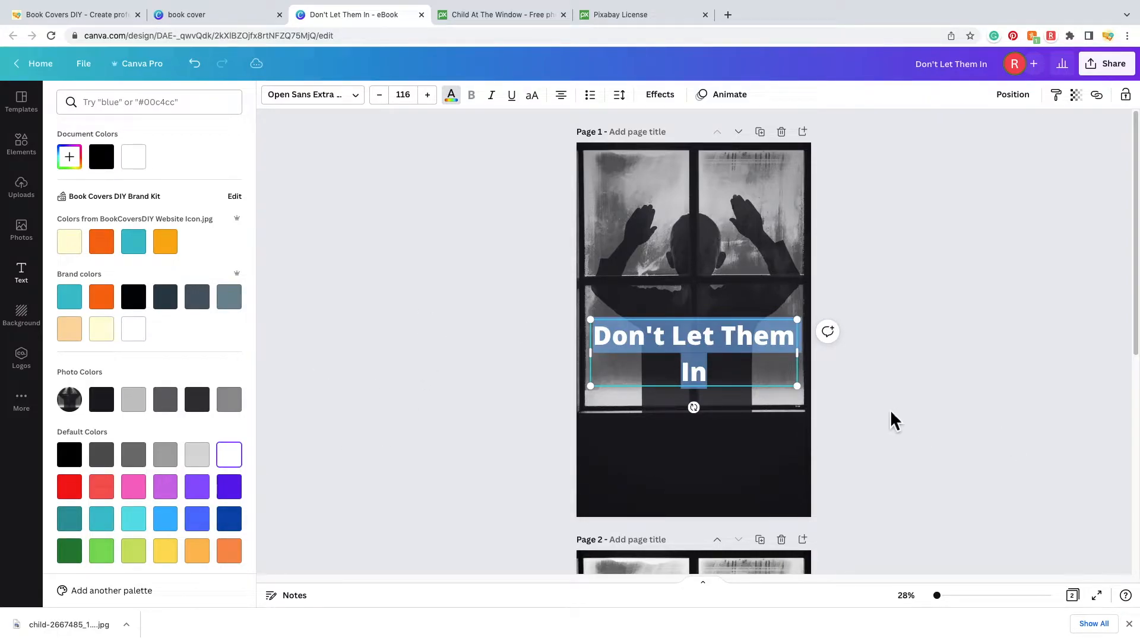
left_click(957, 349)
left_click(957, 349)
left_click_drag(729, 356, 725, 463)
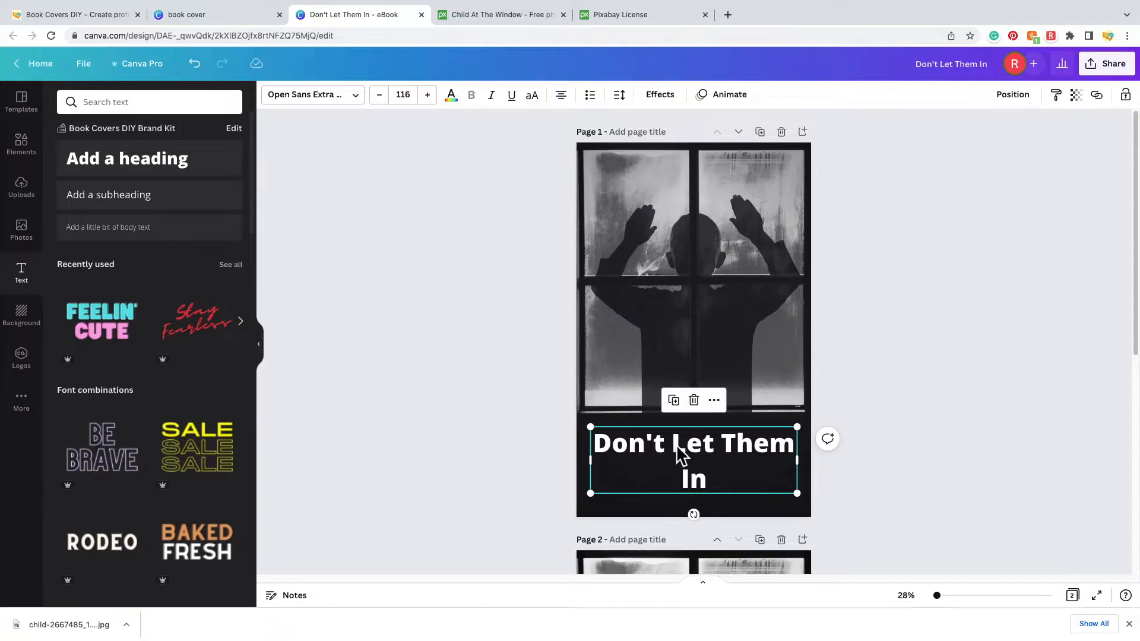
- Delete 'Don't' so the title reads 'Let Them In', nudge it lower and select its text
double_click(677, 446)
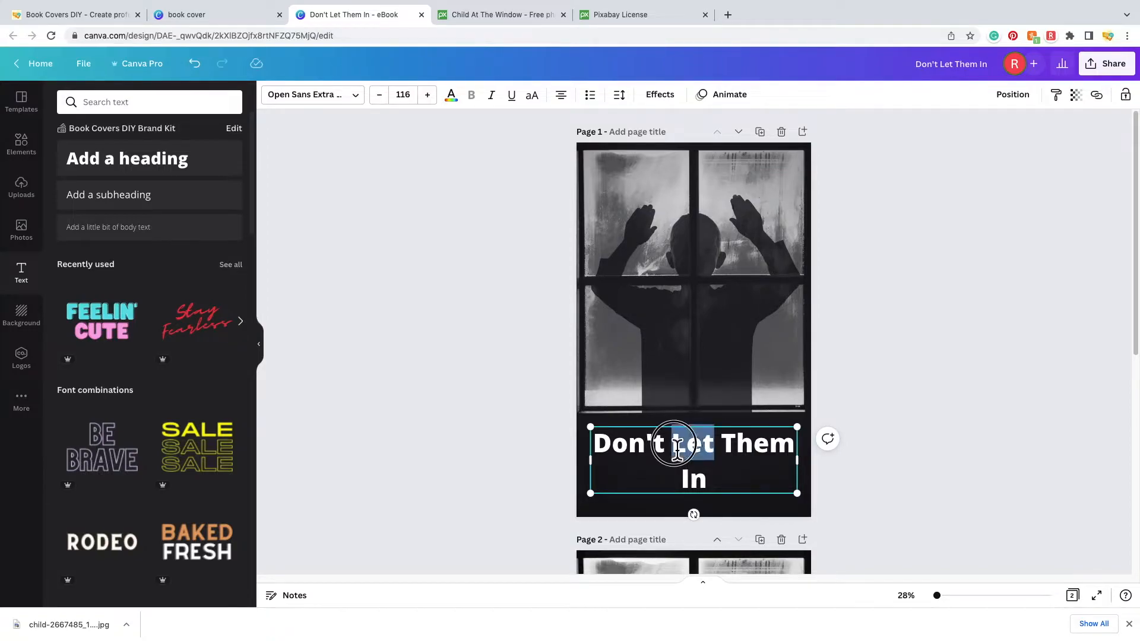
left_click(673, 446)
left_click(671, 446)
left_click_drag(674, 447, 580, 443)
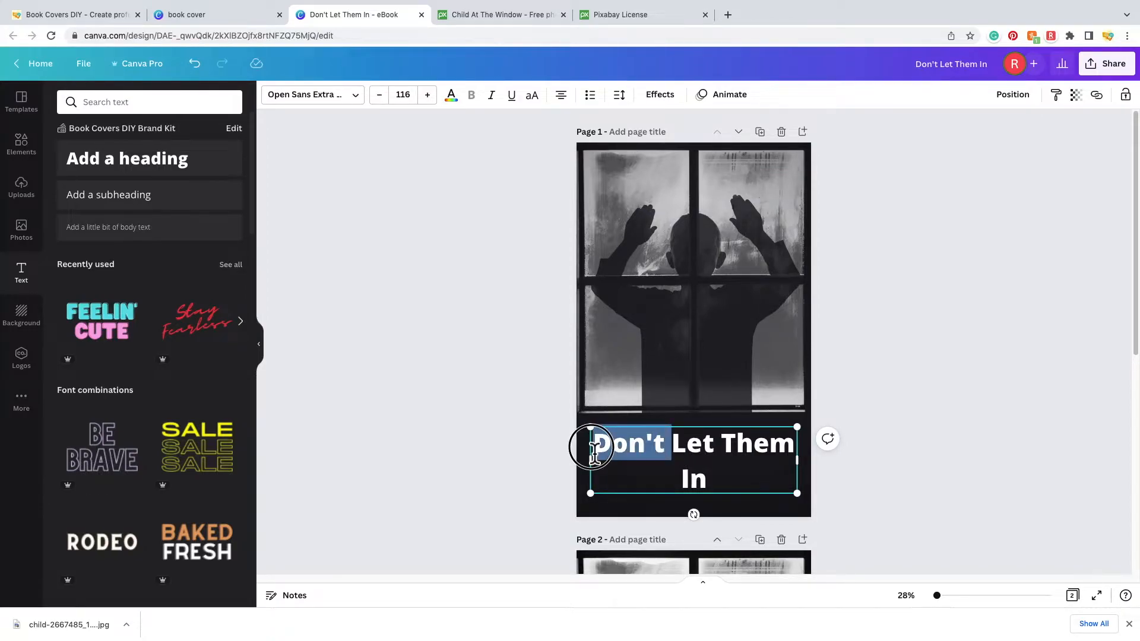
key("BackSpace")
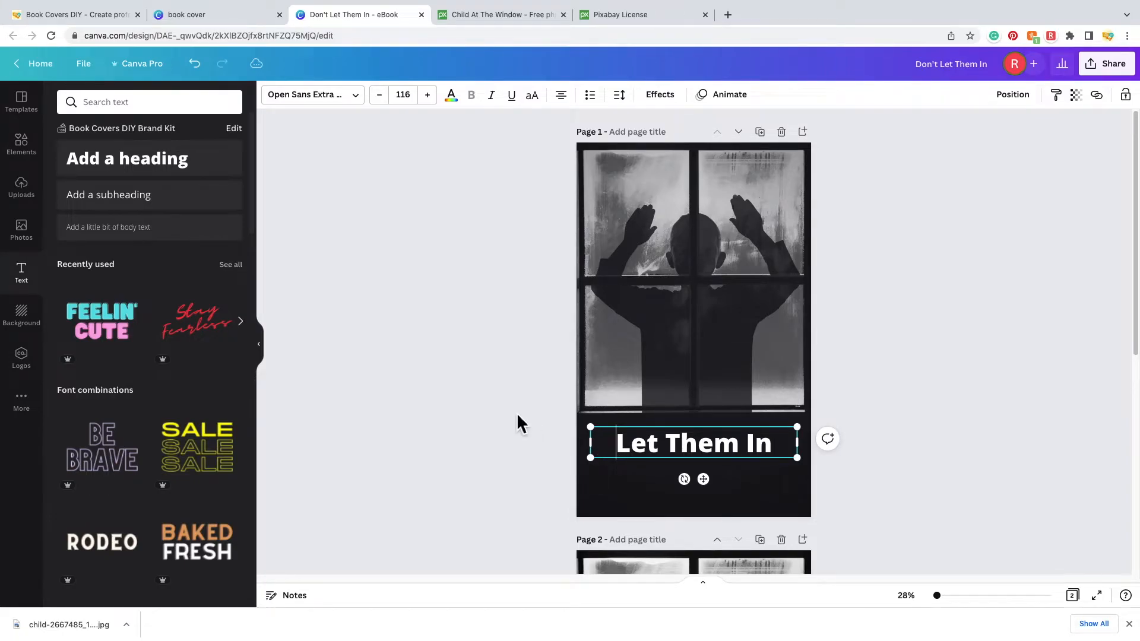
double_click(751, 451)
left_click(859, 455)
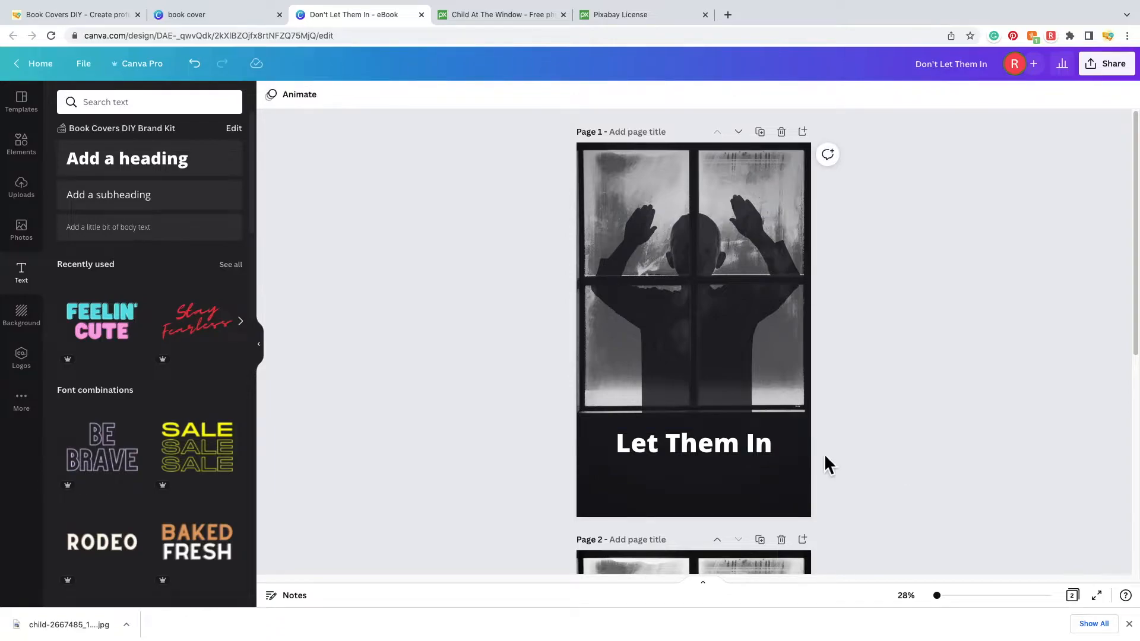
left_click_drag(723, 454, 719, 475)
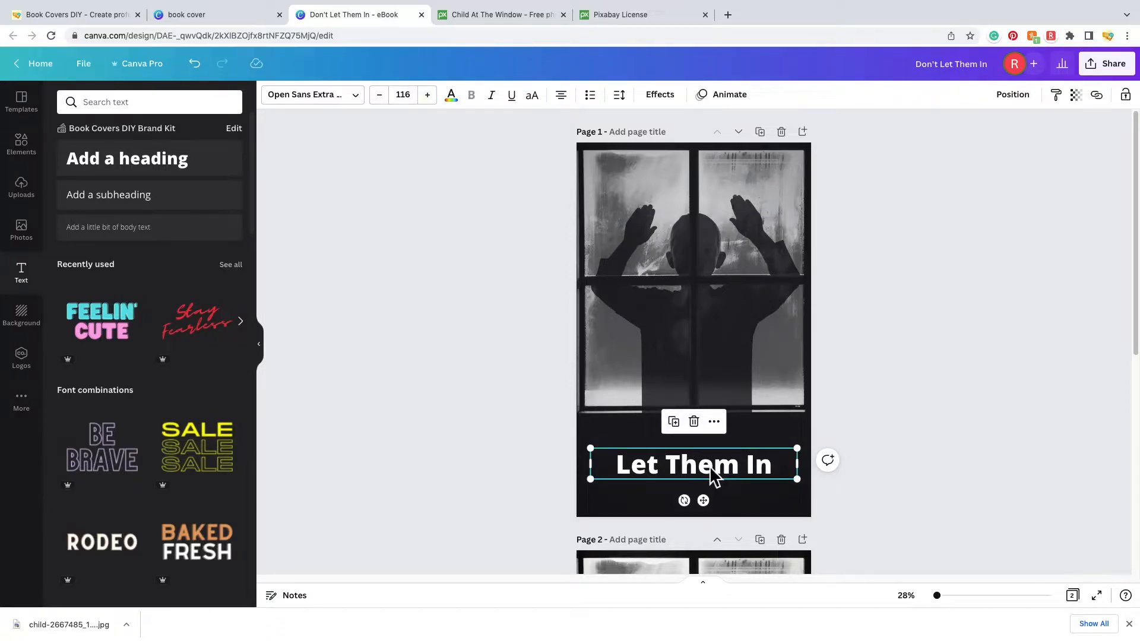
double_click(688, 475)
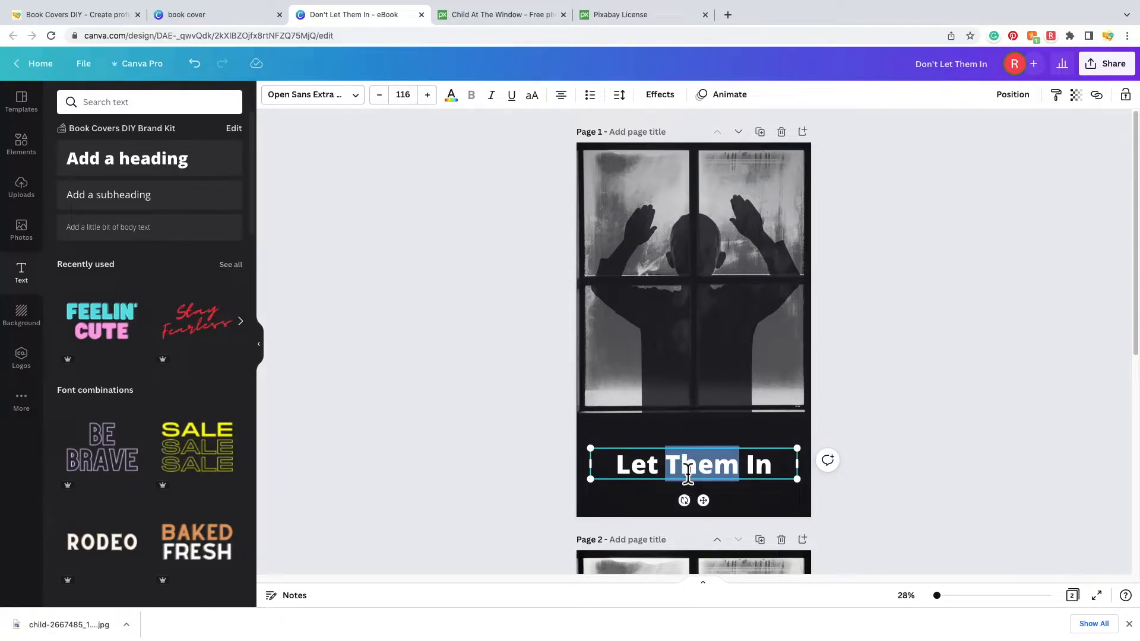
triple_click(688, 475)
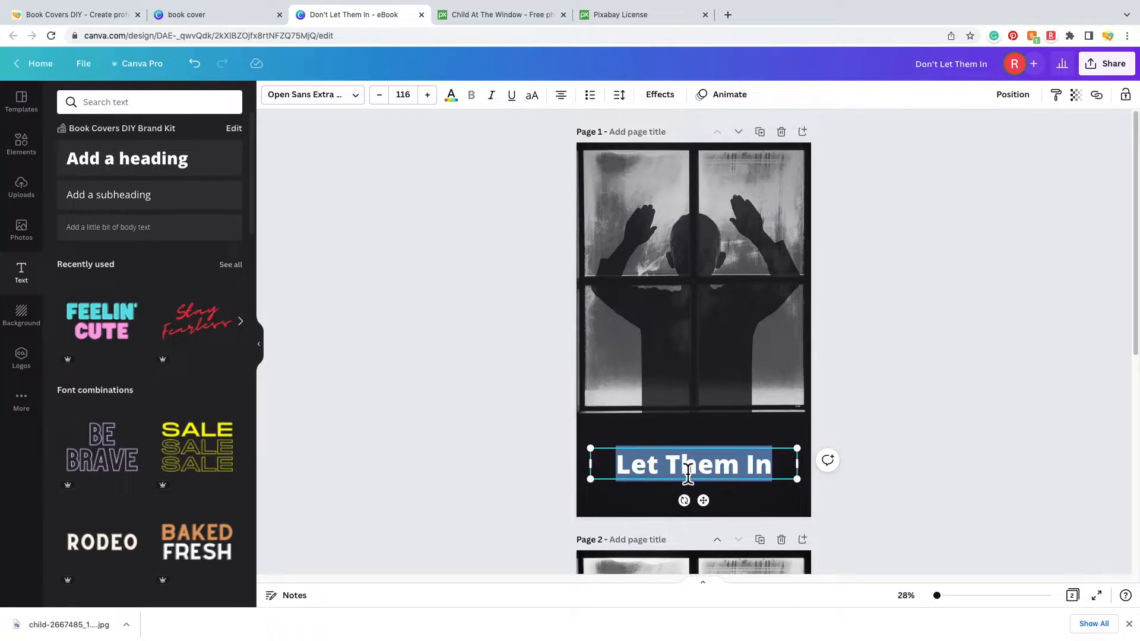
- Try the Blueberry, Bebas Neue, Bukhari Script and Caitlin fonts on the title
left_click(363, 103)
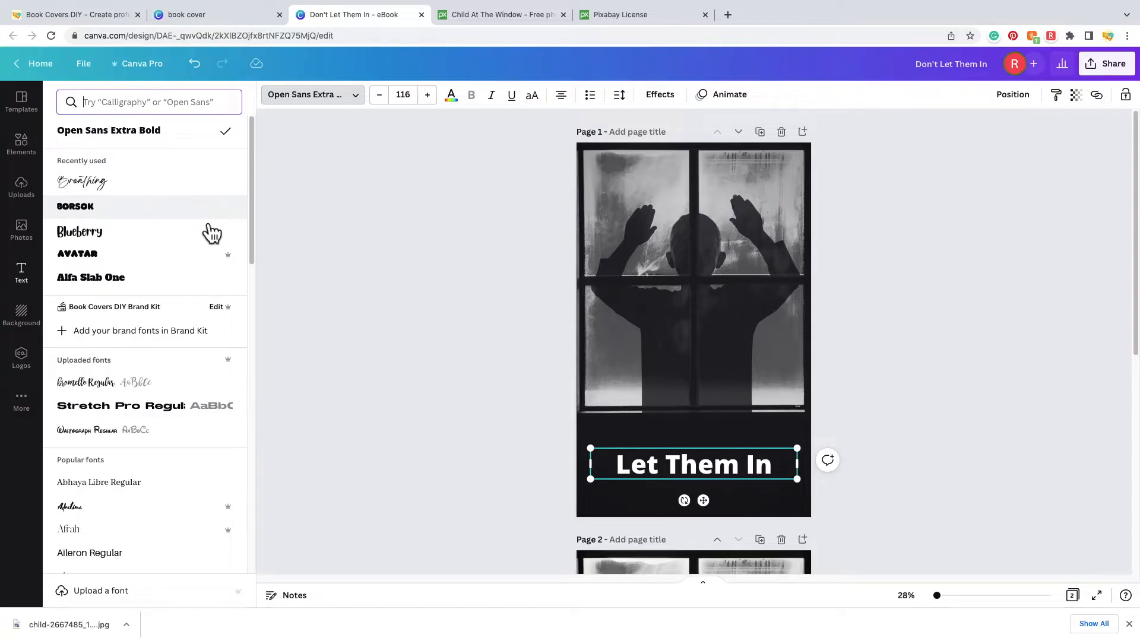
scroll(161, 343, "down", 1)
left_click(163, 248)
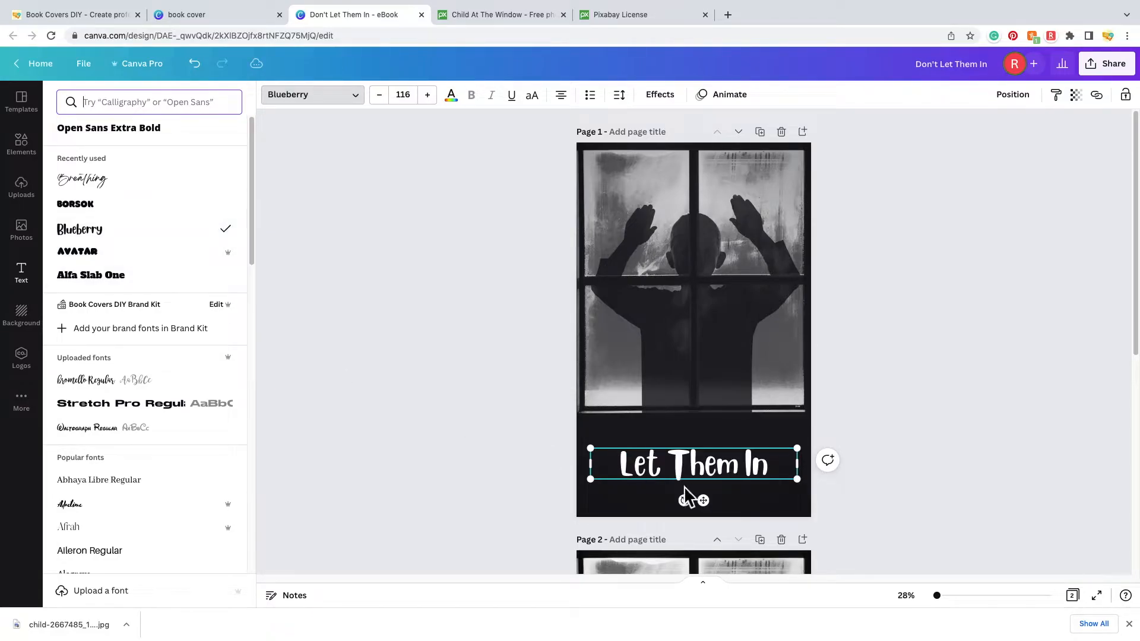
scroll(205, 362, "down", 4)
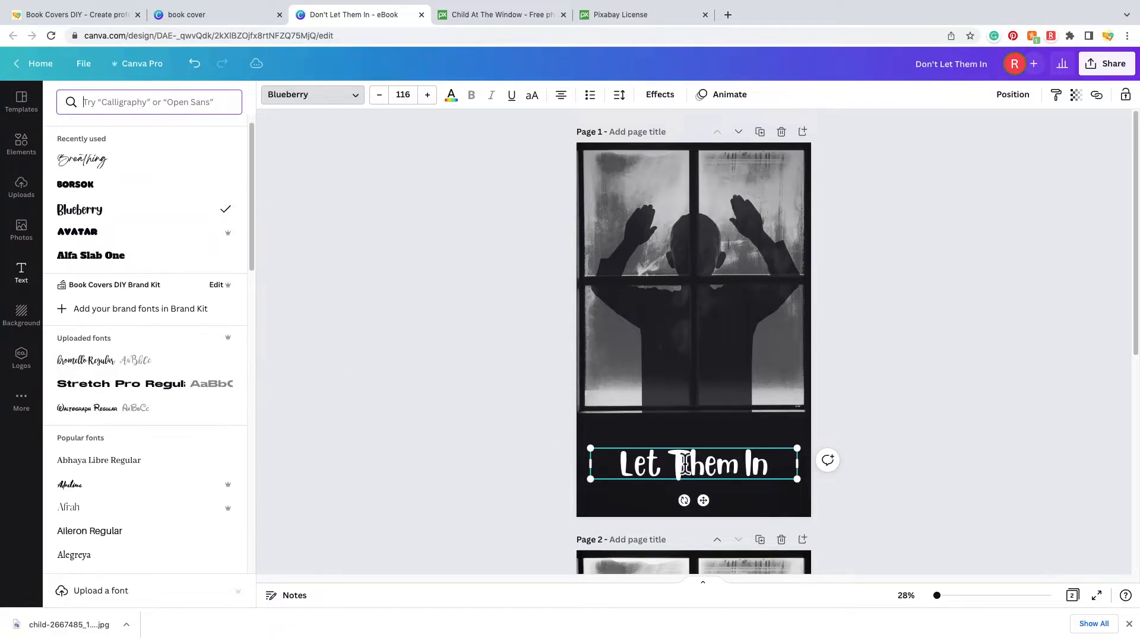
scroll(184, 409, "down", 8)
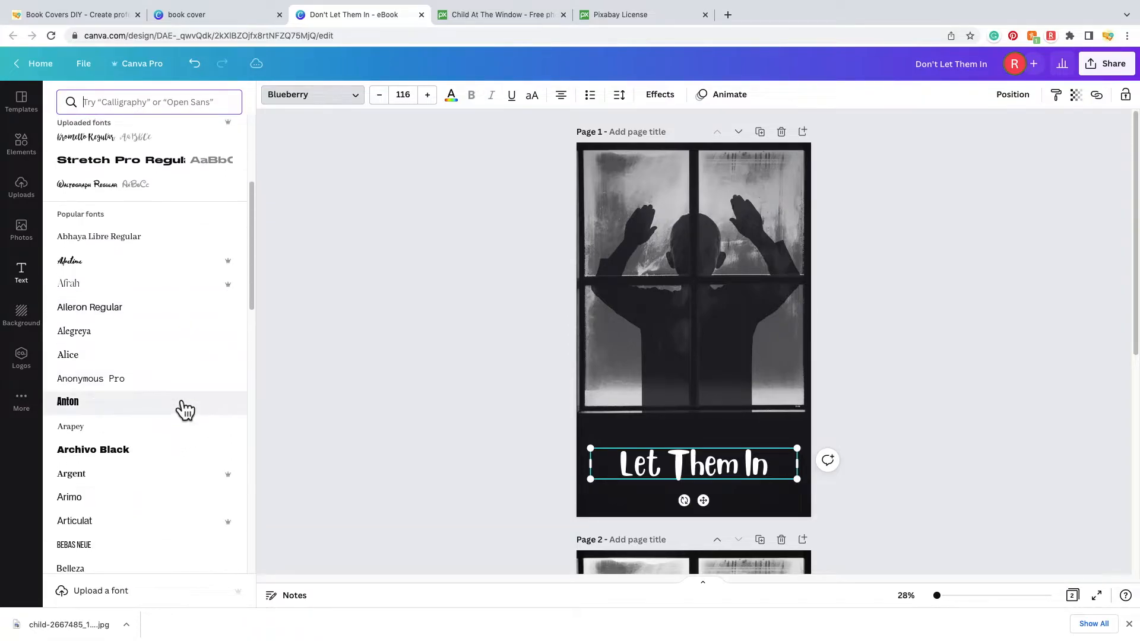
left_click(164, 410)
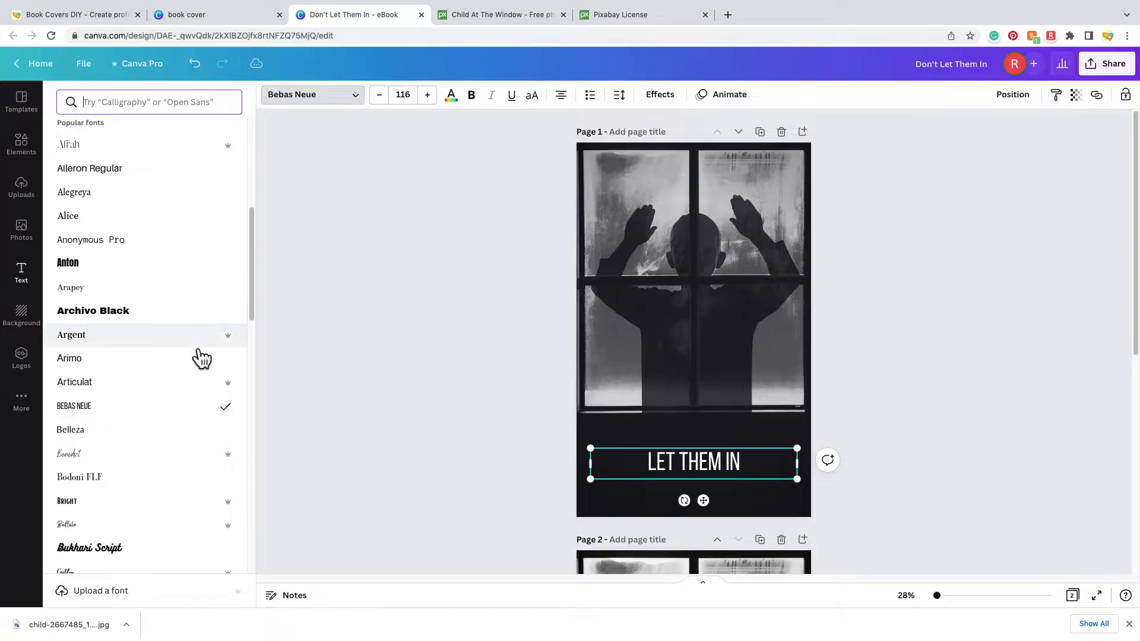
scroll(159, 353, "down", 6)
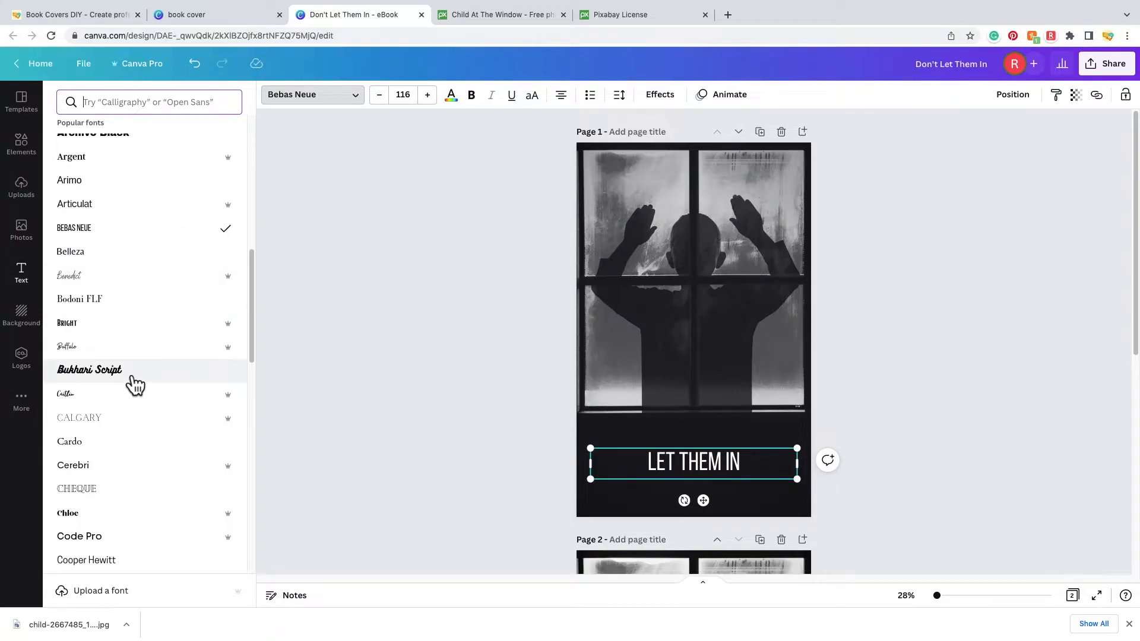
left_click(215, 383)
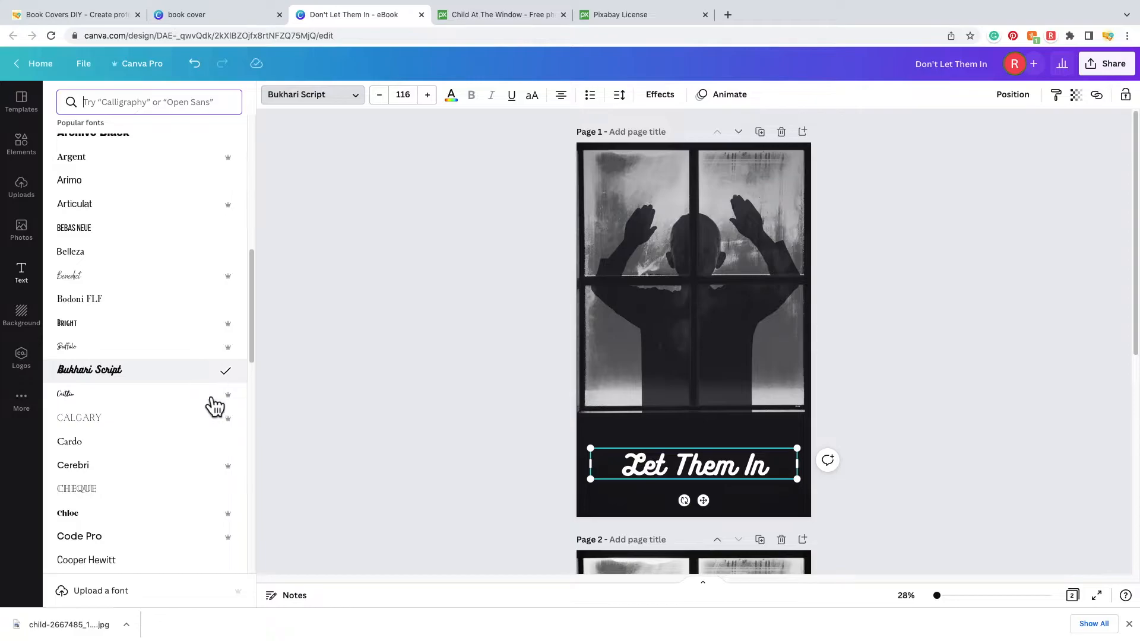
left_click(231, 399)
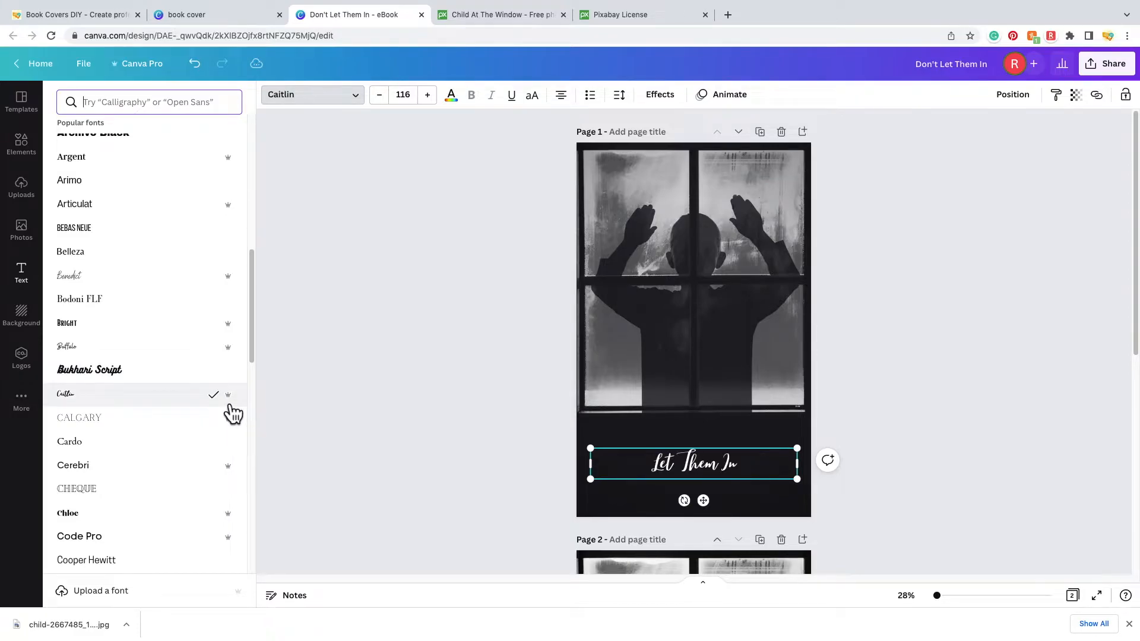
- Scroll further down the font list and set the title in Shrikhand
scroll(170, 415, "down", 5)
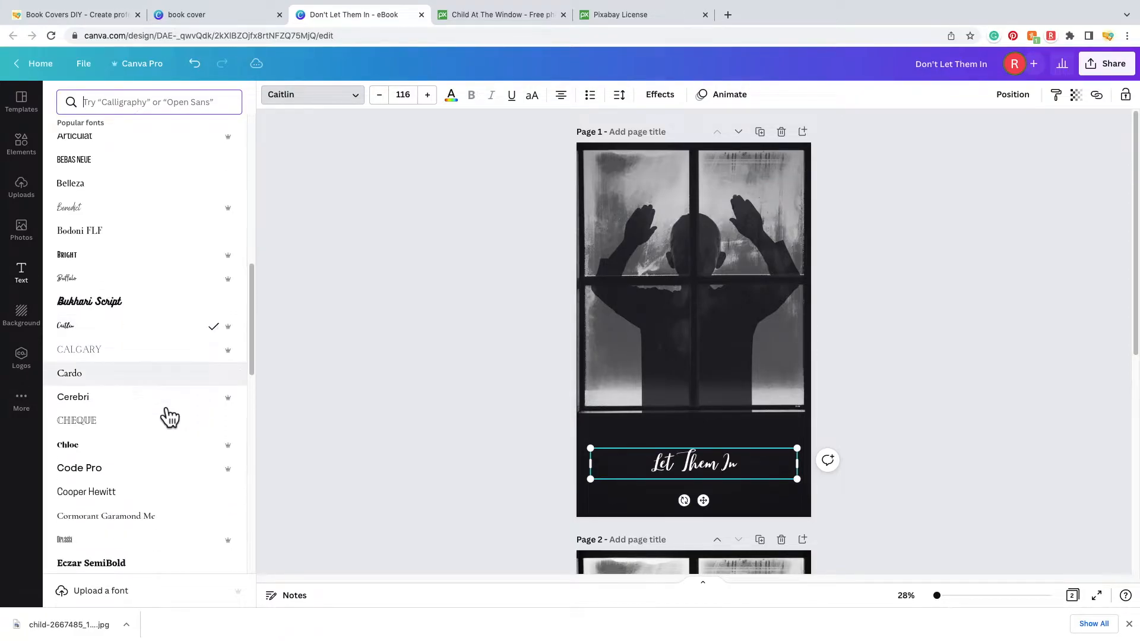
scroll(186, 360, "down", 3)
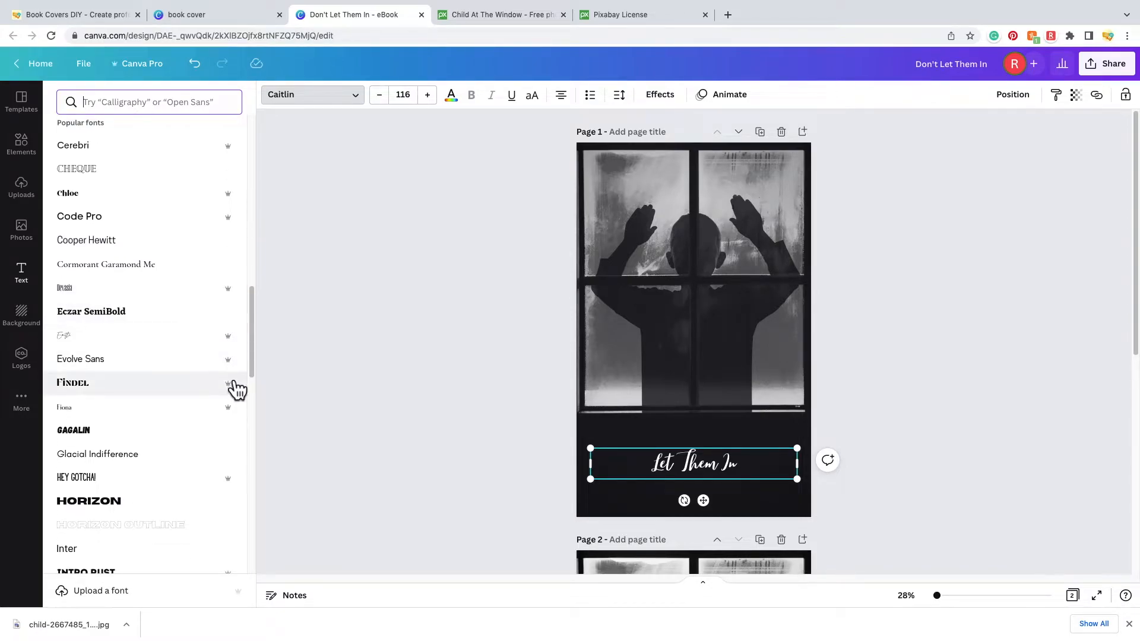
scroll(175, 388, "down", 1)
scroll(177, 393, "down", 4)
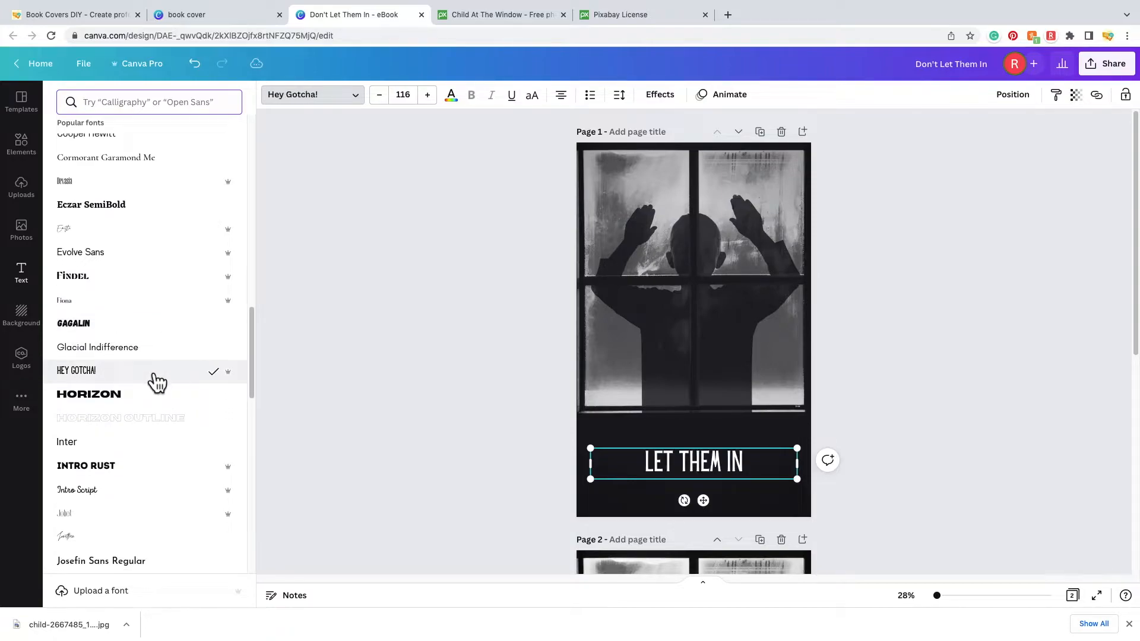
scroll(205, 358, "down", 1)
scroll(206, 358, "down", 5)
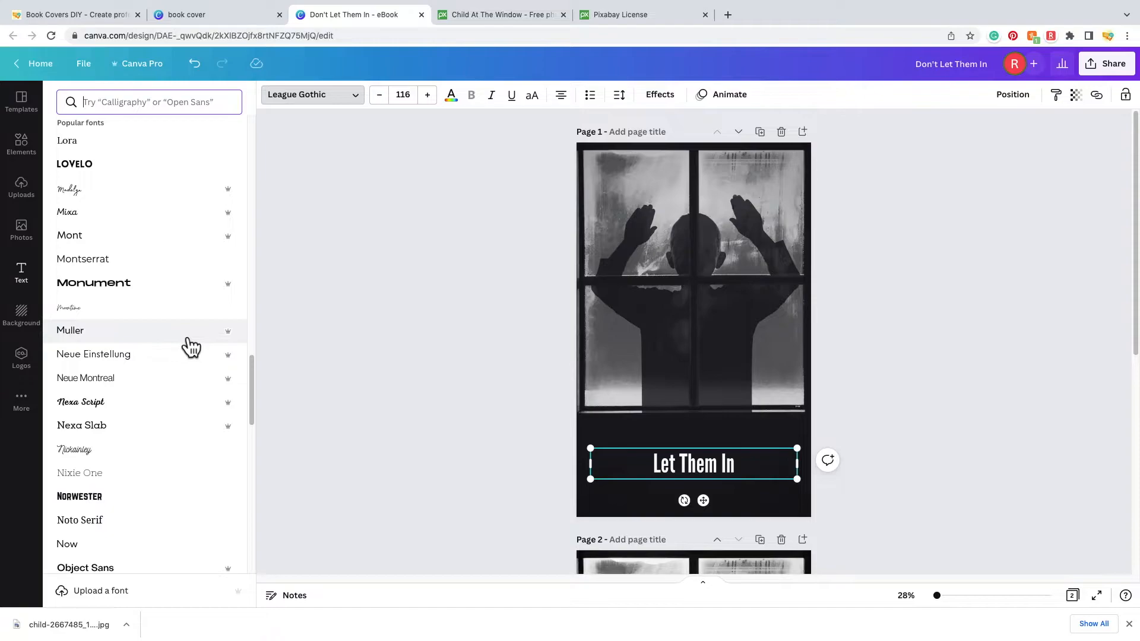
scroll(190, 379, "down", 3)
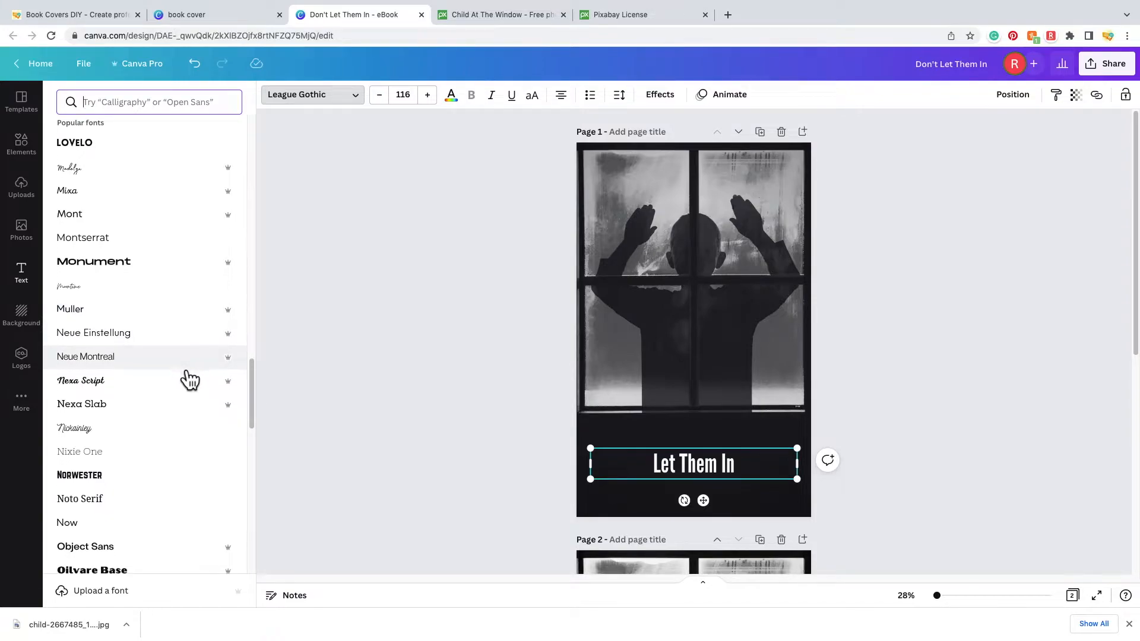
scroll(190, 379, "down", 1)
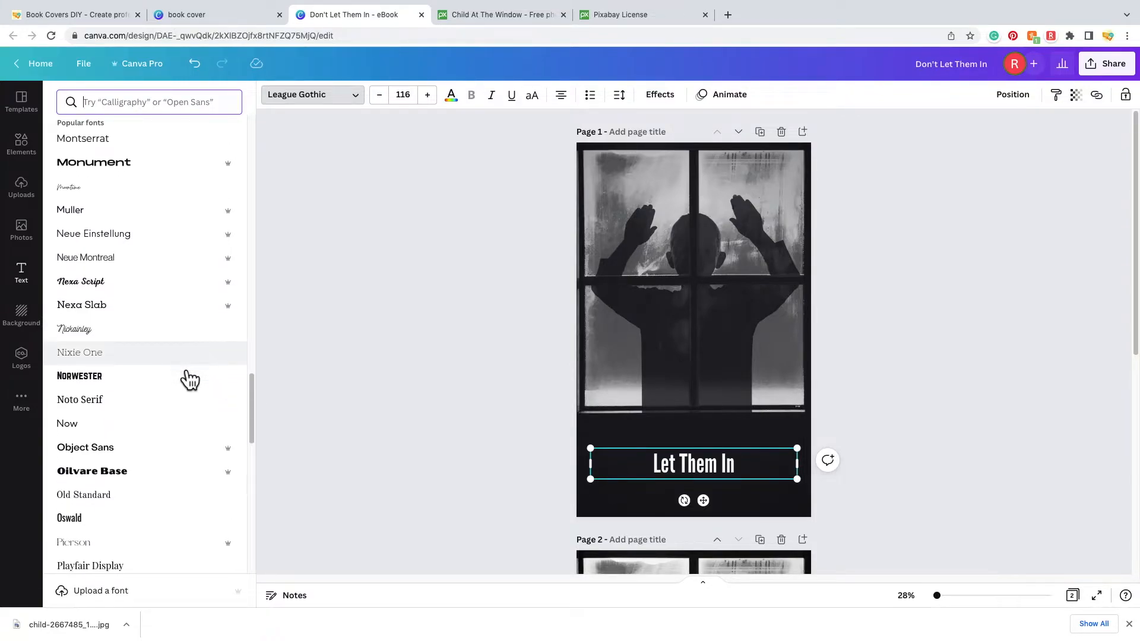
scroll(190, 379, "down", 1)
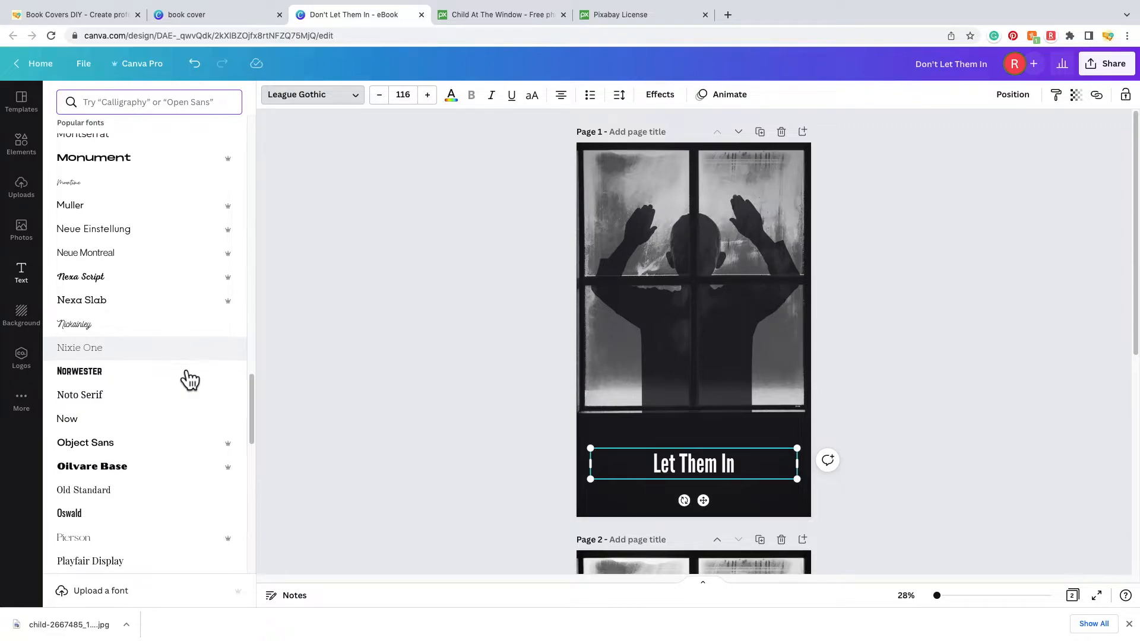
scroll(190, 379, "down", 8)
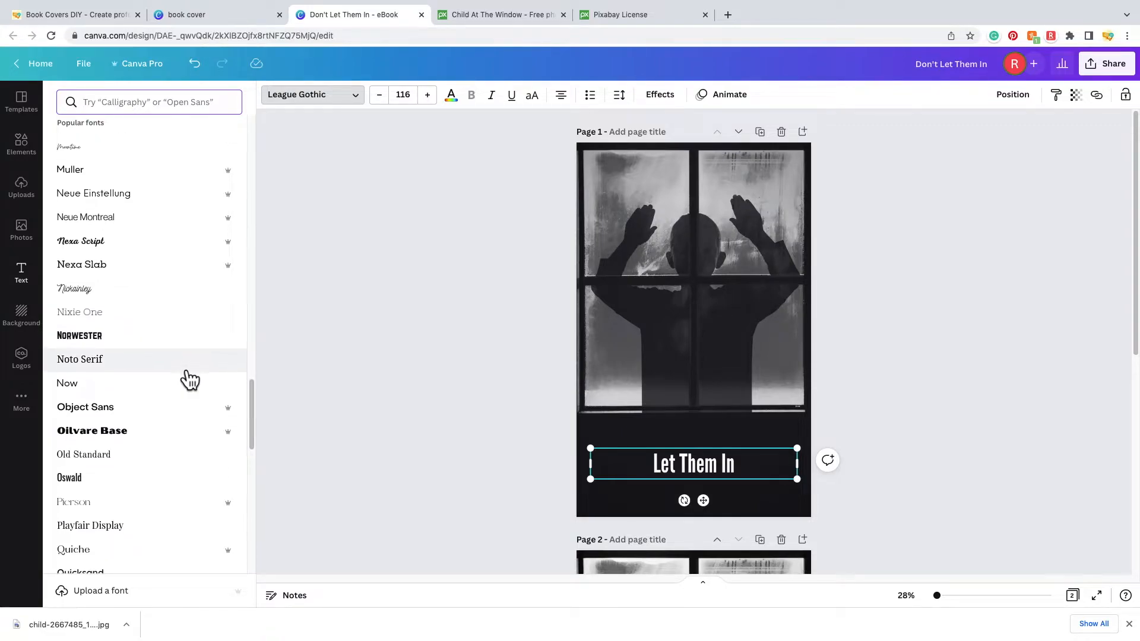
scroll(190, 378, "down", 1)
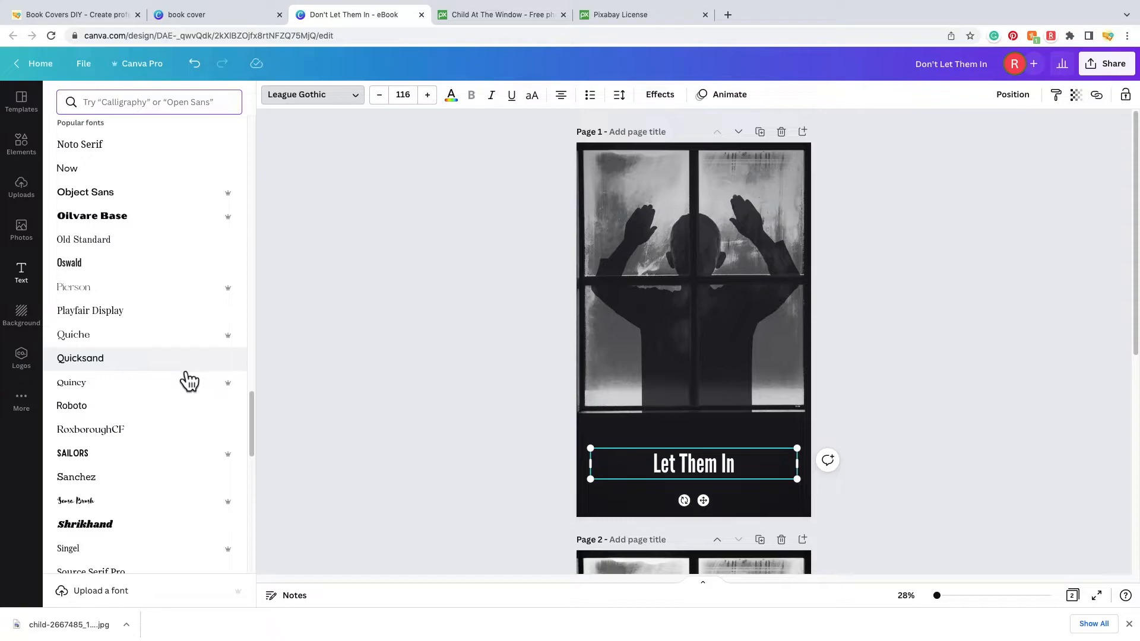
scroll(185, 383, "down", 5)
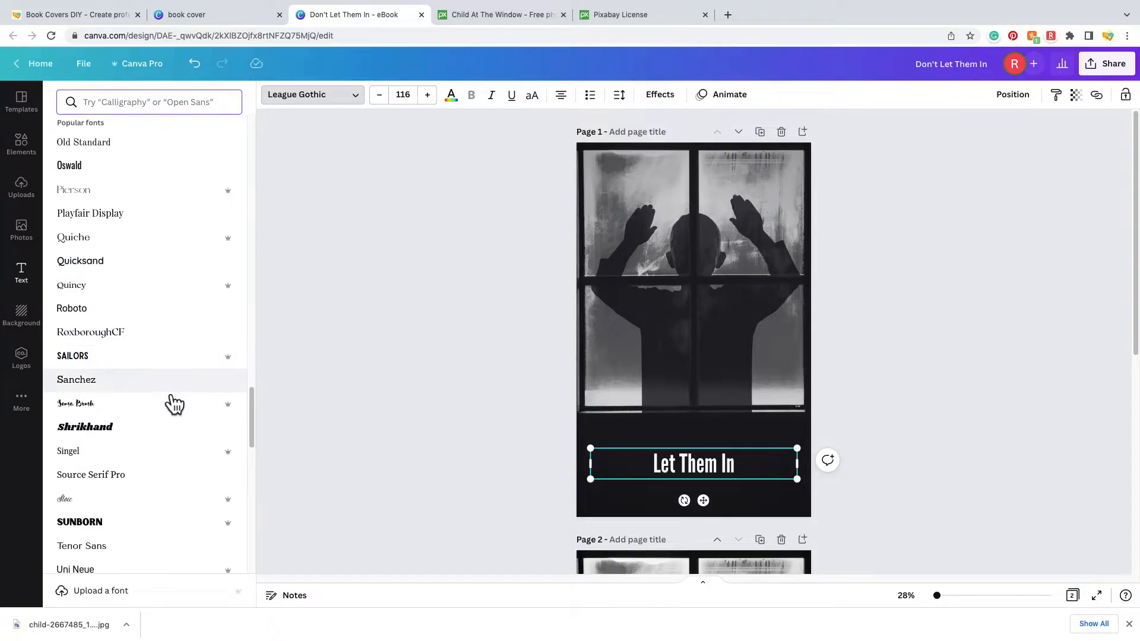
scroll(162, 416, "down", 6)
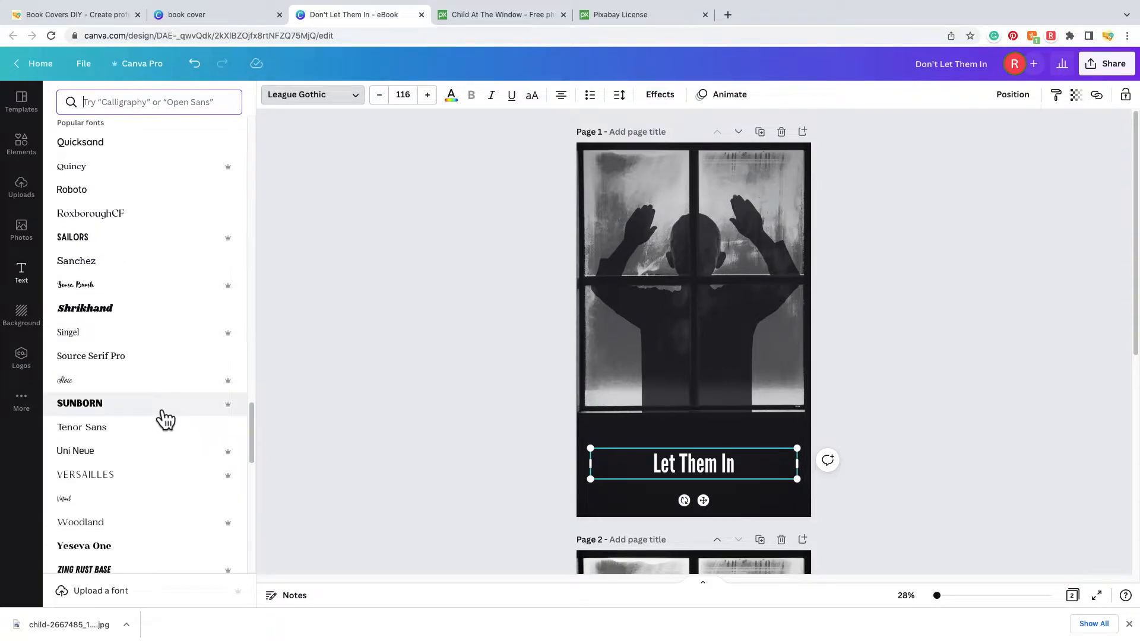
left_click(166, 310)
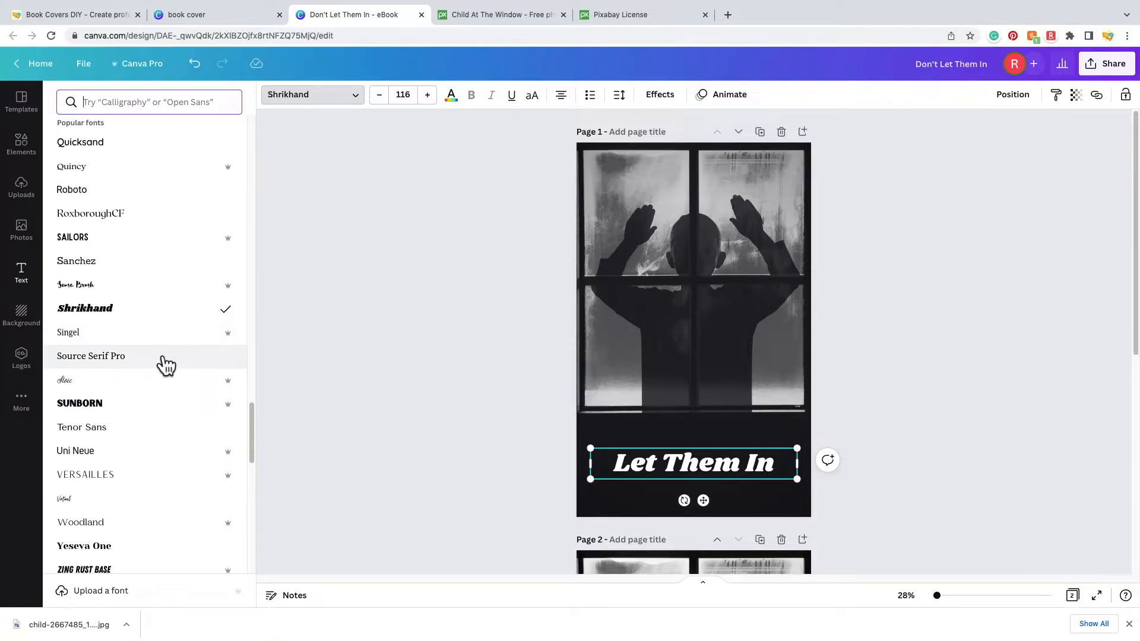
scroll(163, 364, "down", 2)
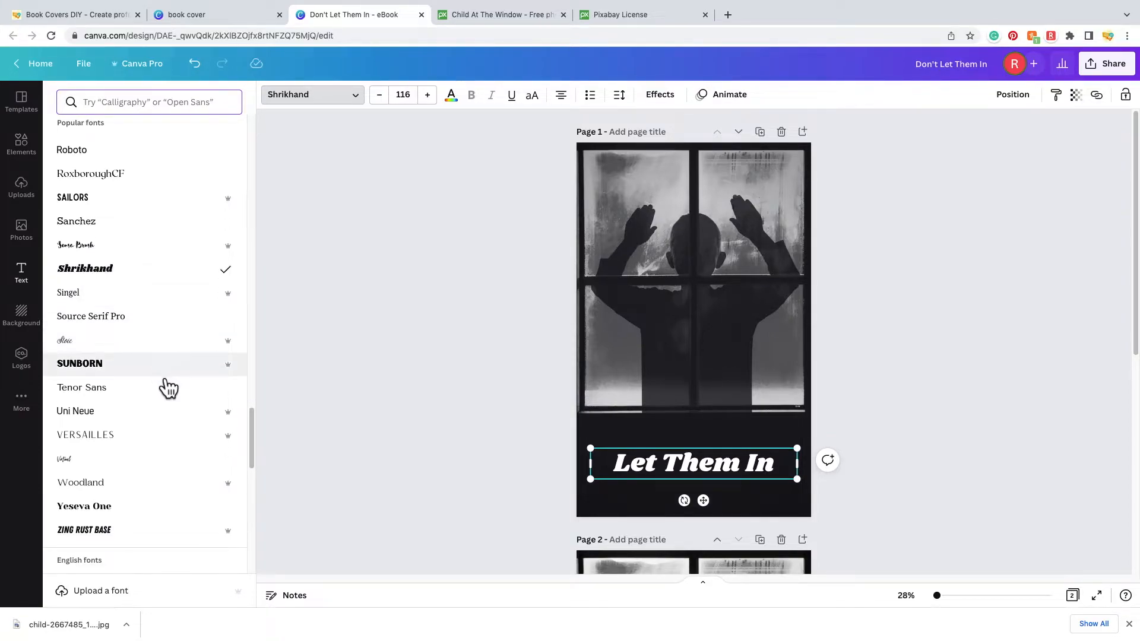
scroll(168, 388, "down", 3)
- Switch the title to the Sunday font, resize its box and centre it horizontally
left_click(166, 371)
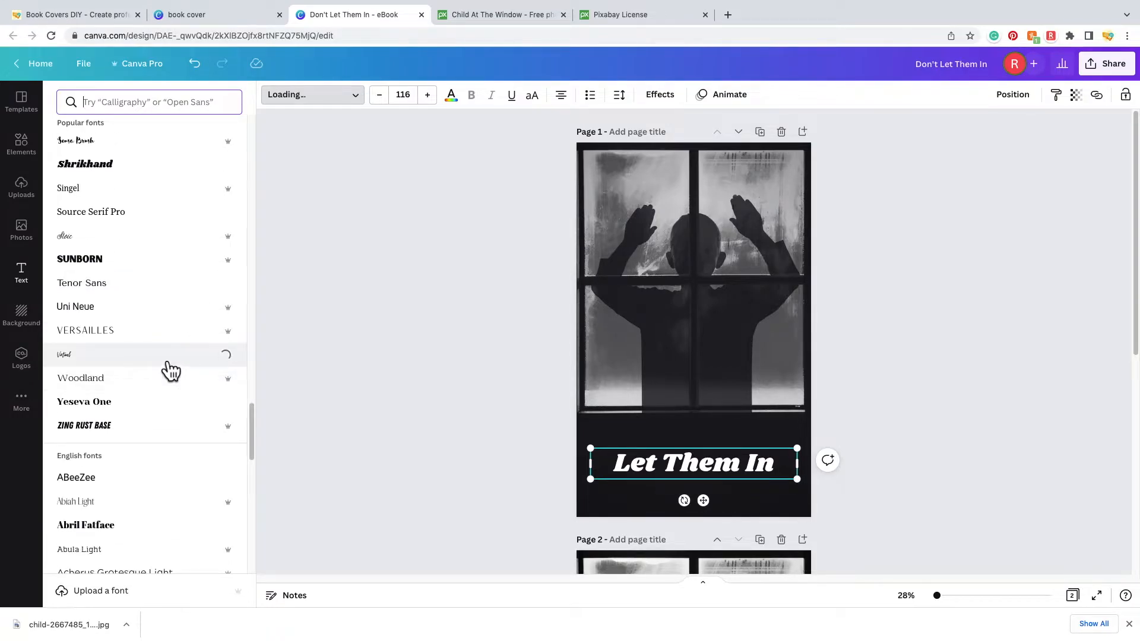
left_click_drag(601, 459, 531, 409)
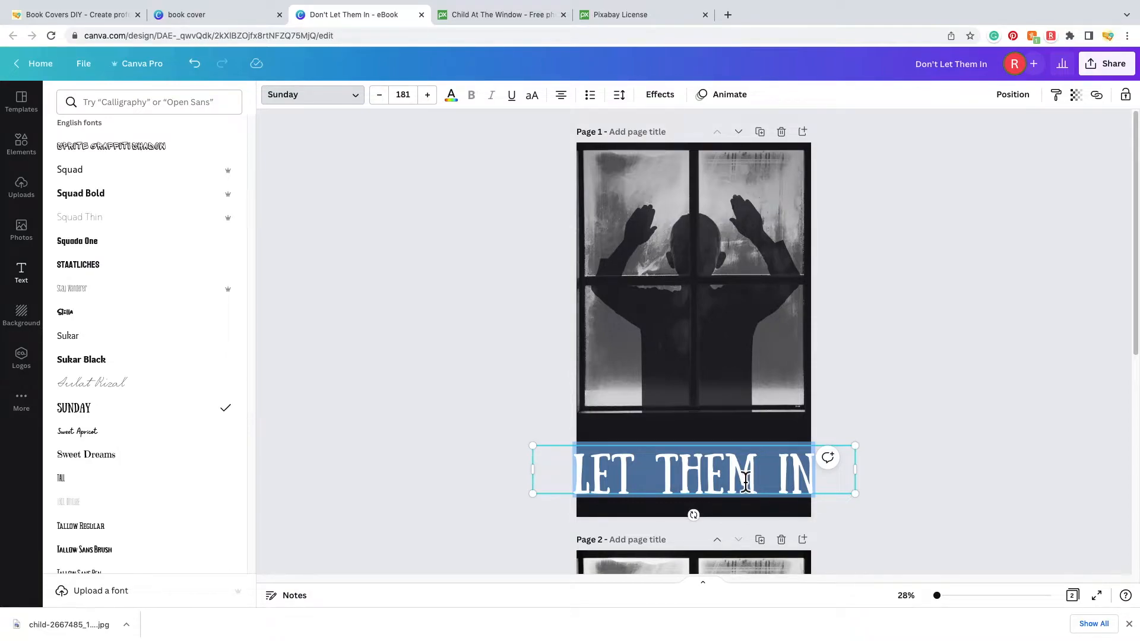
left_click_drag(867, 504, 787, 470)
left_click(914, 472)
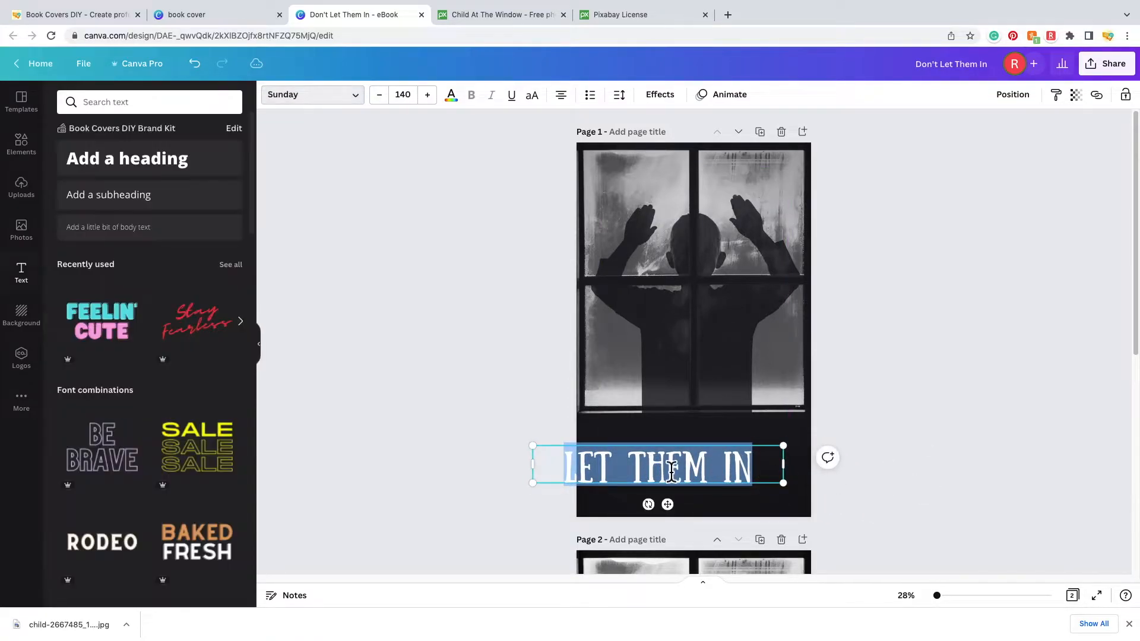
left_click(950, 465)
left_click_drag(715, 472, 746, 467)
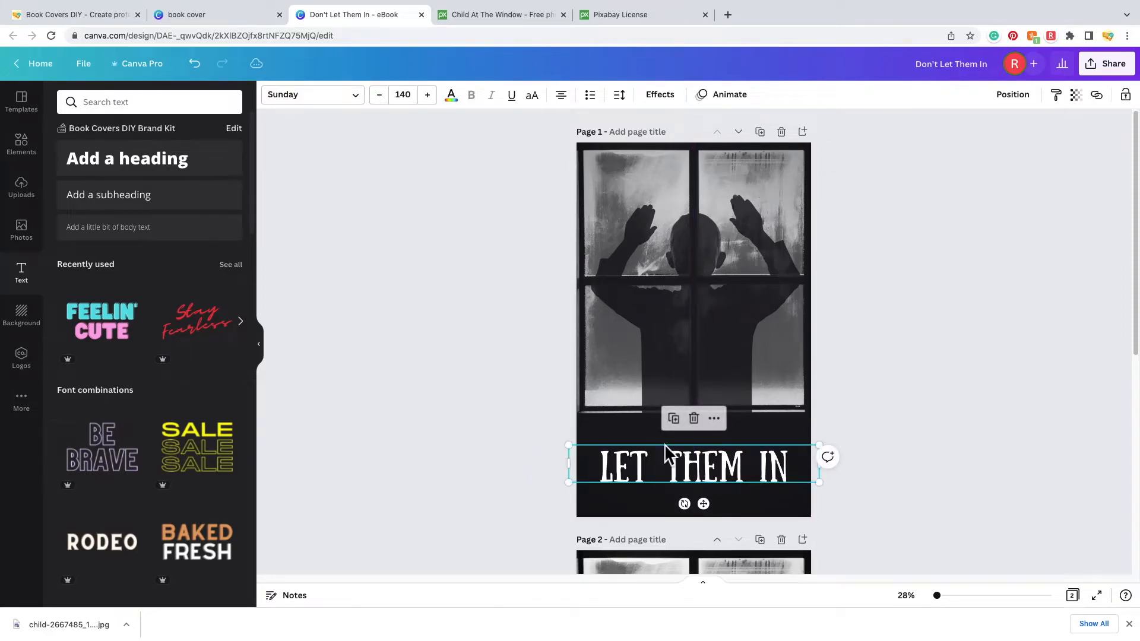
- Set the title's font size to 120, then step it up to 134
left_click(413, 101)
scroll(442, 237, "down", 4)
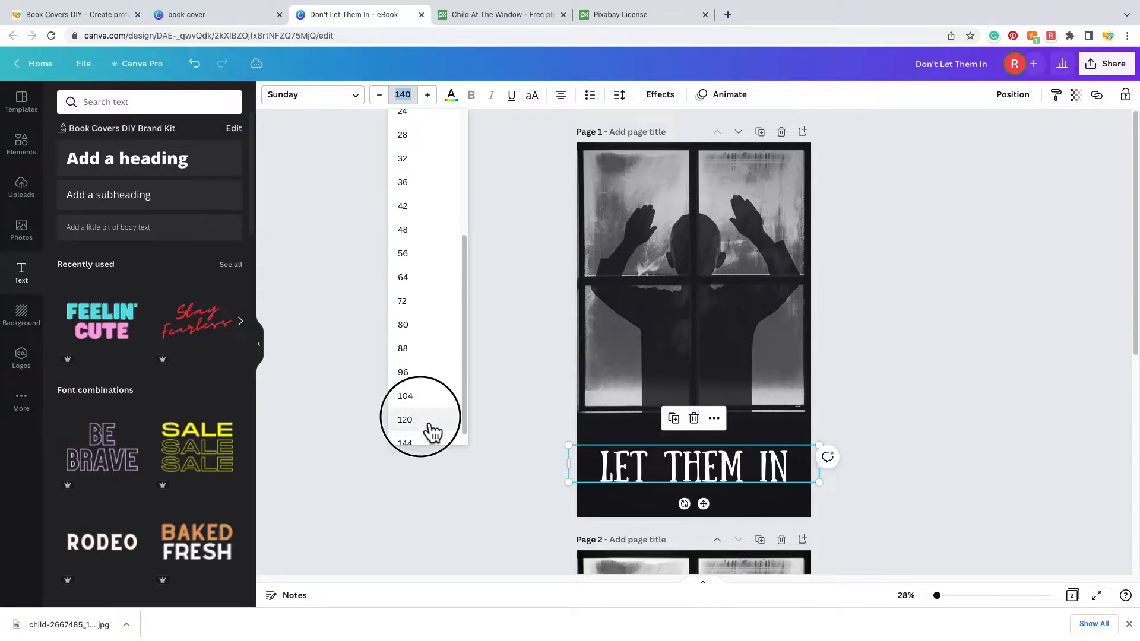
left_click(429, 424)
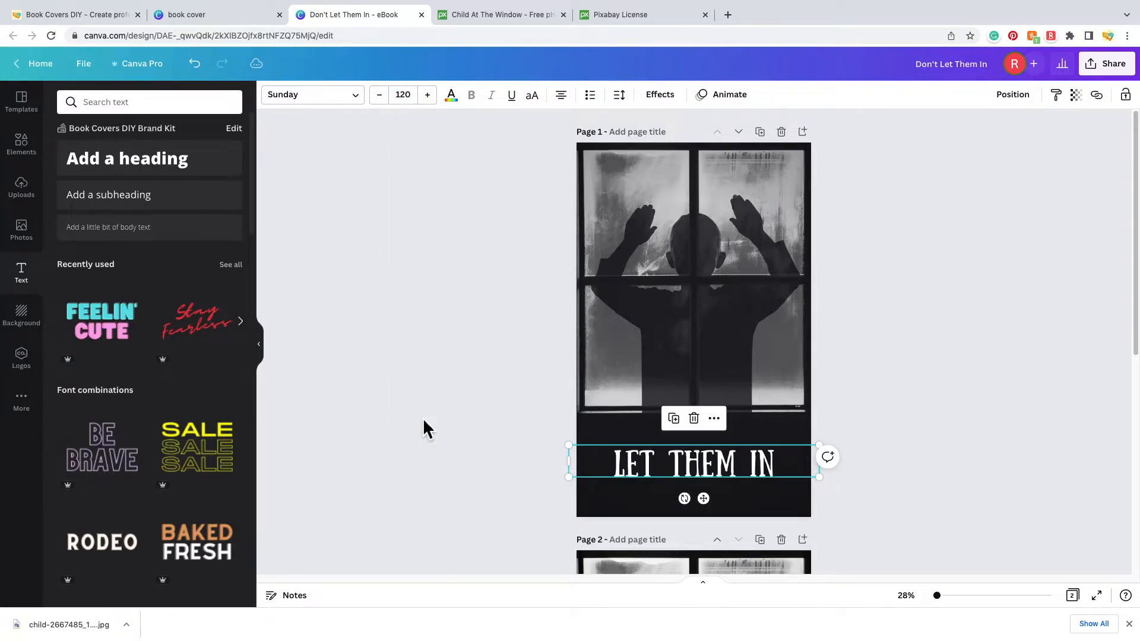
left_click(435, 100)
left_click(435, 100)
left_click(437, 102)
double_click(437, 102)
double_click(437, 102)
double_click(437, 102)
double_click(437, 102)
triple_click(438, 102)
- Nudge the title slightly down, centred in the dark band, and deselect it
left_click(926, 439)
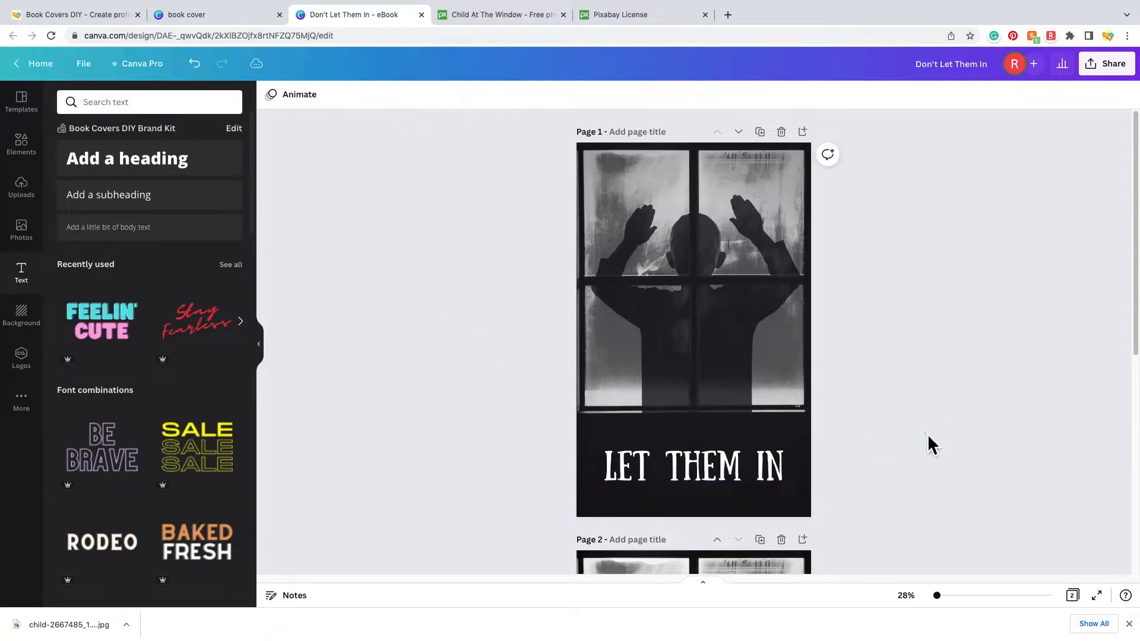
mouse_move(740, 478)
left_mouse_down()
mouse_move(730, 473)
mouse_move(742, 477)
left_mouse_up()
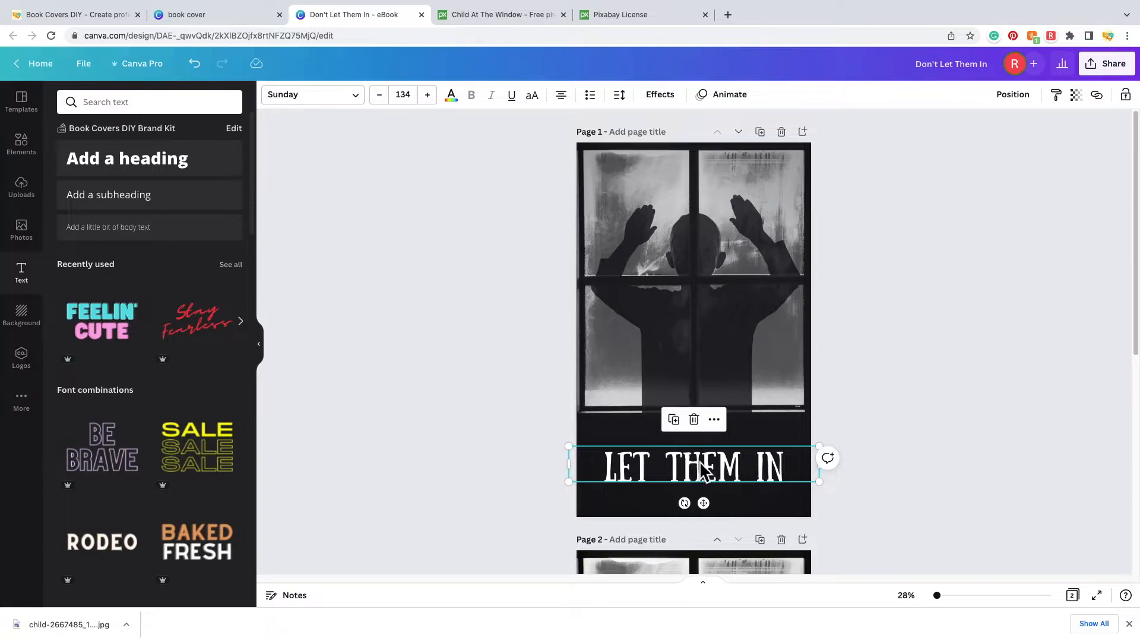
left_click(539, 394)
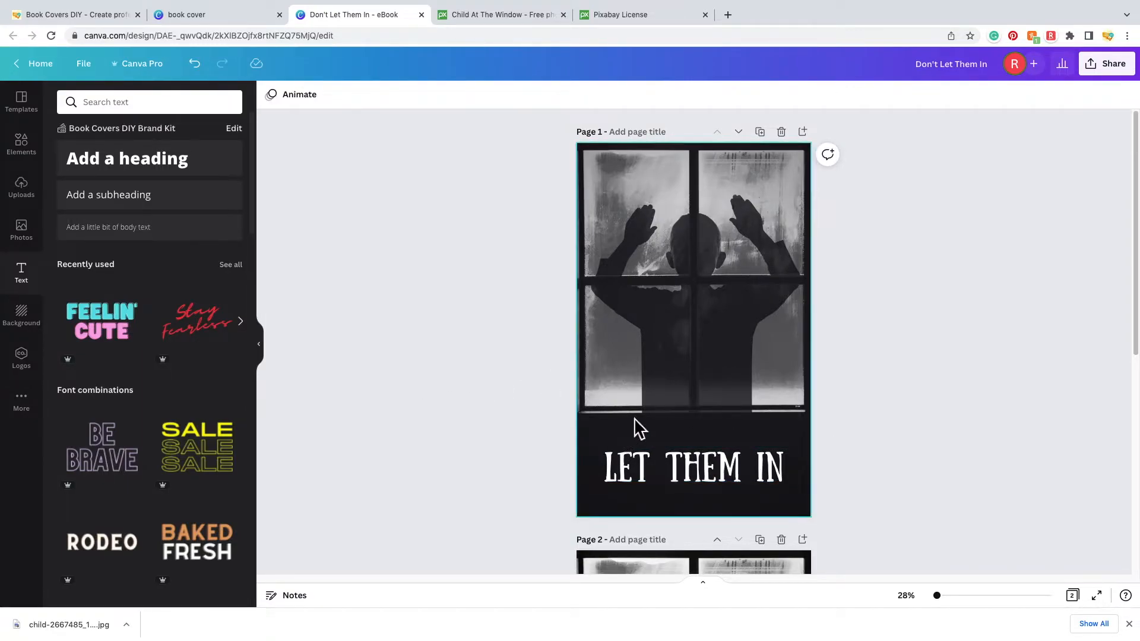
- Place the Stay Fearless combination from Recently used above the title and ungroup Stay and Fearless
left_click(209, 331)
left_click_drag(700, 347, 713, 399)
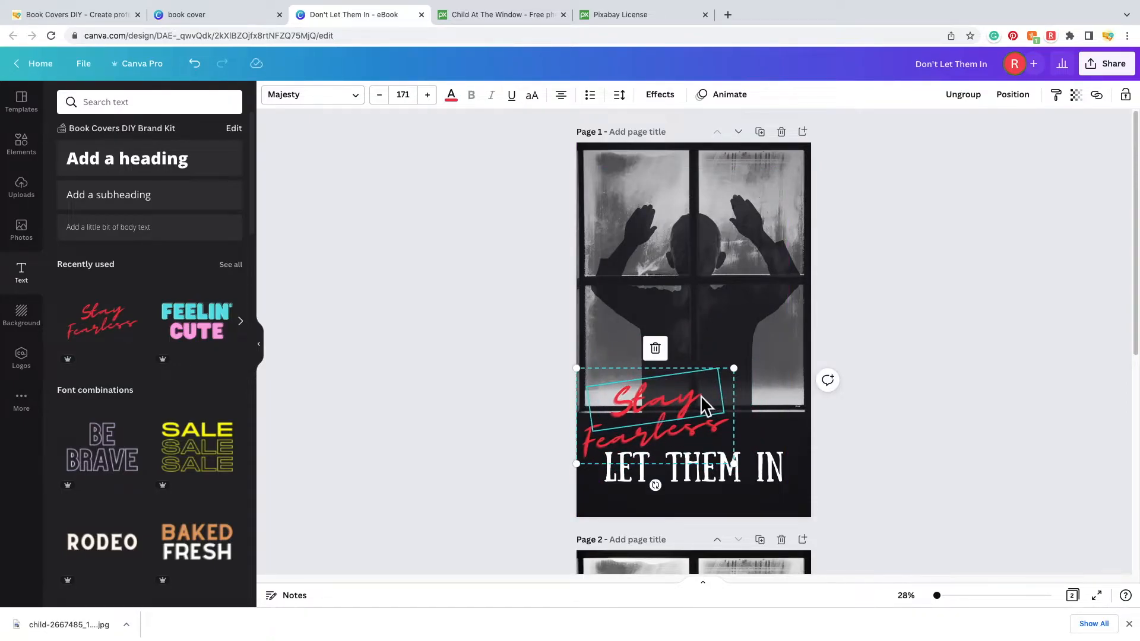
left_click(685, 445)
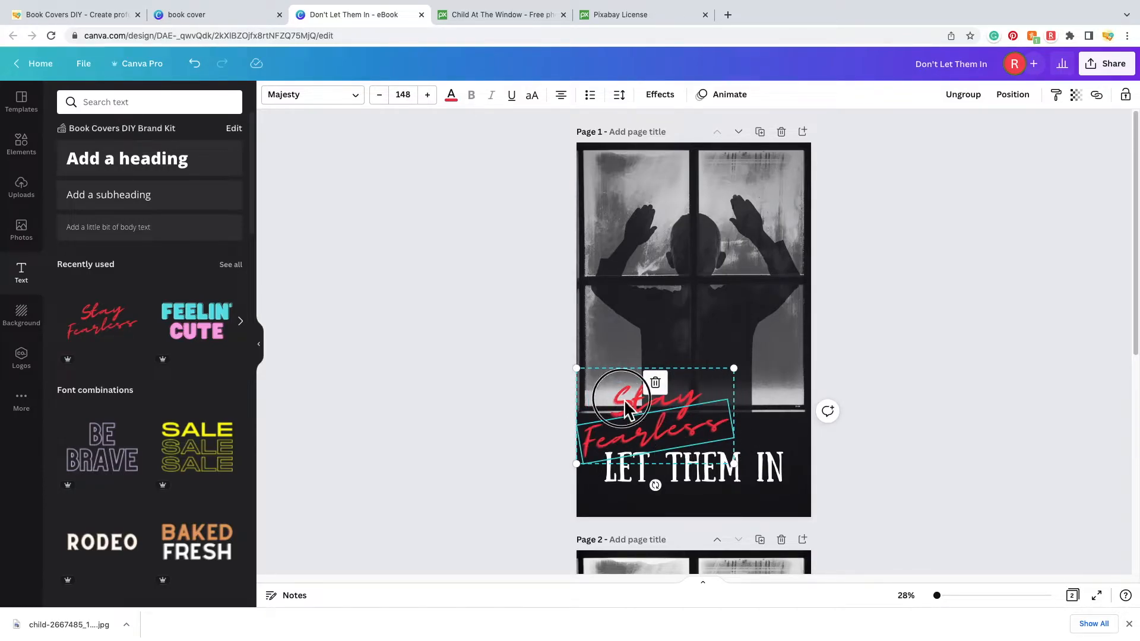
left_click(717, 383)
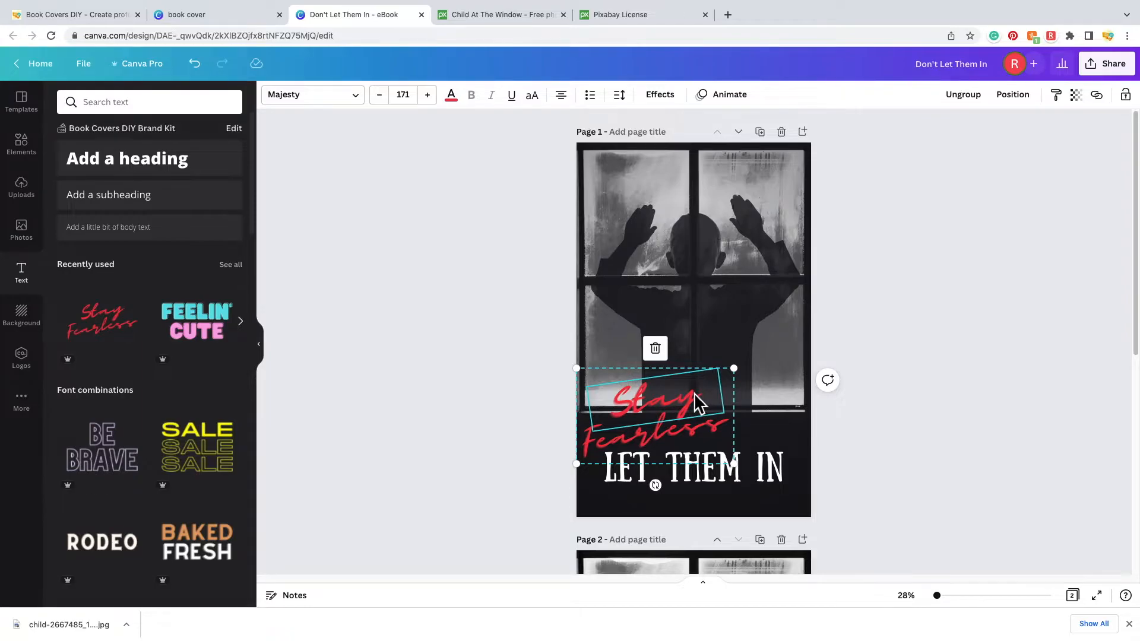
left_click(695, 433)
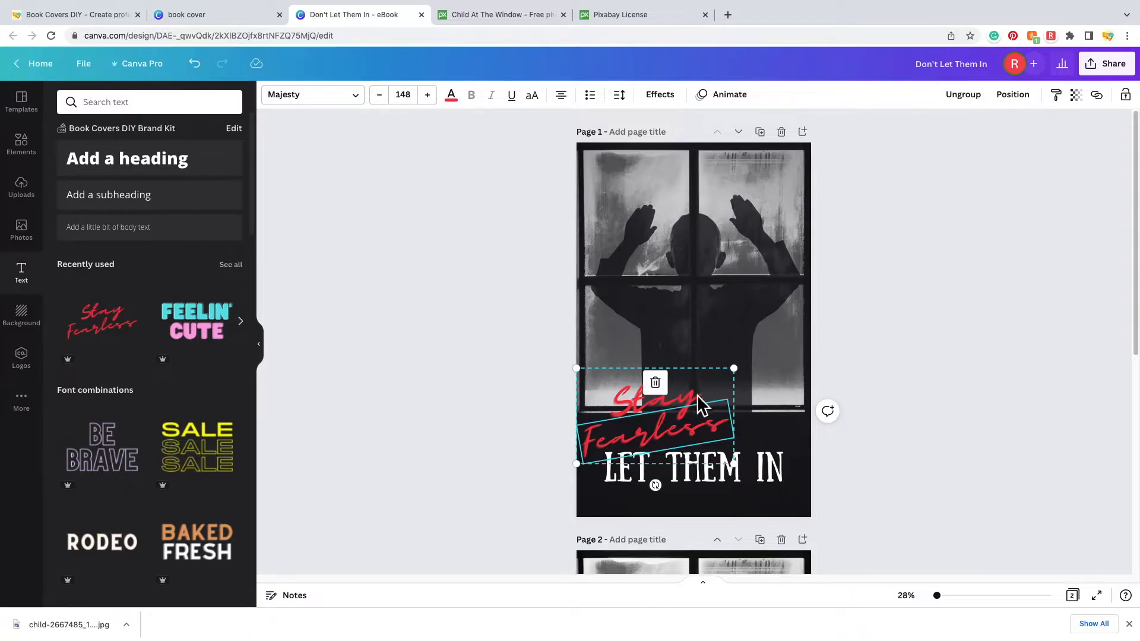
left_click(963, 95)
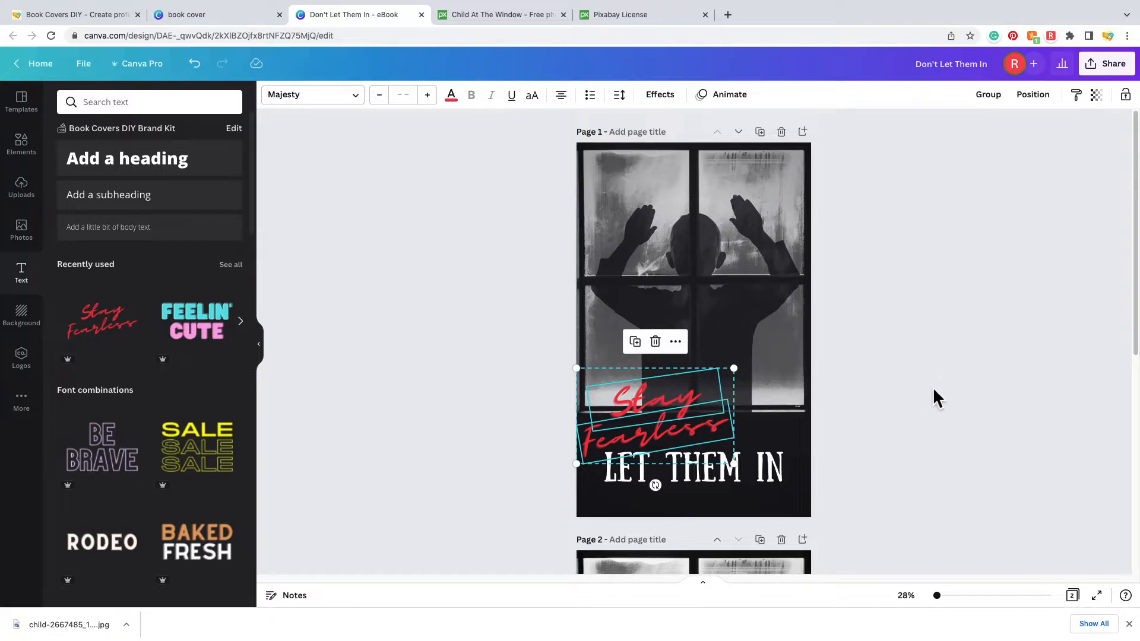
- Separate the Stay and Fearless script words and delete Fearless
left_click(946, 354)
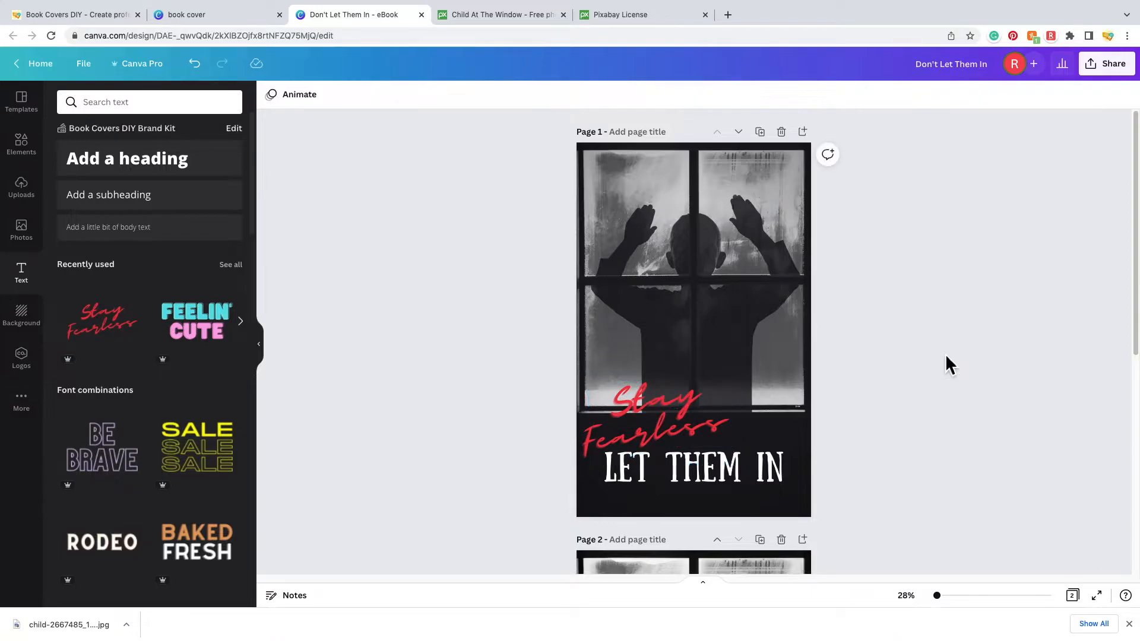
left_click(682, 397)
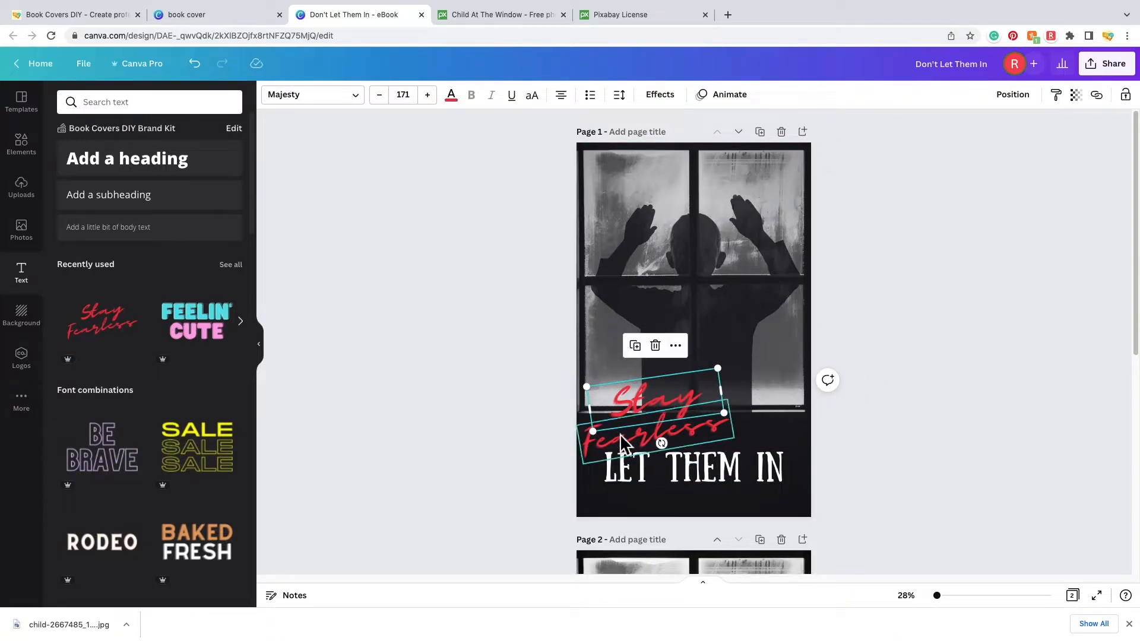
left_click_drag(635, 444, 703, 432)
left_click_drag(642, 400, 625, 398)
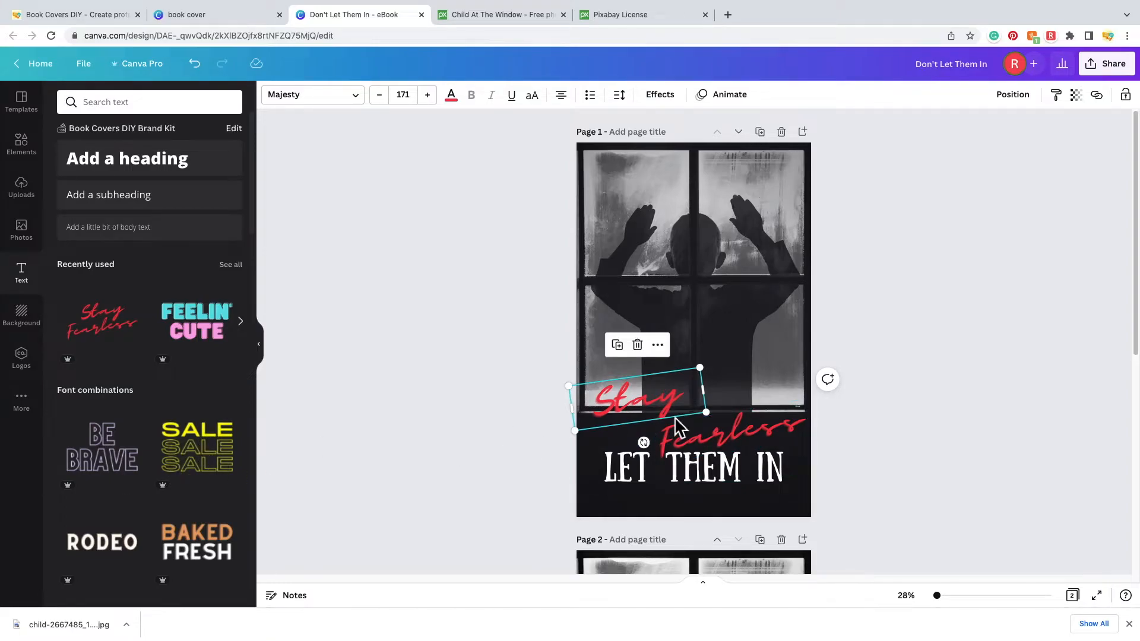
left_click(734, 423)
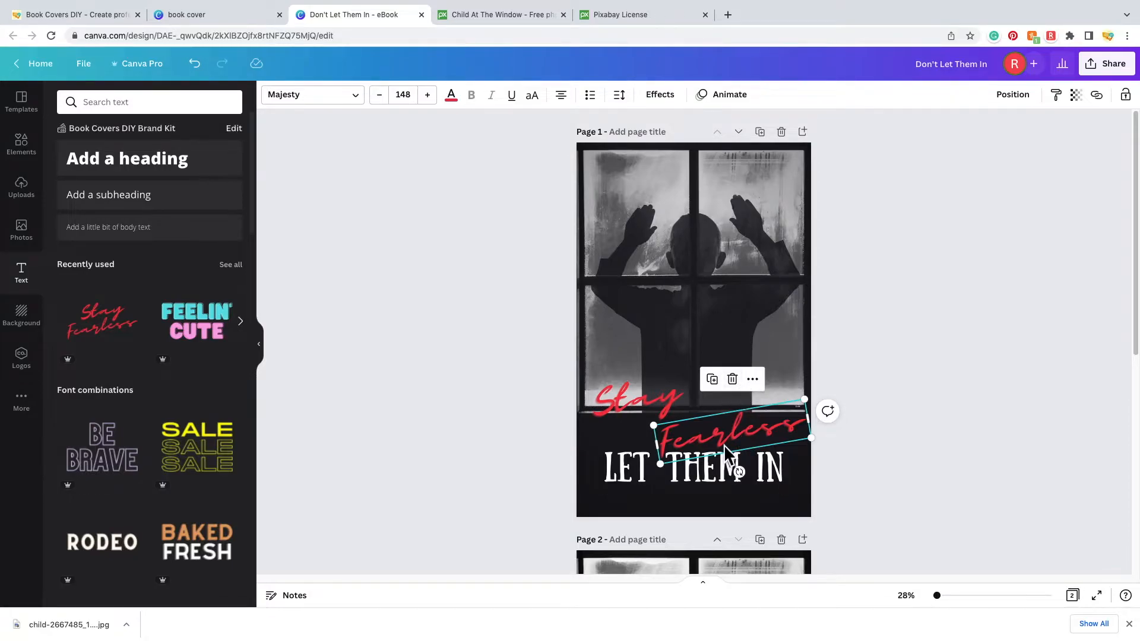
left_click(735, 381)
- Move Stay just above the LET THEM IN title and retype it as Don't
left_click_drag(643, 404, 650, 436)
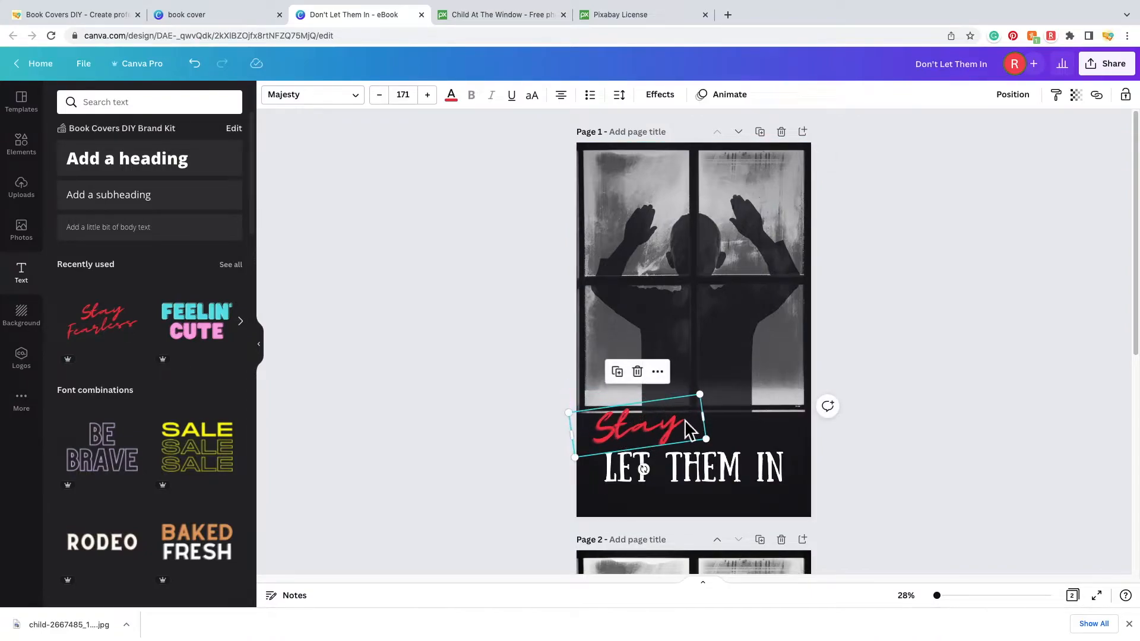
double_click(678, 430)
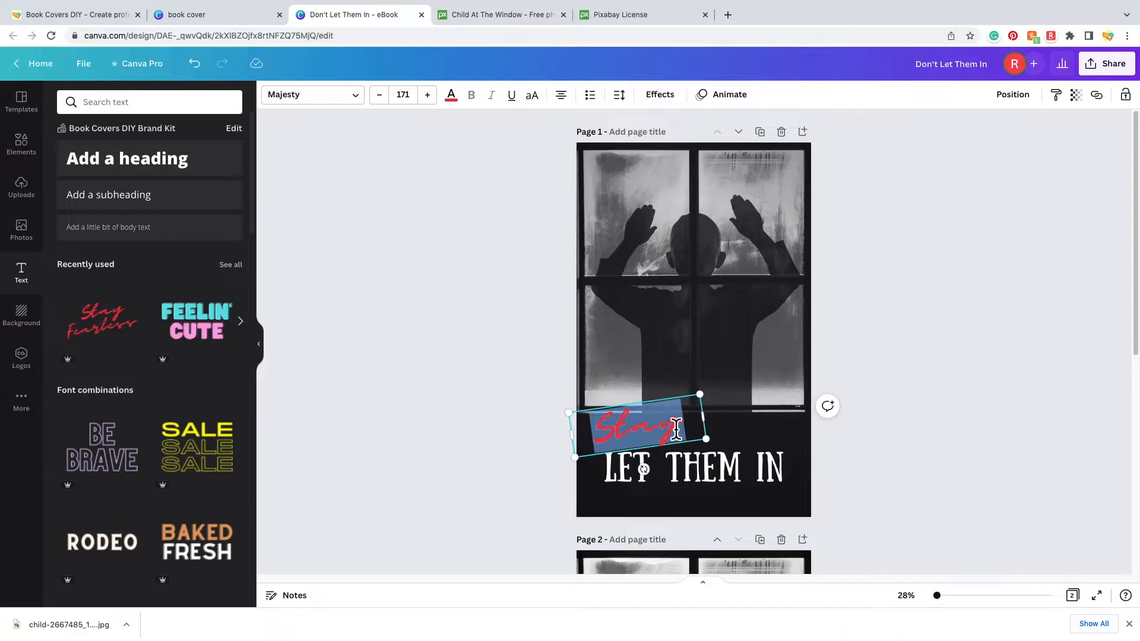
type("Don't")
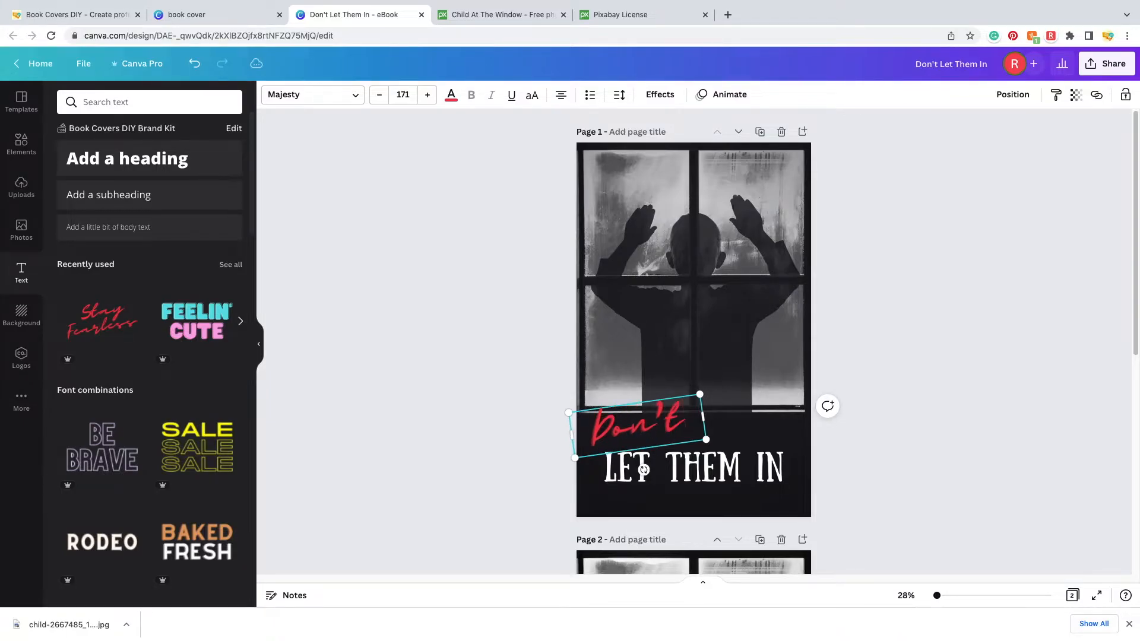
key("Escape")
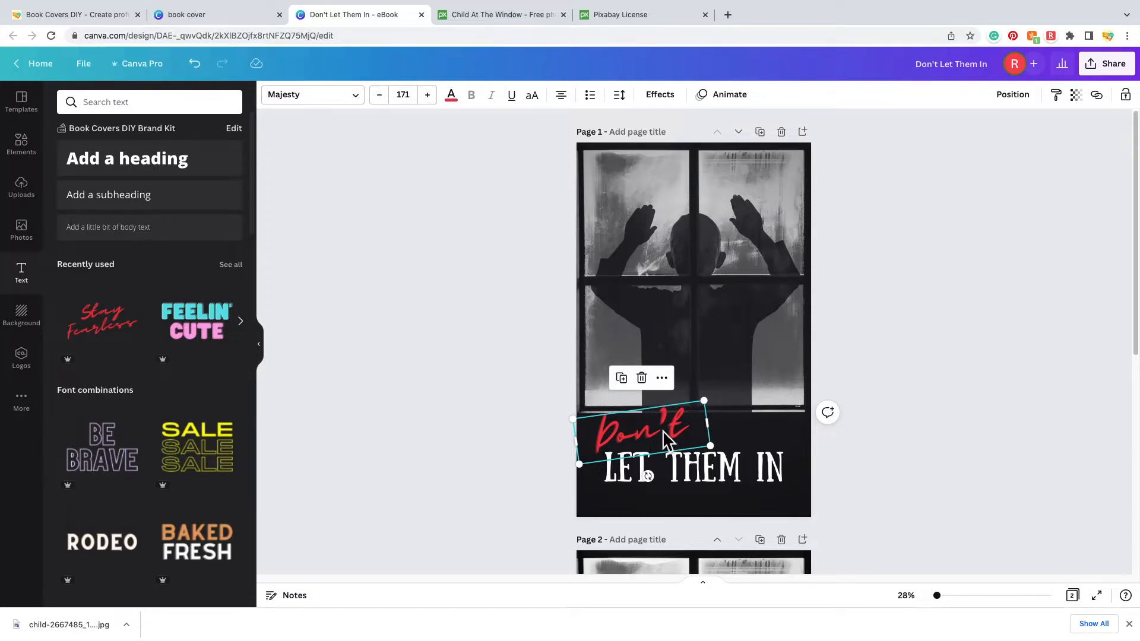
- Apply the Echo effect to Don't with a white echo colour
left_click(671, 106)
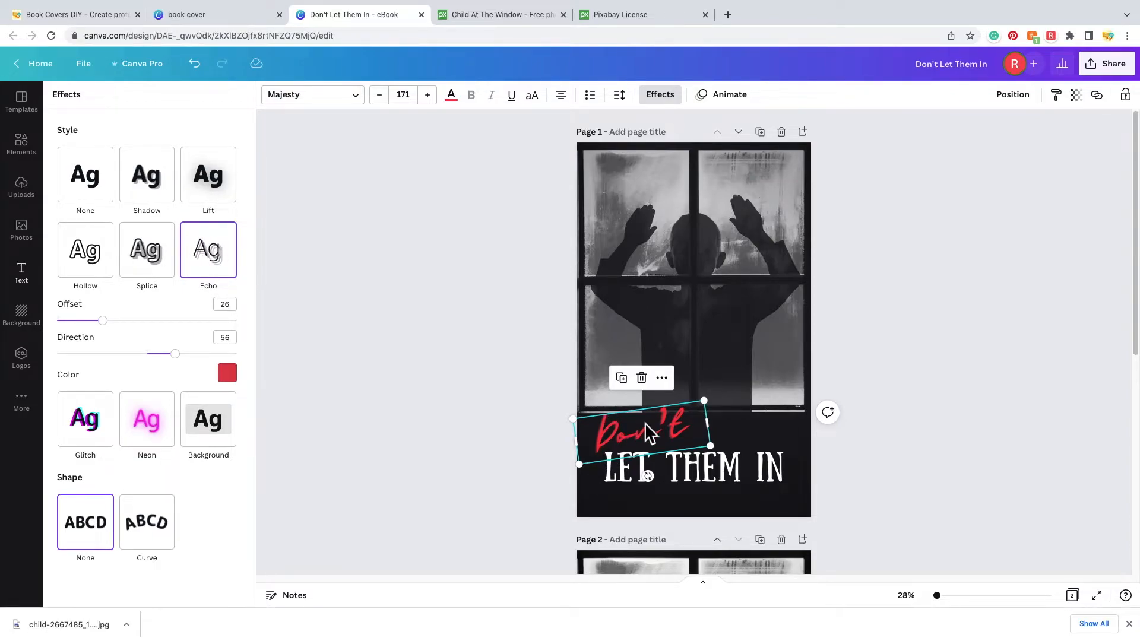
left_click(235, 376)
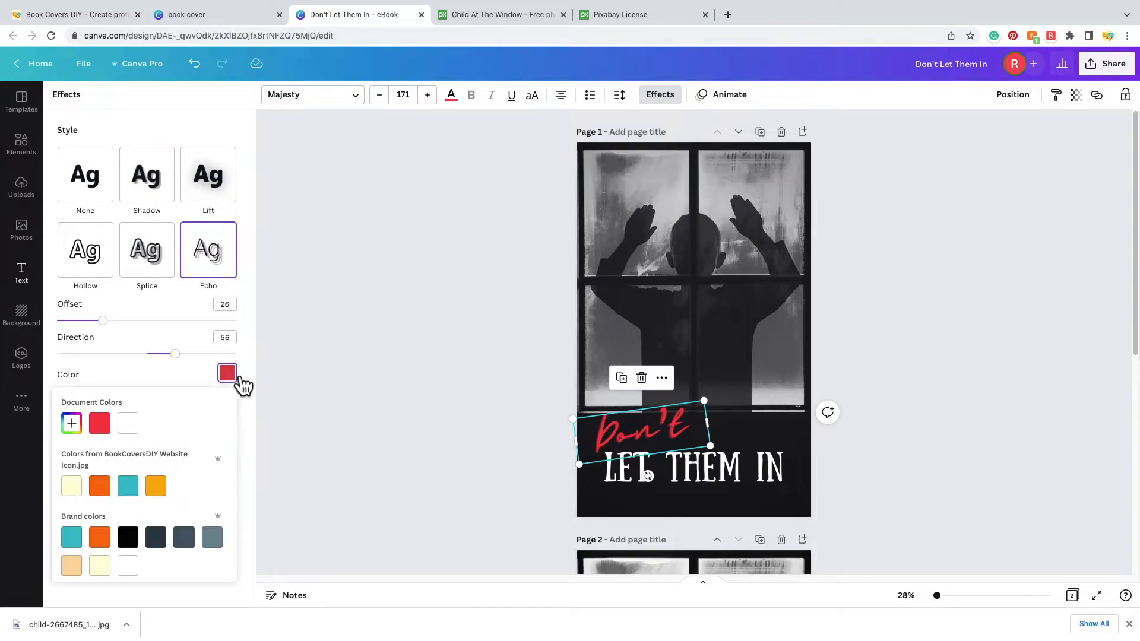
left_click(134, 539)
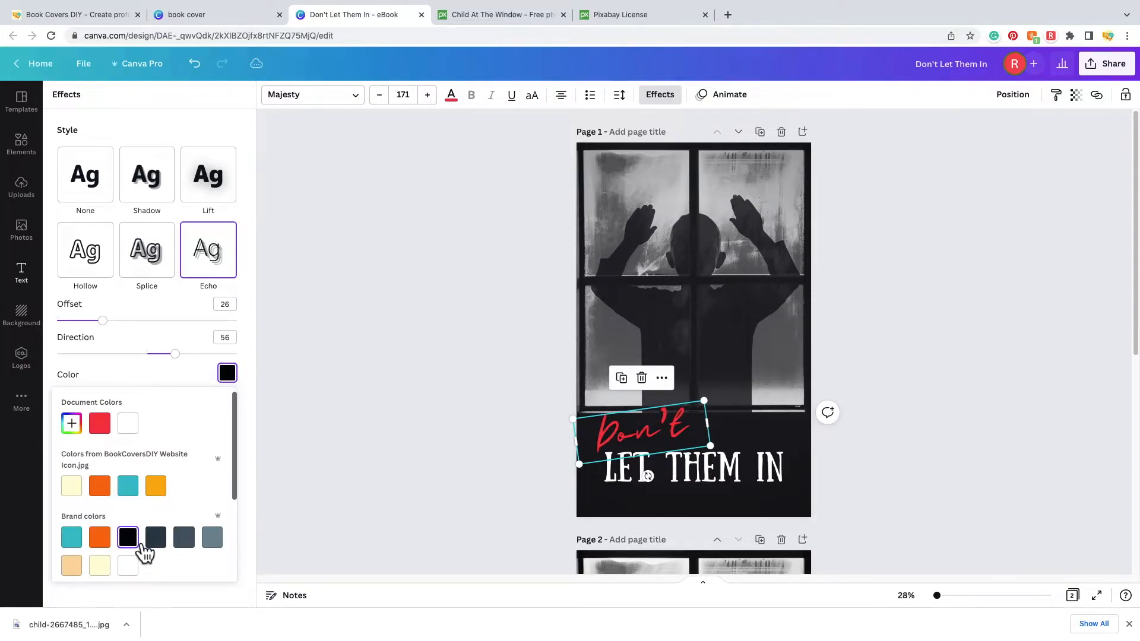
left_click(141, 431)
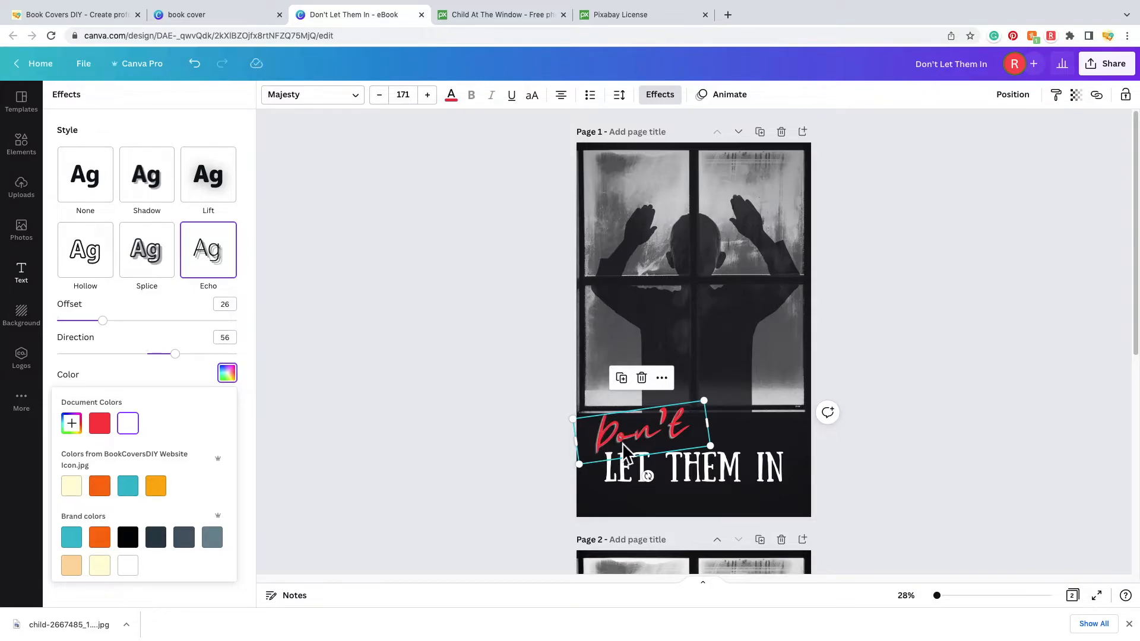
- Enlarge Don't over the window photo, testing black and red echoes before returning to white
left_click_drag(710, 446, 783, 460)
left_click_drag(736, 417, 730, 323)
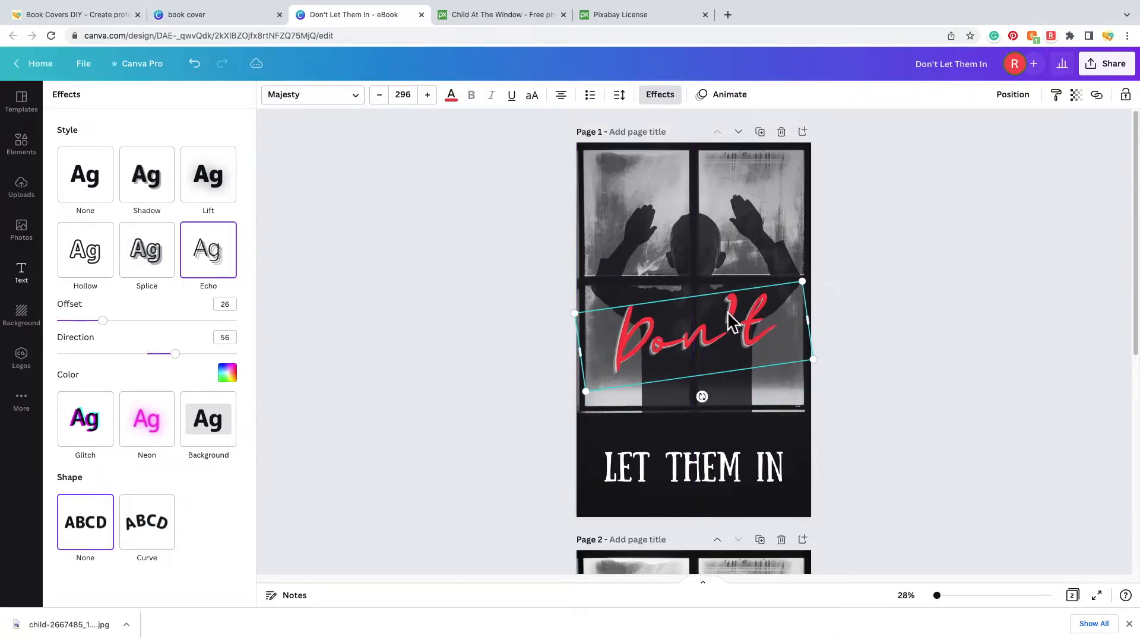
left_click_drag(588, 410, 555, 423)
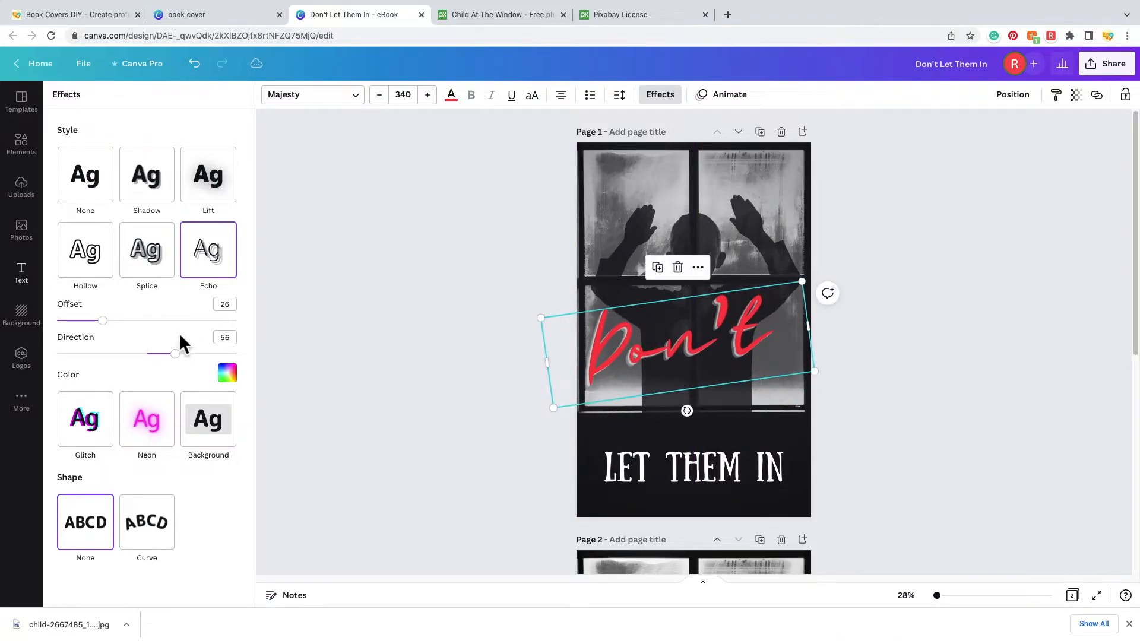
left_click(232, 378)
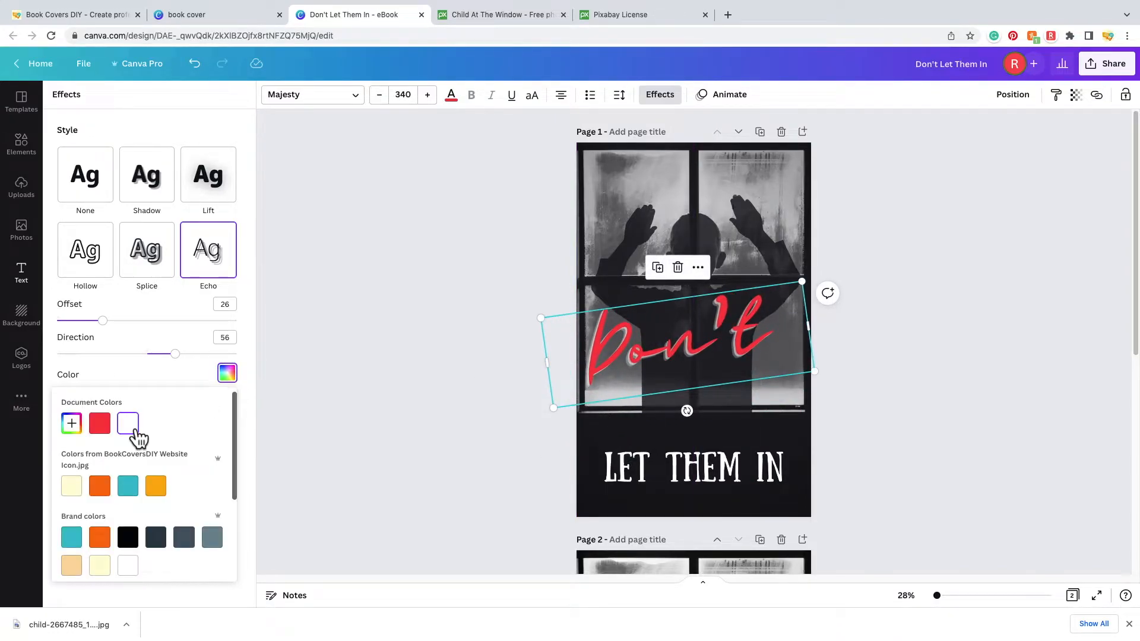
left_click(135, 539)
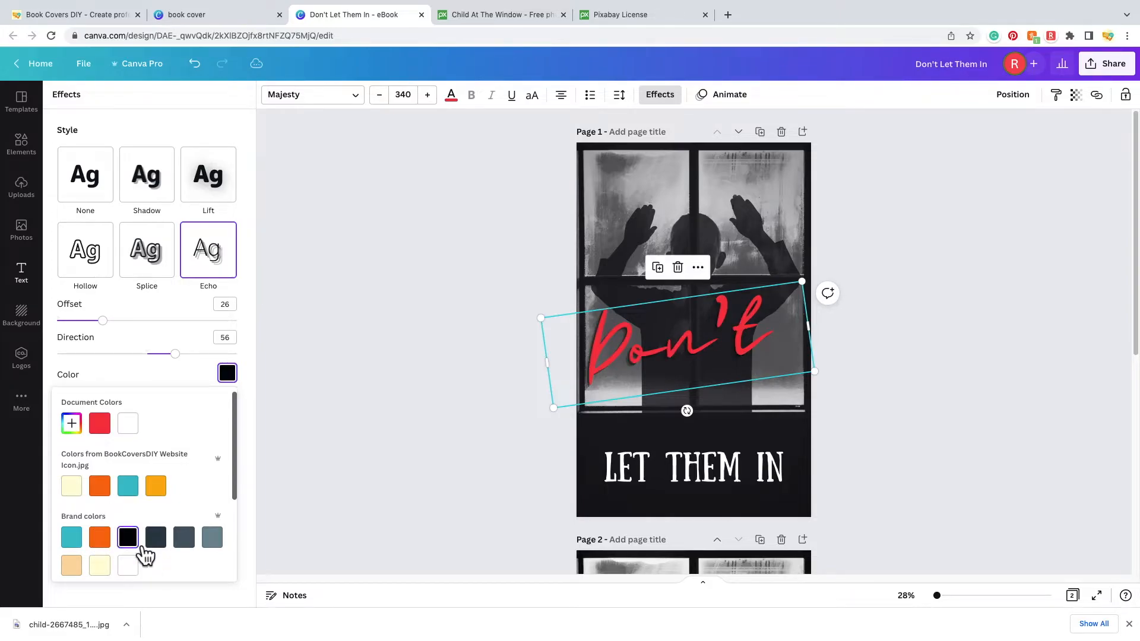
left_click(110, 432)
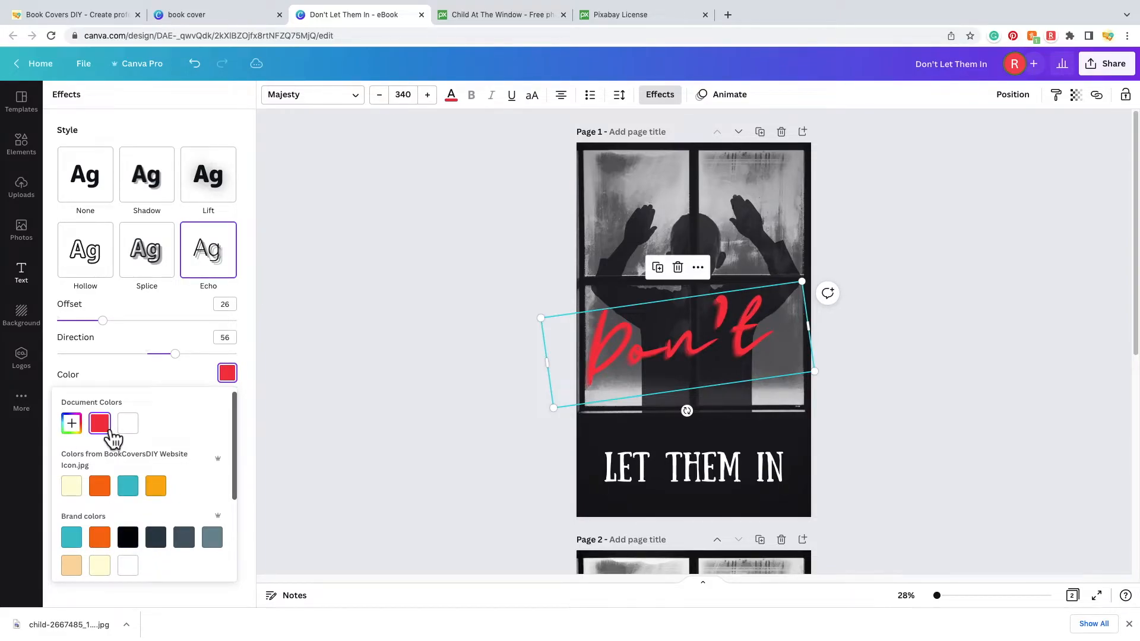
left_click(140, 438)
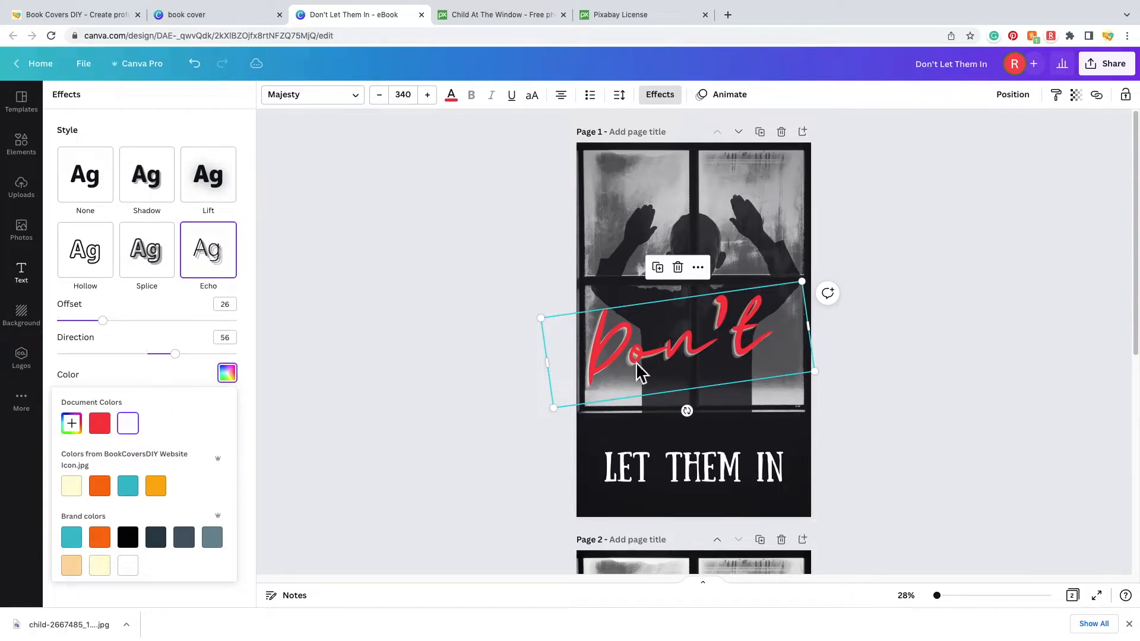
- Shrink Don't back to size 170, tucked just above LET THEM IN
left_click_drag(815, 373, 669, 438)
left_click(687, 434)
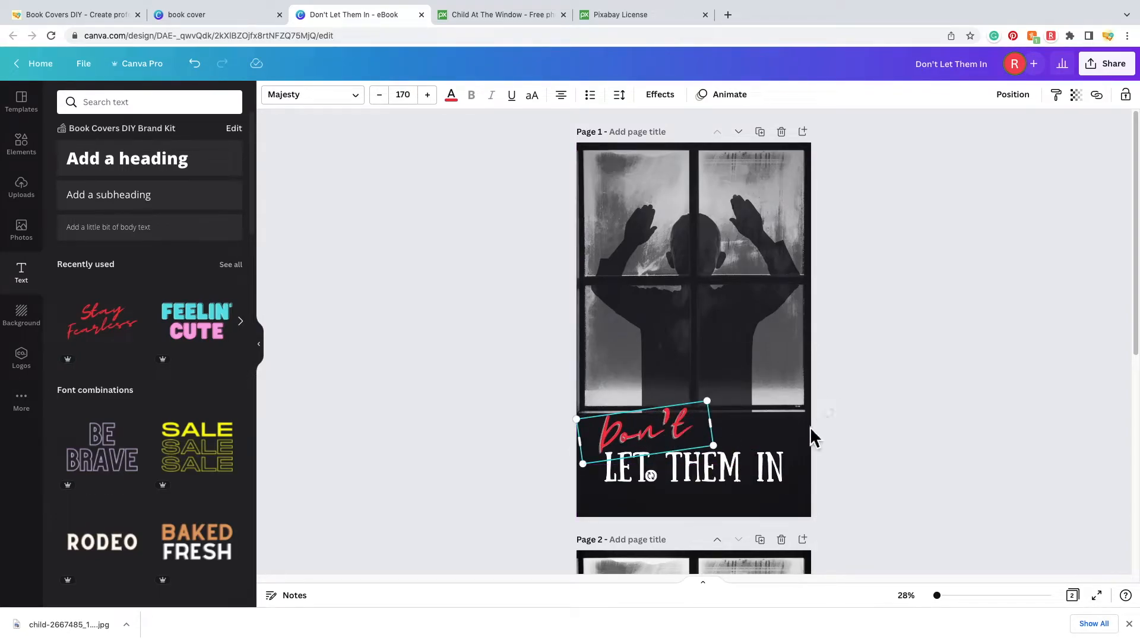
left_click(813, 438)
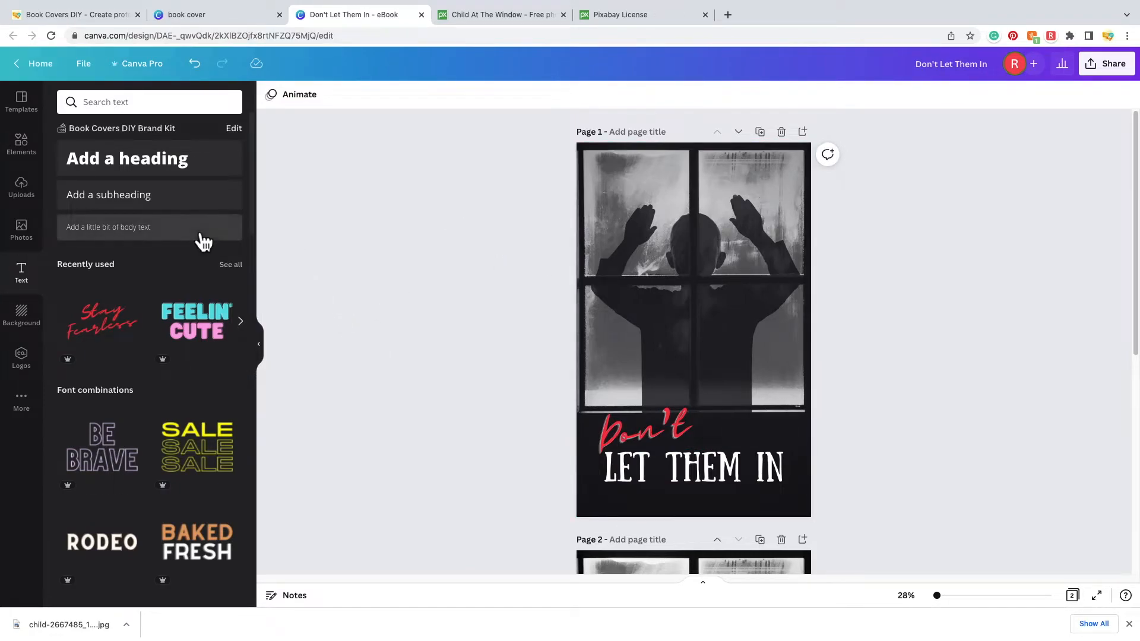
- Search the Elements library for 'blood'
left_click(35, 156)
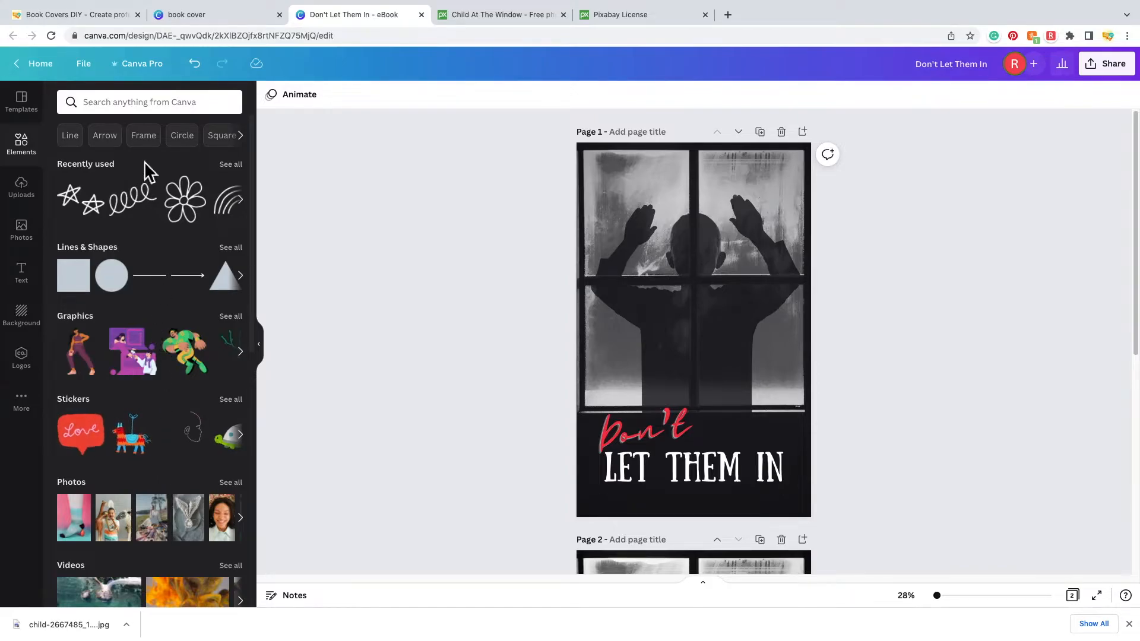
left_click(162, 102)
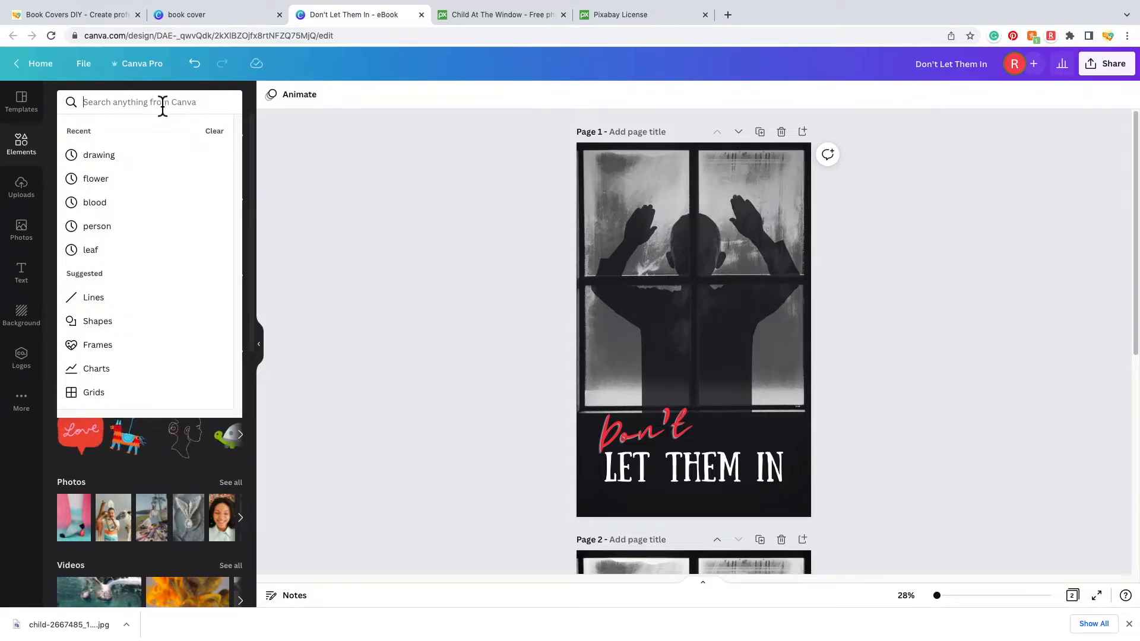
type("blood")
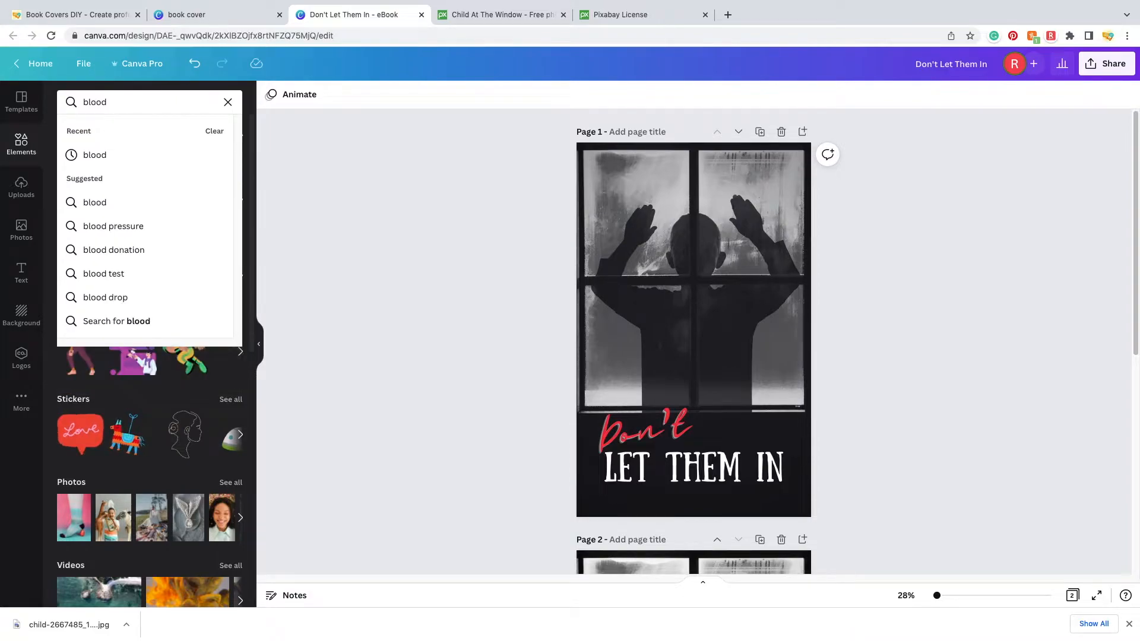
key("Return")
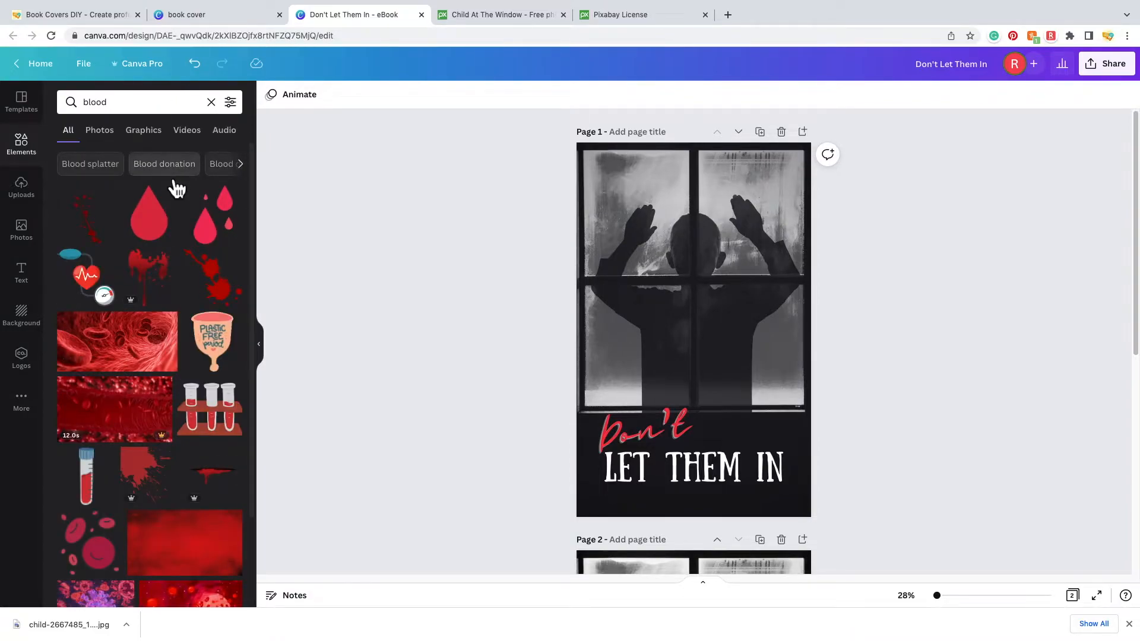
- Filter the blood results to Static only, leaving Free unticked, and browse them
left_click(241, 110)
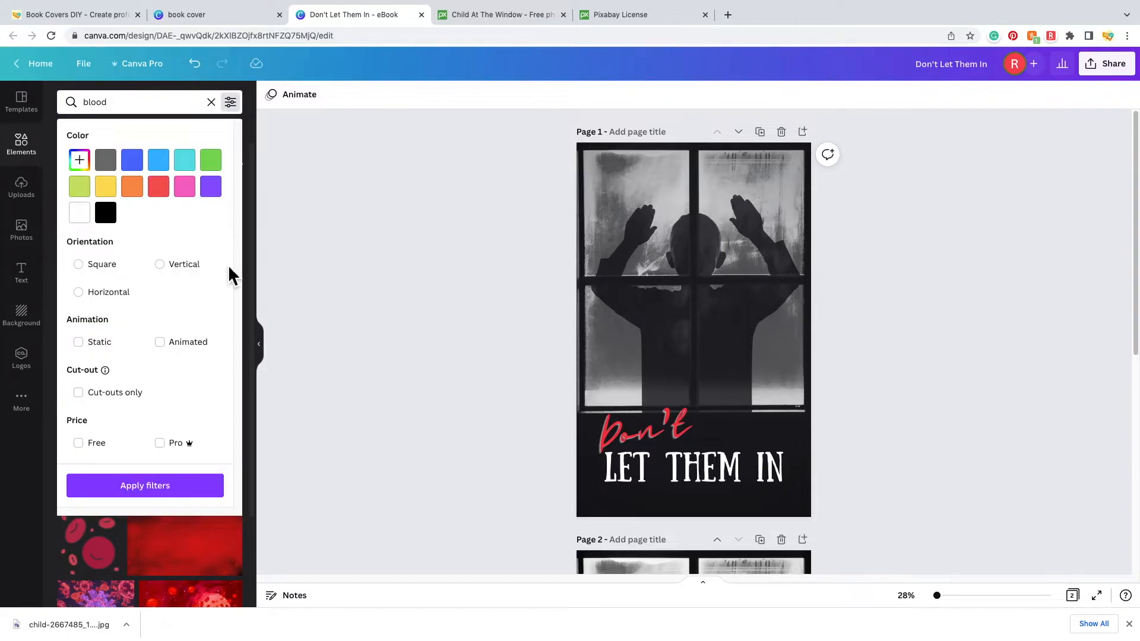
left_click(82, 343)
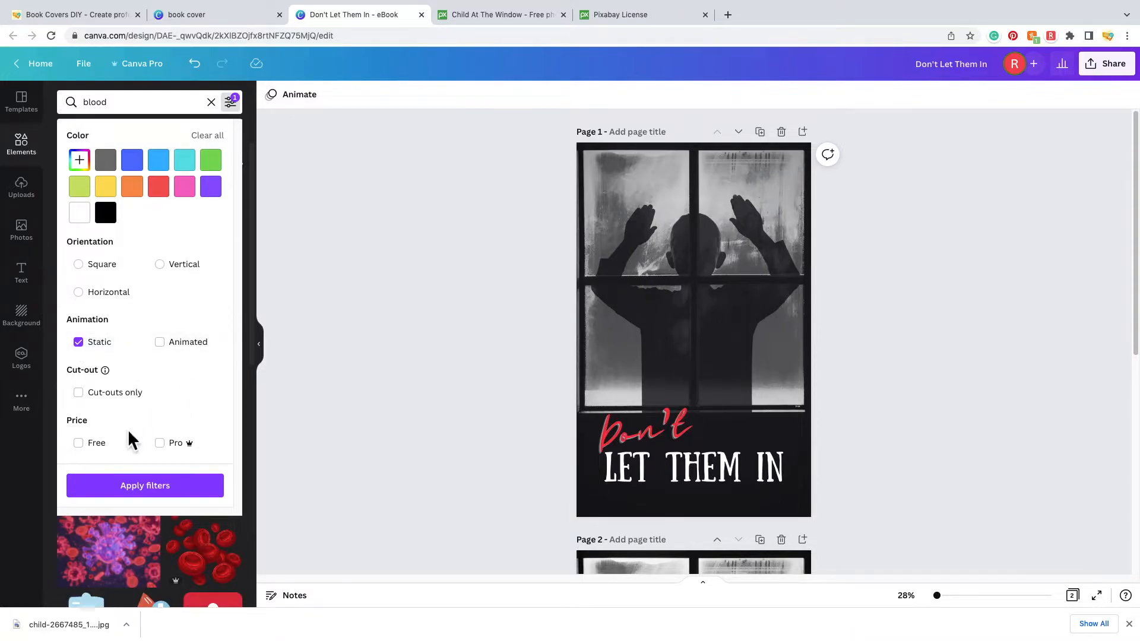
left_click(87, 453)
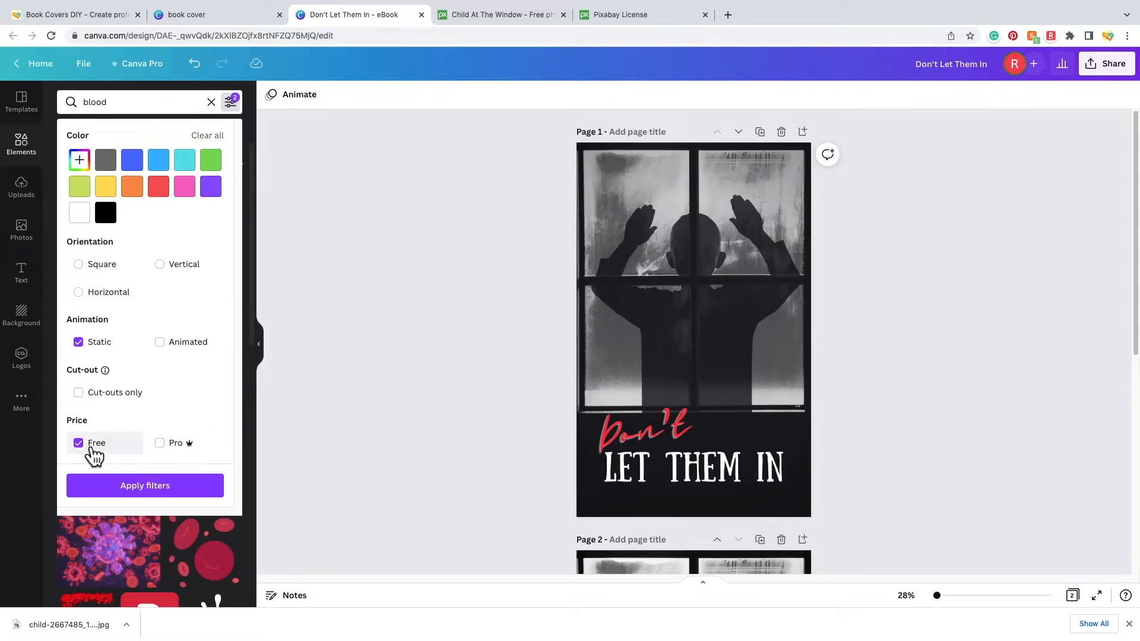
left_click(83, 444)
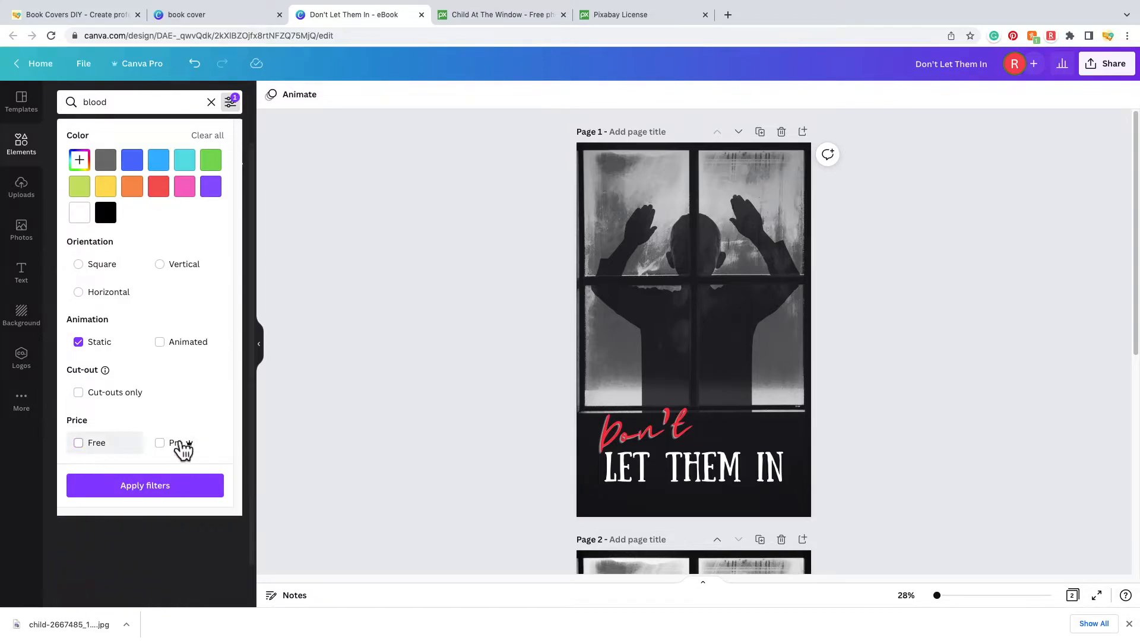
left_click(149, 487)
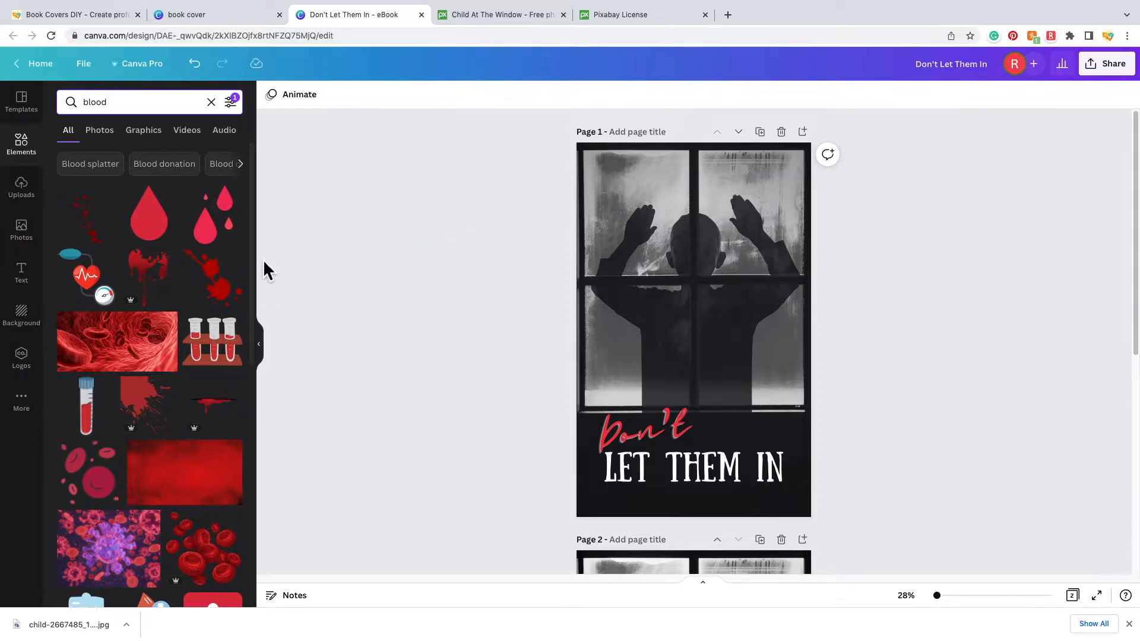
scroll(249, 311, "down", 2)
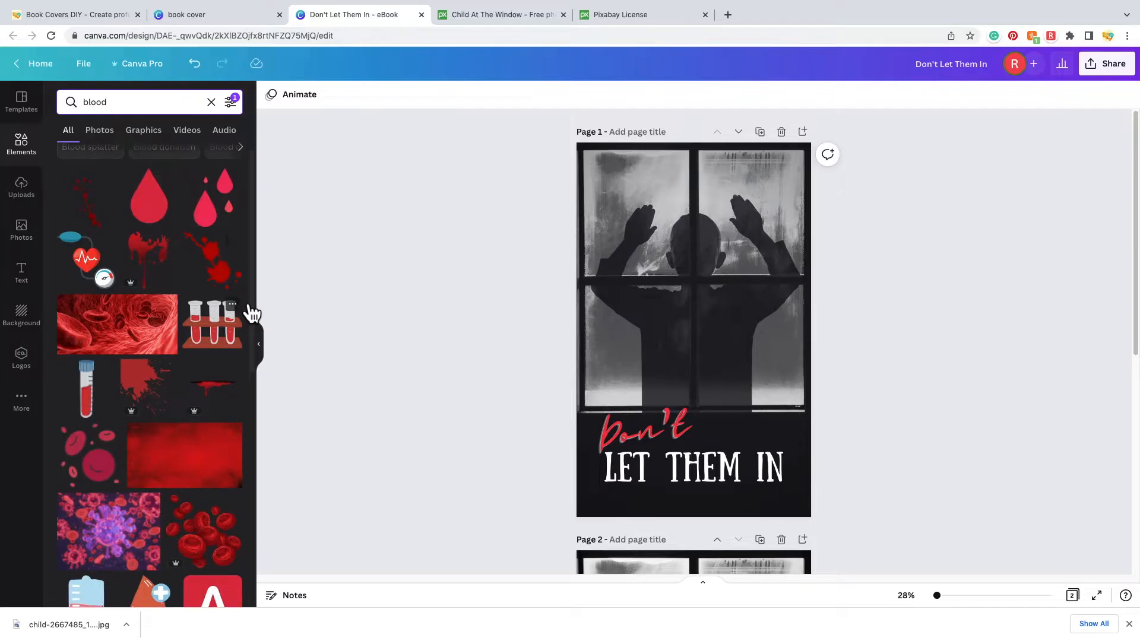
scroll(253, 313, "down", 10)
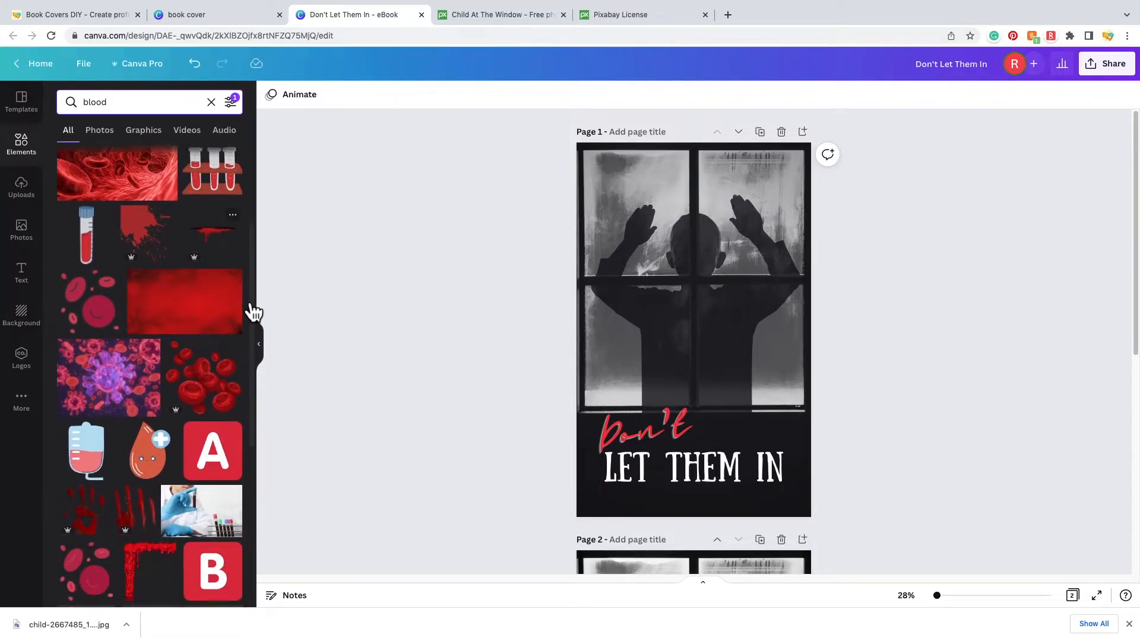
- Add a blood-drip graphic at the window's top-left and a duplicate over the right pane
scroll(239, 309, "down", 3)
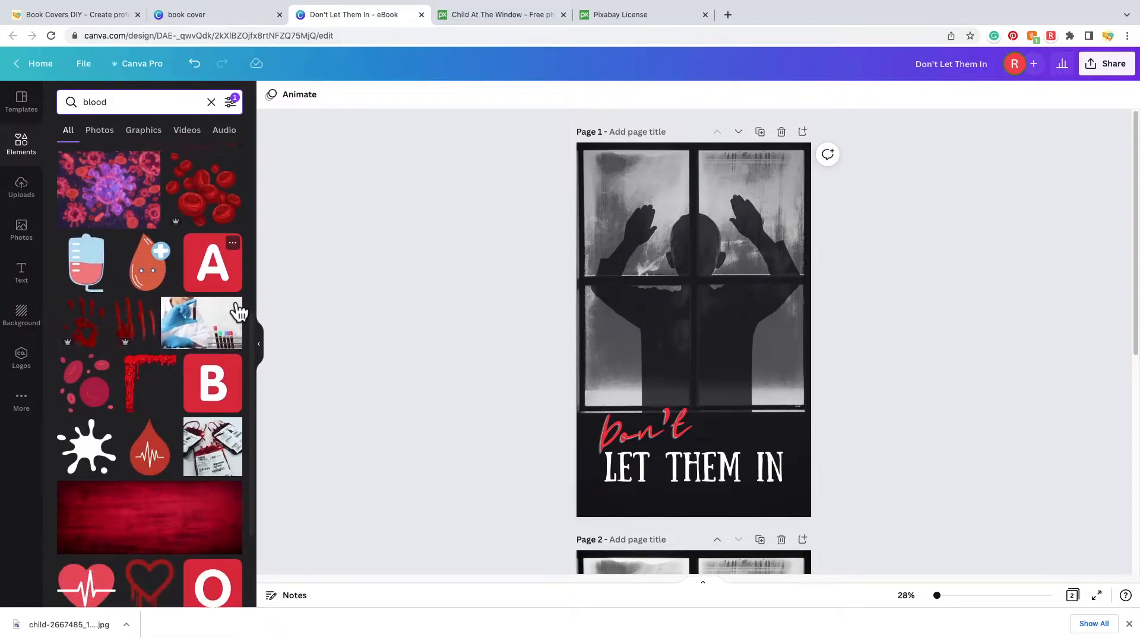
scroll(239, 310, "down", 10)
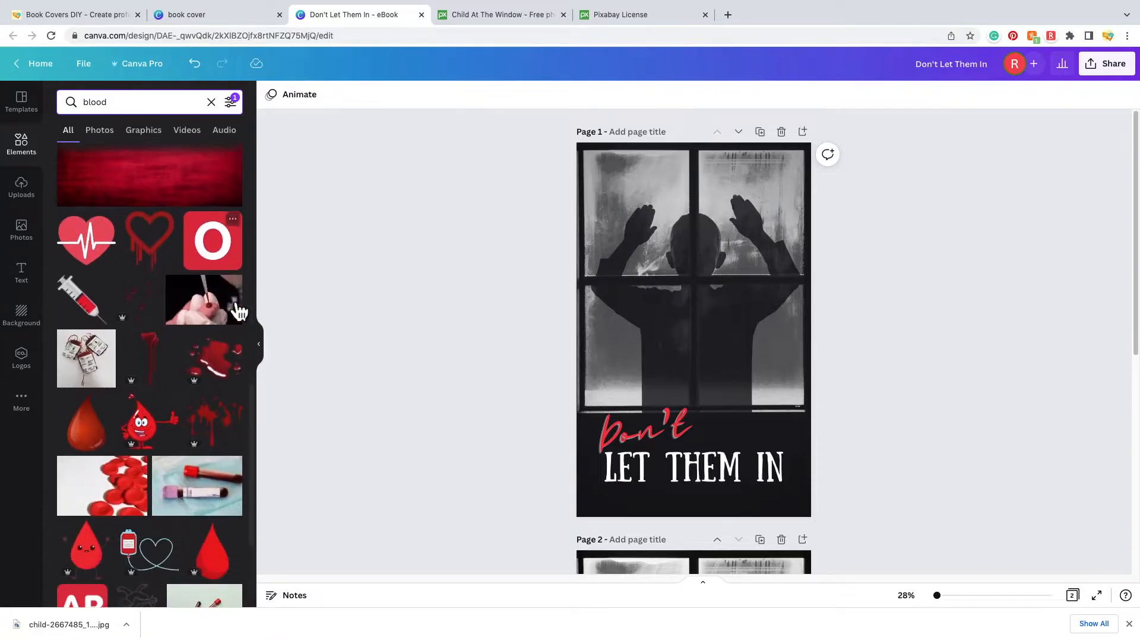
left_click(161, 340)
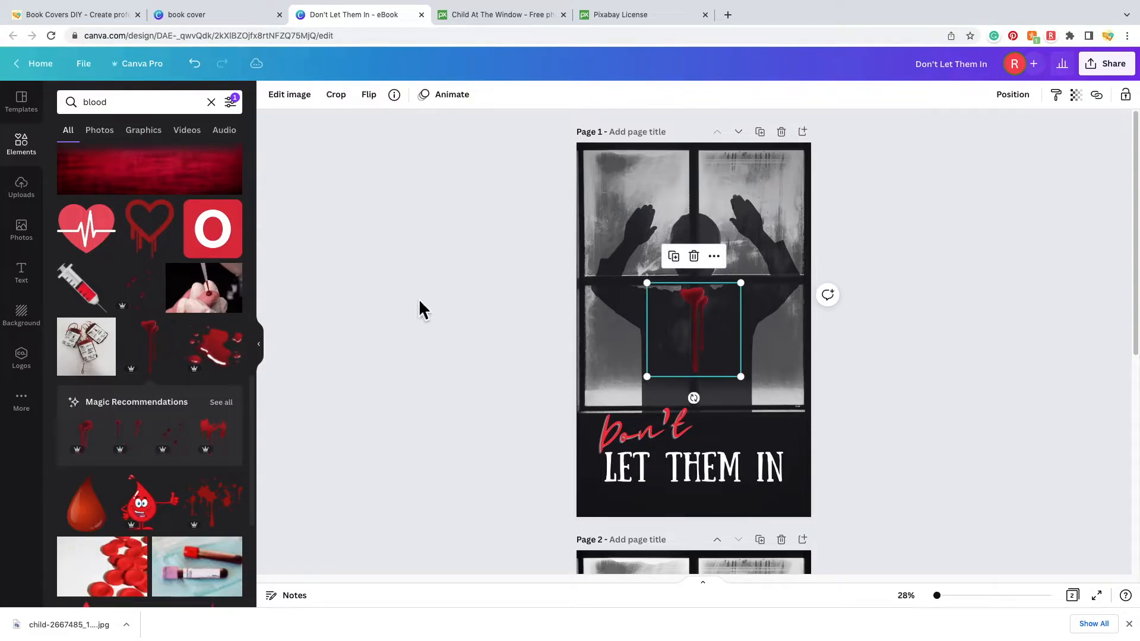
left_click_drag(697, 314, 593, 156)
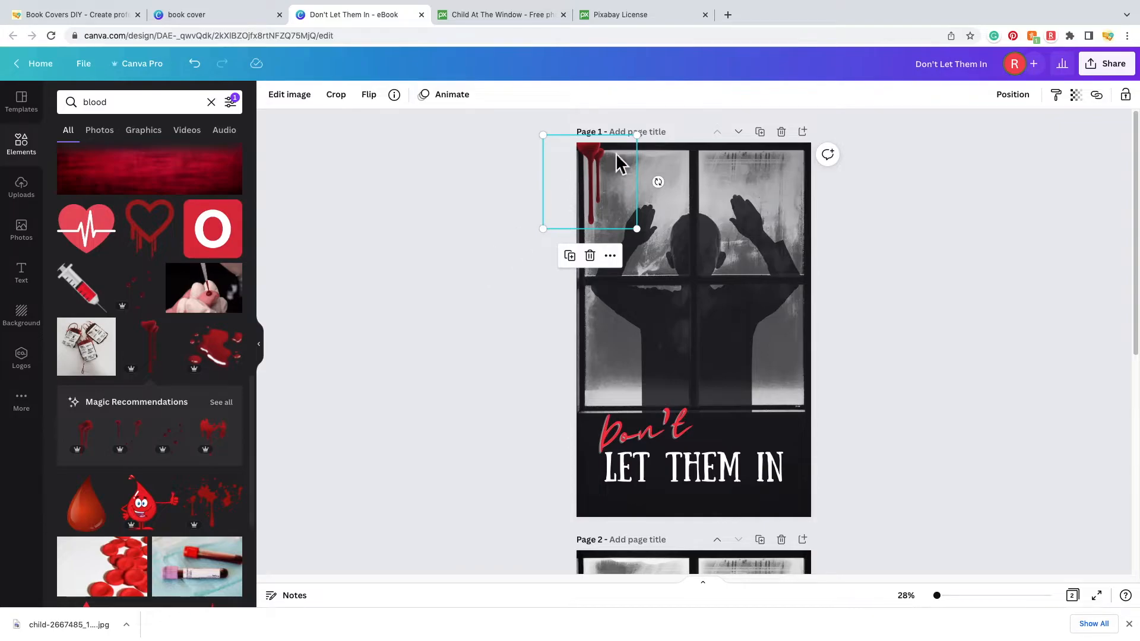
left_click(579, 261)
left_click_drag(606, 186, 762, 178)
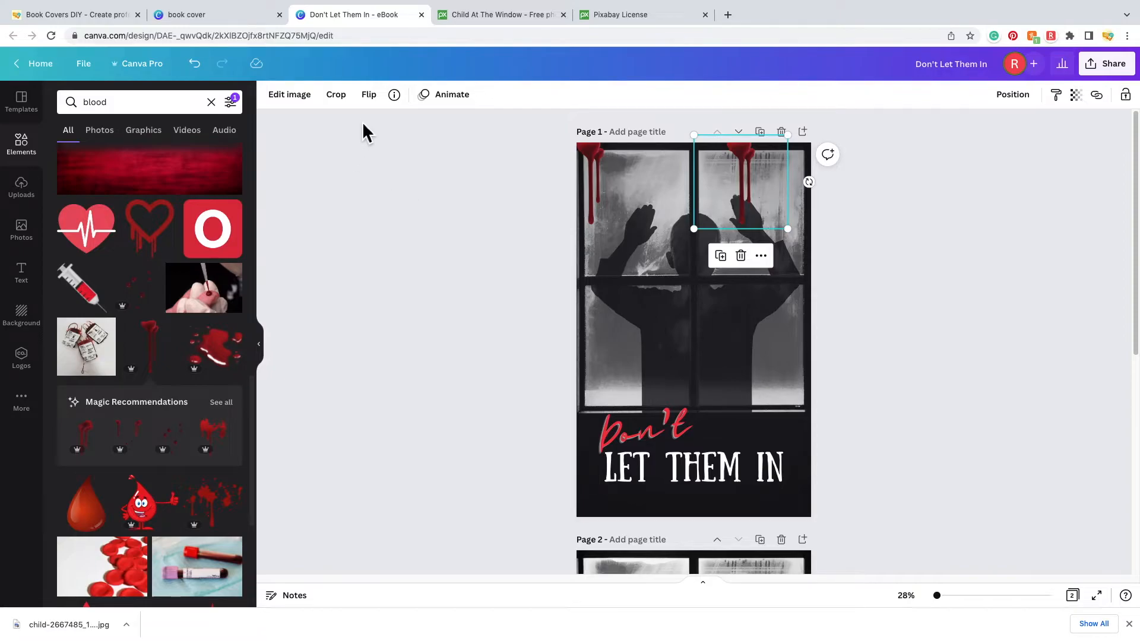
- Flip the right blood drip horizontally and align it at the cover's top-right corner
left_click(371, 97)
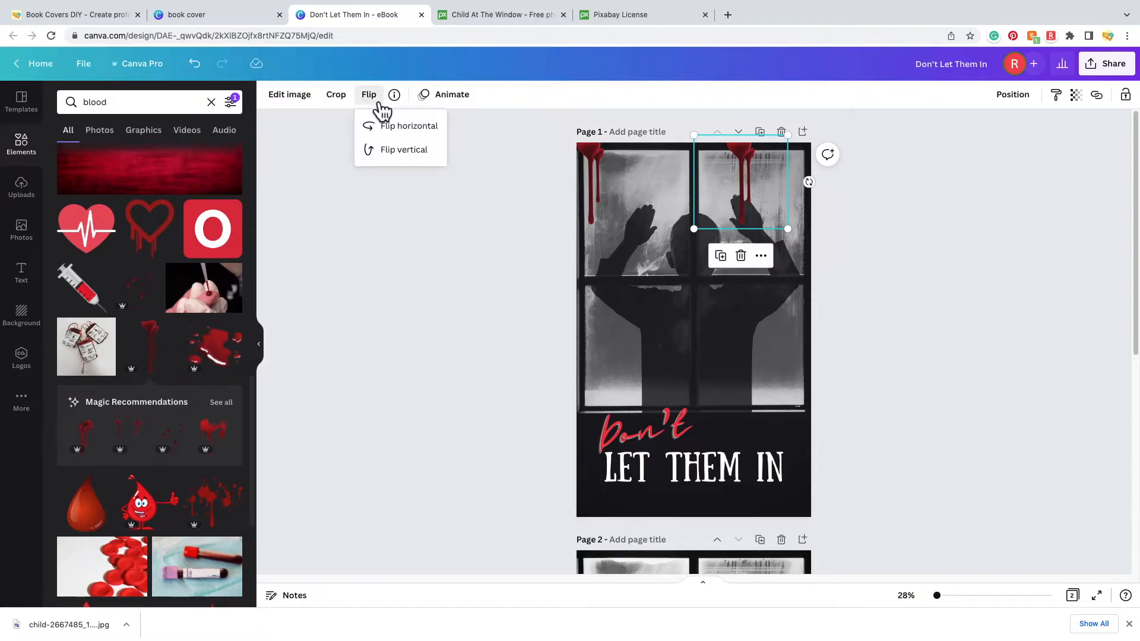
left_click(414, 136)
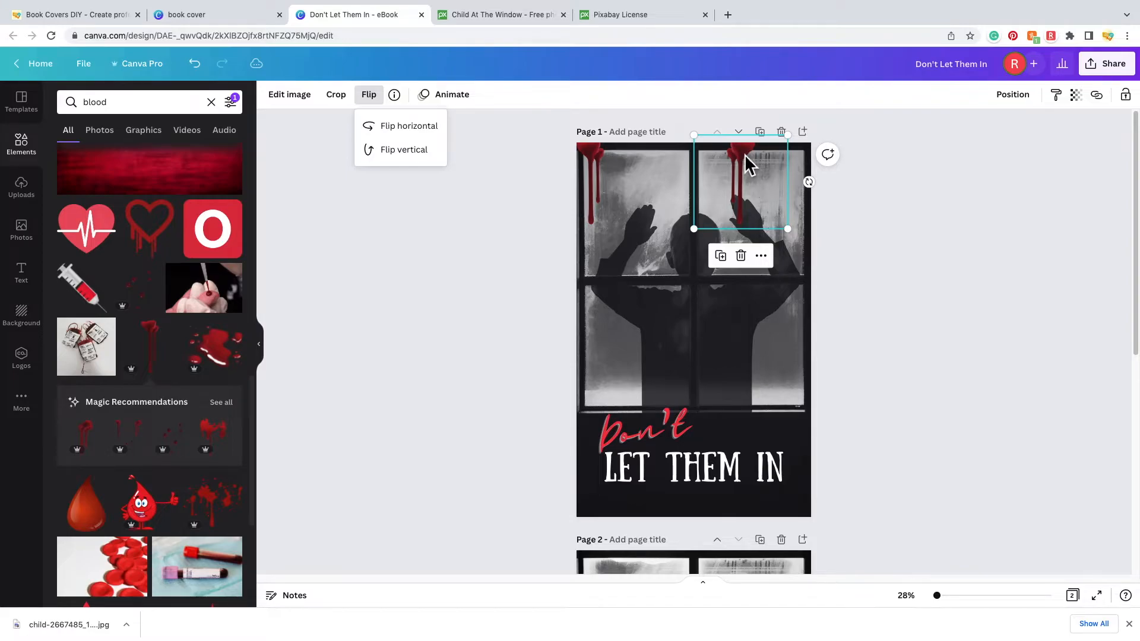
left_click_drag(744, 153, 804, 159)
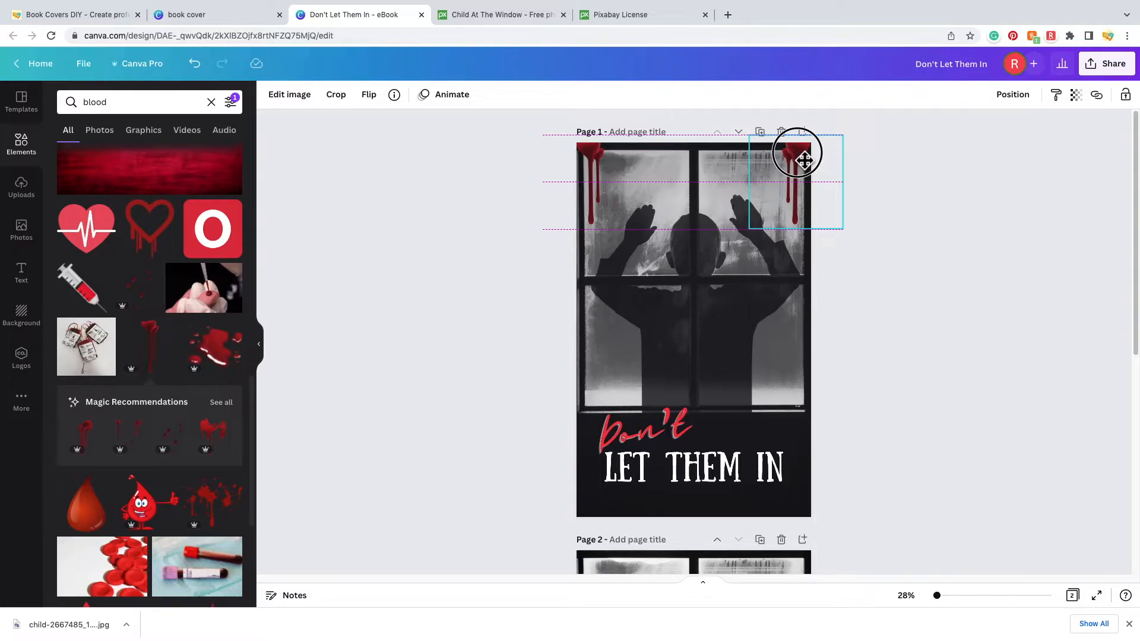
mouse_move(804, 161)
left_mouse_down()
mouse_move(801, 149)
mouse_move(806, 158)
left_mouse_up()
left_click(910, 380)
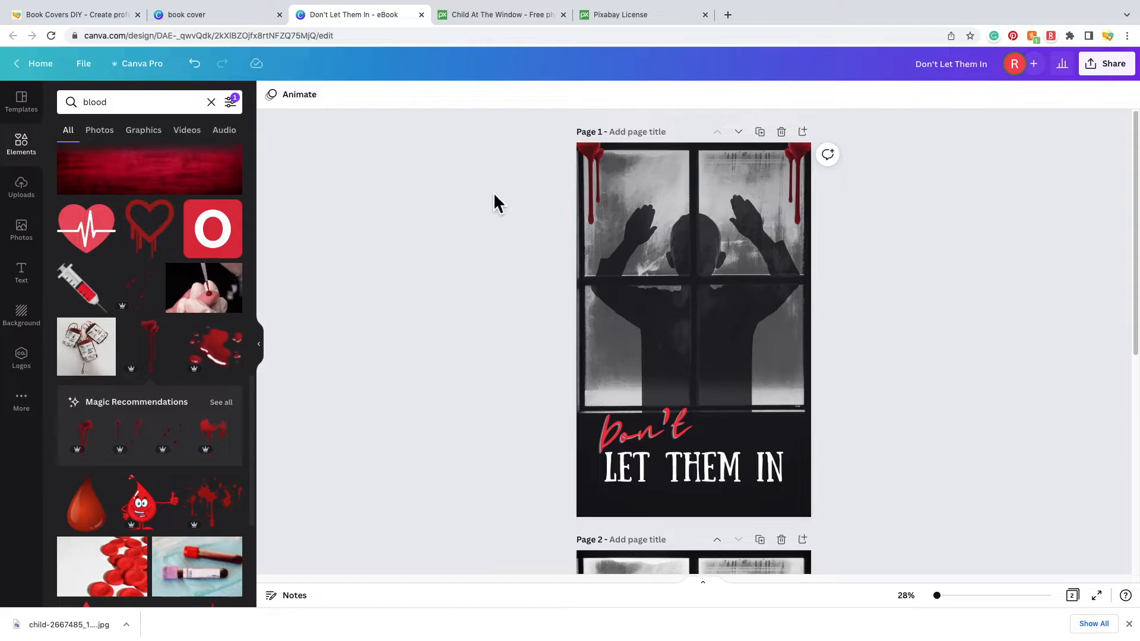
left_click(598, 199)
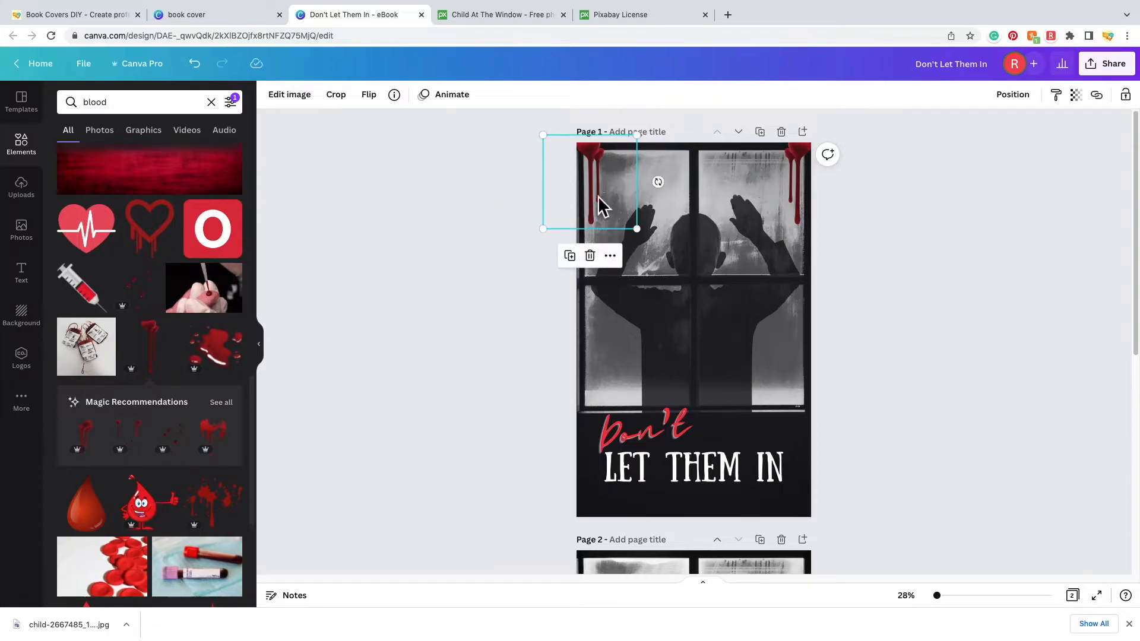
left_click(306, 102)
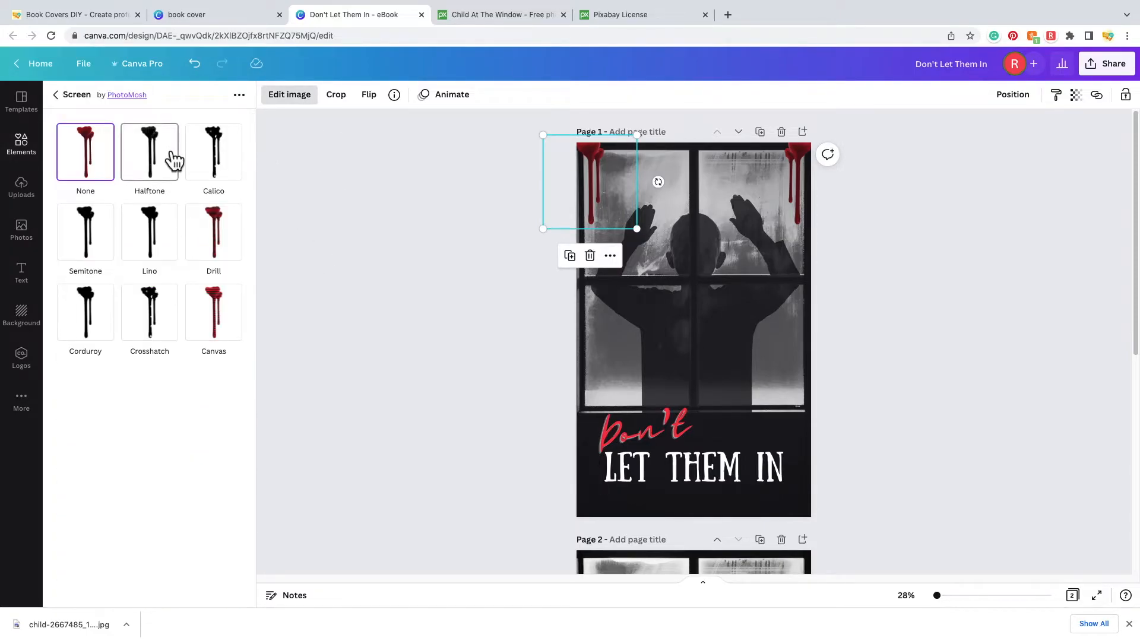
left_click(166, 165)
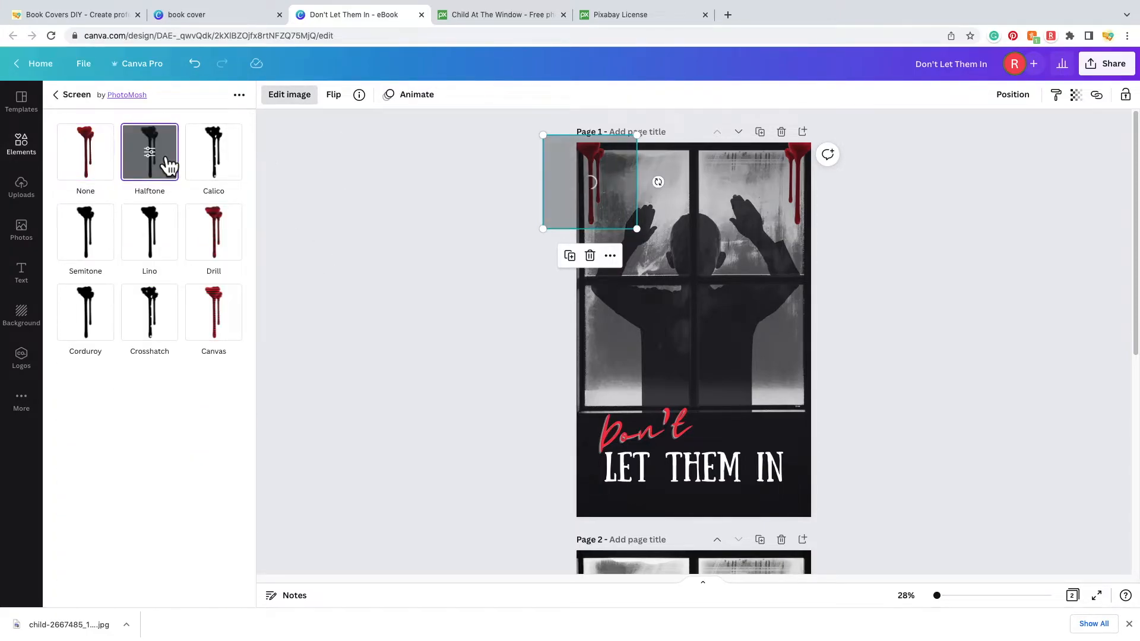
left_click(164, 252)
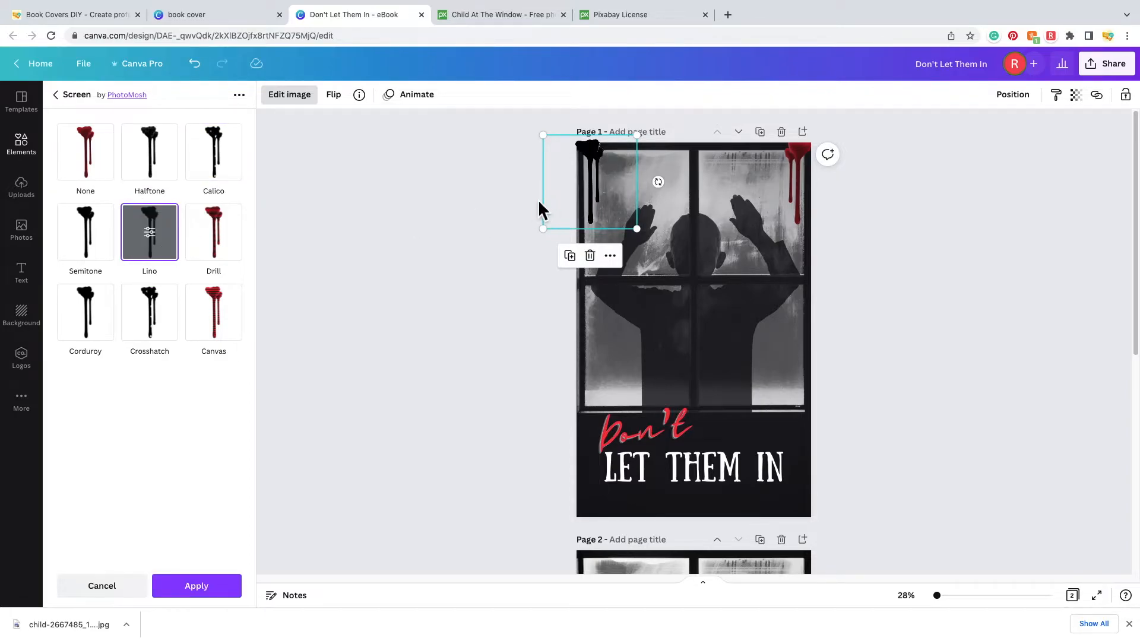
left_click(165, 330)
left_click(236, 338)
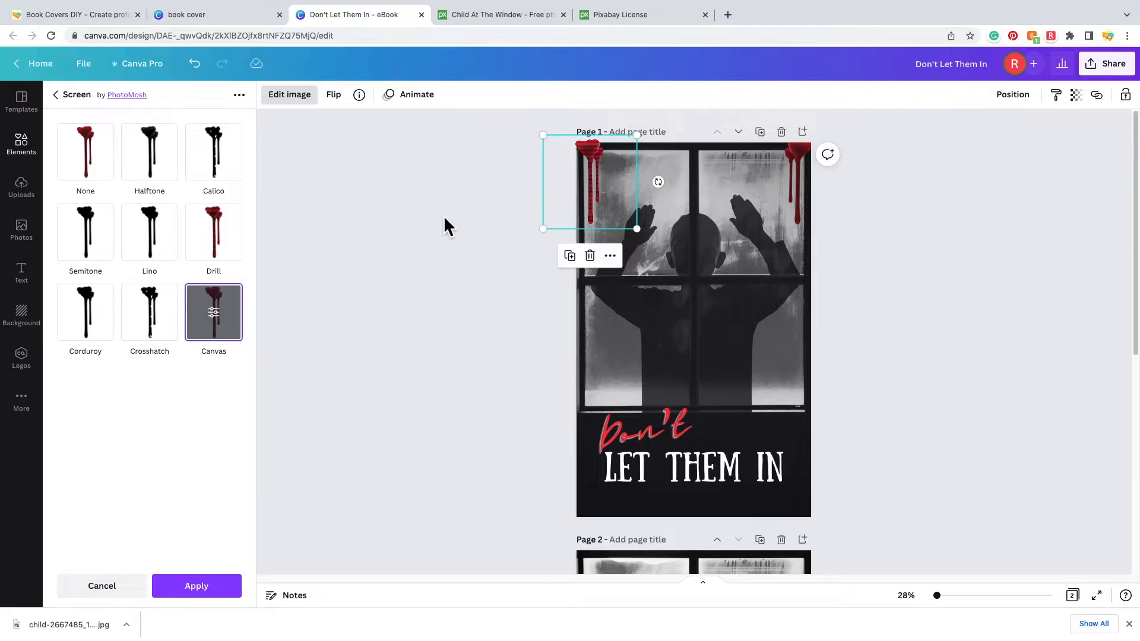
left_click(80, 150)
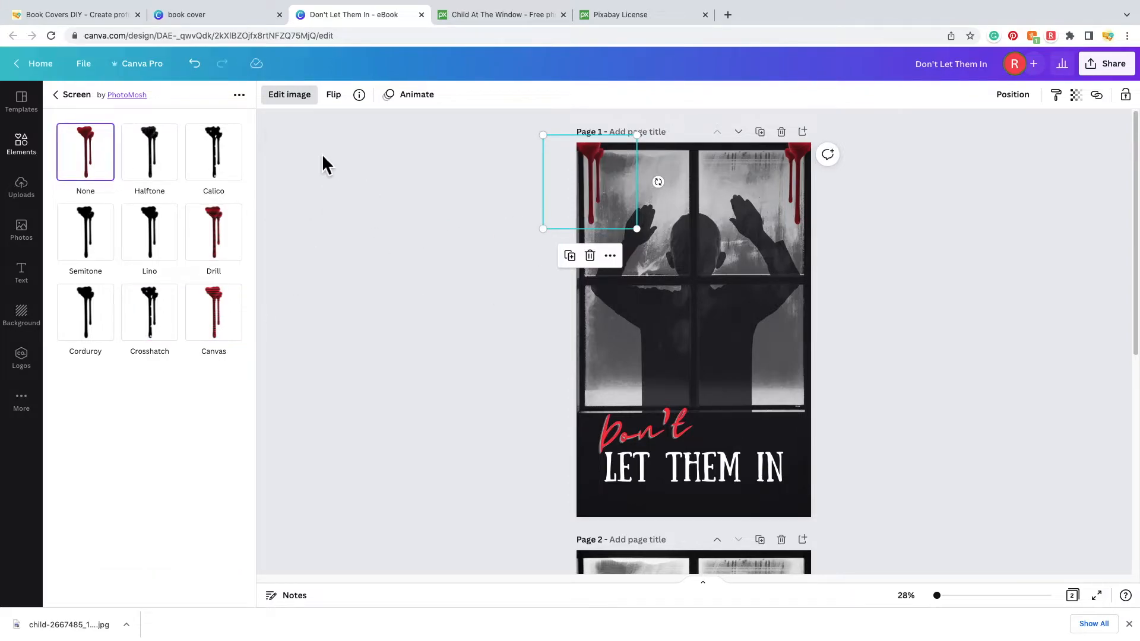
left_click(69, 98)
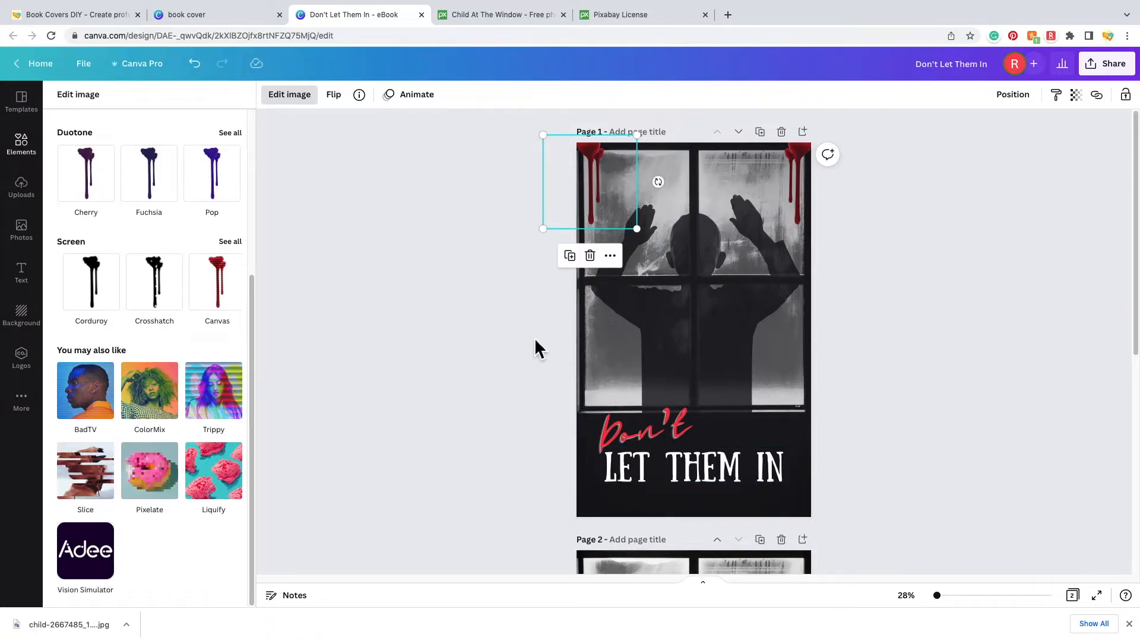
scroll(119, 203, "up", 2)
left_click(679, 233)
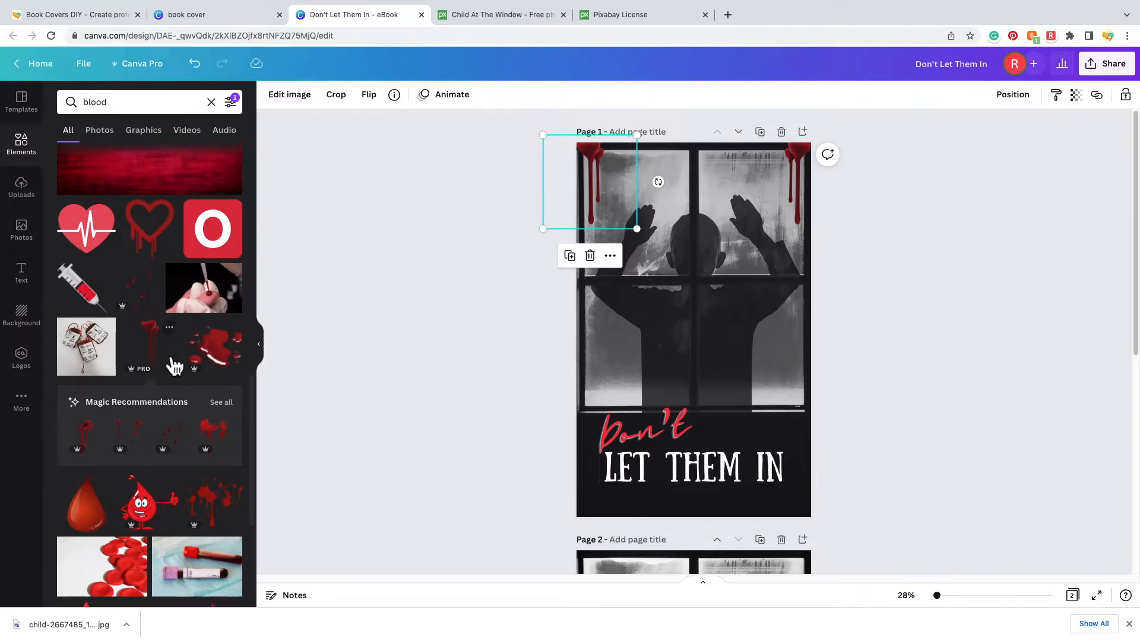
- Place a blood-splatter element from Magic Recommendations at the window's top centre, between the drips
scroll(171, 362, "down", 1)
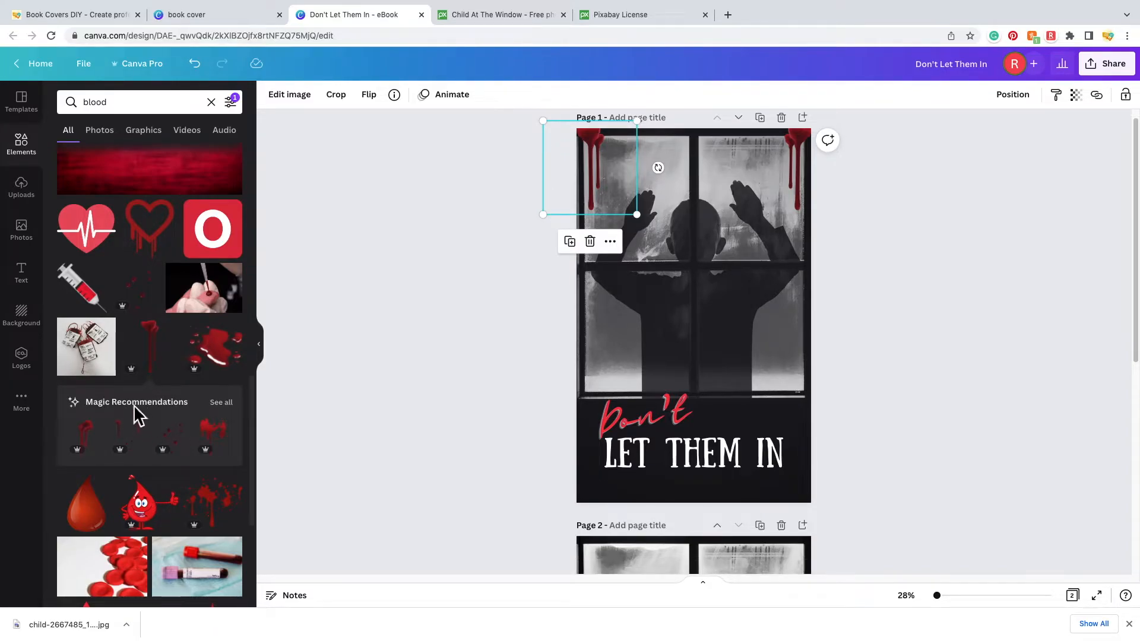
left_click(222, 403)
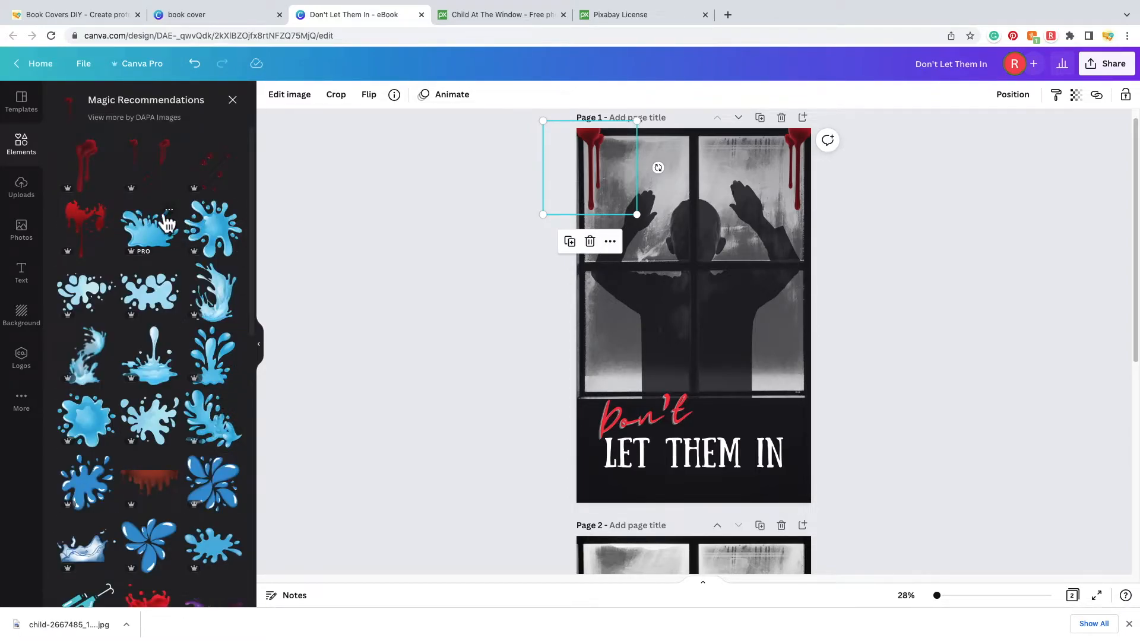
left_click(158, 167)
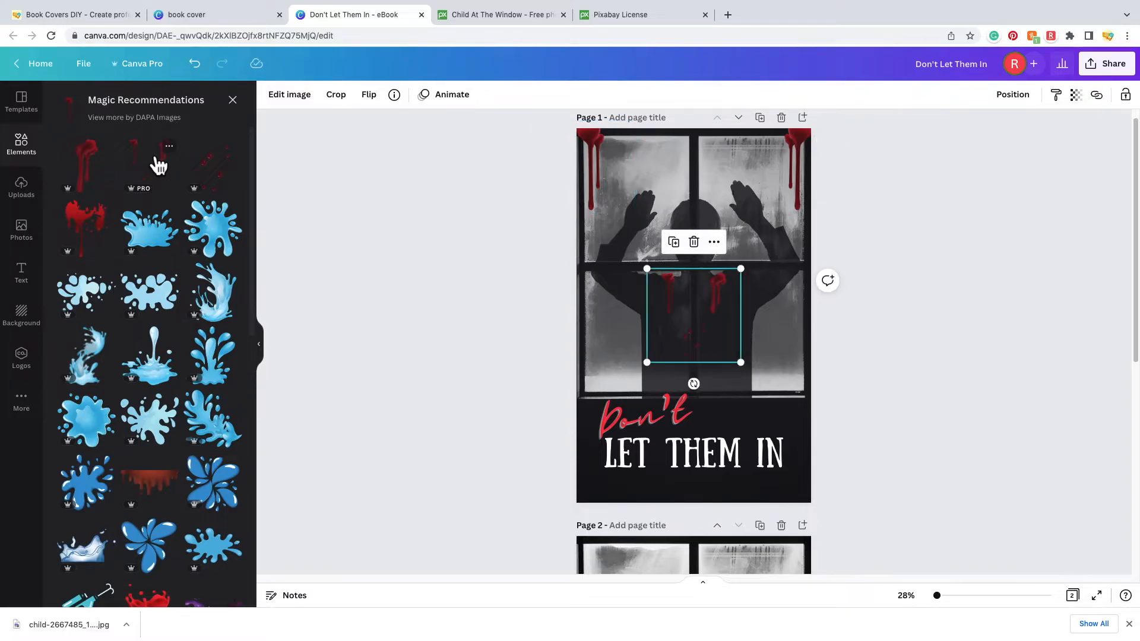
left_click_drag(719, 311, 722, 164)
left_click_drag(699, 212, 736, 190)
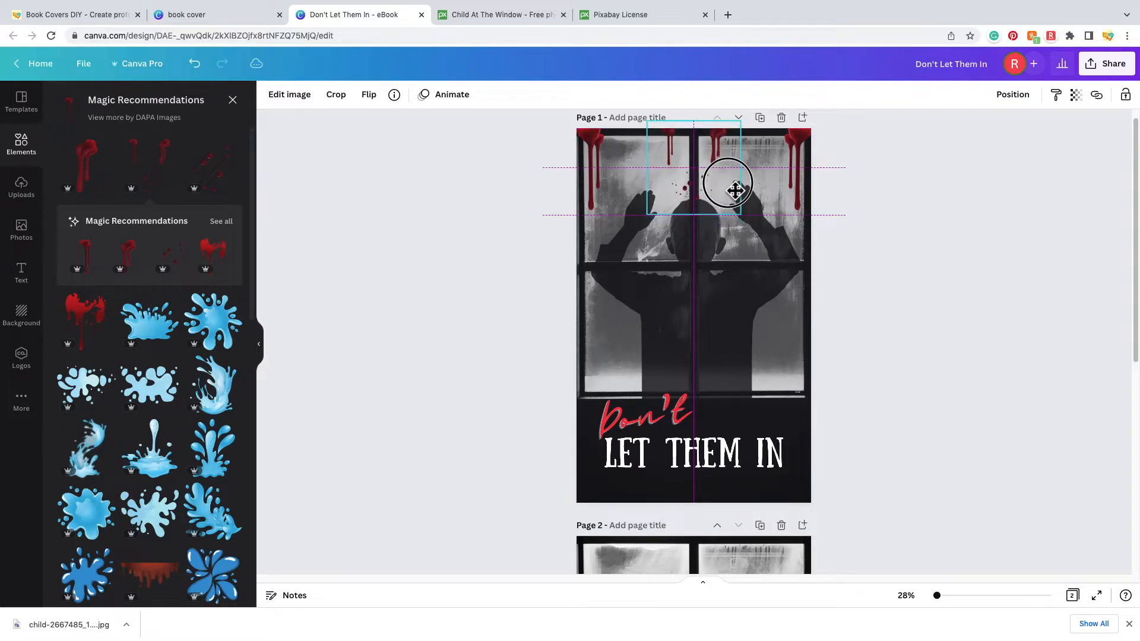
left_click_drag(736, 190, 735, 190)
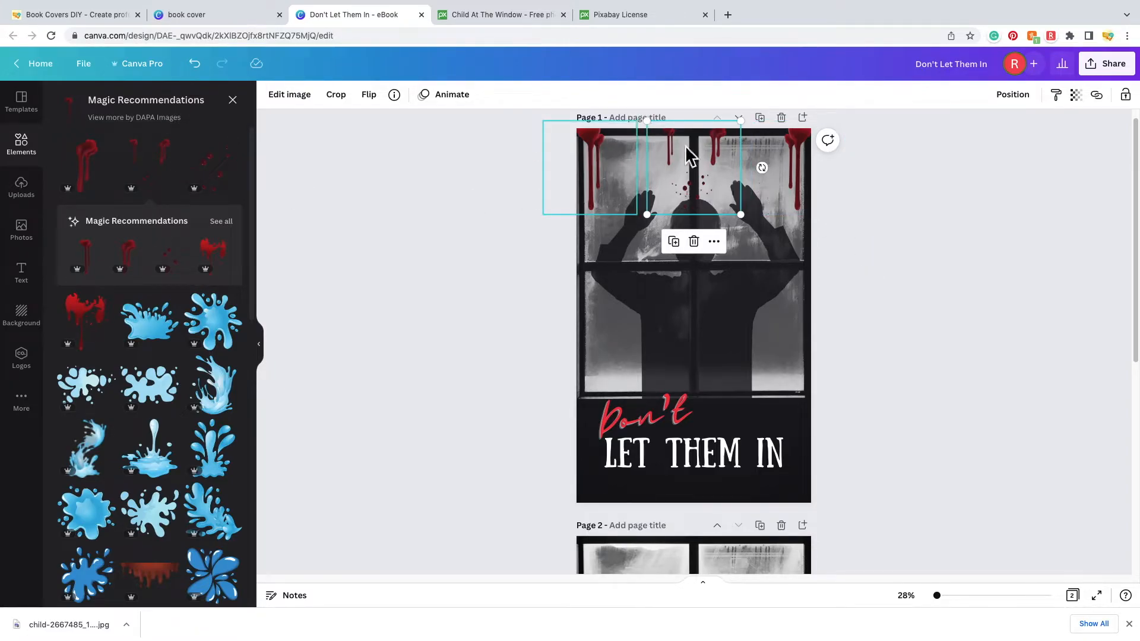
left_click(863, 265)
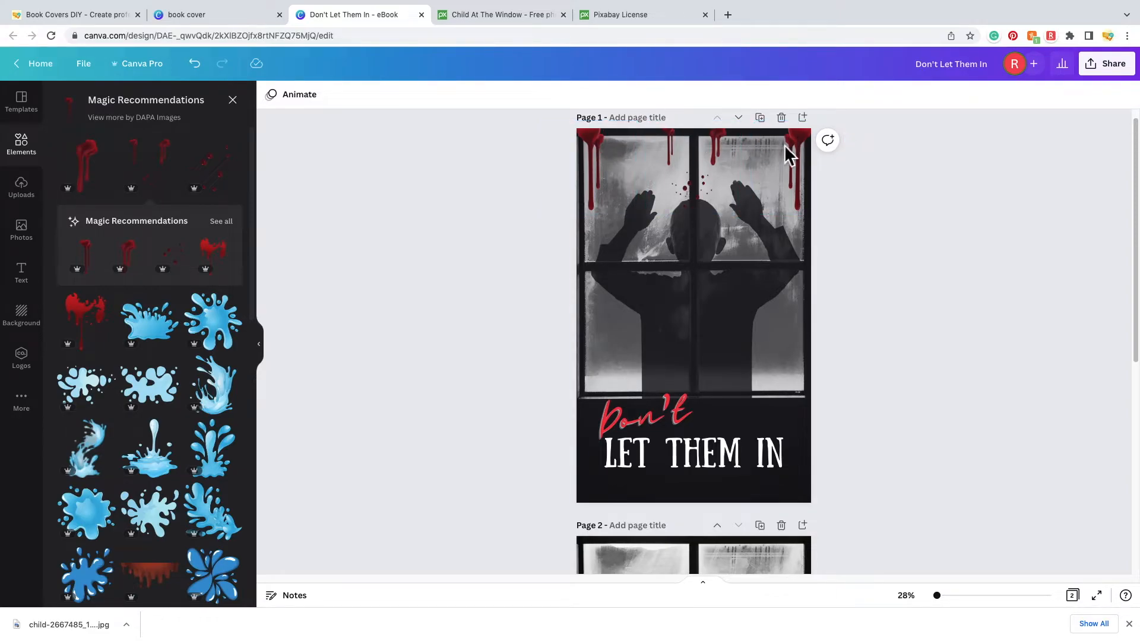
- Recolour Don't to #B22034 by eyedropping the blood-drip red and lightening it slightly
left_click(666, 428)
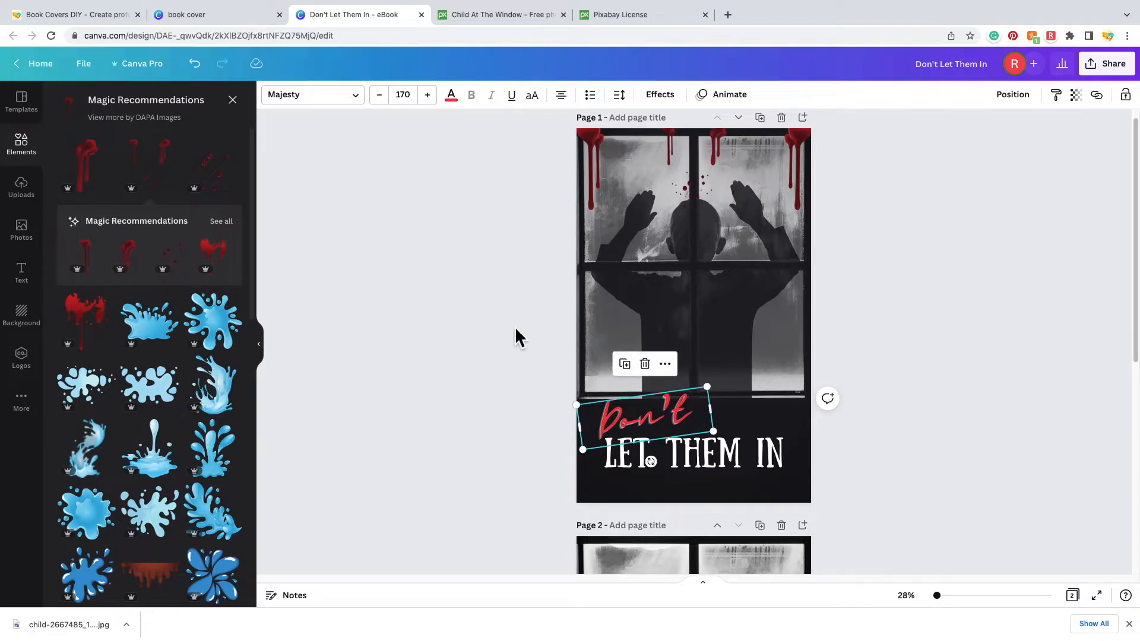
left_click(451, 96)
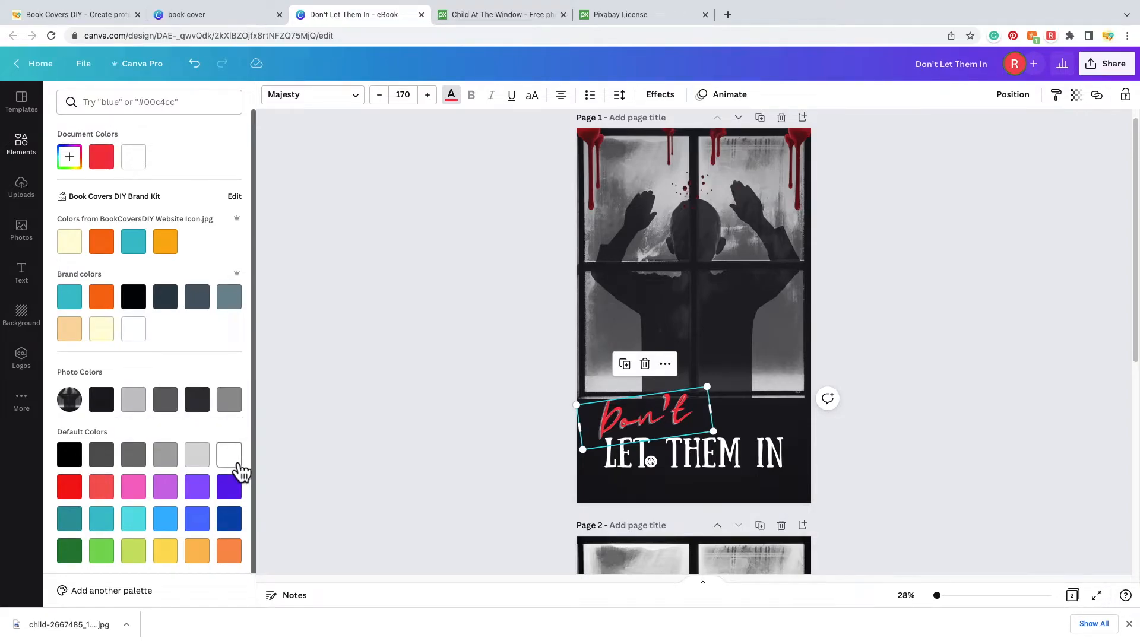
scroll(242, 471, "down", 1)
left_click_drag(543, 215, 530, 180)
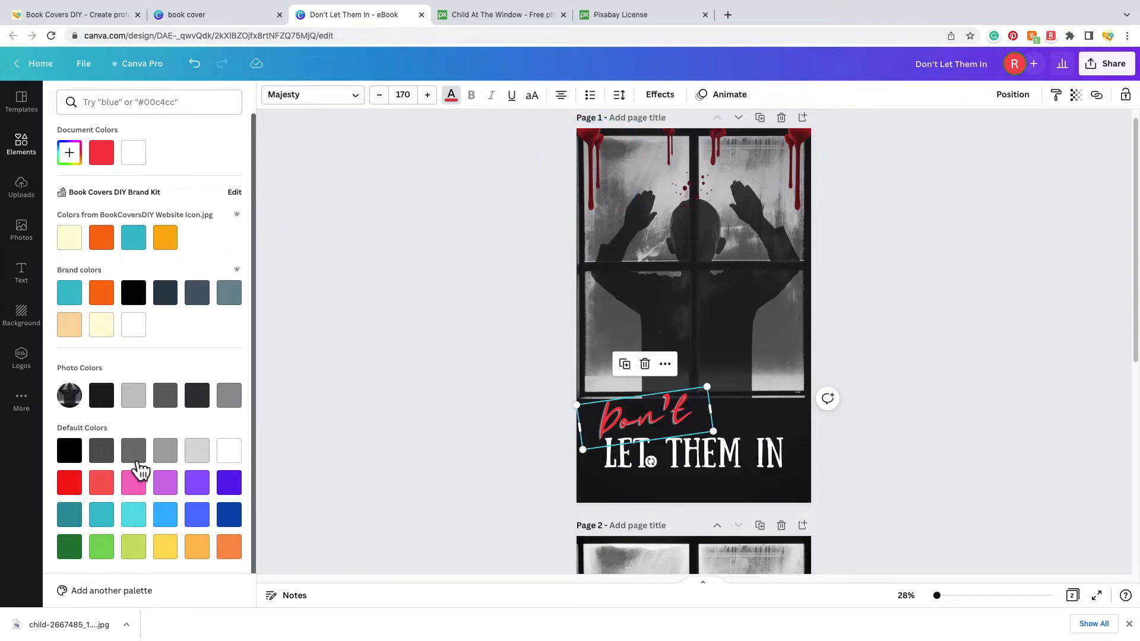
left_click(80, 163)
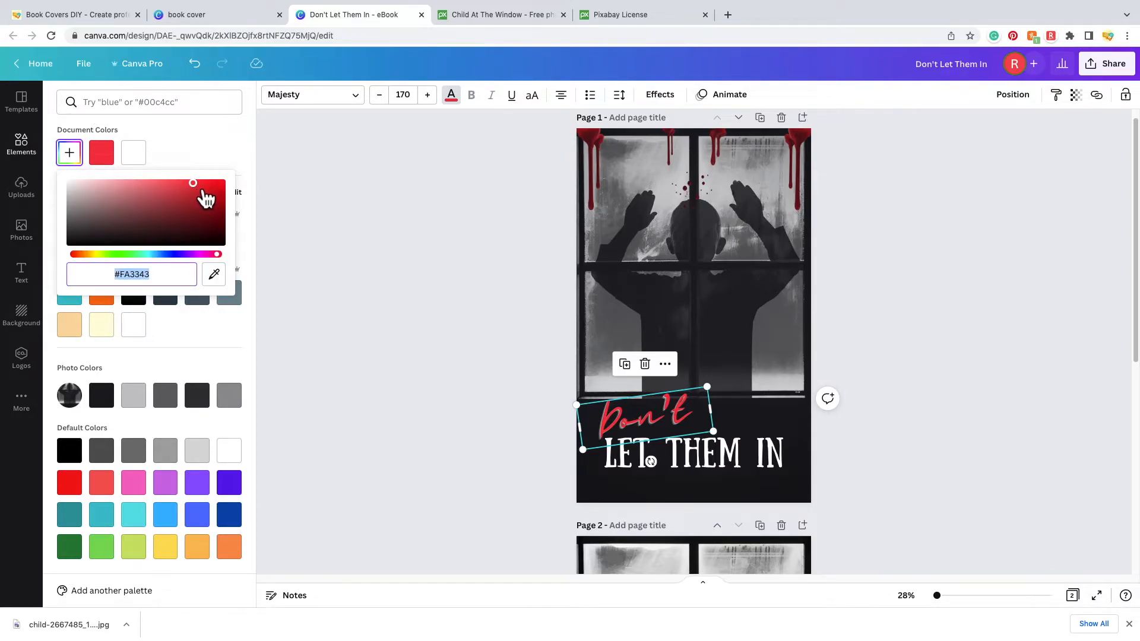
left_click(226, 284)
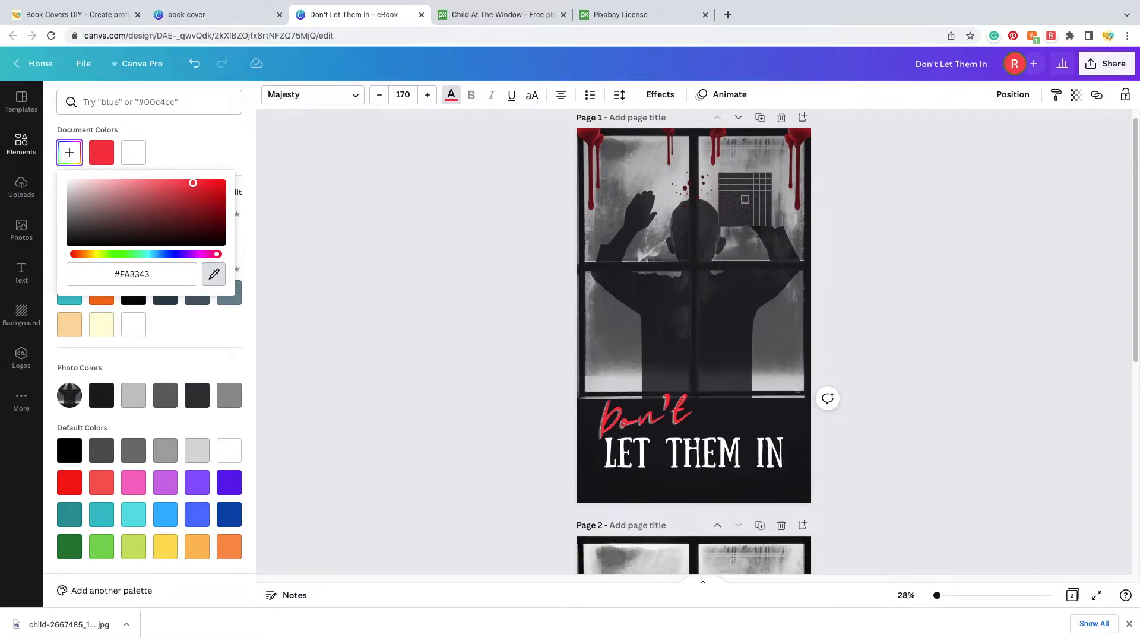
left_click(594, 137)
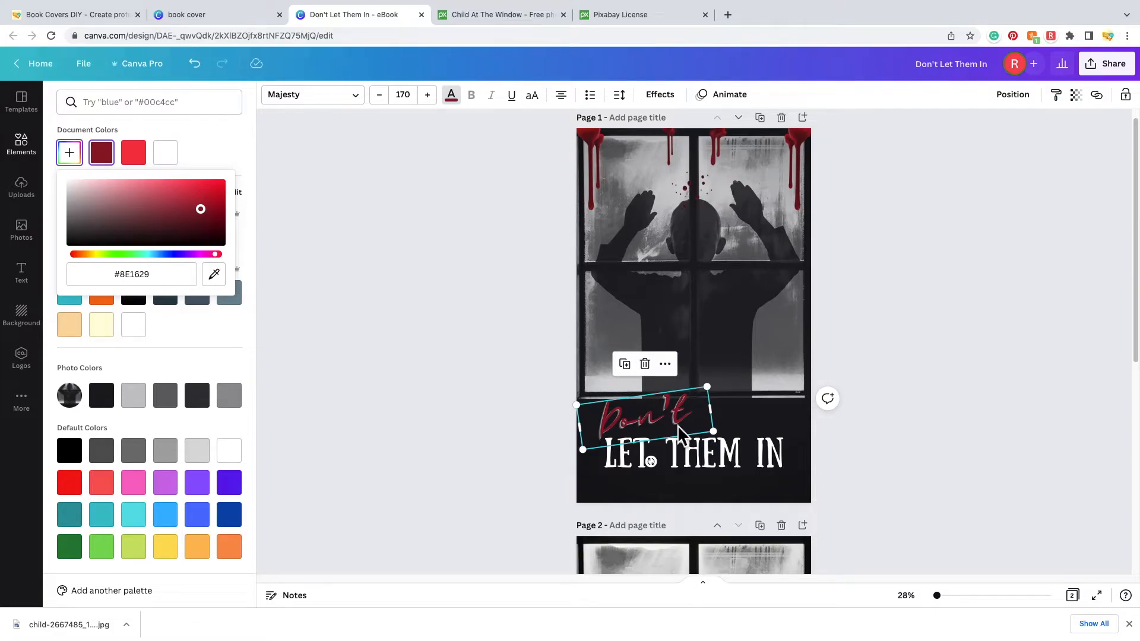
left_click(214, 273)
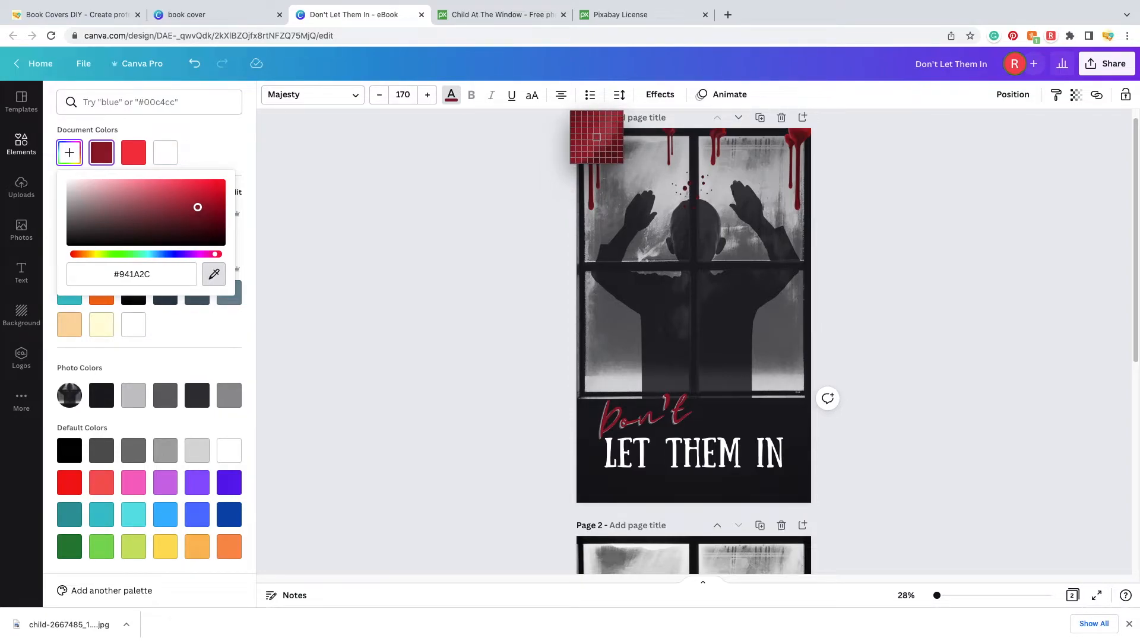
left_click(598, 138)
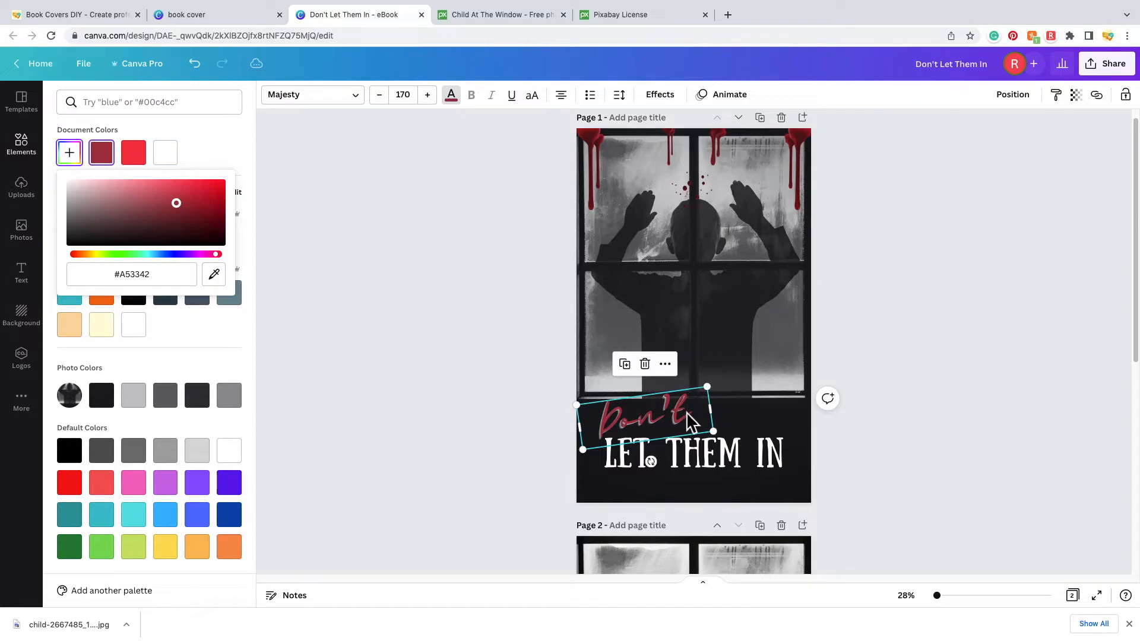
mouse_move(181, 203)
left_mouse_down()
mouse_move(174, 196)
mouse_move(196, 199)
left_mouse_up()
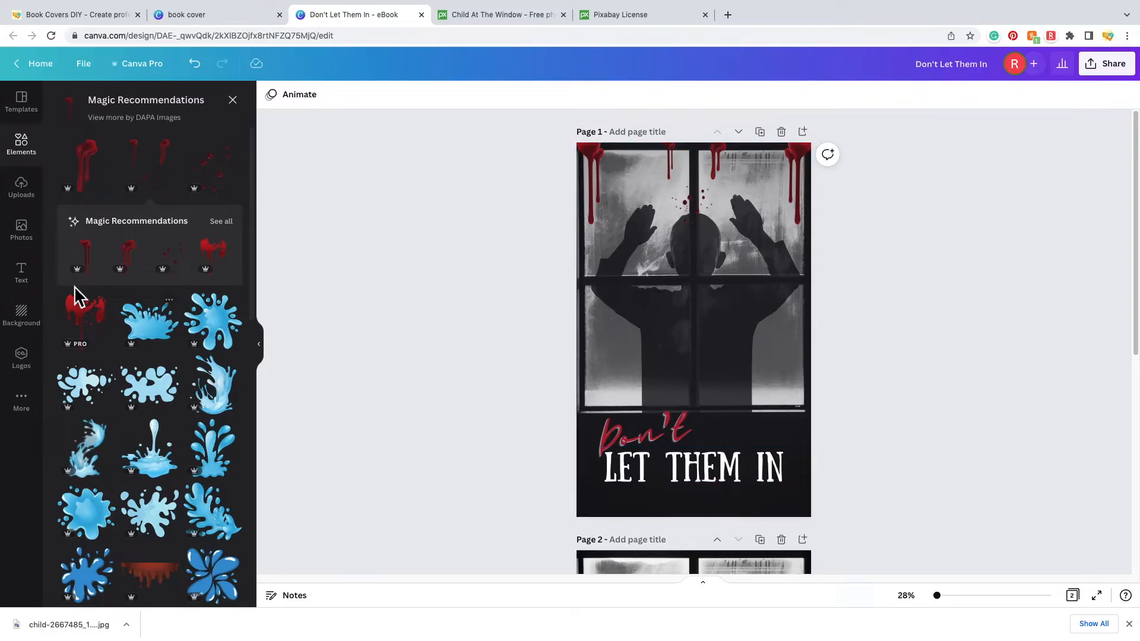
- Add a subheading text box and make its text white
left_click(23, 276)
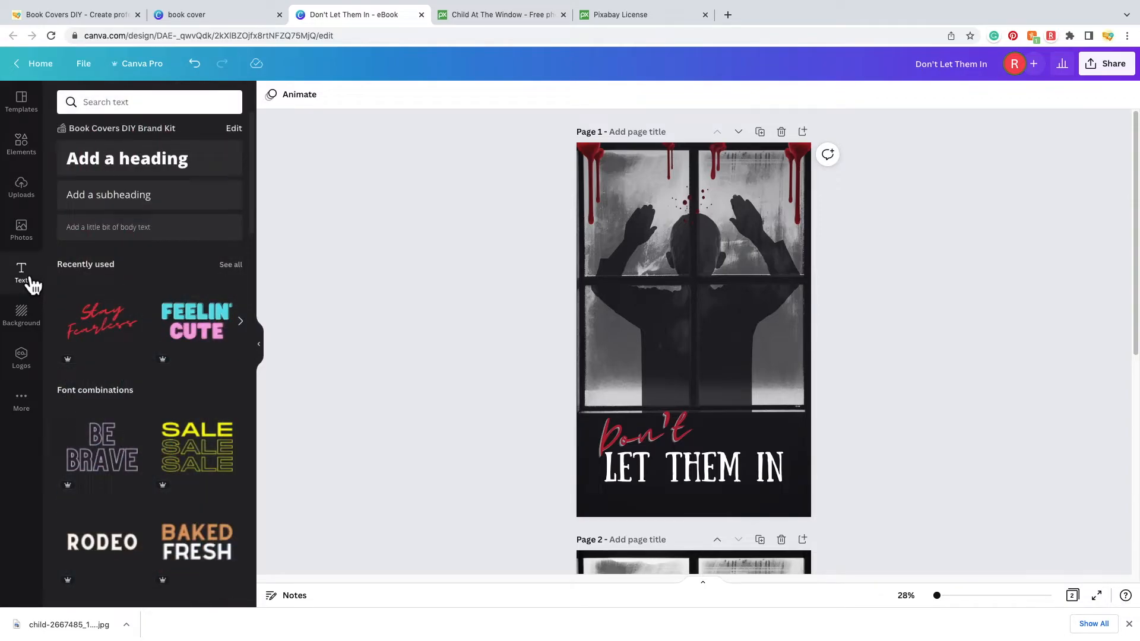
left_click(224, 211)
left_click(711, 332)
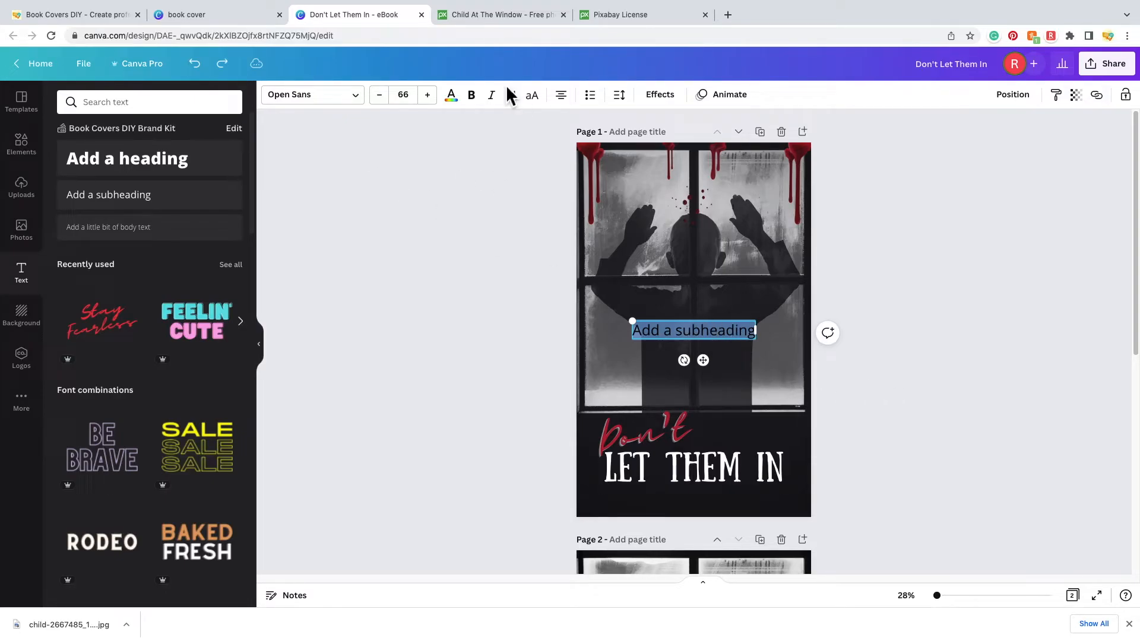
left_click(462, 109)
left_click(171, 169)
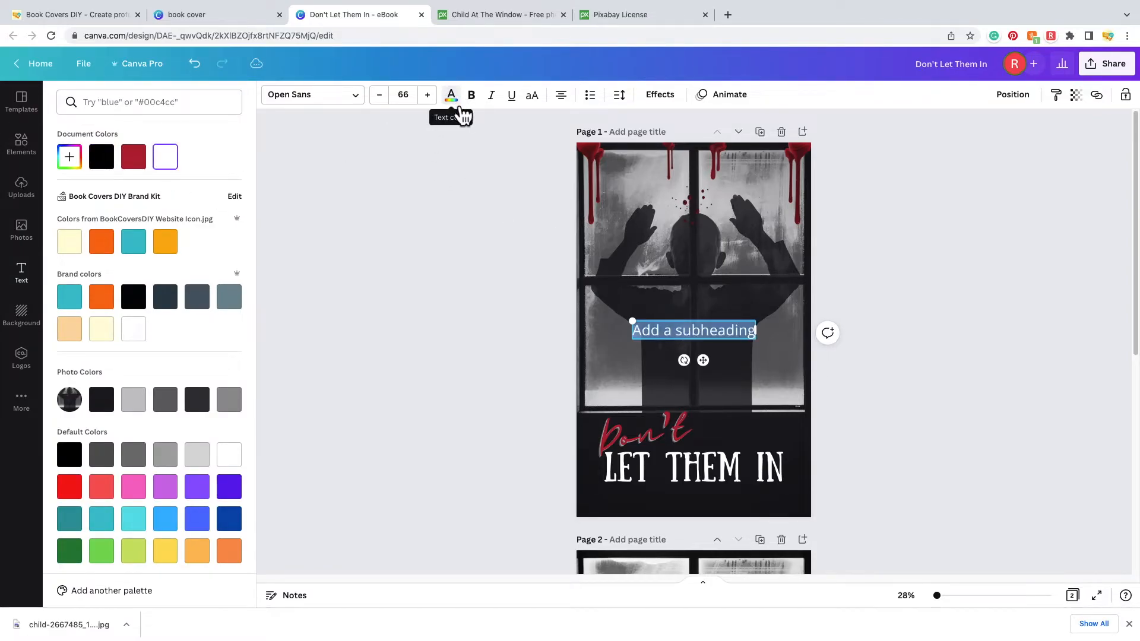
- Replace the placeholder with the author's name and move it below LET THEM IN
left_click(691, 332)
key("ctrl+a")
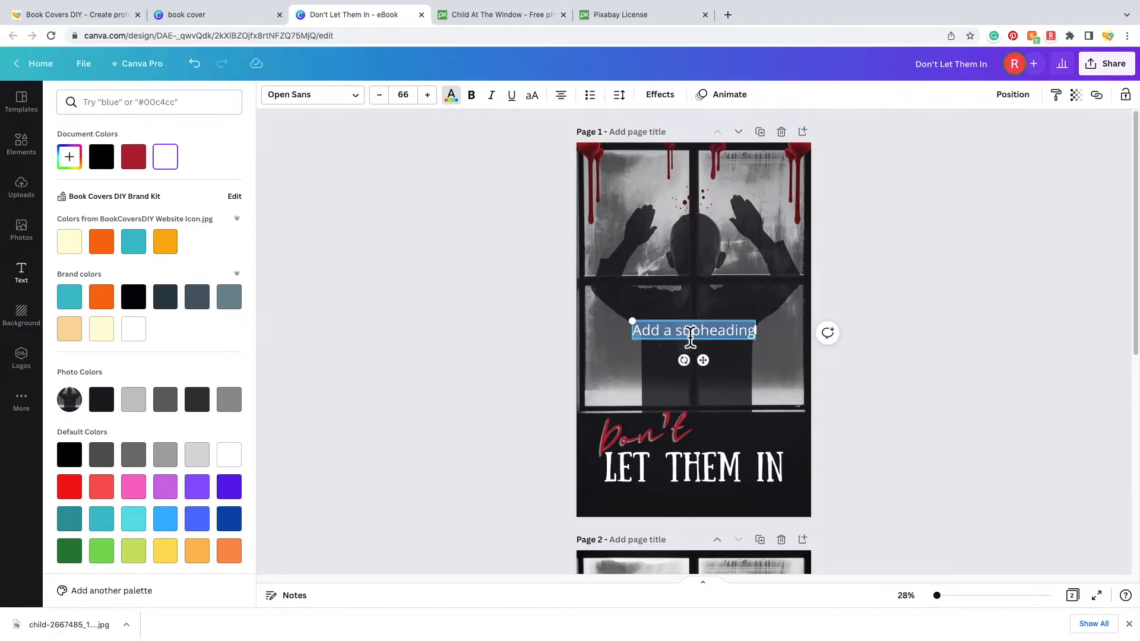
key("BackSpace")
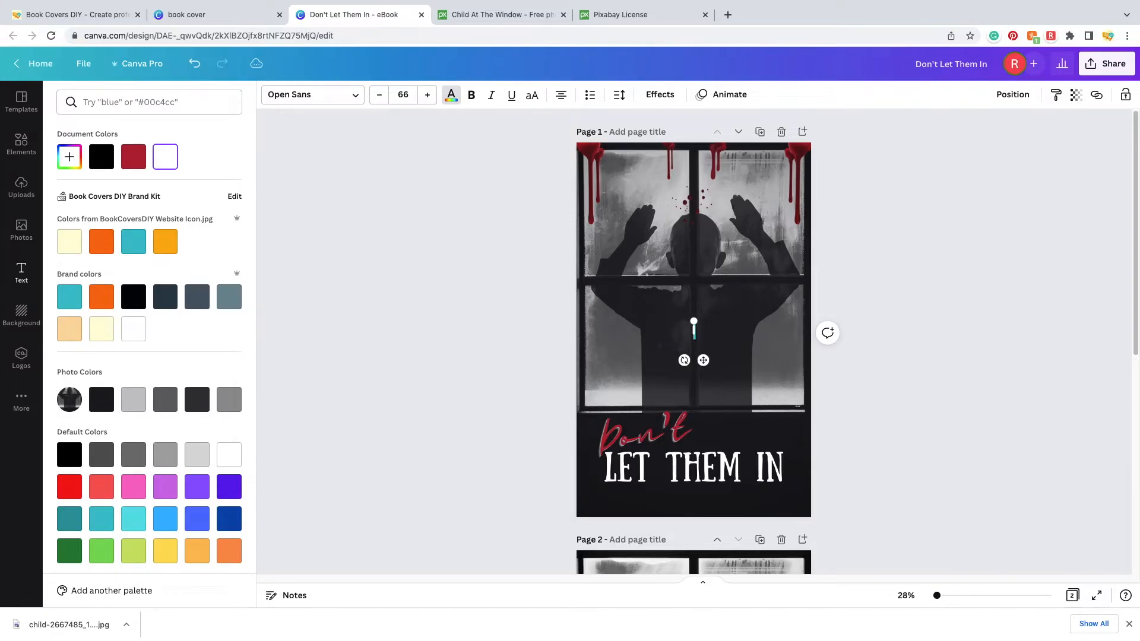
left_click(883, 444)
left_click(964, 432)
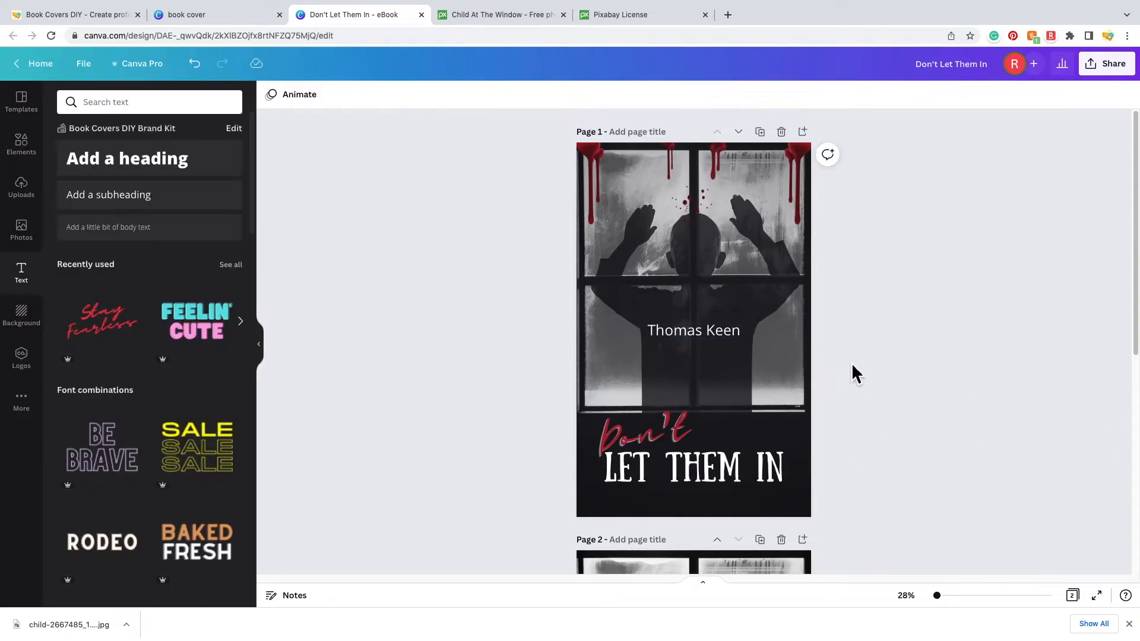
left_click_drag(706, 331, 698, 503)
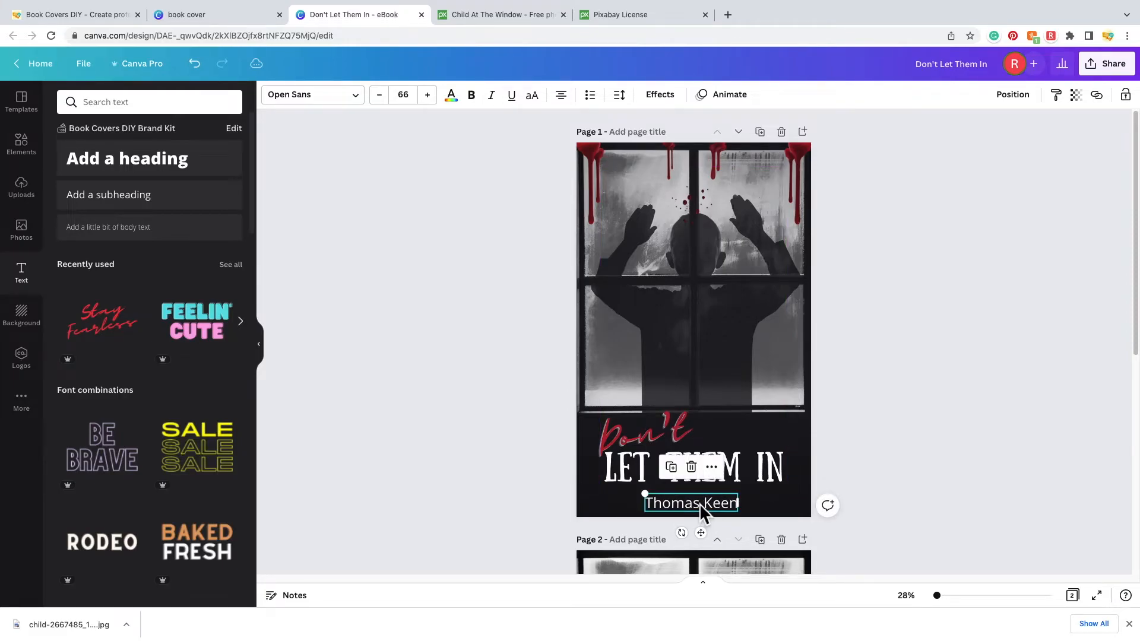
- Change the author name's font to Lovelo and re-centre it under the title
double_click(700, 504)
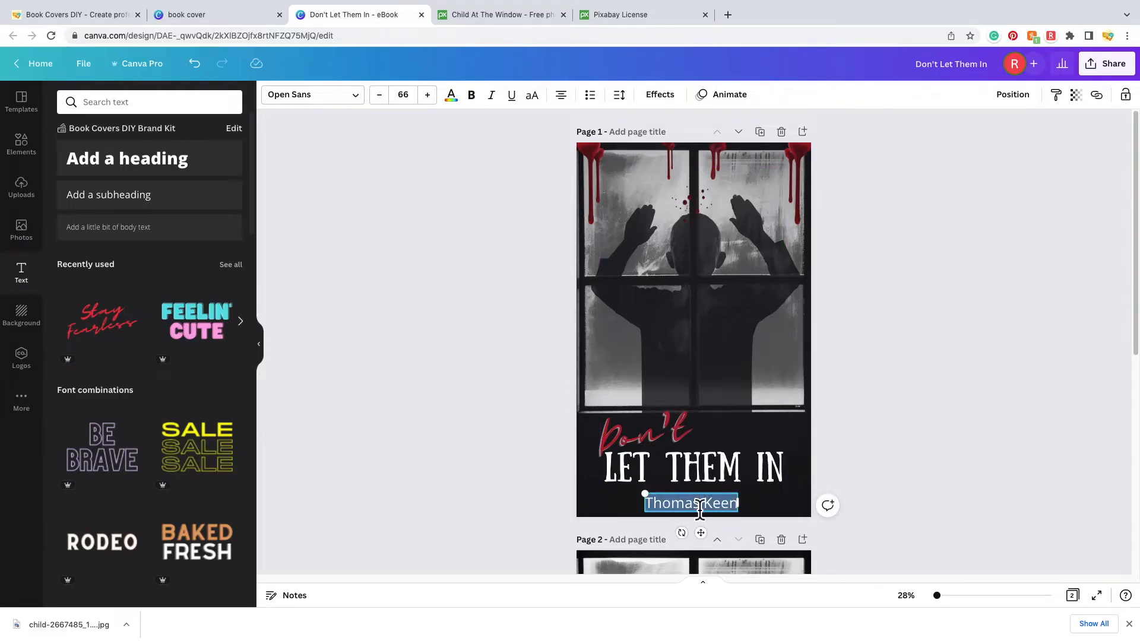
left_click(368, 107)
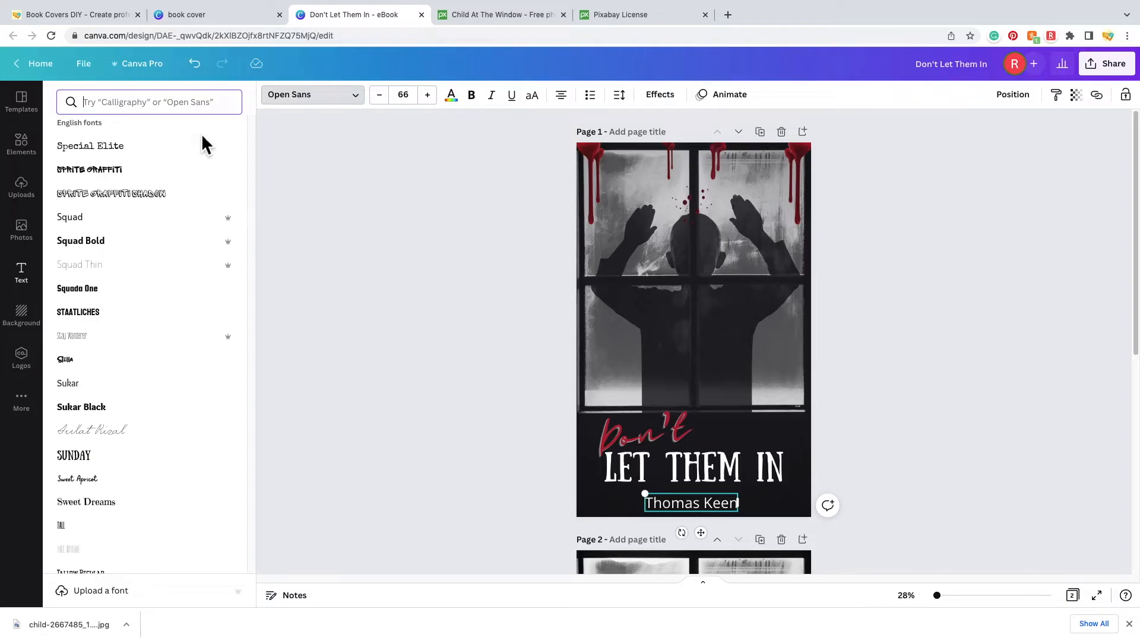
scroll(124, 356, "up", 15)
left_click(124, 380)
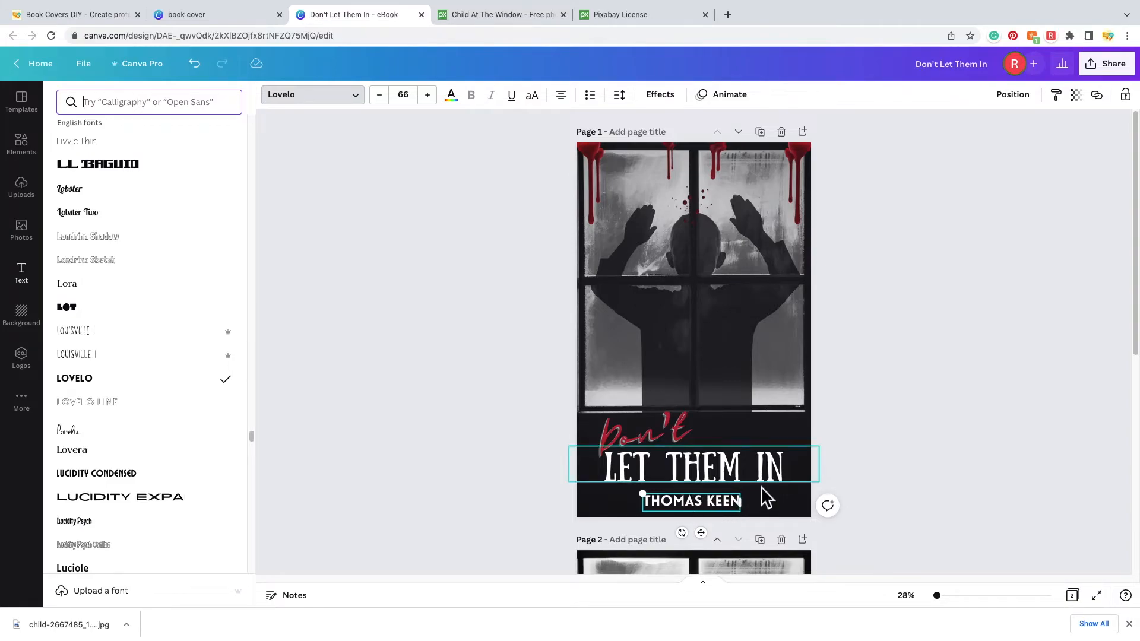
left_click(893, 423)
left_click_drag(699, 501, 711, 504)
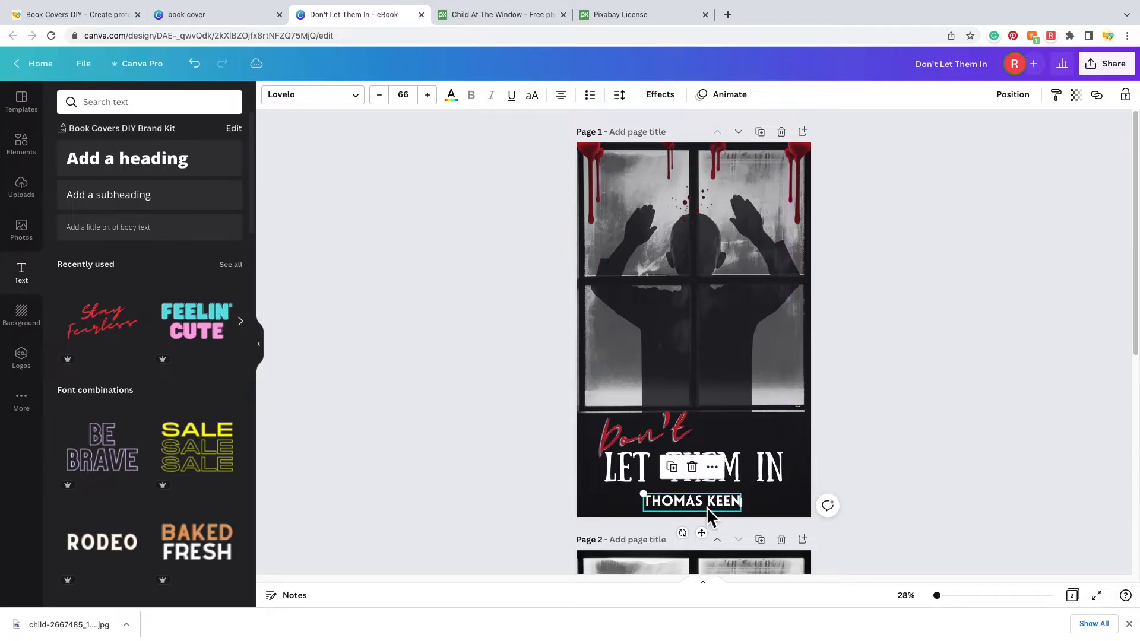
- Set the author name's font size to 56
double_click(676, 501)
left_click(409, 97)
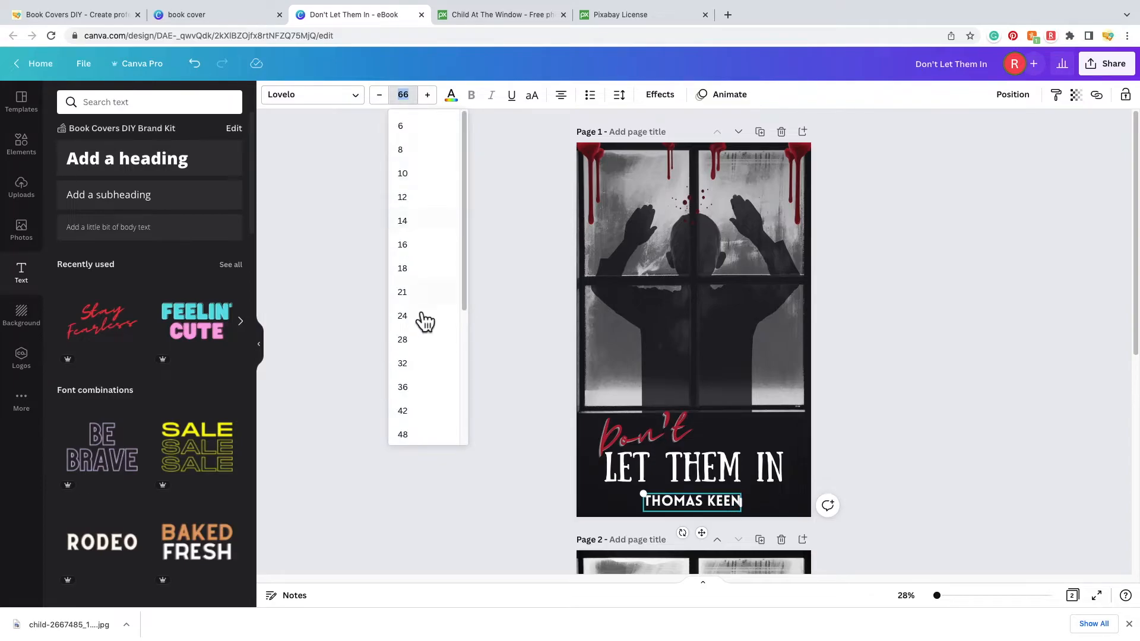
scroll(424, 345, "down", 3)
left_click(435, 337)
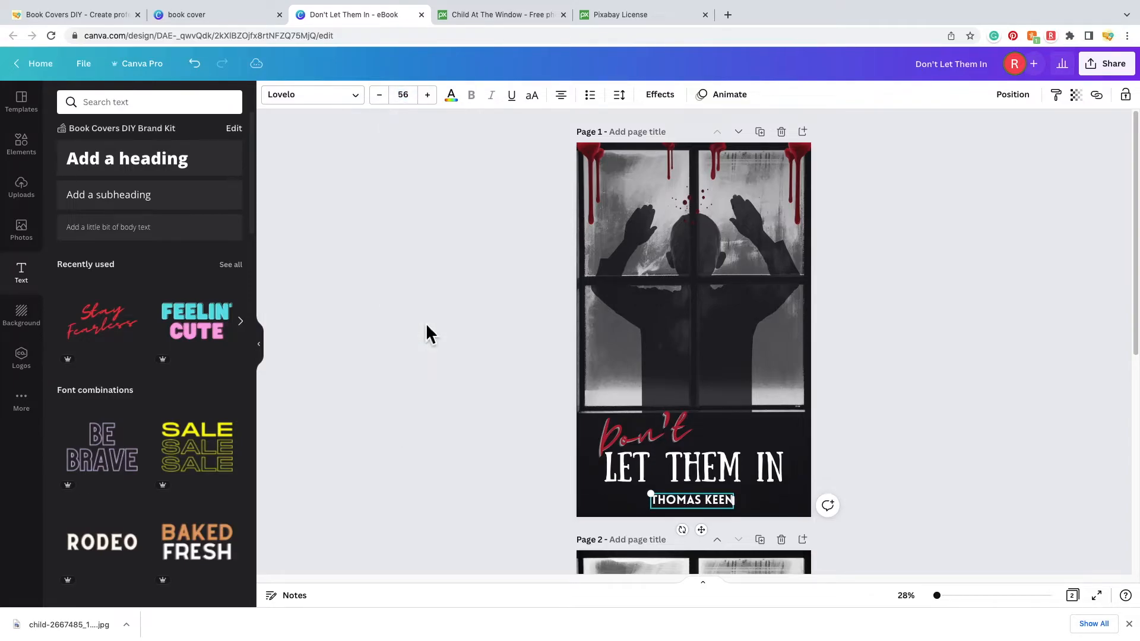
left_click(883, 473)
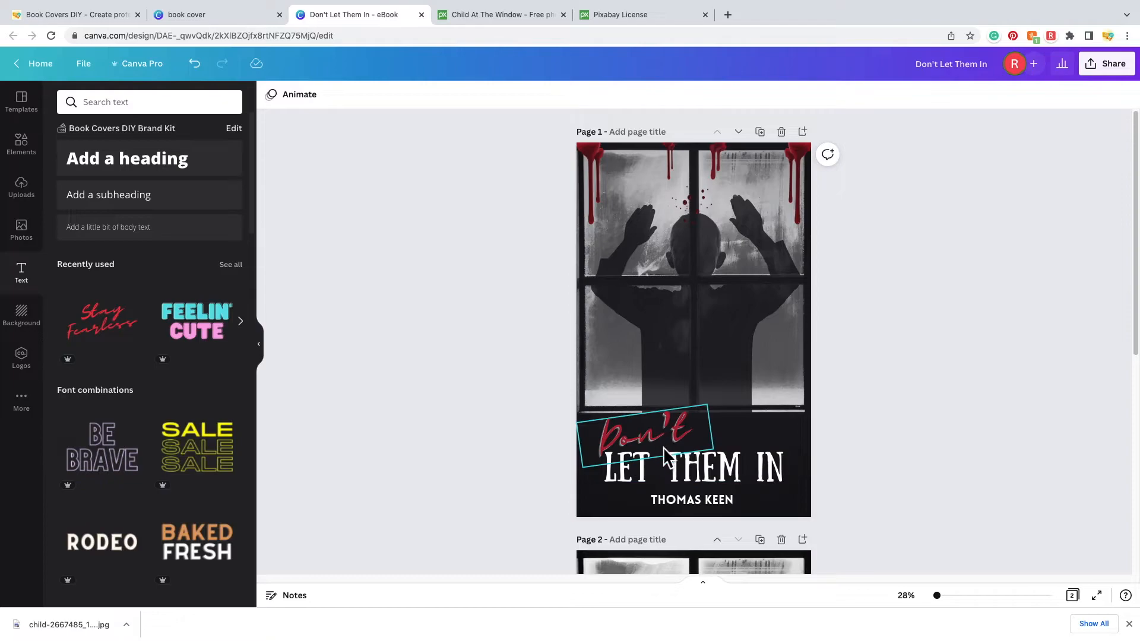
- Recolour the LET THEM IN title with the blood-red Document Colors swatch
left_click(686, 470)
left_click(687, 471)
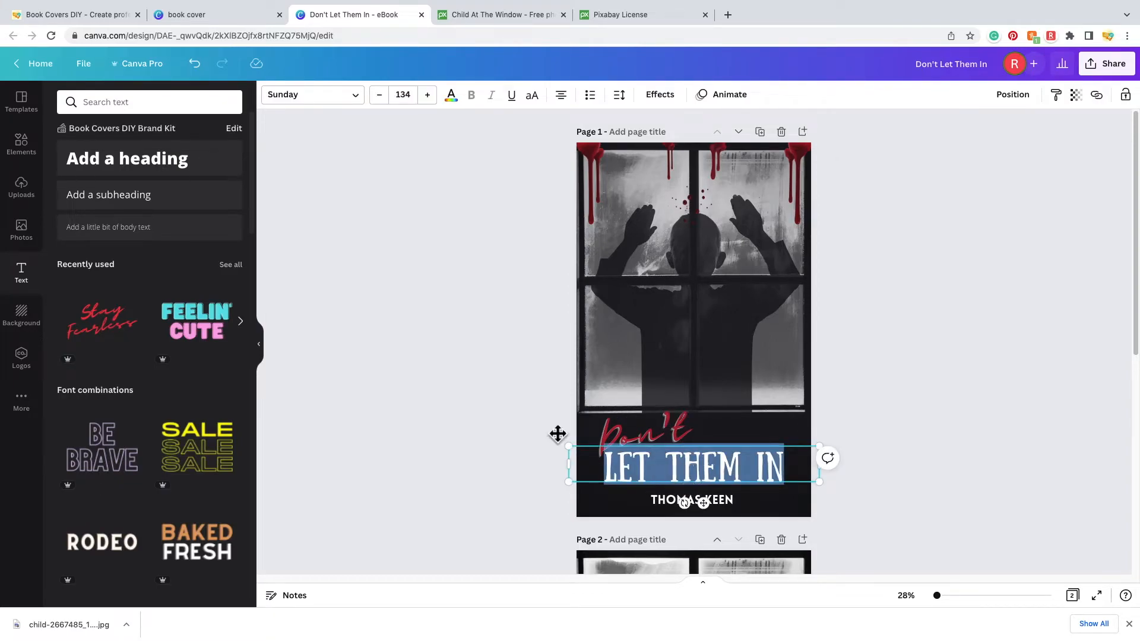
left_click(464, 104)
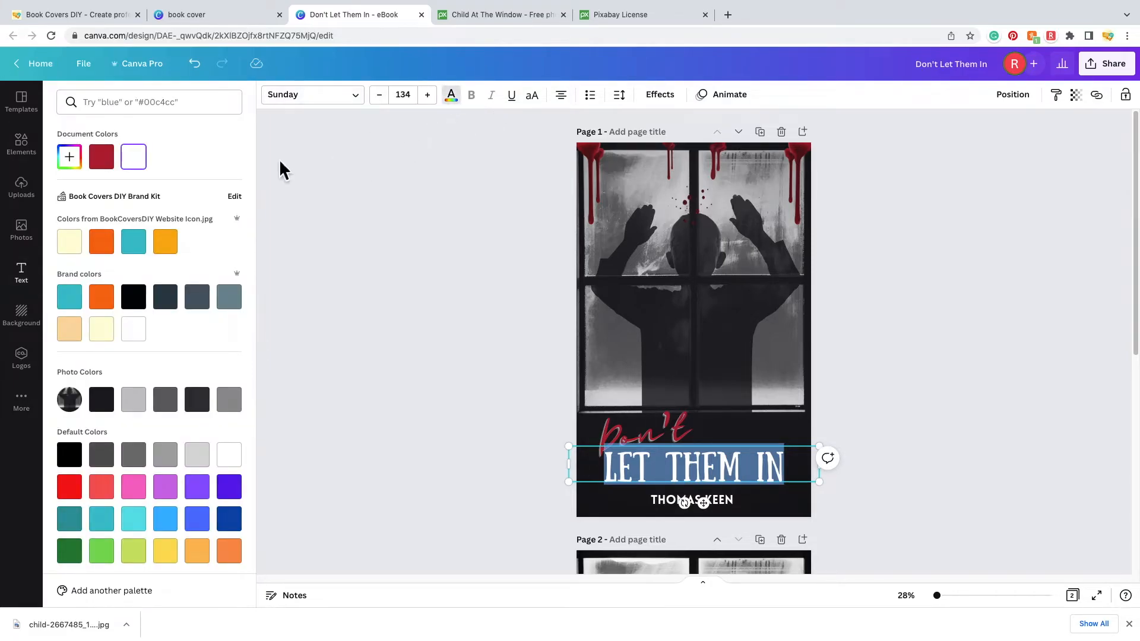
left_click(104, 161)
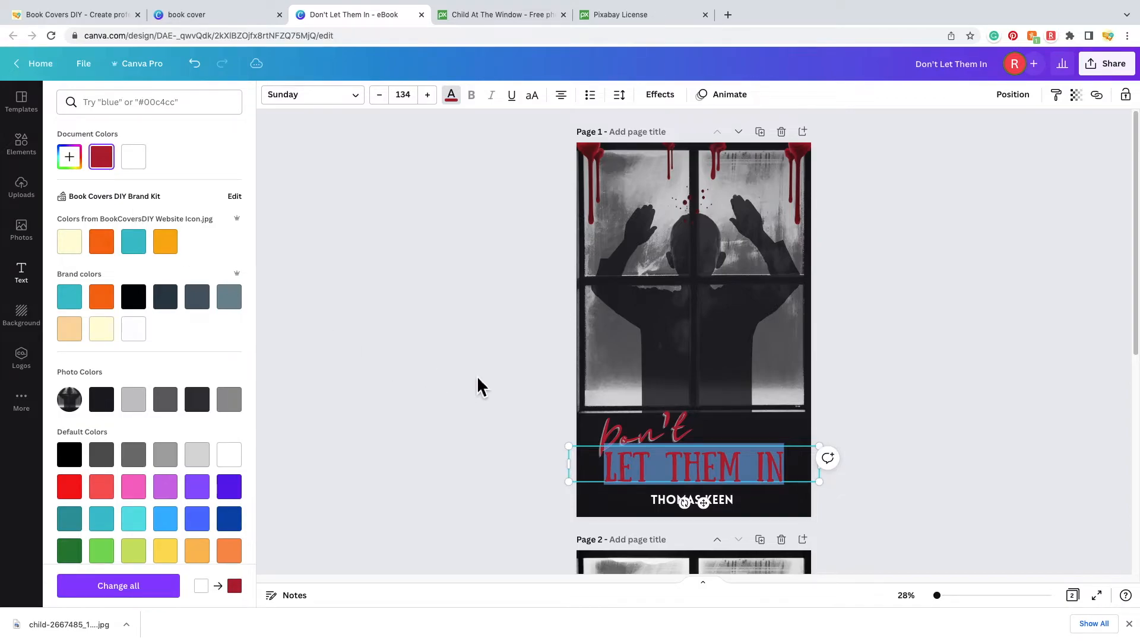
key("Escape")
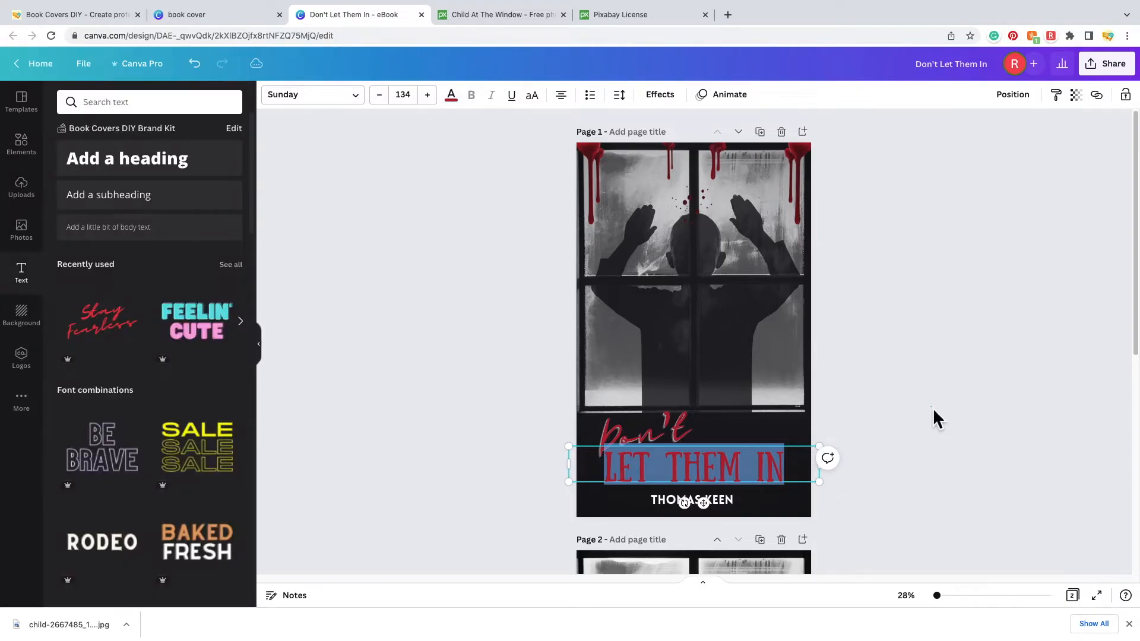
key("Escape")
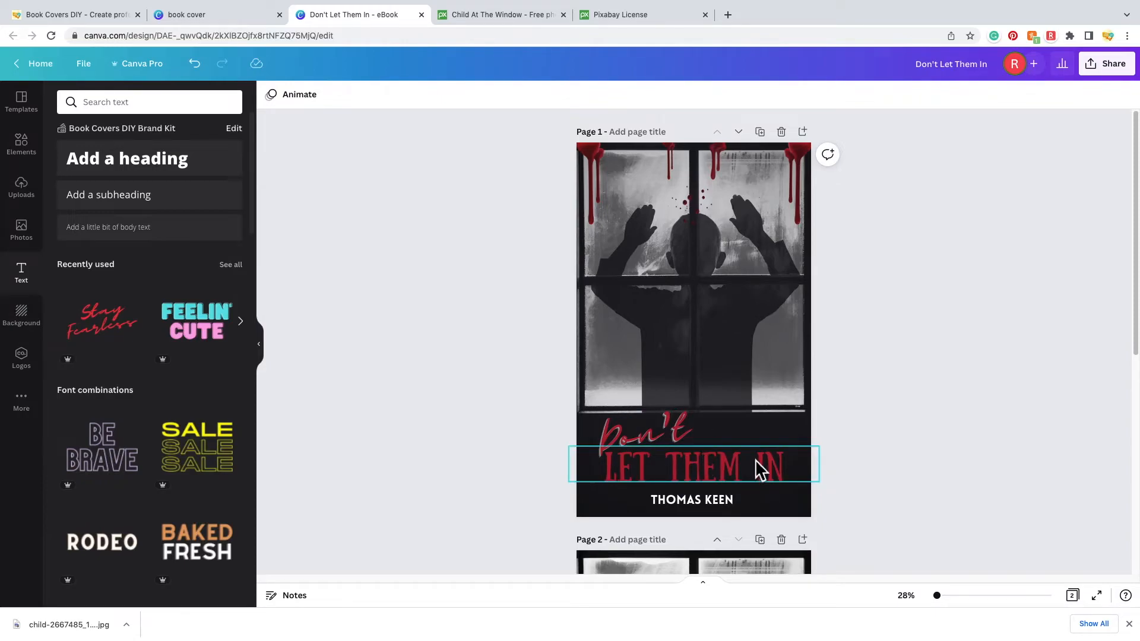
- Make the Don't text letters white
left_click(667, 434)
left_click(667, 436)
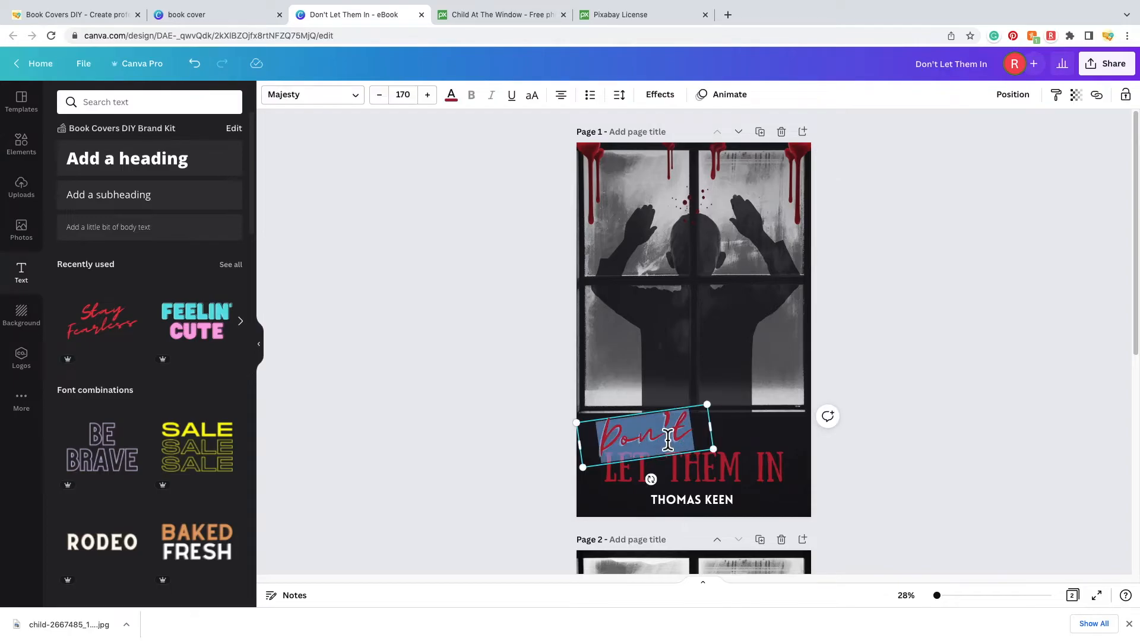
left_click(461, 106)
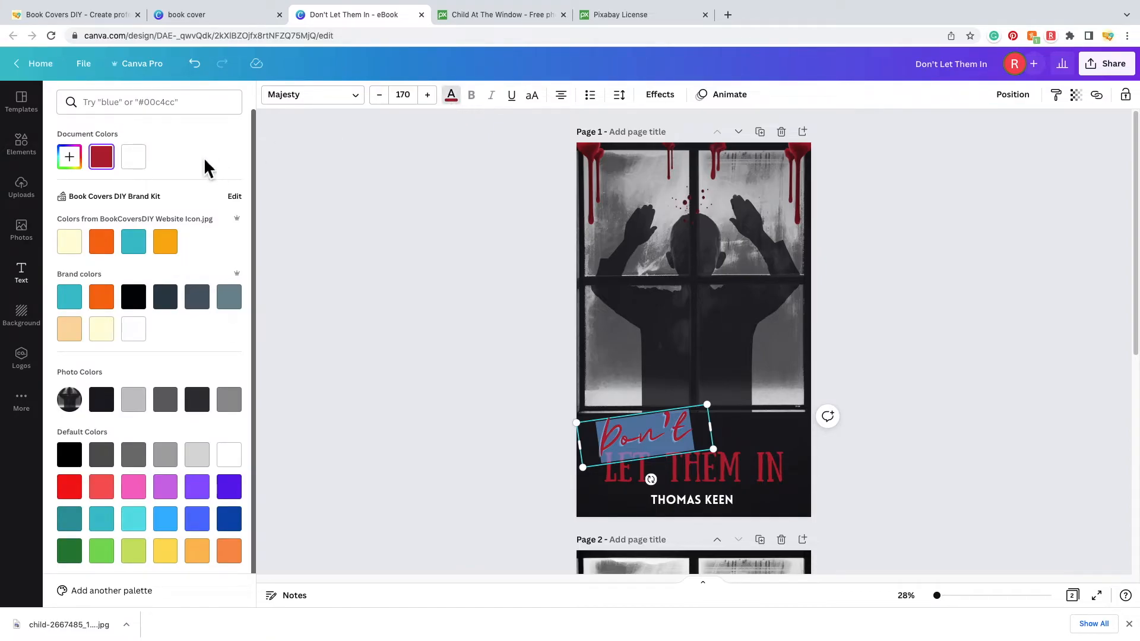
left_click(136, 166)
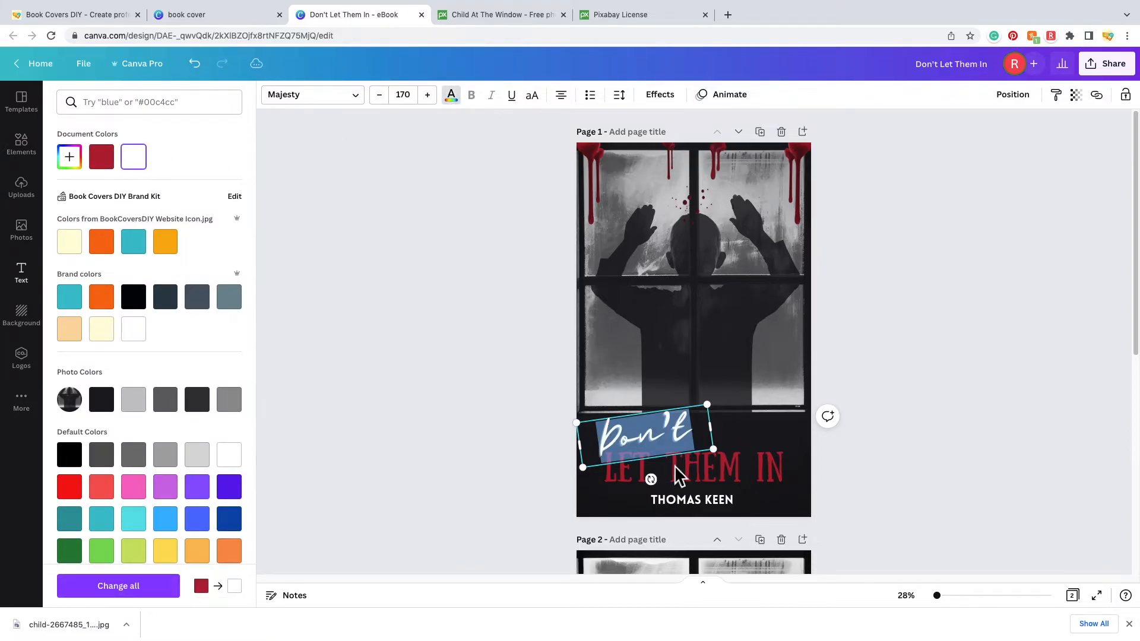
left_click(984, 445)
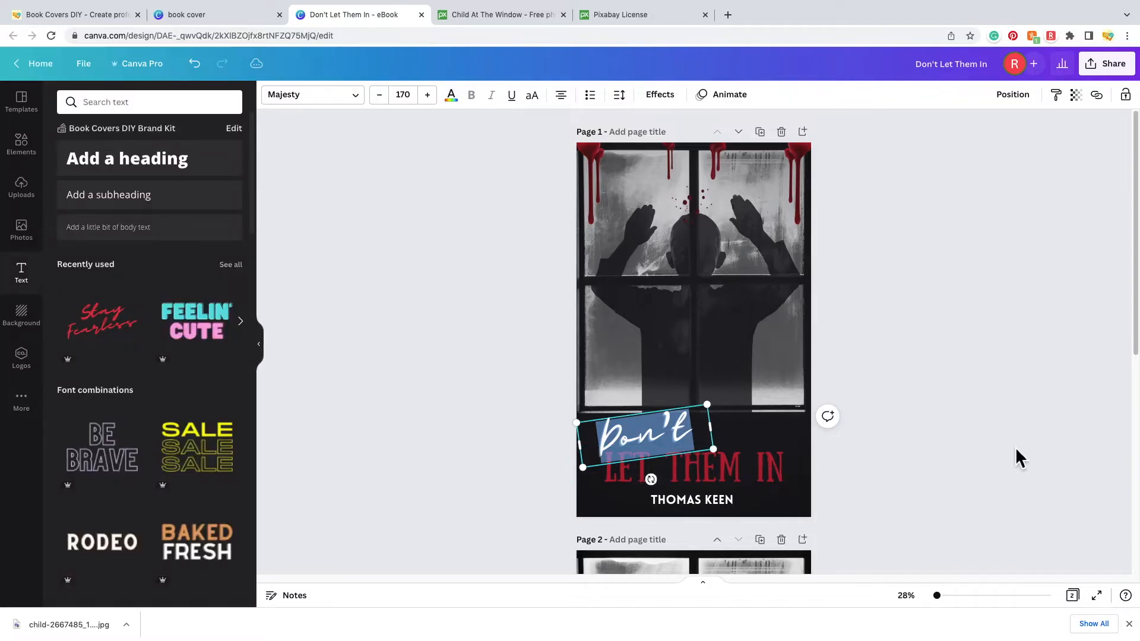
left_click(950, 440)
- Apply the Echo effect to Don't in the document's dark red
double_click(670, 439)
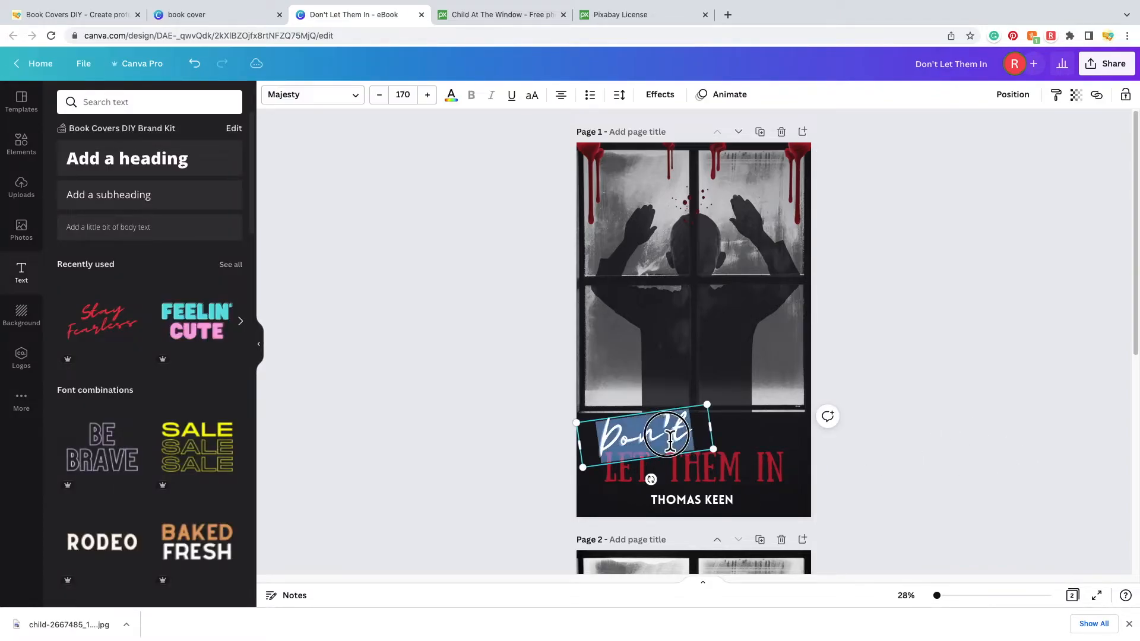
left_click(679, 102)
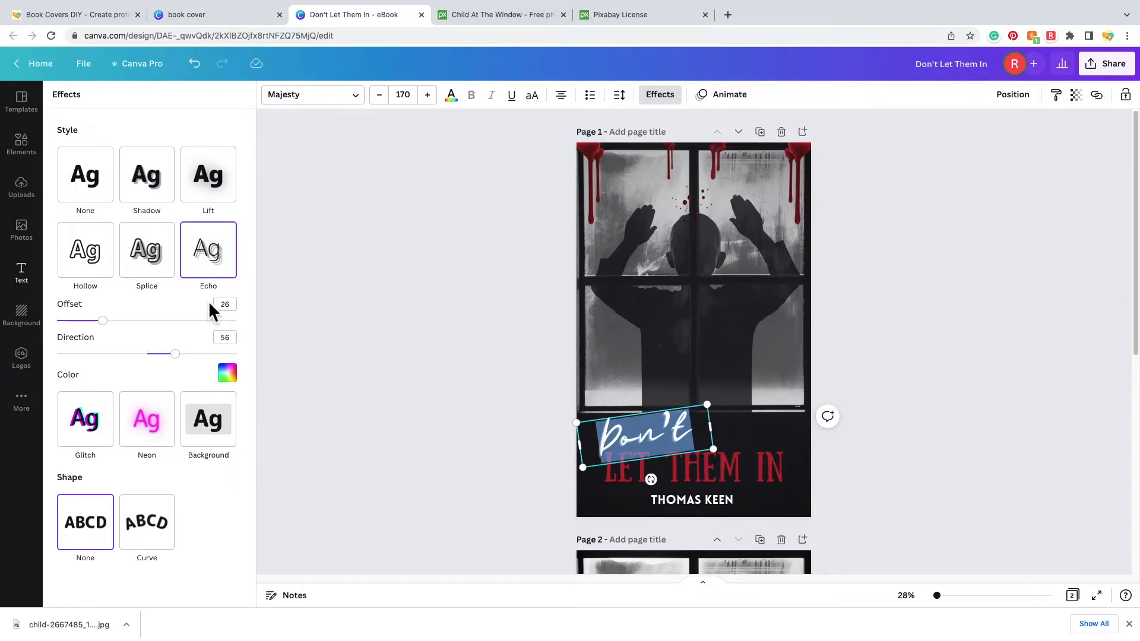
left_click(229, 379)
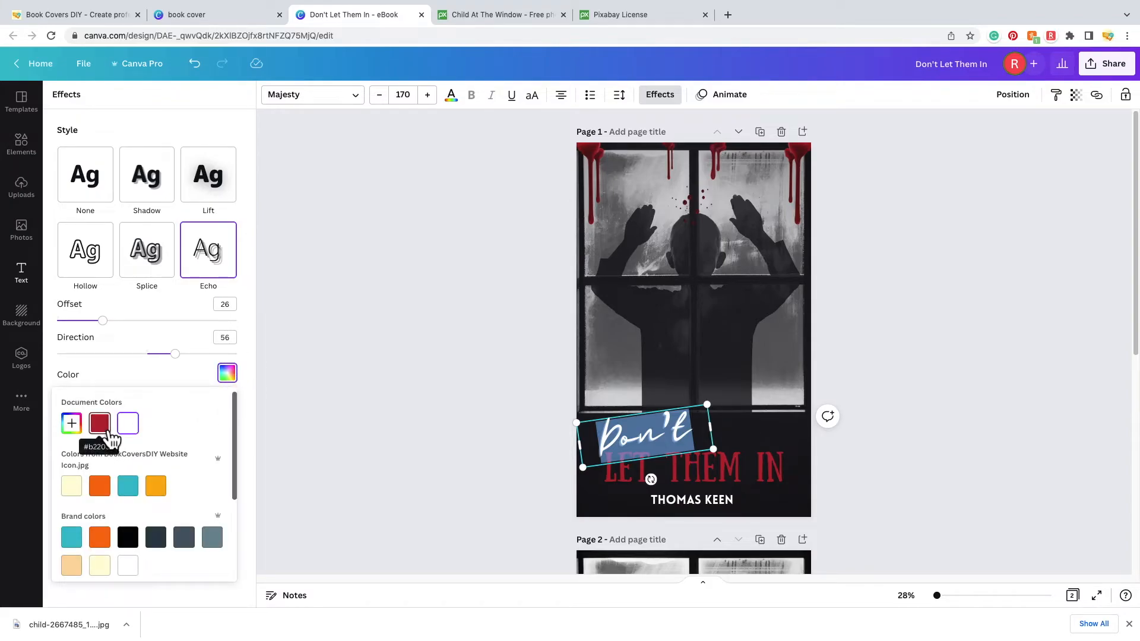
left_click(109, 438)
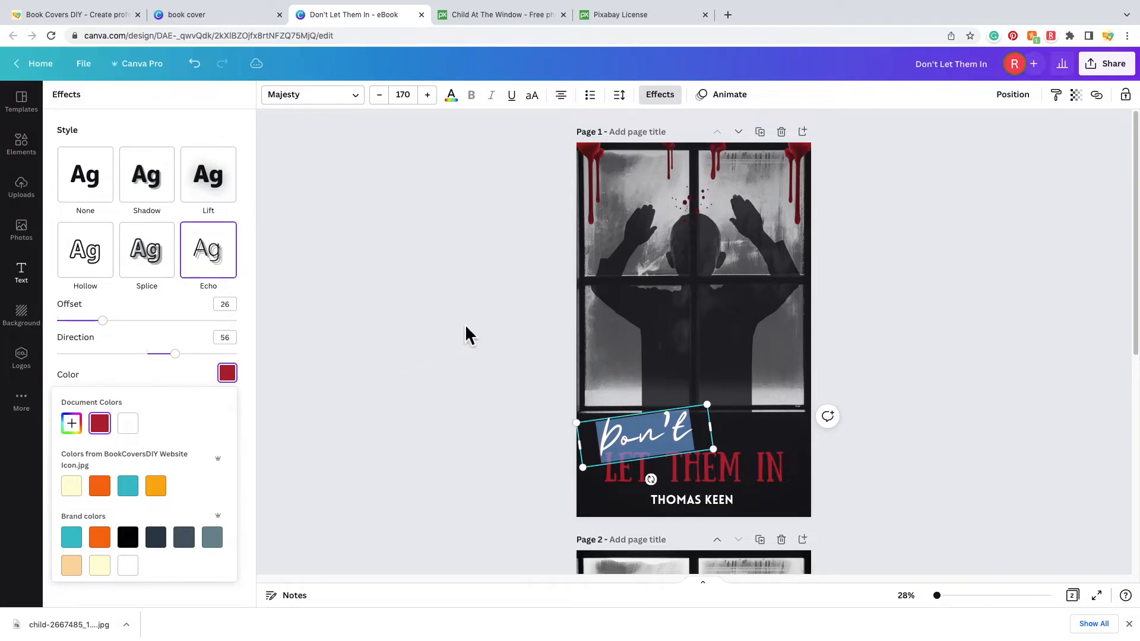
key("Escape")
key("Escape")
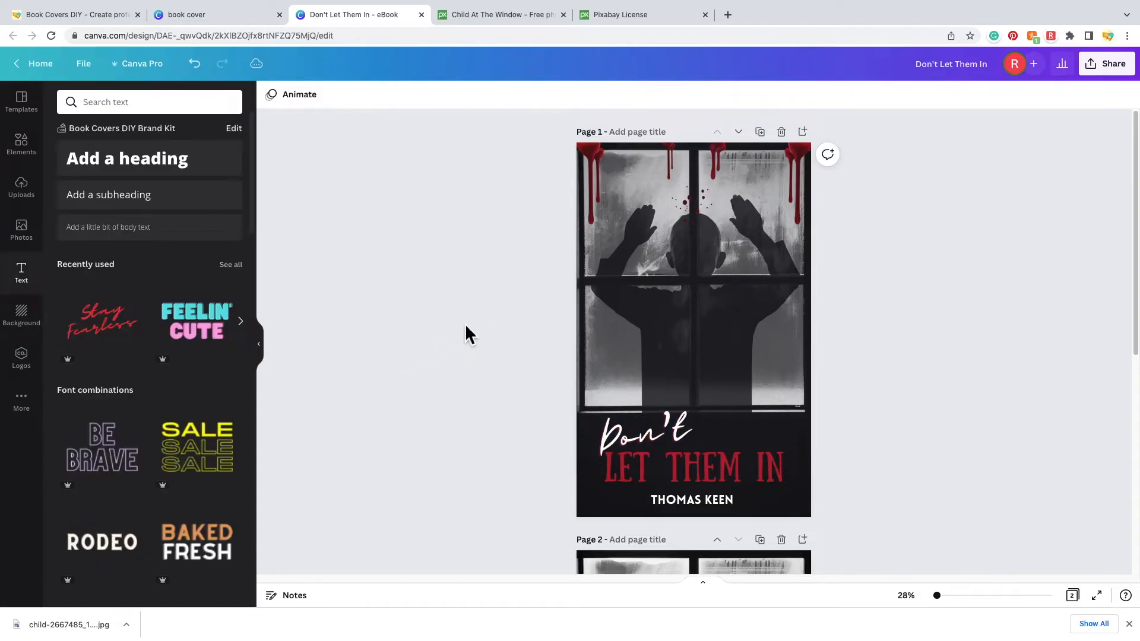
- Try bright red on the Don't letters, then undo so they stay white
left_click(647, 449)
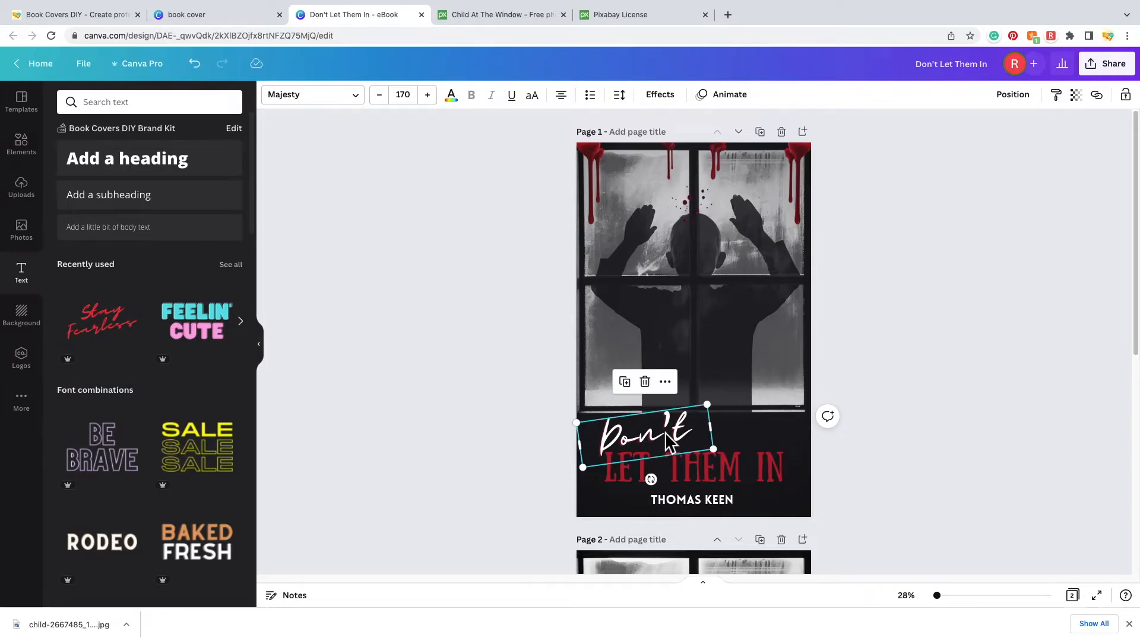
double_click(668, 440)
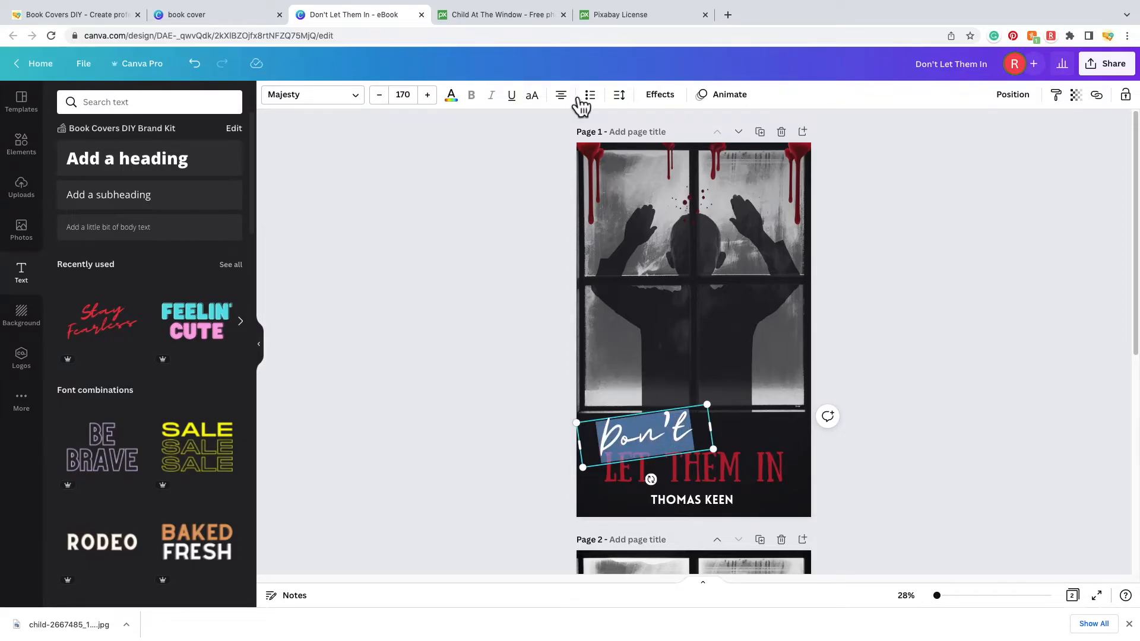
left_click(454, 101)
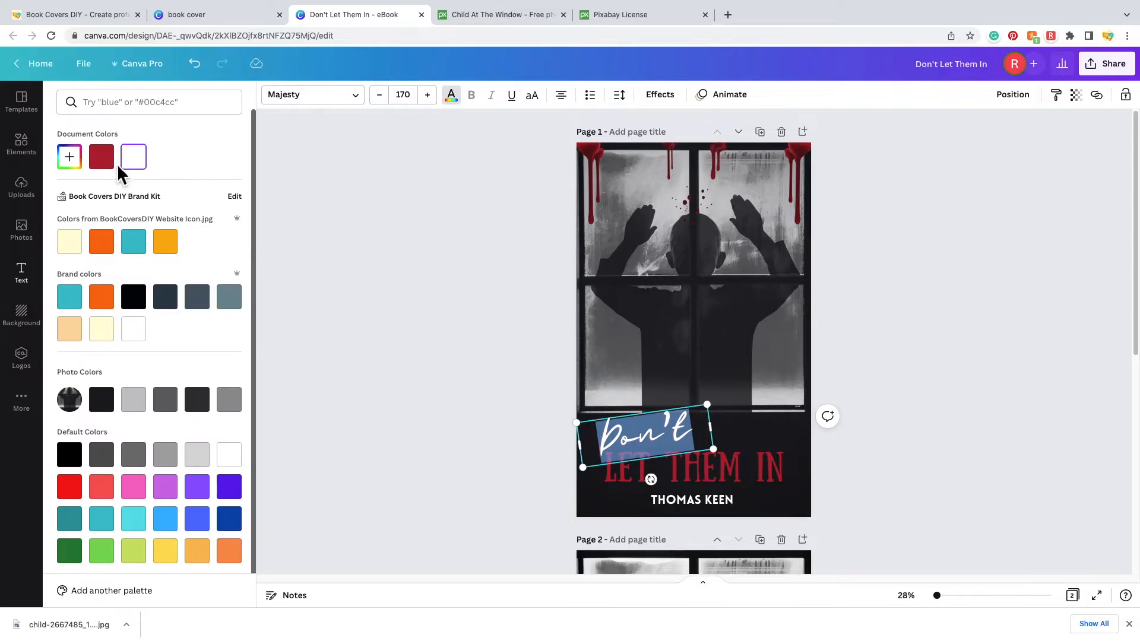
left_click(76, 494)
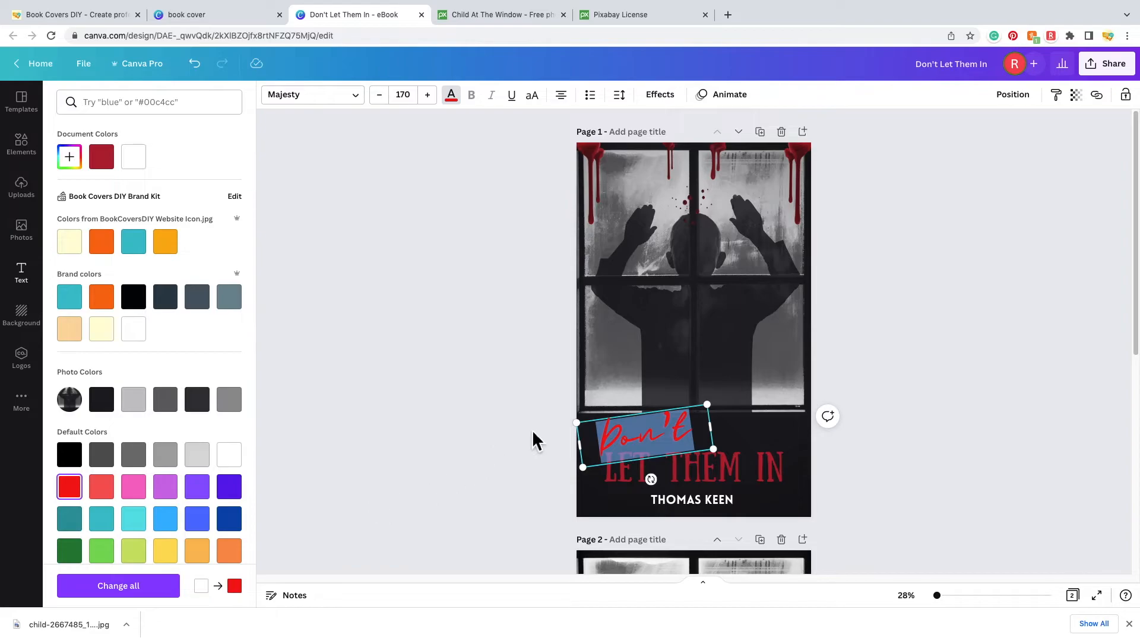
left_click(202, 71)
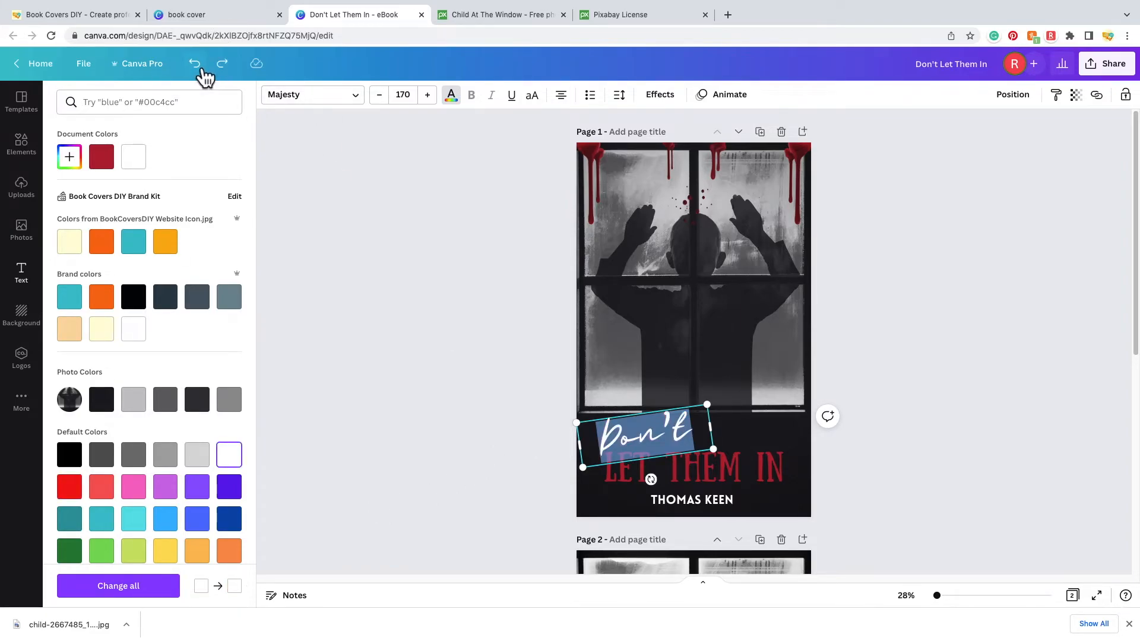
left_click(443, 415)
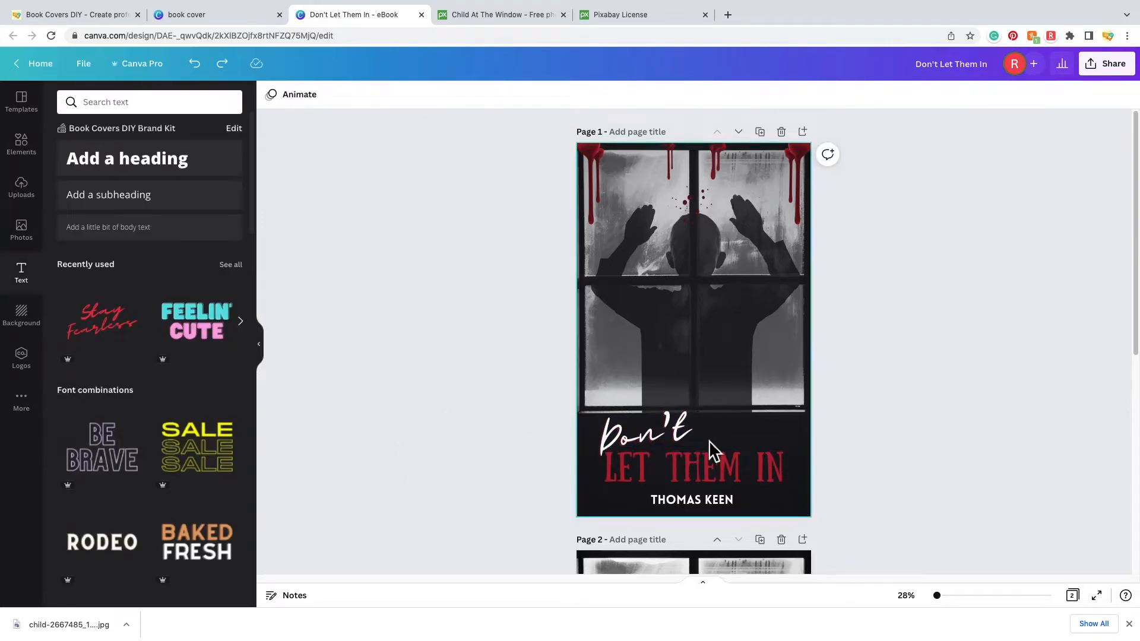
- Change the Don't echo colour to bright red
left_click(682, 435)
left_click(678, 438)
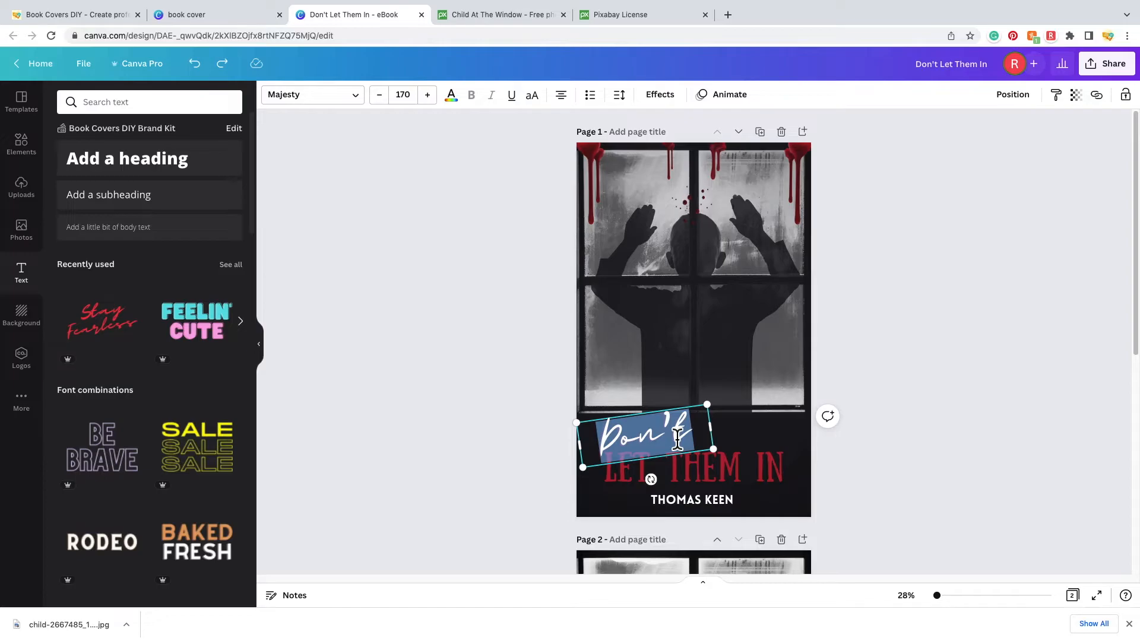
left_click(671, 98)
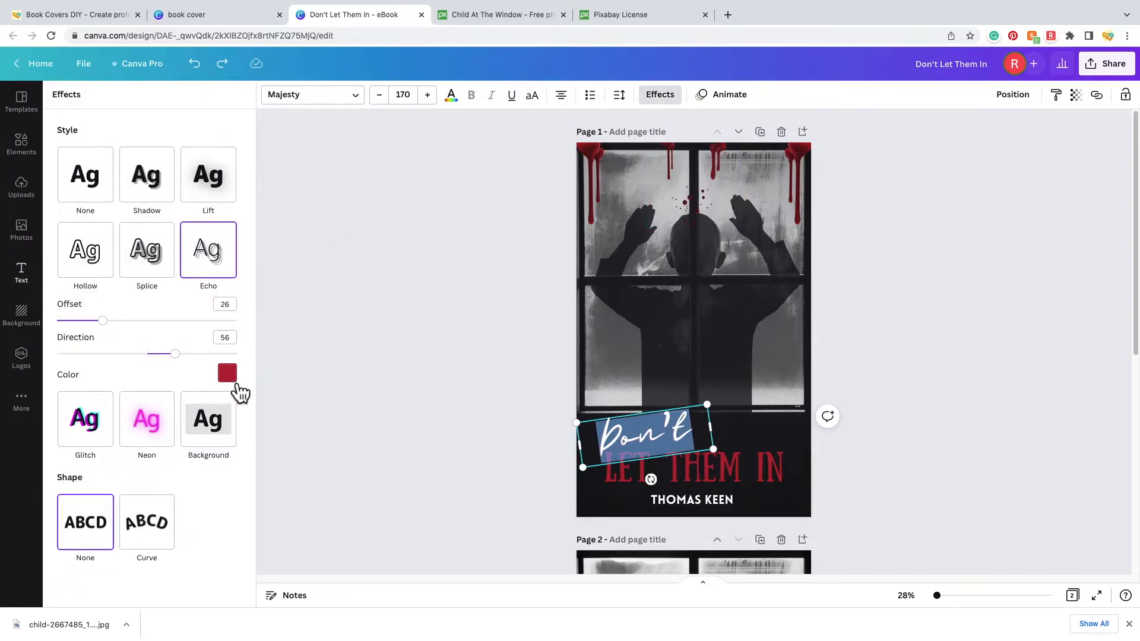
left_click(234, 380)
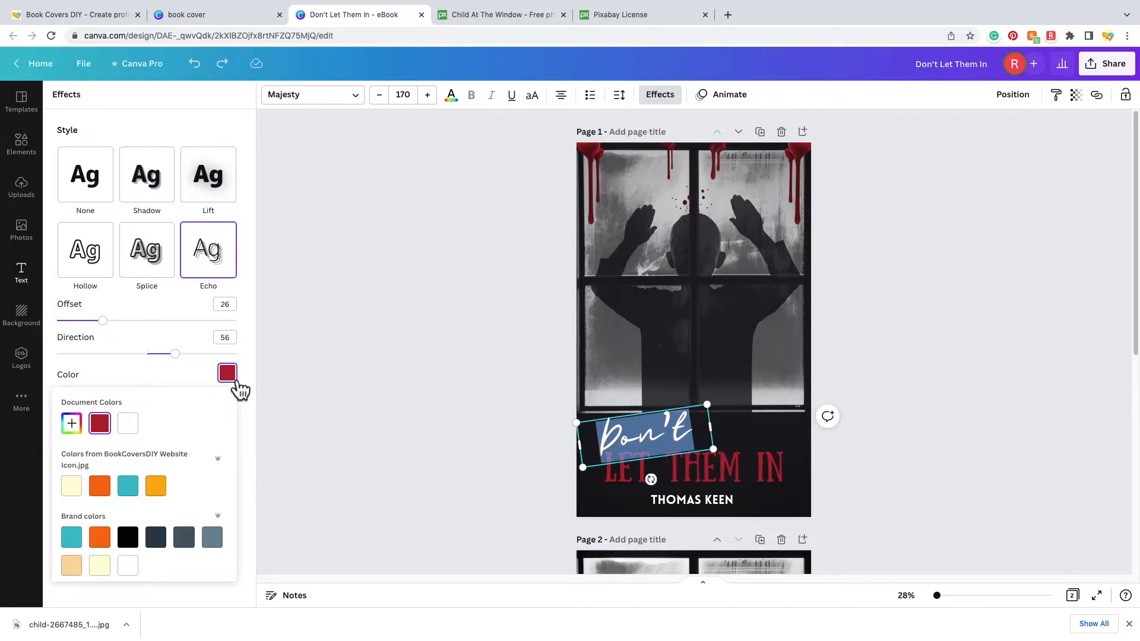
scroll(180, 443, "down", 5)
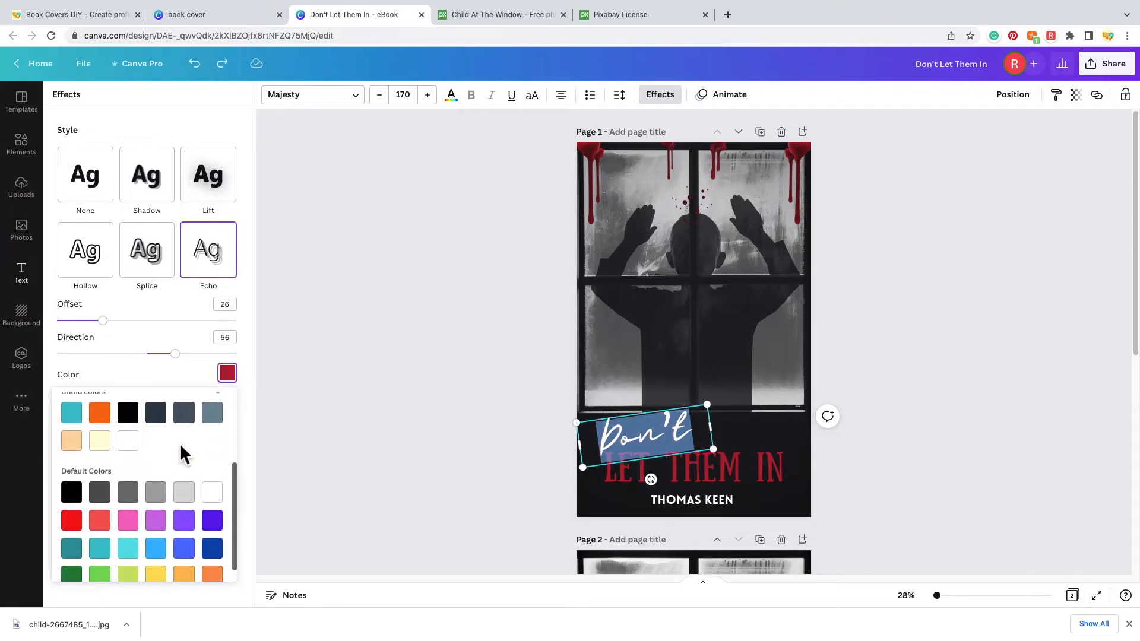
left_click(81, 522)
left_click(445, 428)
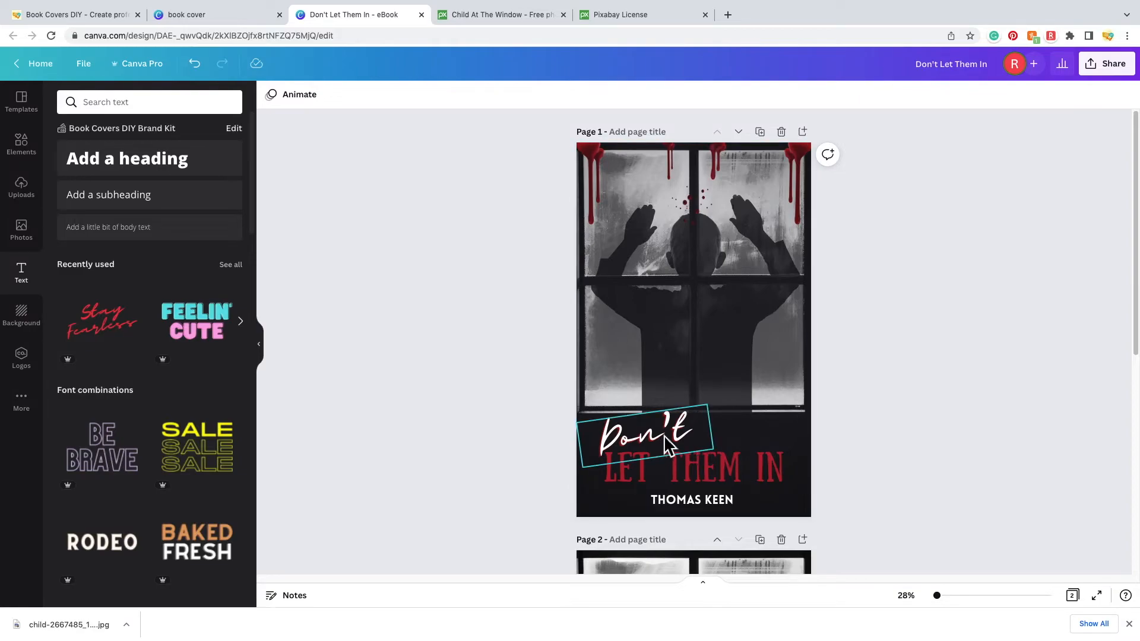
- Set the LET THEM IN title font size to 144
left_click(711, 466)
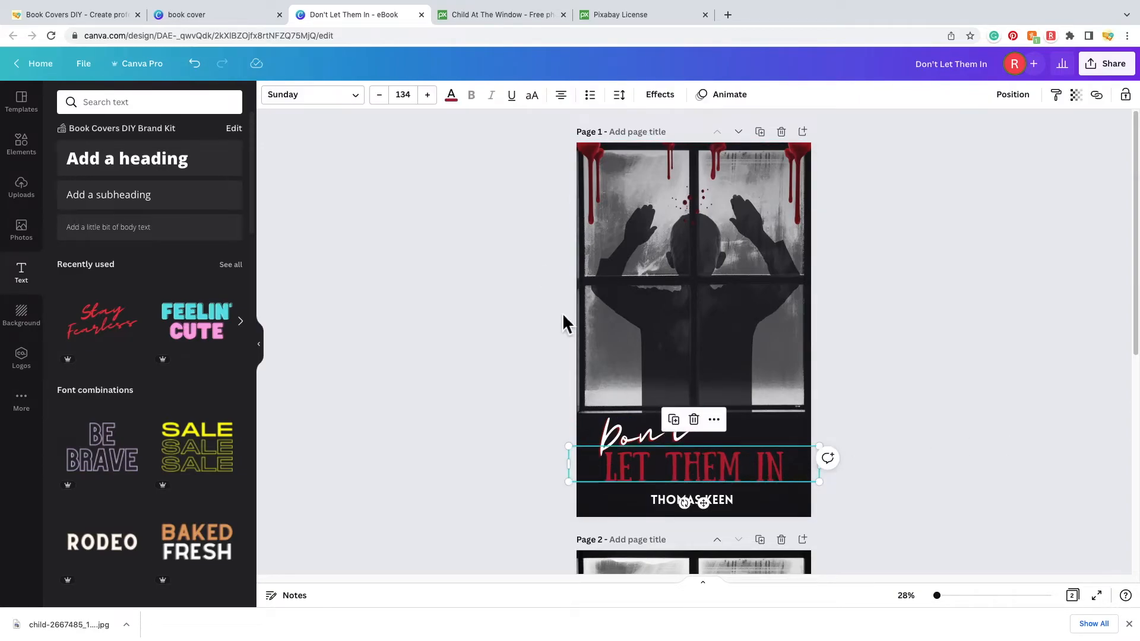
left_click(407, 96)
scroll(459, 307, "down", 1)
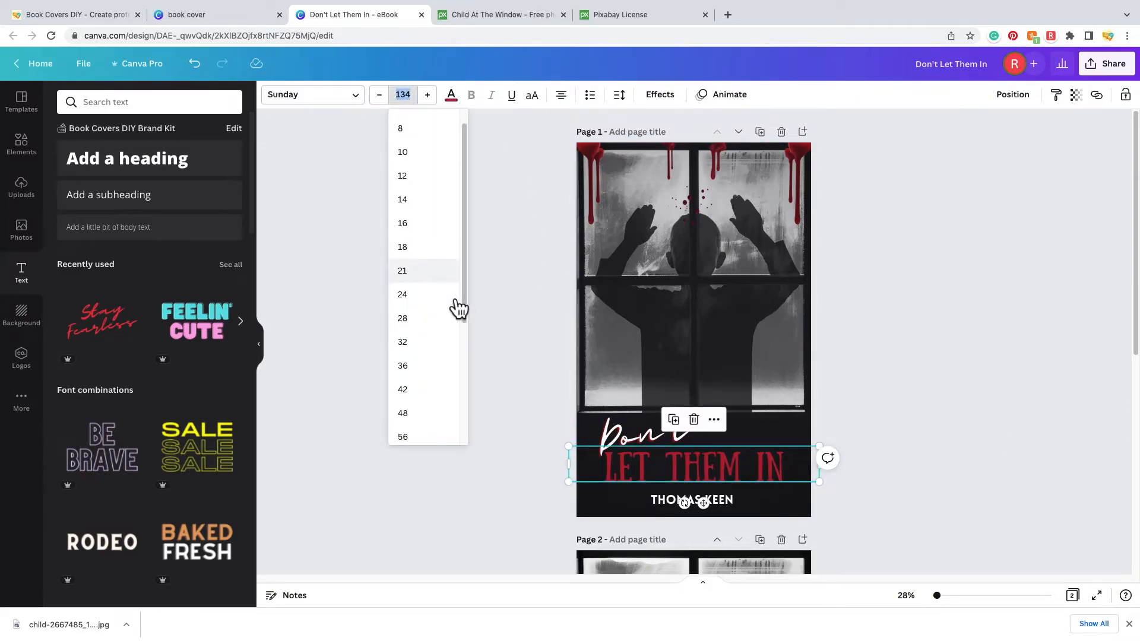
scroll(459, 308, "down", 5)
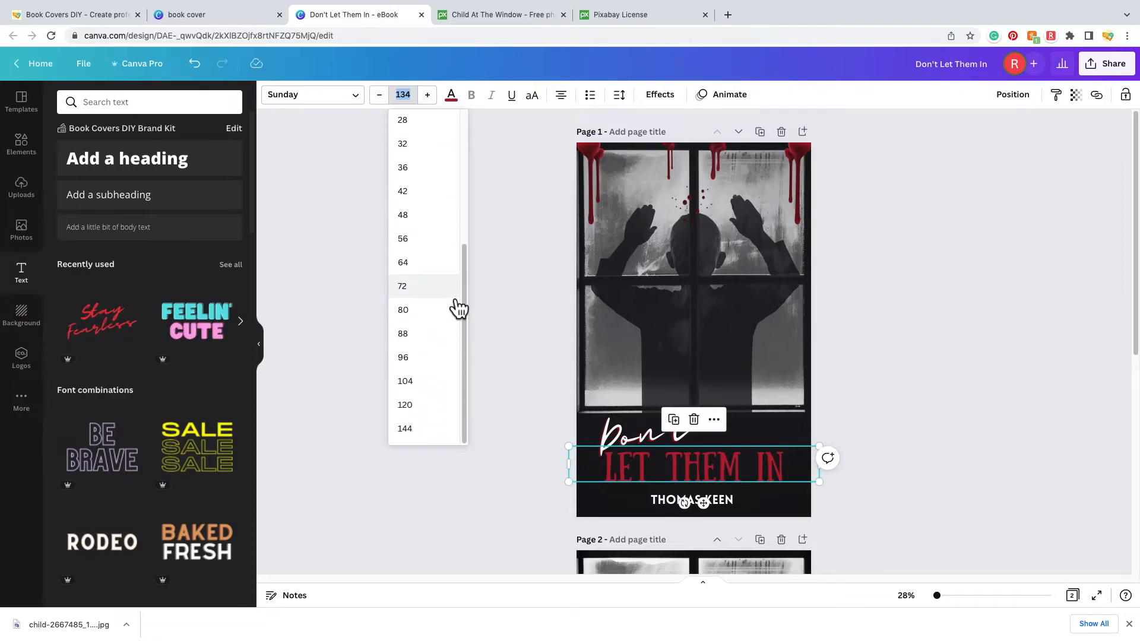
left_click(422, 427)
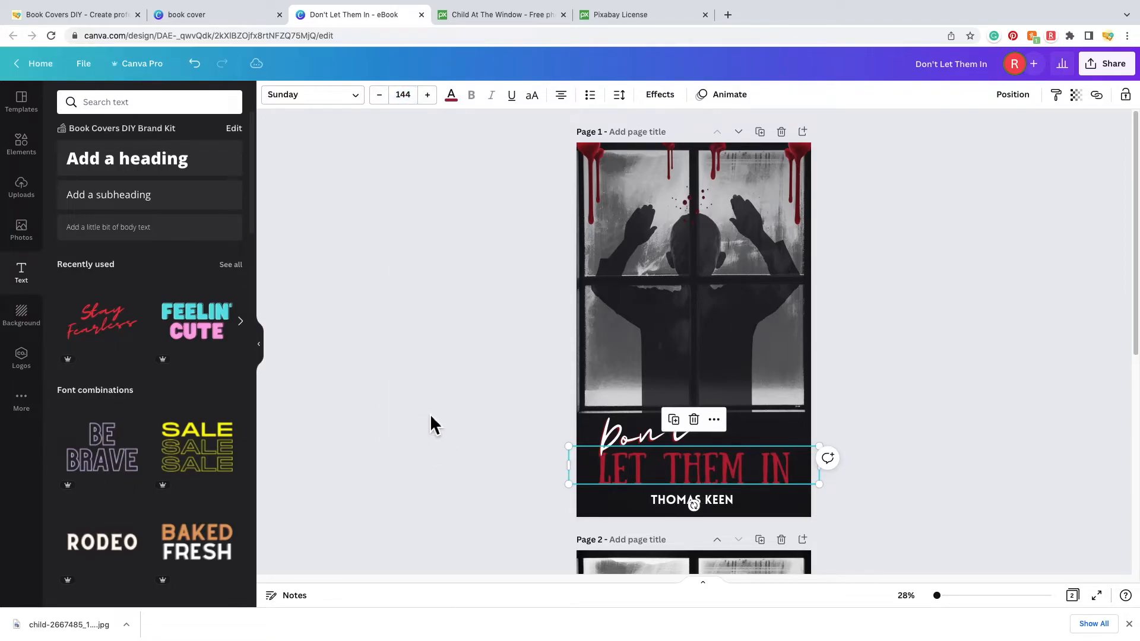
- Center Don't above the title and the author name below it, then scroll to page 2
left_click(662, 444)
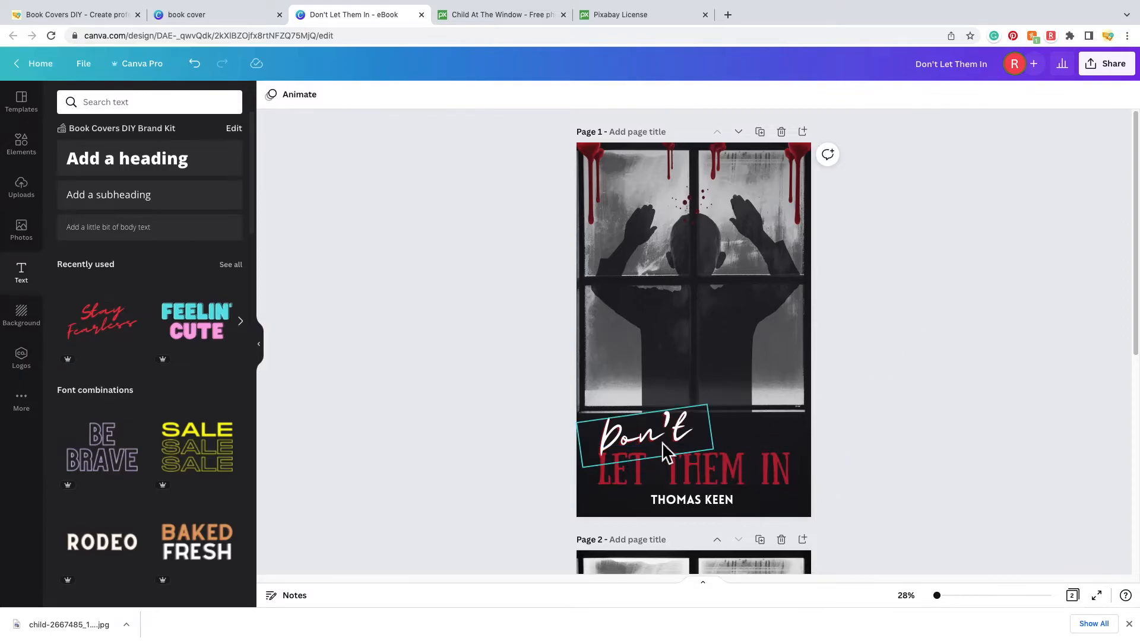
left_click_drag(664, 441, 668, 419)
left_click_drag(700, 473, 705, 475)
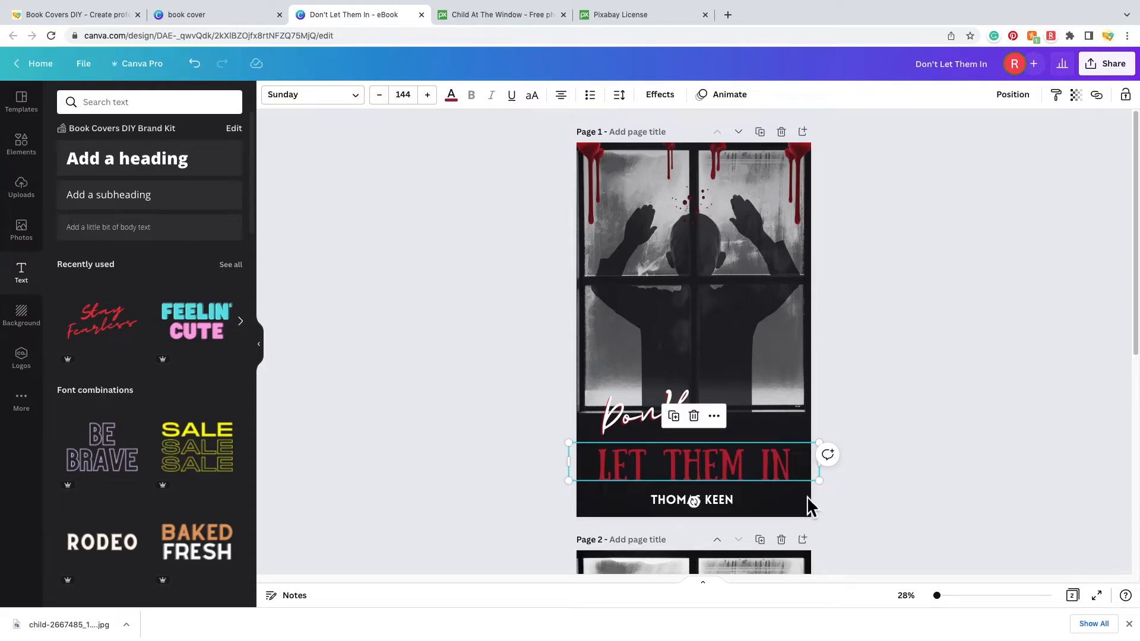
left_click_drag(701, 462, 706, 468)
left_click(674, 426)
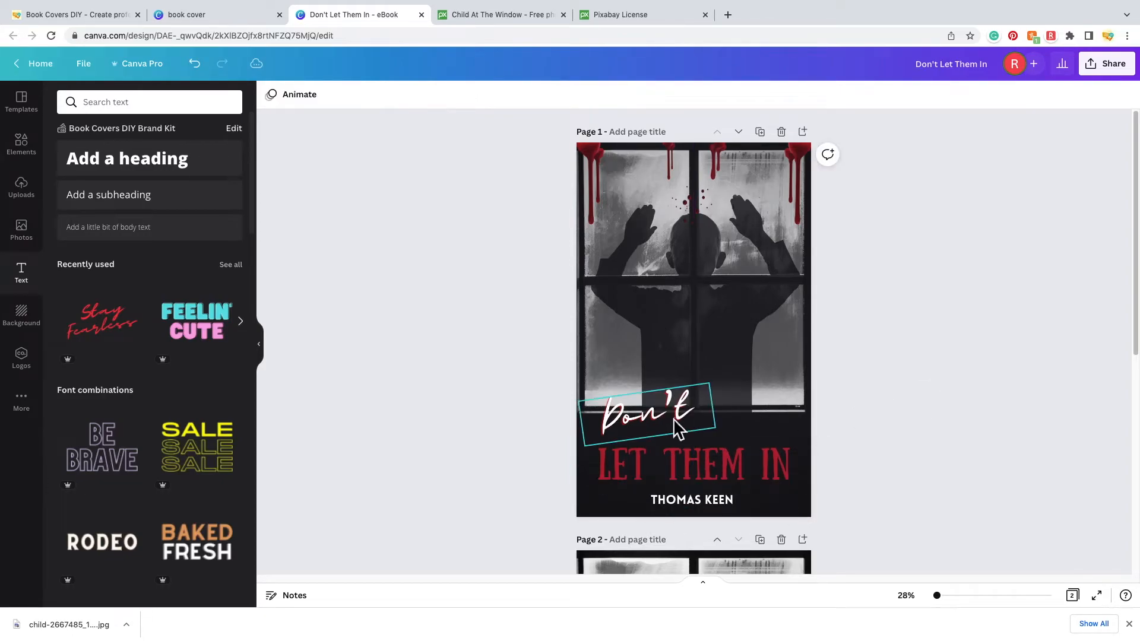
left_click_drag(674, 425, 668, 432)
left_click(704, 509)
left_click_drag(704, 508, 706, 508)
left_click(917, 425)
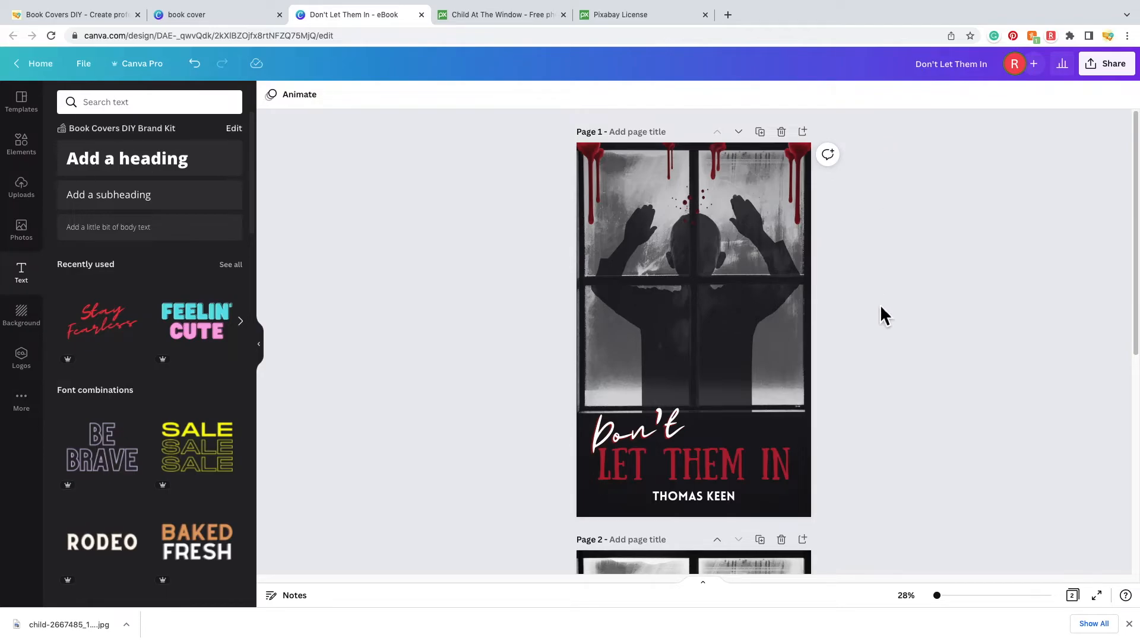
scroll(882, 328, "down", 3)
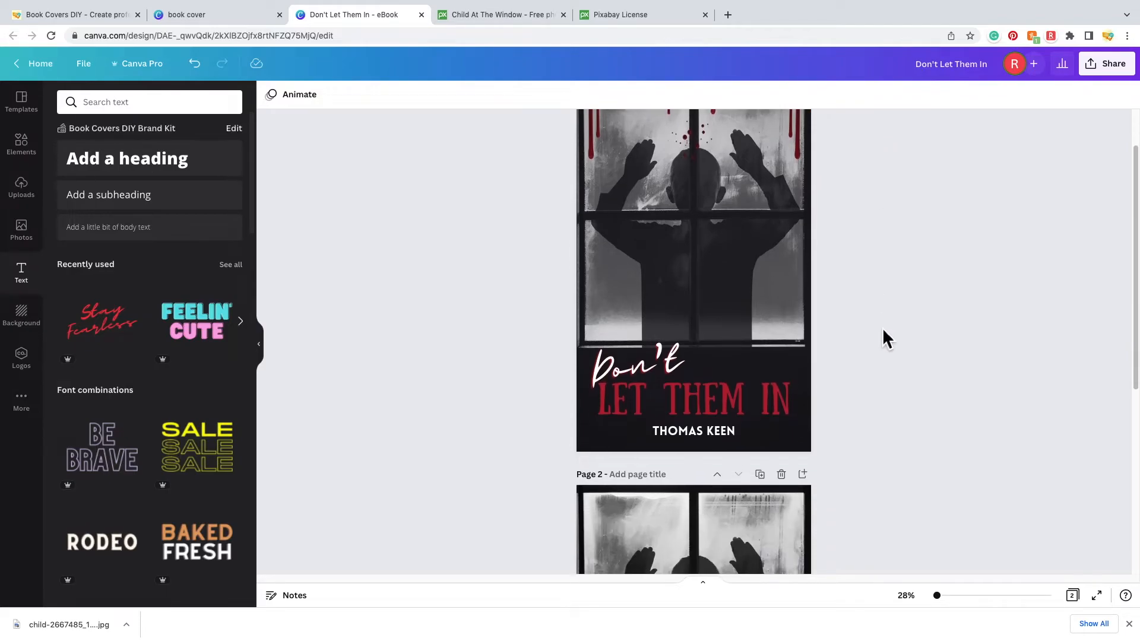
scroll(883, 330, "down", 5)
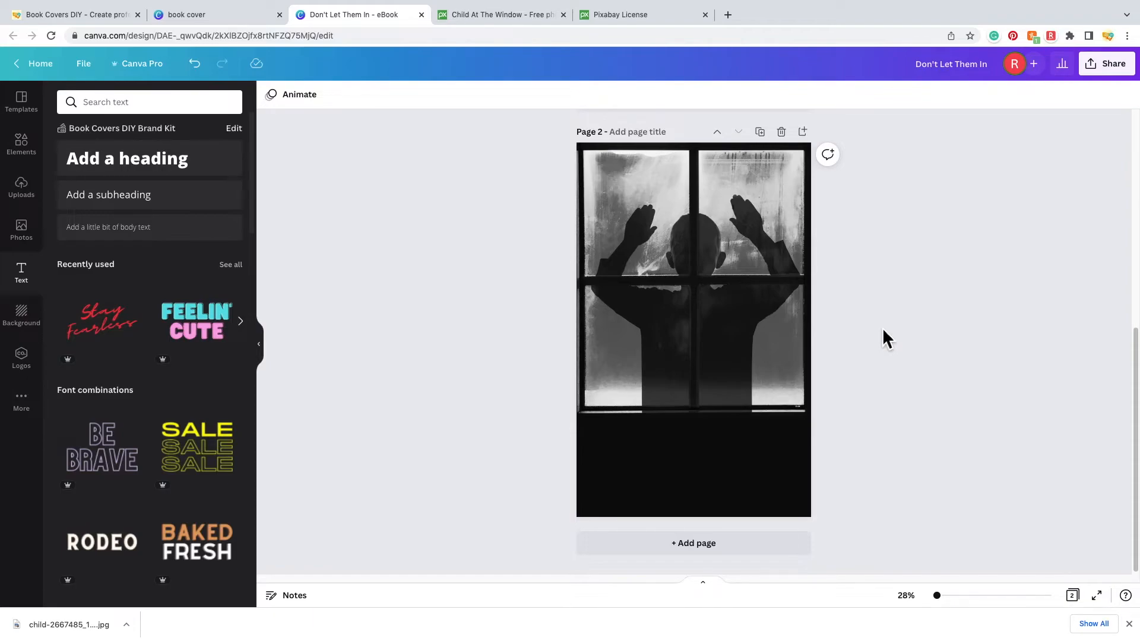
- Crop the page 2 window photo and stretch it past the bottom-right corner
scroll(897, 347, "up", 5)
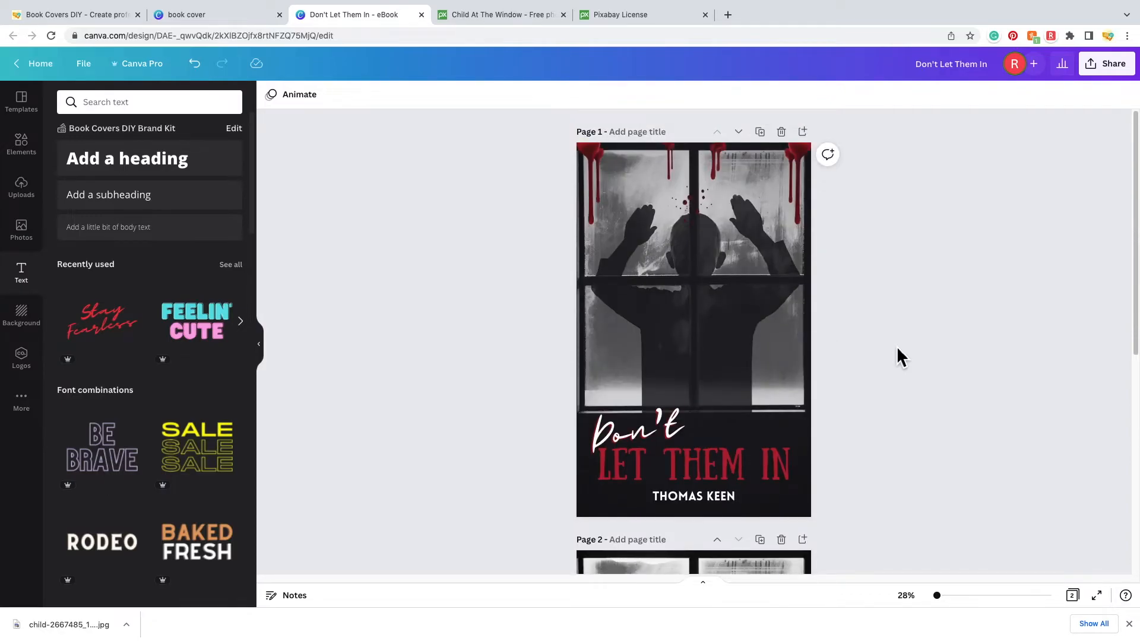
scroll(896, 346, "down", 3)
scroll(892, 371, "up", 3)
scroll(920, 309, "down", 5)
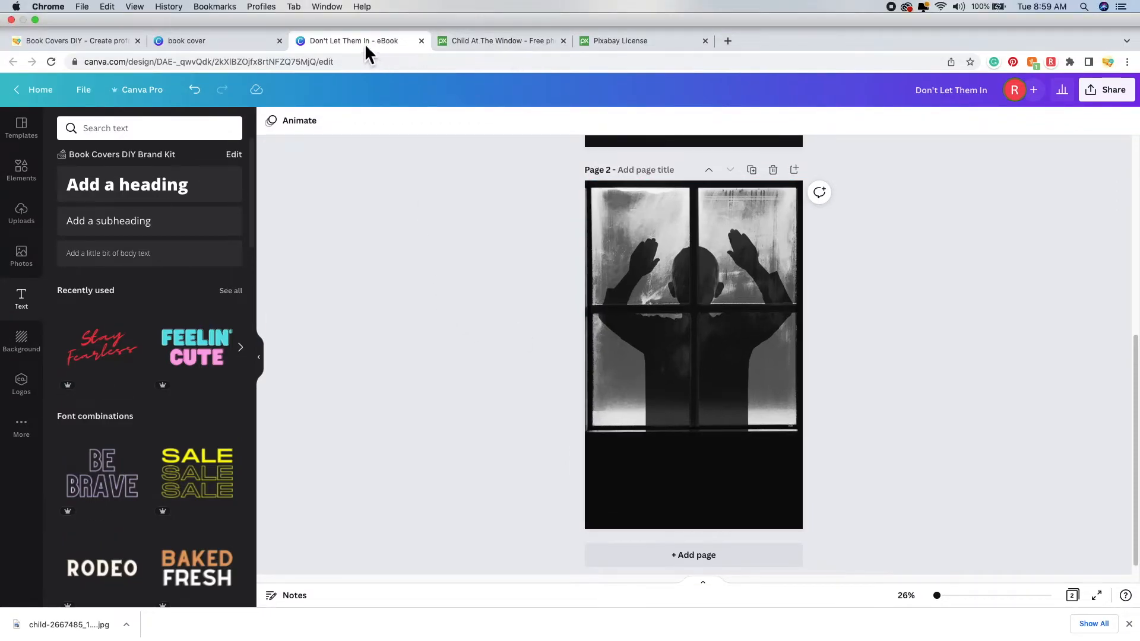
left_click(758, 389)
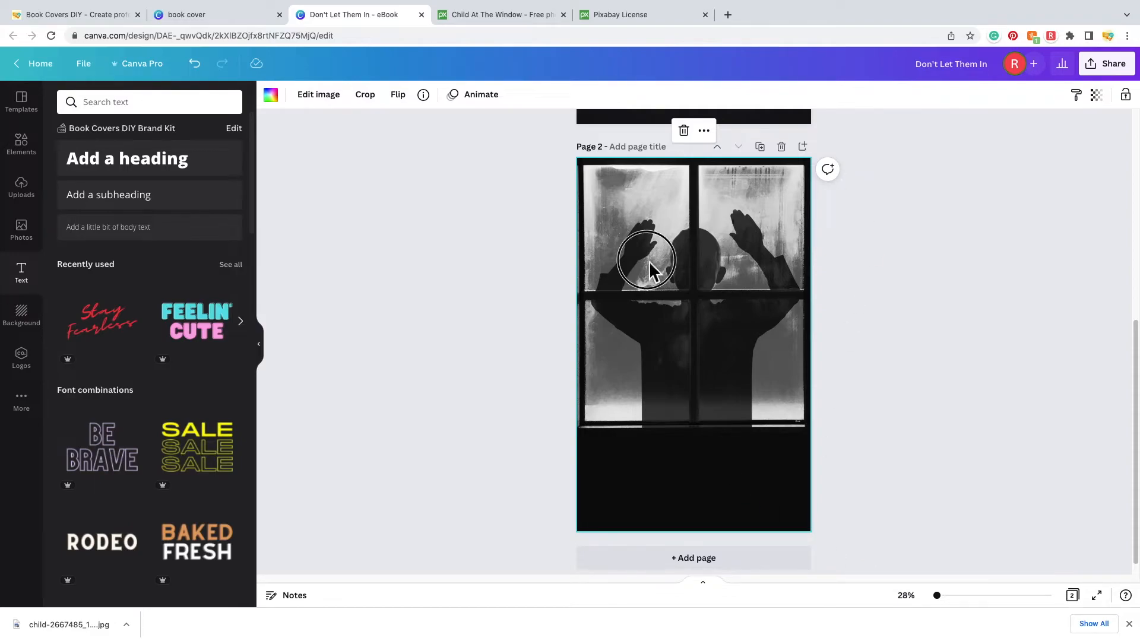
left_click(669, 261)
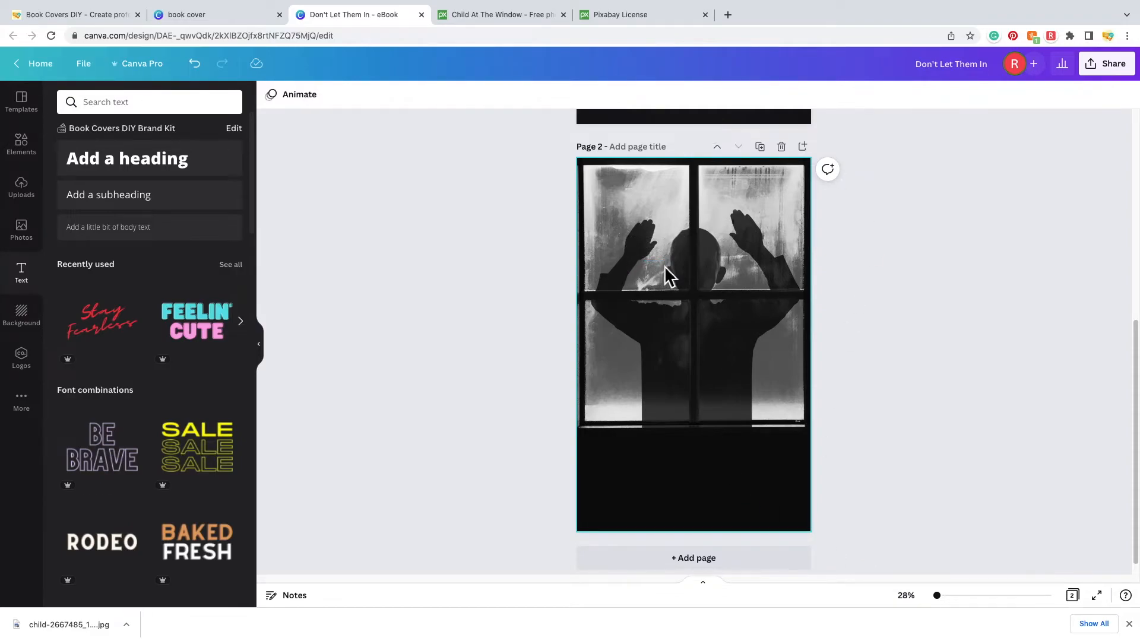
double_click(705, 330)
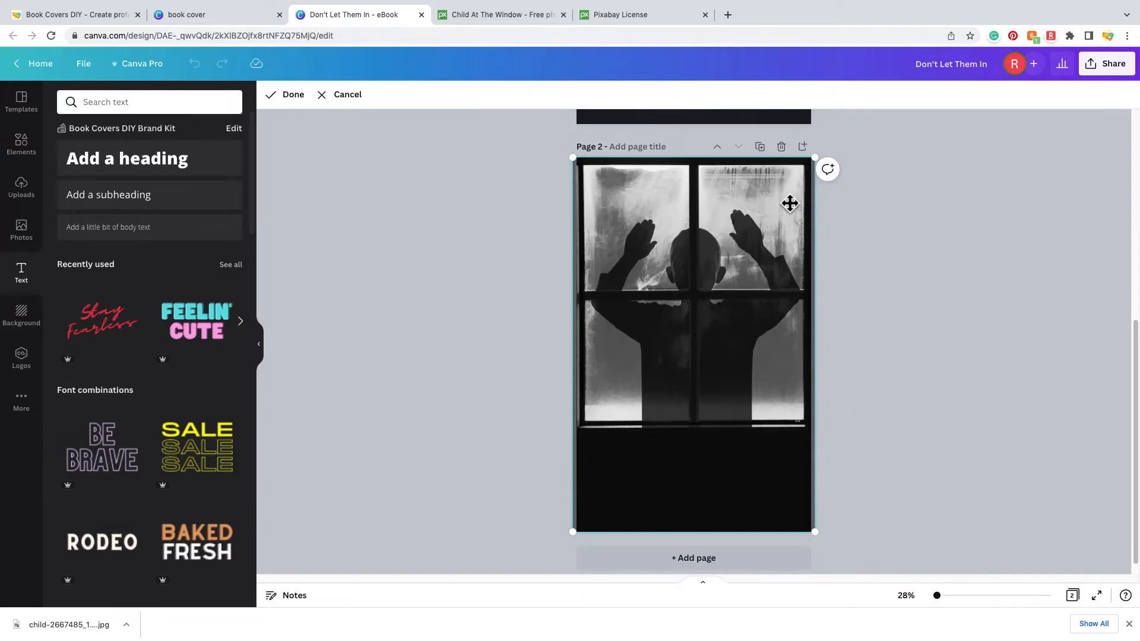
left_click_drag(828, 540, 877, 585)
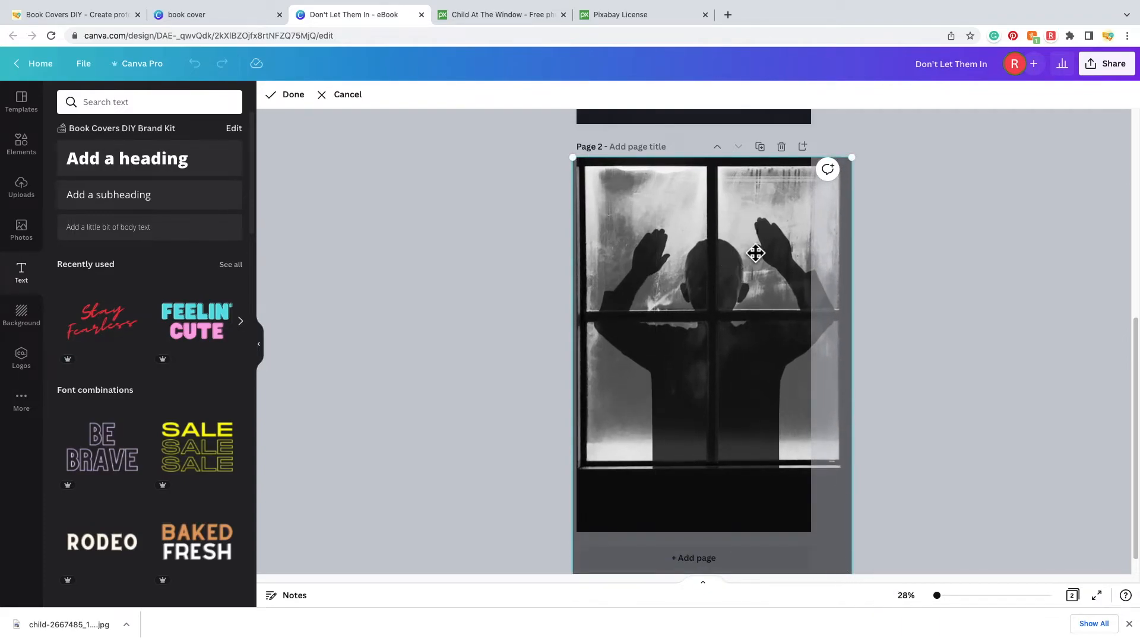
- Extend the photo toward the top corners and reposition it so it fills page 2
left_click_drag(853, 158, 917, 141)
left_click_drag(756, 264, 717, 343)
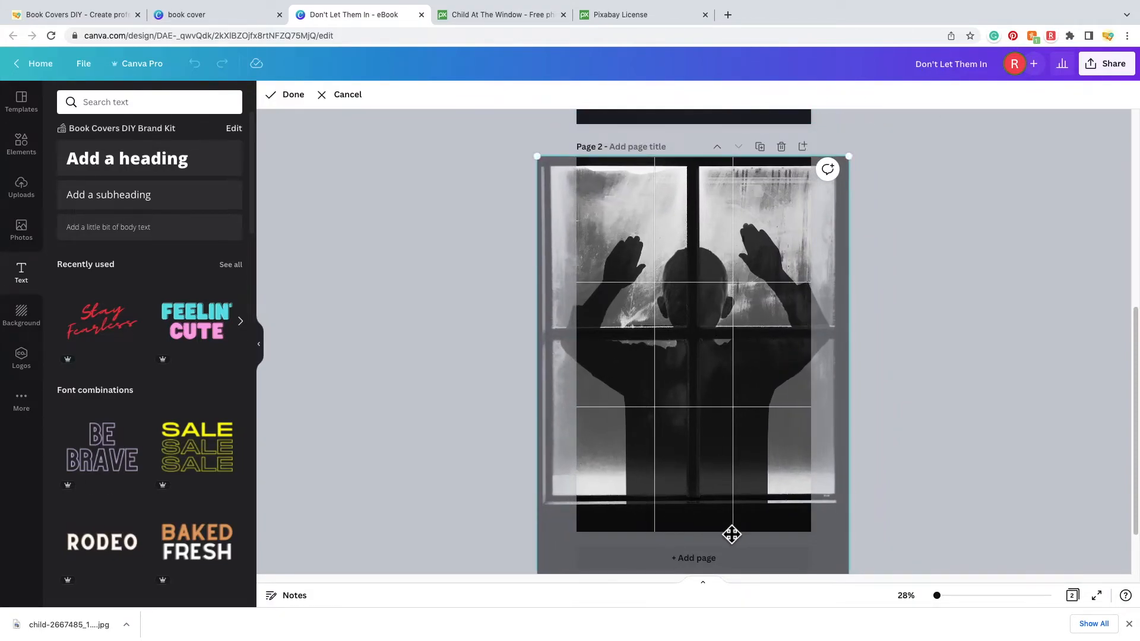
left_click_drag(540, 170, 516, 129)
left_click_drag(724, 348, 728, 354)
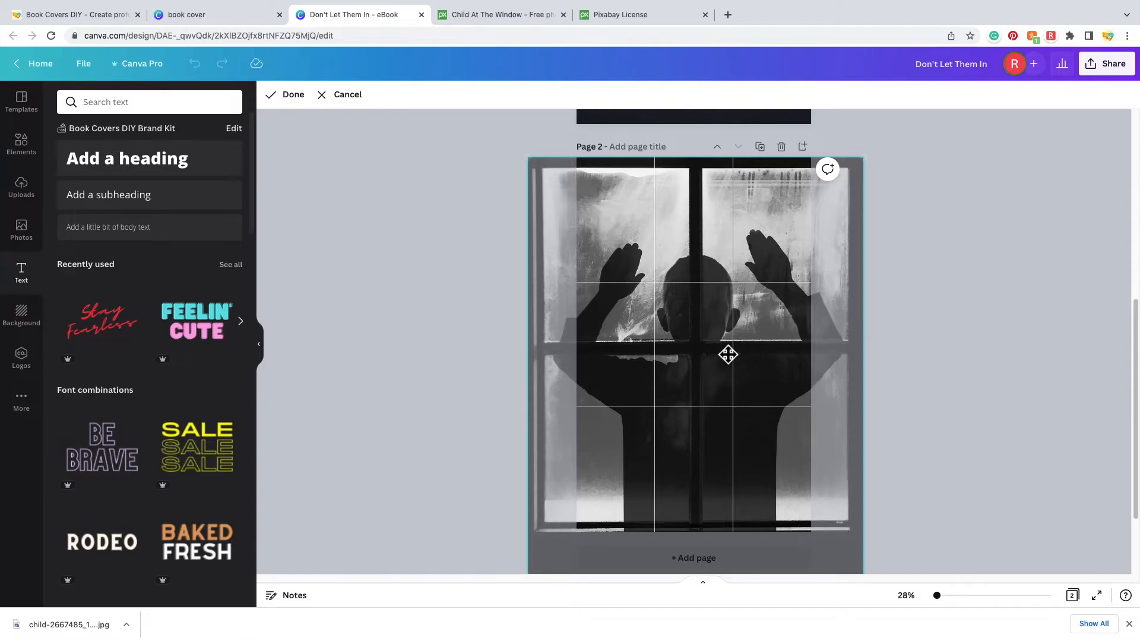
left_click(411, 279)
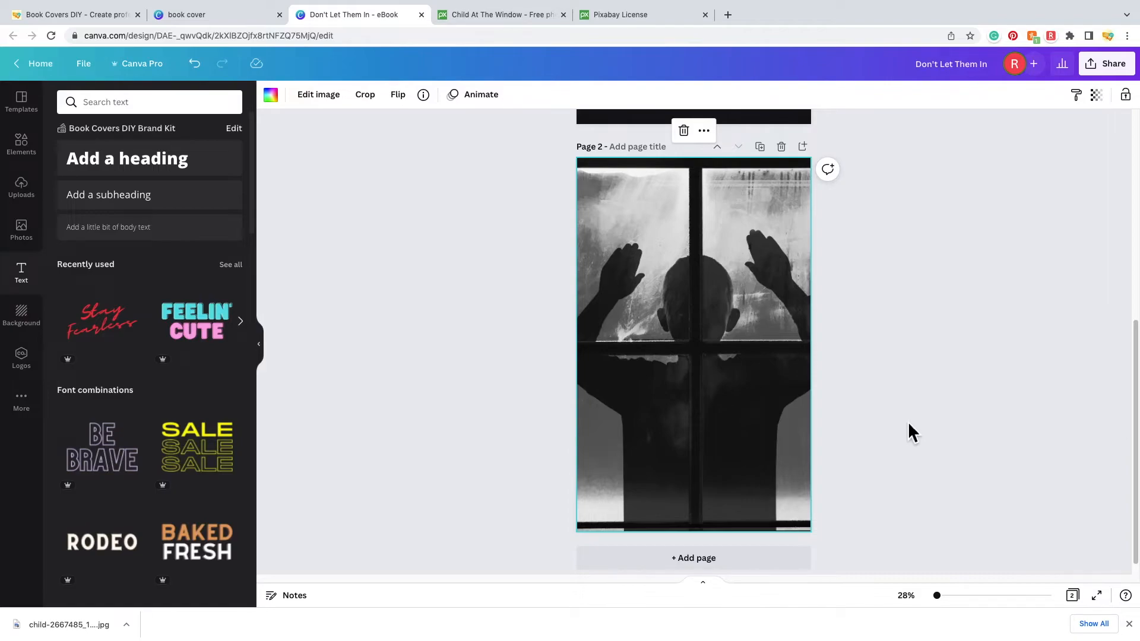
scroll(742, 390, "down", 1)
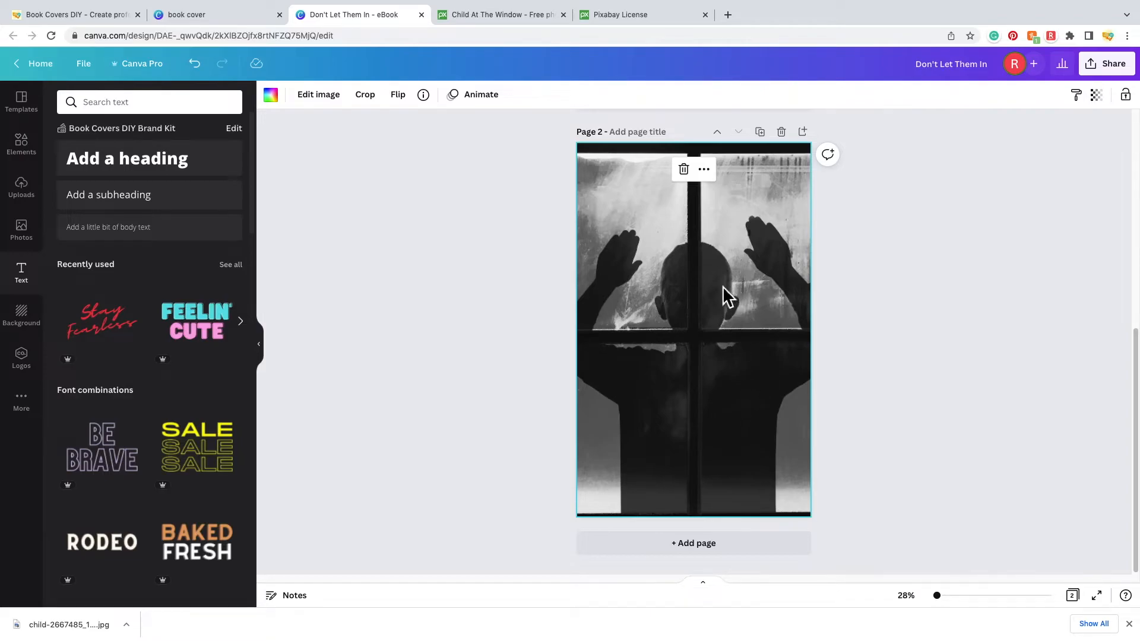
scroll(711, 369, "up", 10)
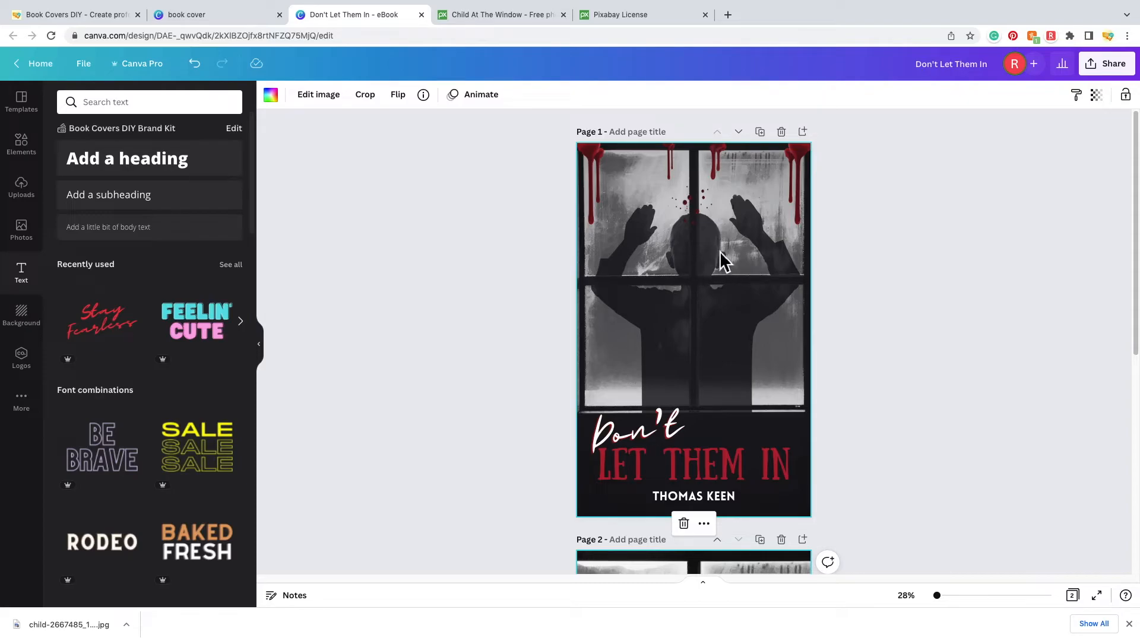
scroll(753, 338, "down", 5)
scroll(754, 337, "down", 2)
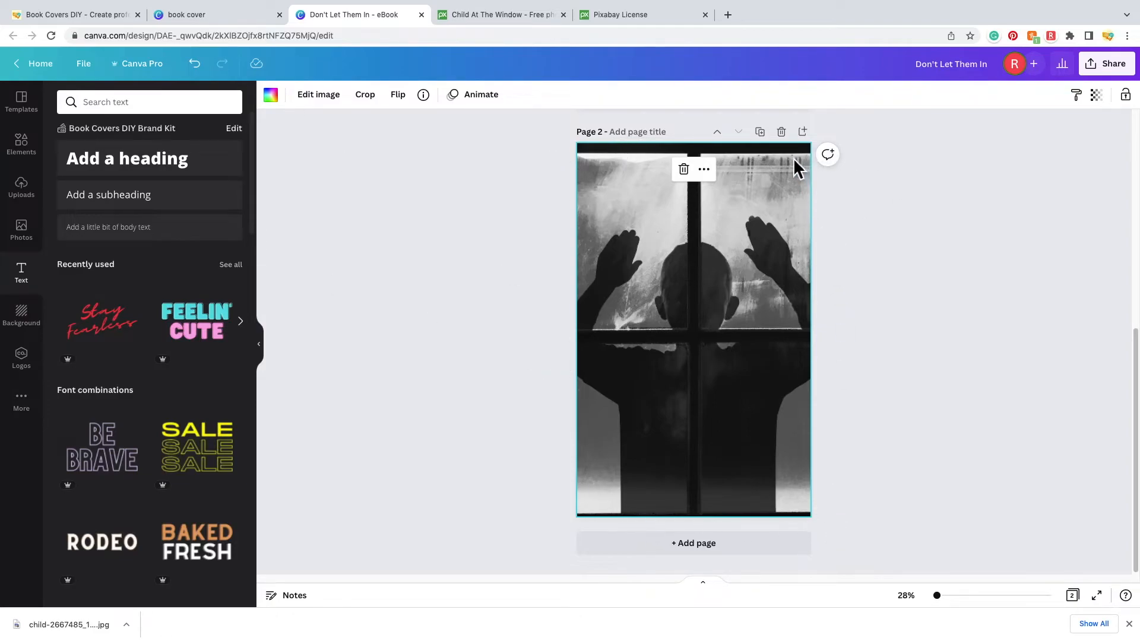
- Open the photo's image edits and show all Photogenic filters
left_click(326, 99)
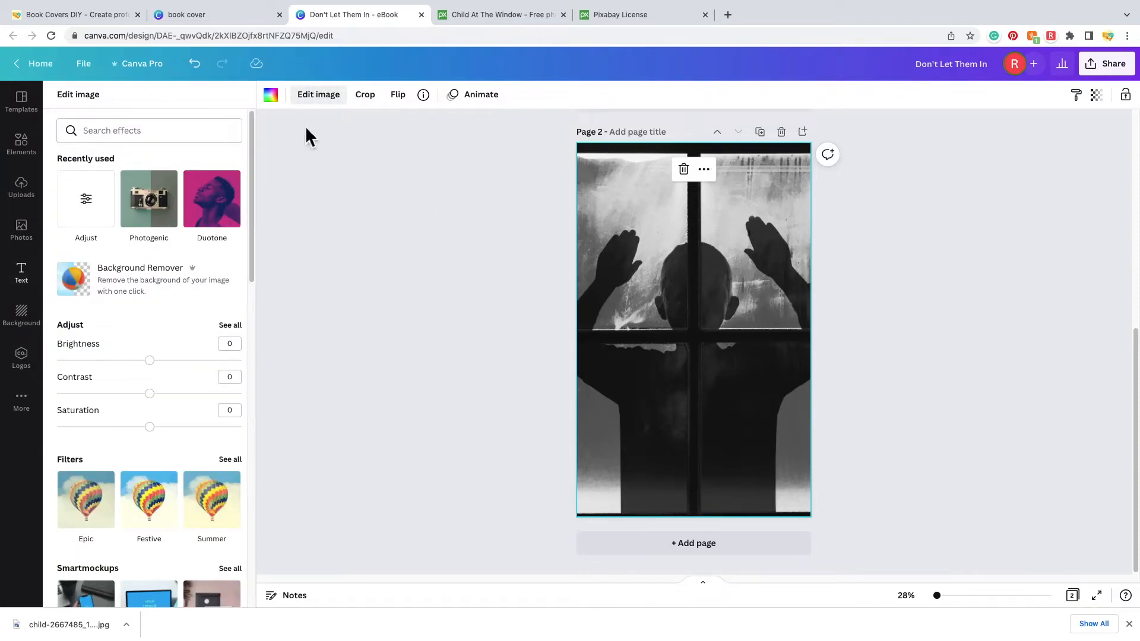
scroll(150, 403, "down", 5)
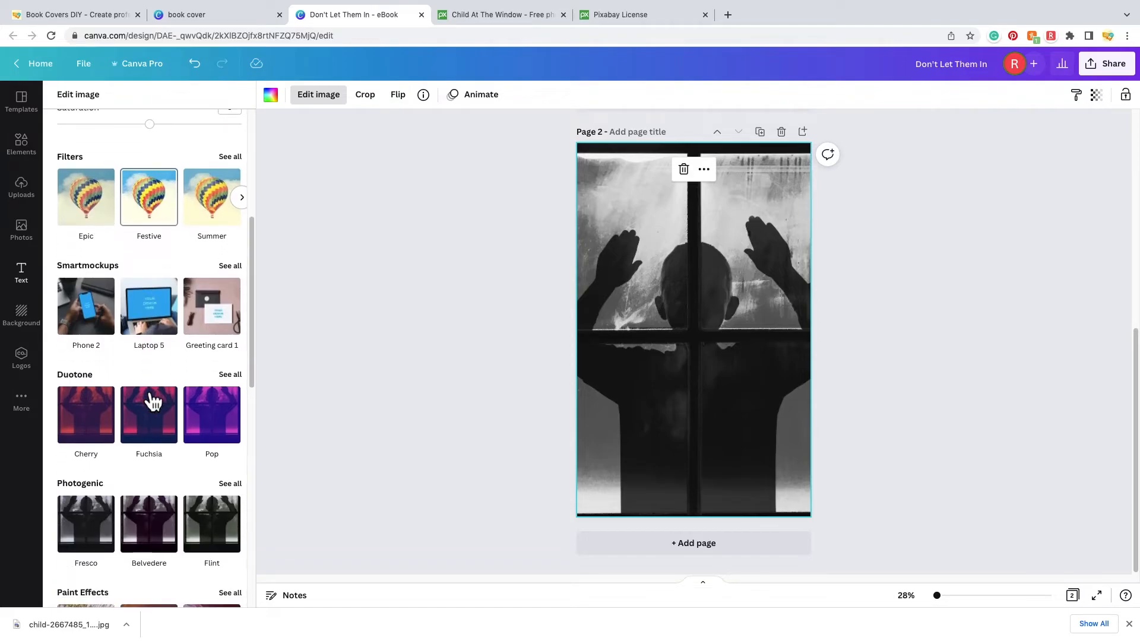
scroll(153, 401, "down", 2)
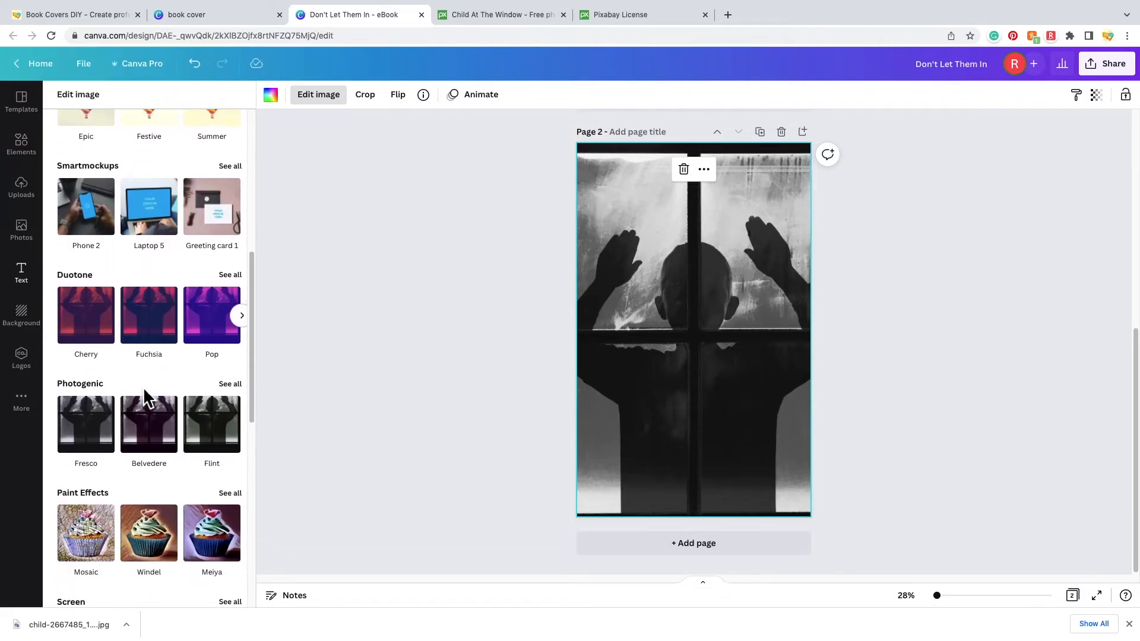
left_click(230, 382)
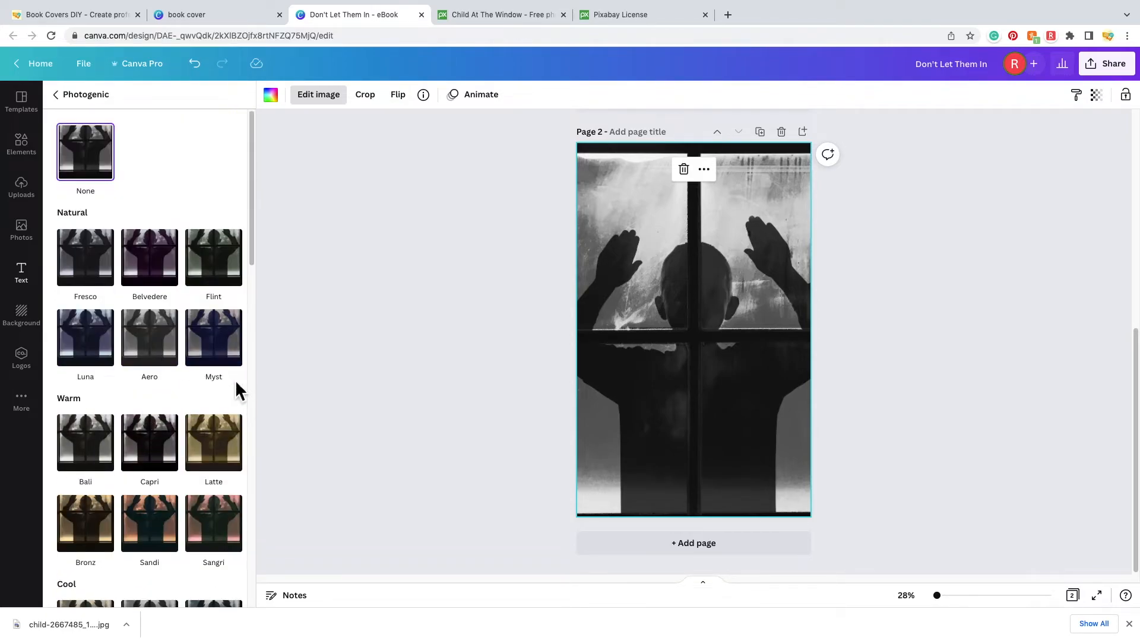
scroll(178, 206, "down", 5)
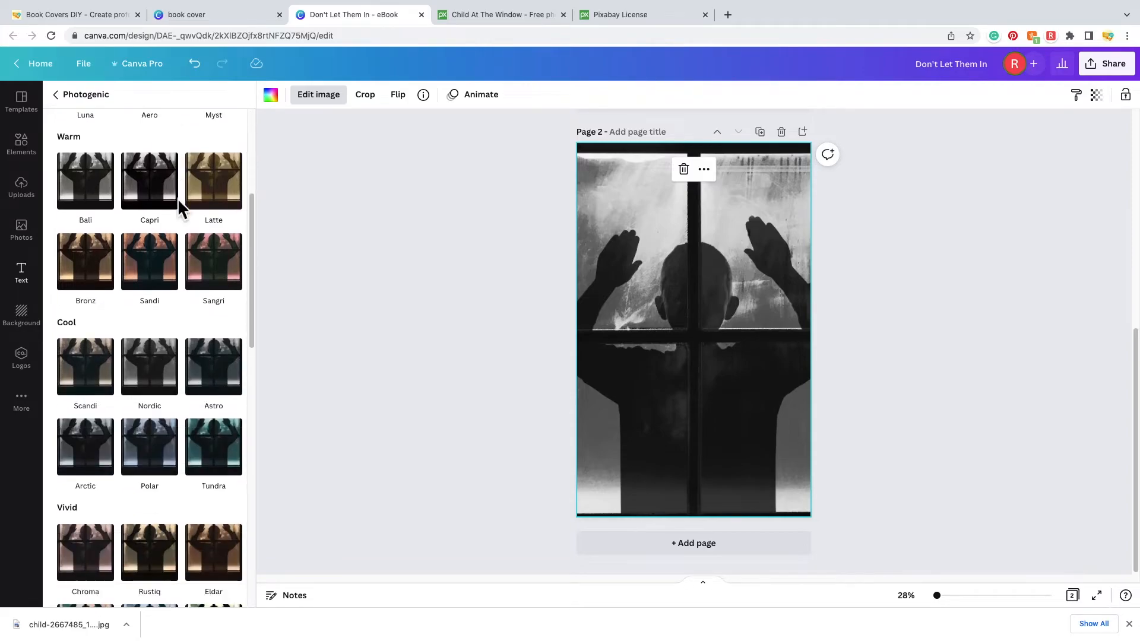
scroll(179, 205, "down", 6)
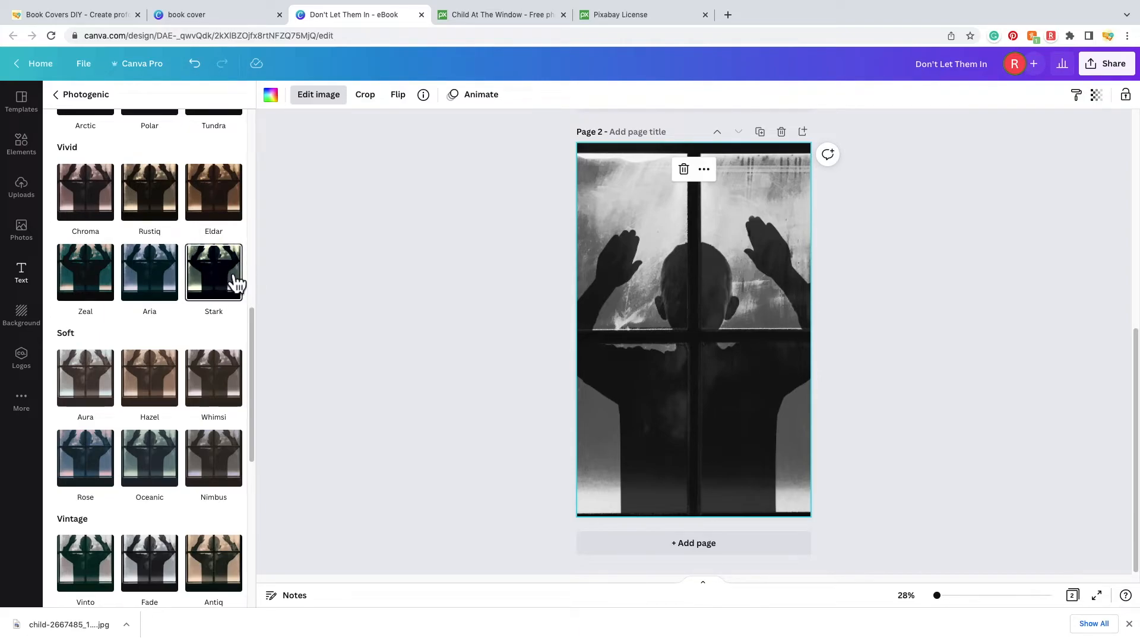
- Try the Stark, Noir and Newspaper filters, settling on Noir
left_click(235, 285)
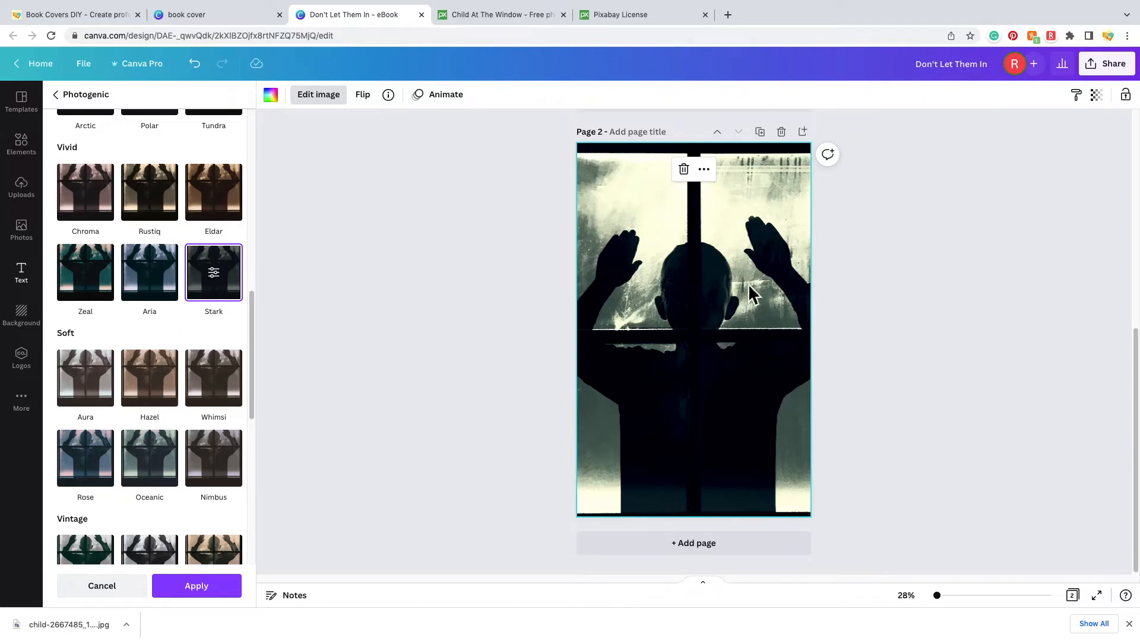
scroll(204, 326, "down", 5)
scroll(204, 326, "down", 3)
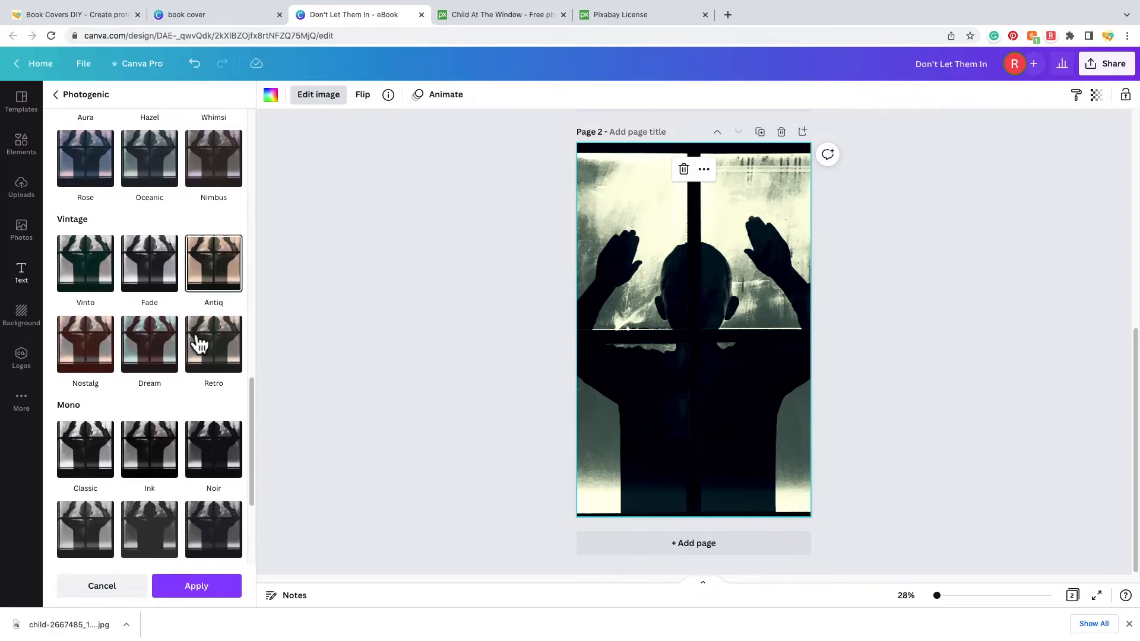
left_click(233, 443)
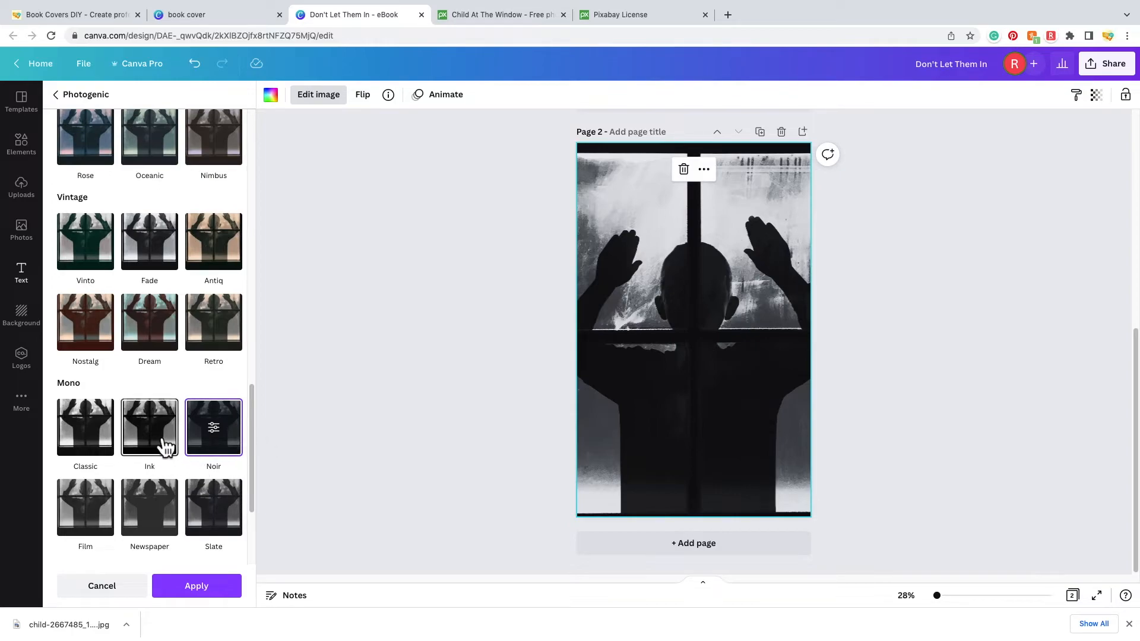
left_click(173, 521)
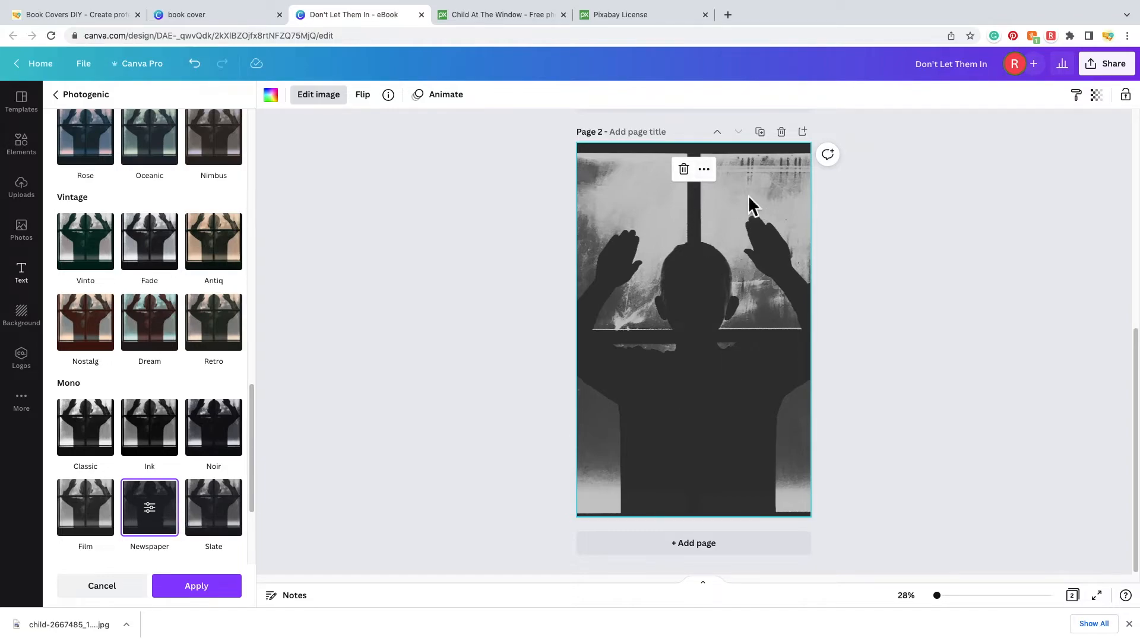
left_click(224, 447)
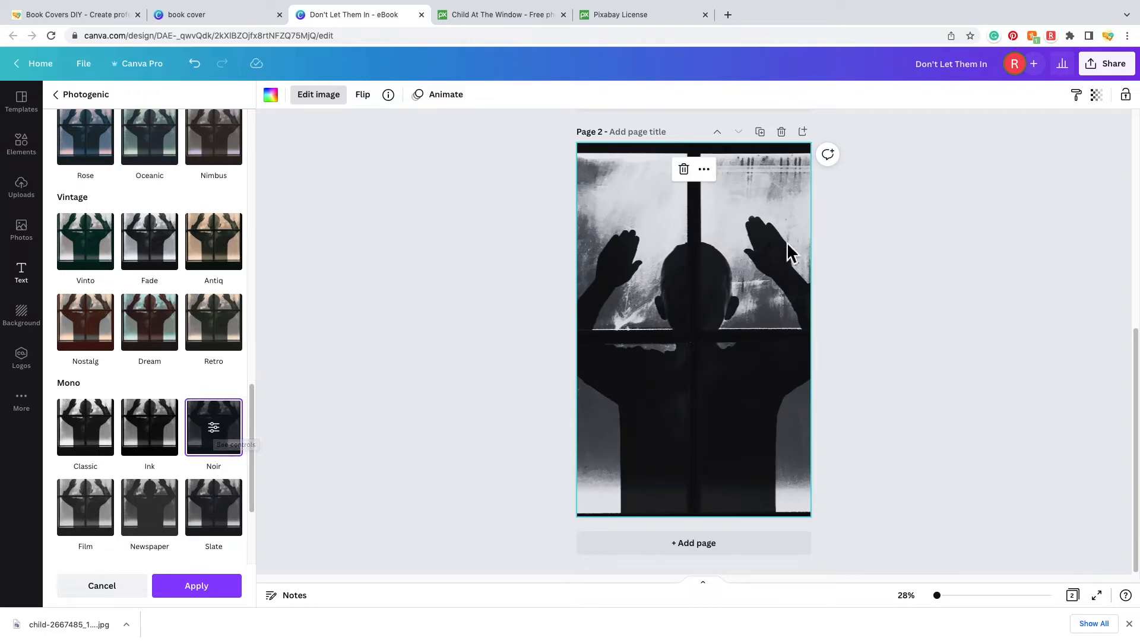
scroll(731, 369, "up", 6)
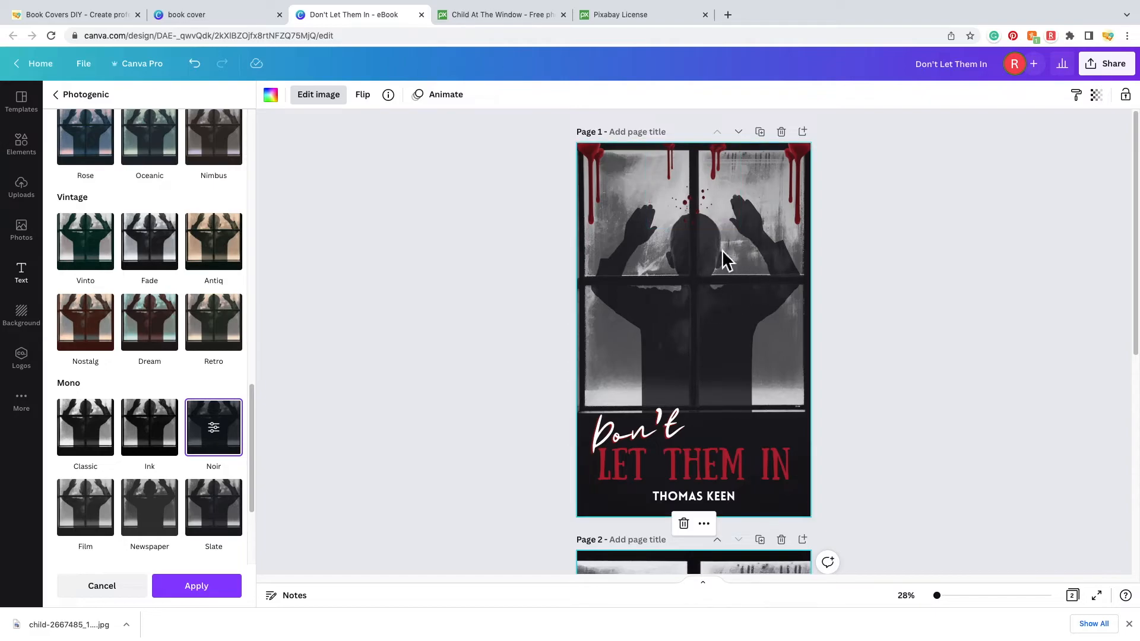
scroll(738, 318, "down", 6)
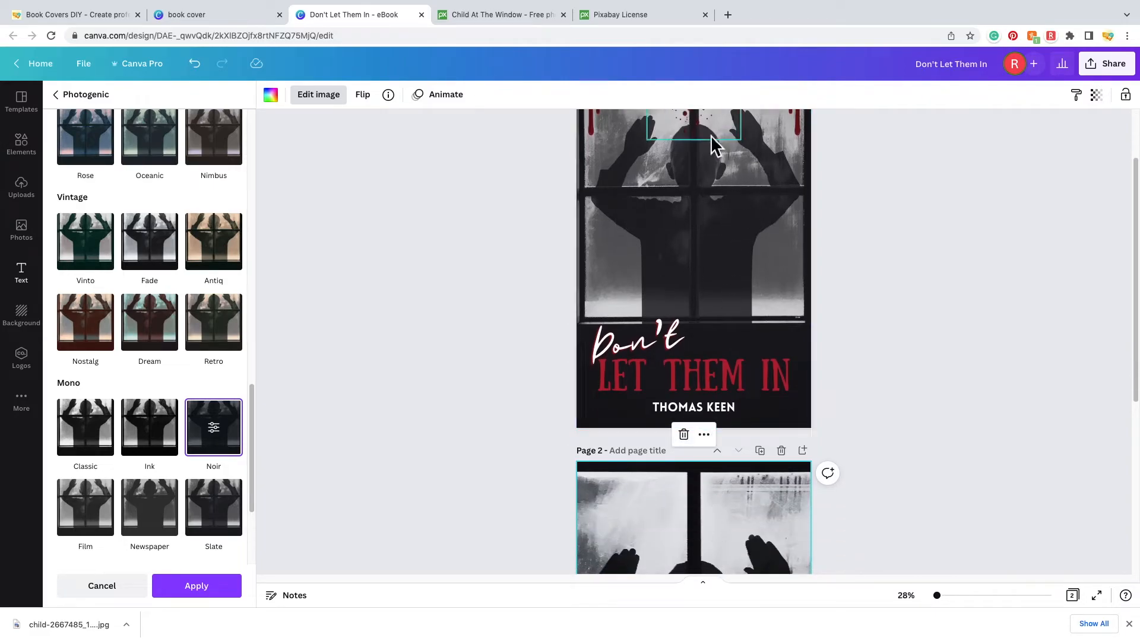
scroll(697, 245, "down", 1)
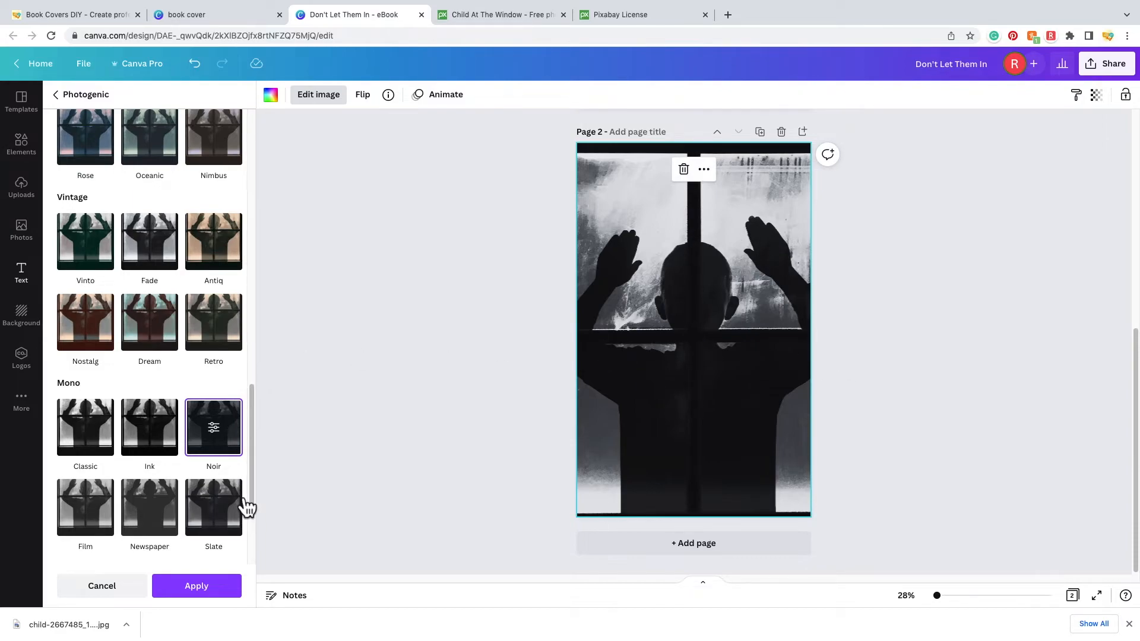
- Apply Noir, then set the photo's Contrast to 10 and Vignette to 50
left_click(209, 584)
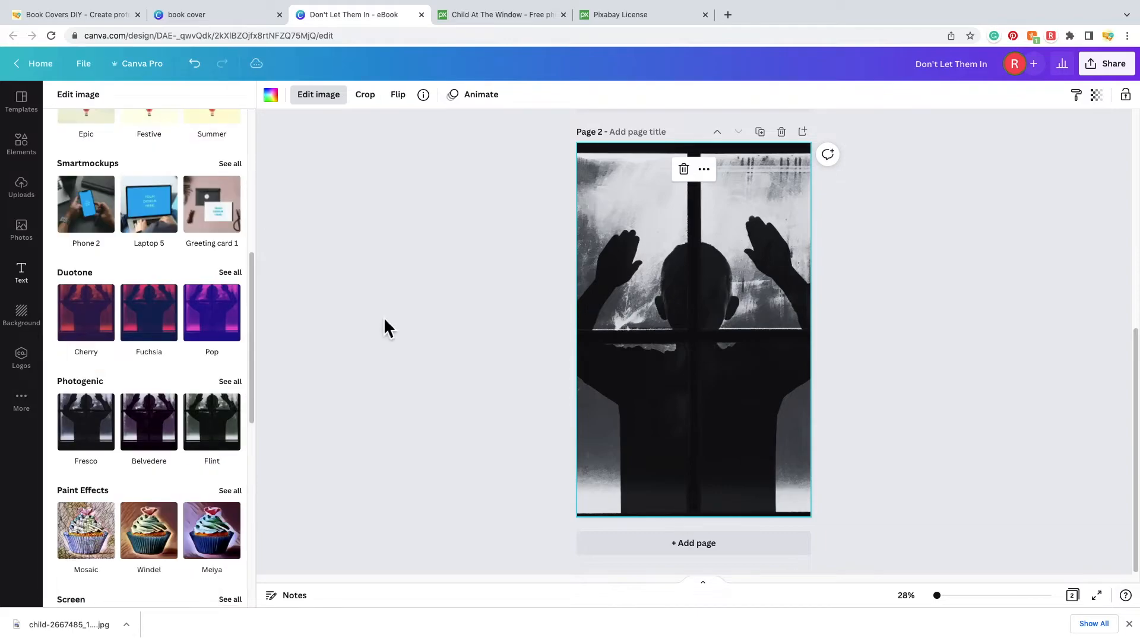
scroll(147, 344, "up", 6)
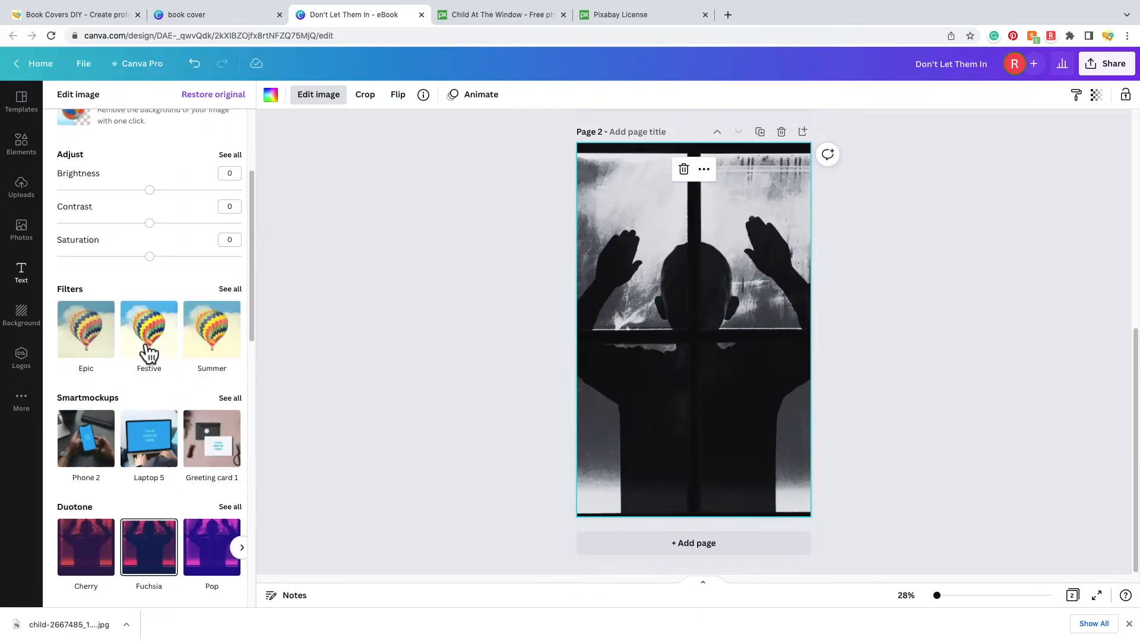
left_click(230, 254)
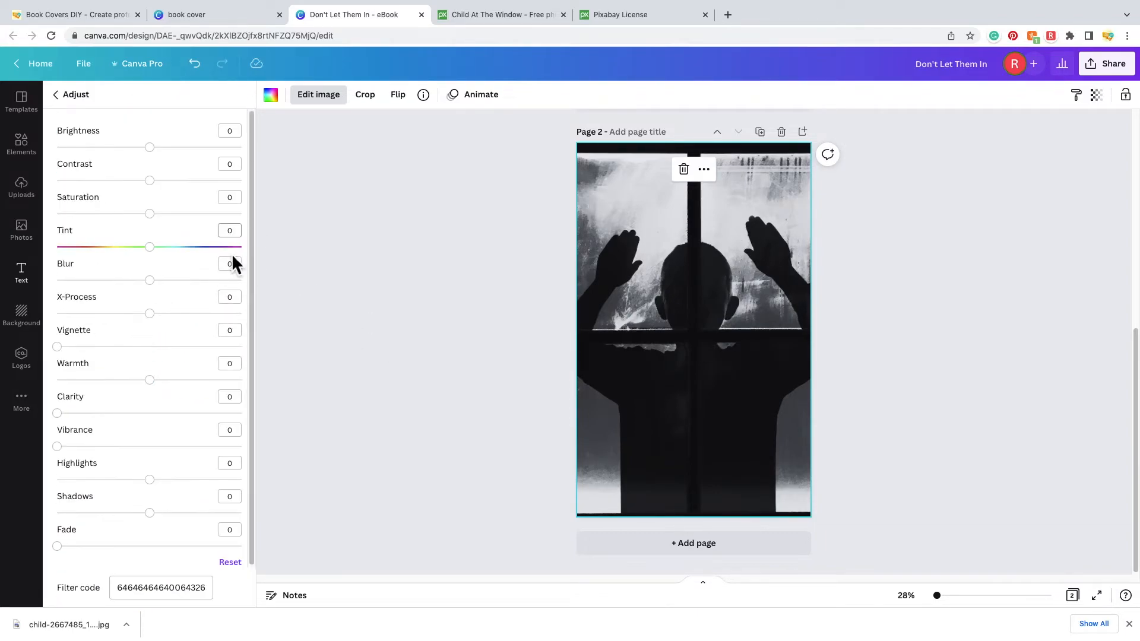
left_click_drag(161, 191, 171, 211)
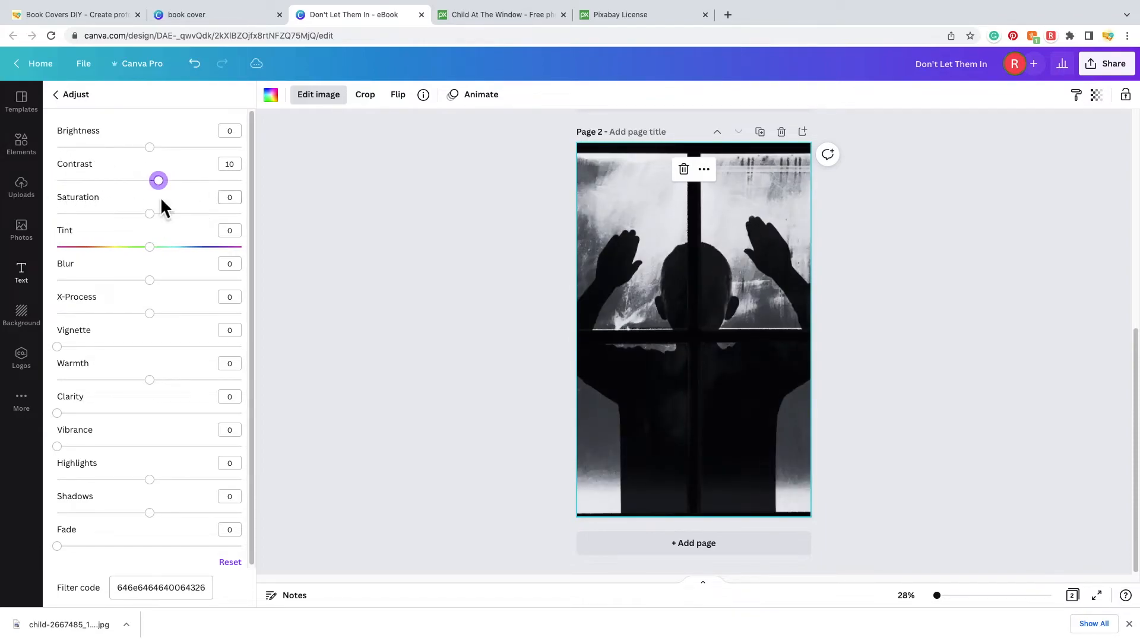
left_click_drag(76, 347, 159, 365)
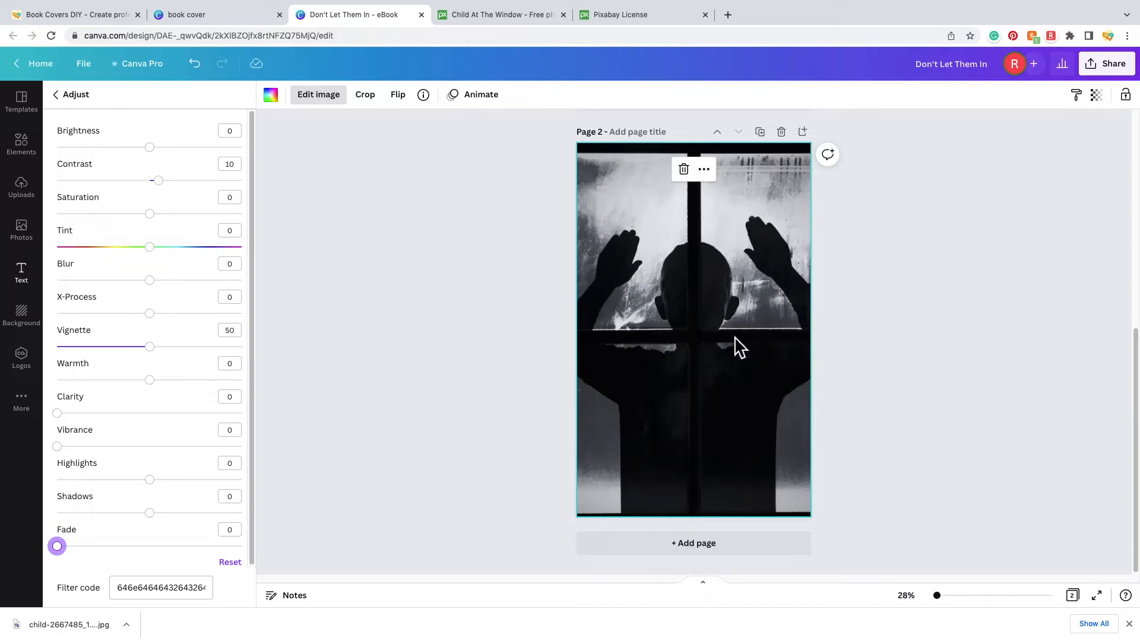
left_click(76, 96)
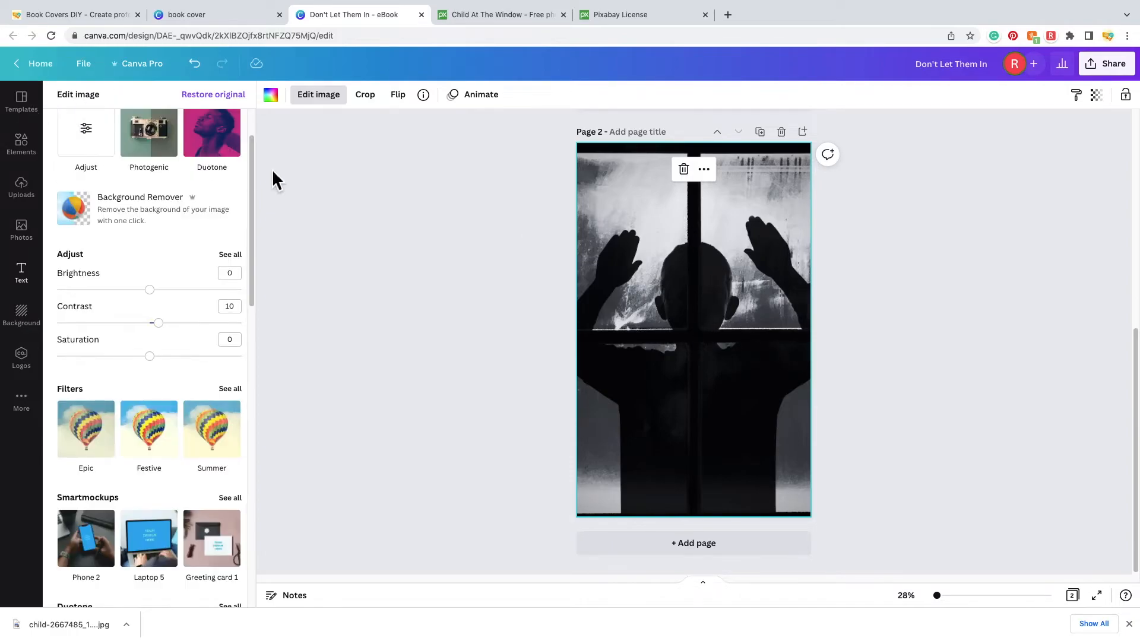
- Filter the 'blood' element search results to static graphics only
left_click(415, 350)
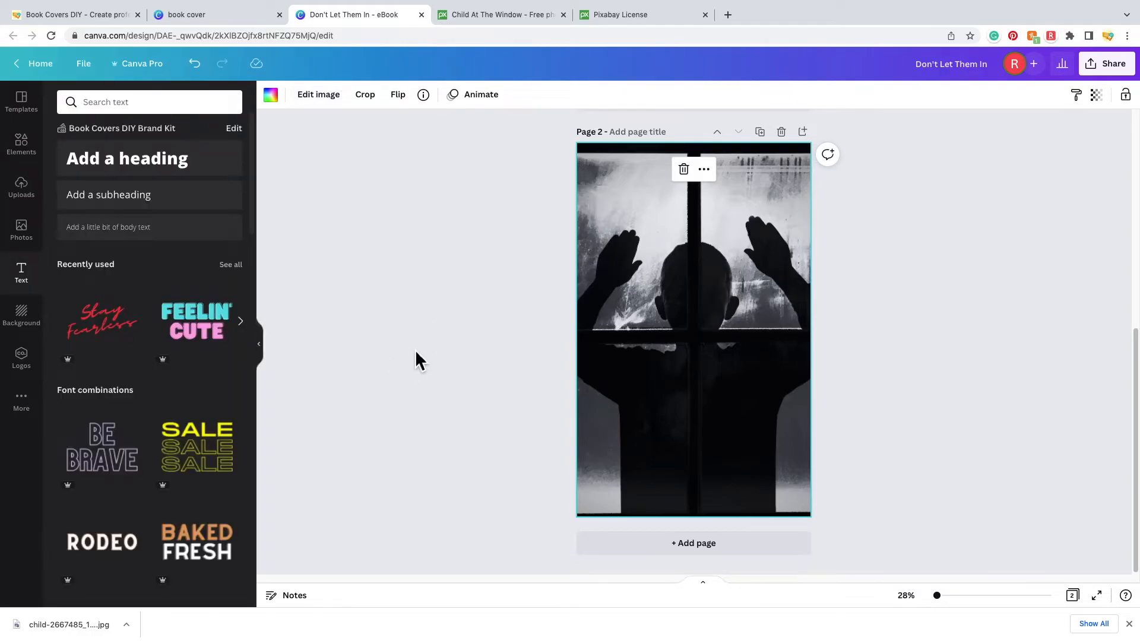
left_click(446, 351)
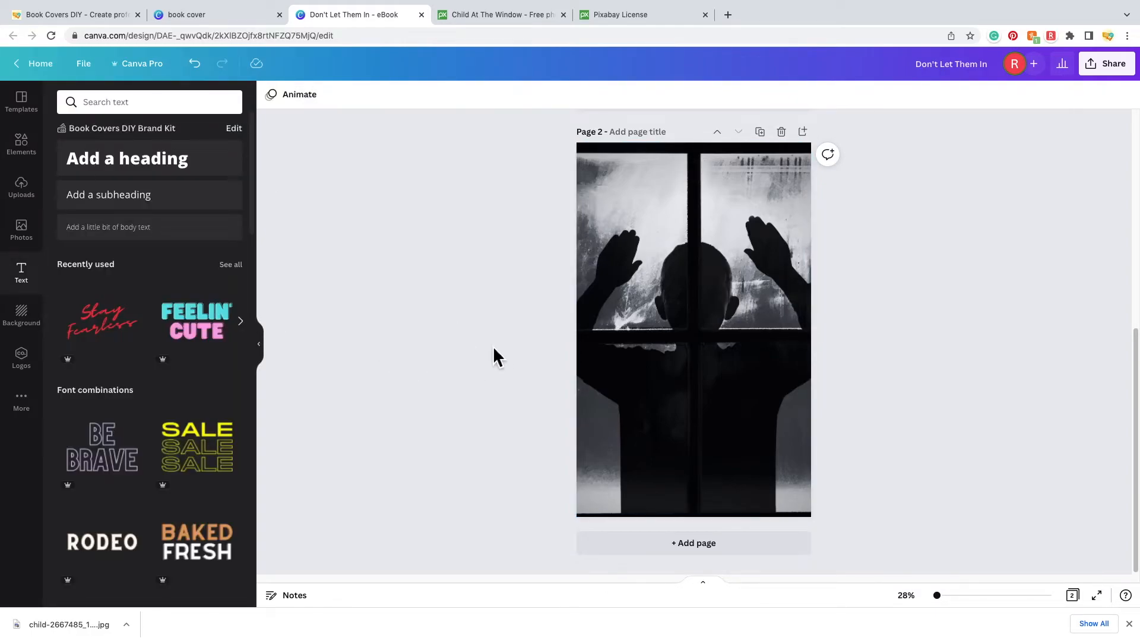
left_click(33, 152)
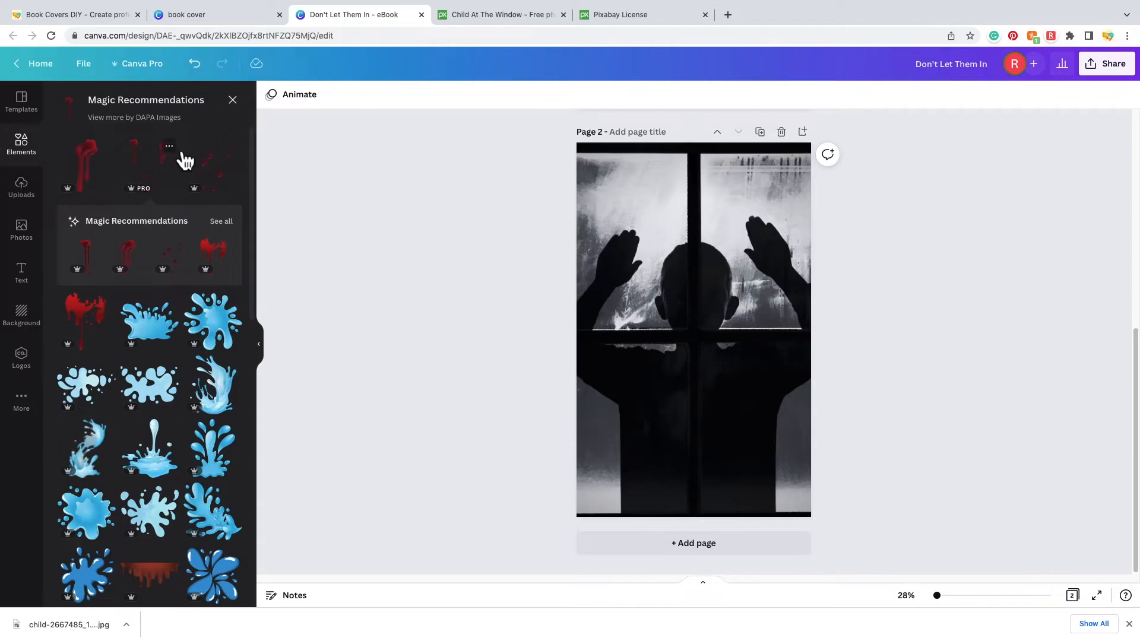
left_click(240, 105)
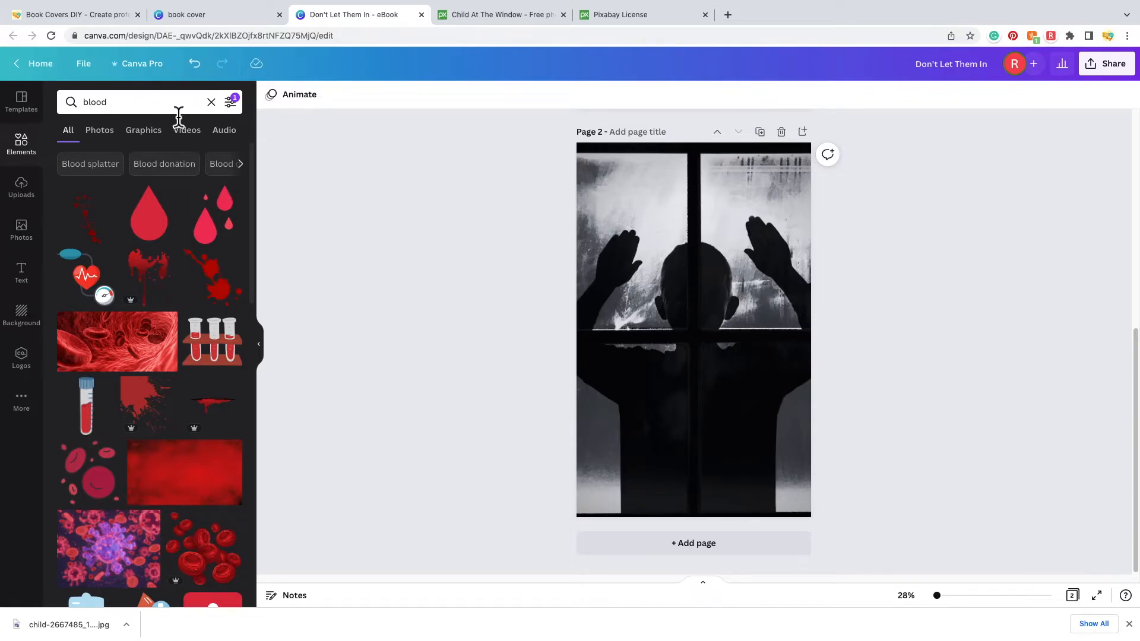
left_click(231, 102)
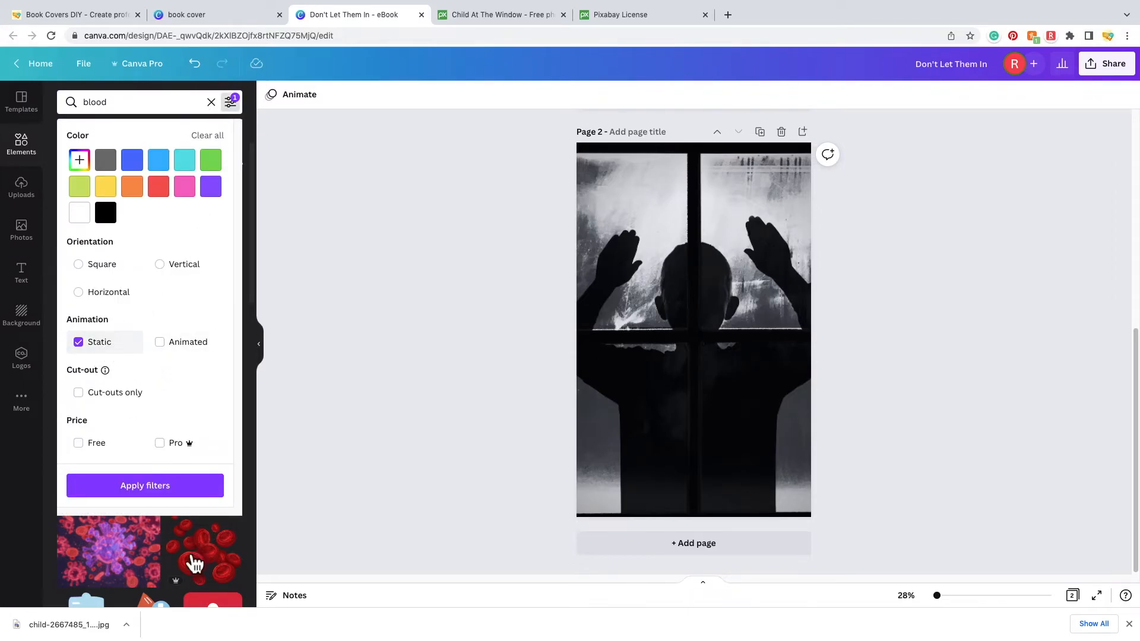
left_click(159, 490)
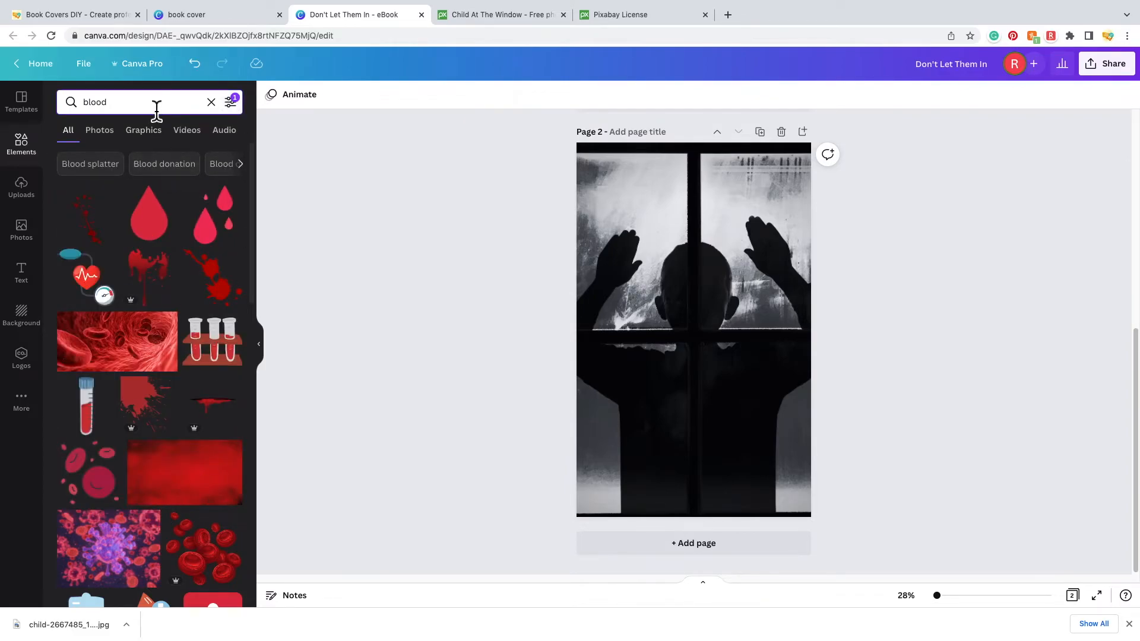
- Add the bloody handprint graphic from the results to page 2
scroll(231, 362, "down", 2)
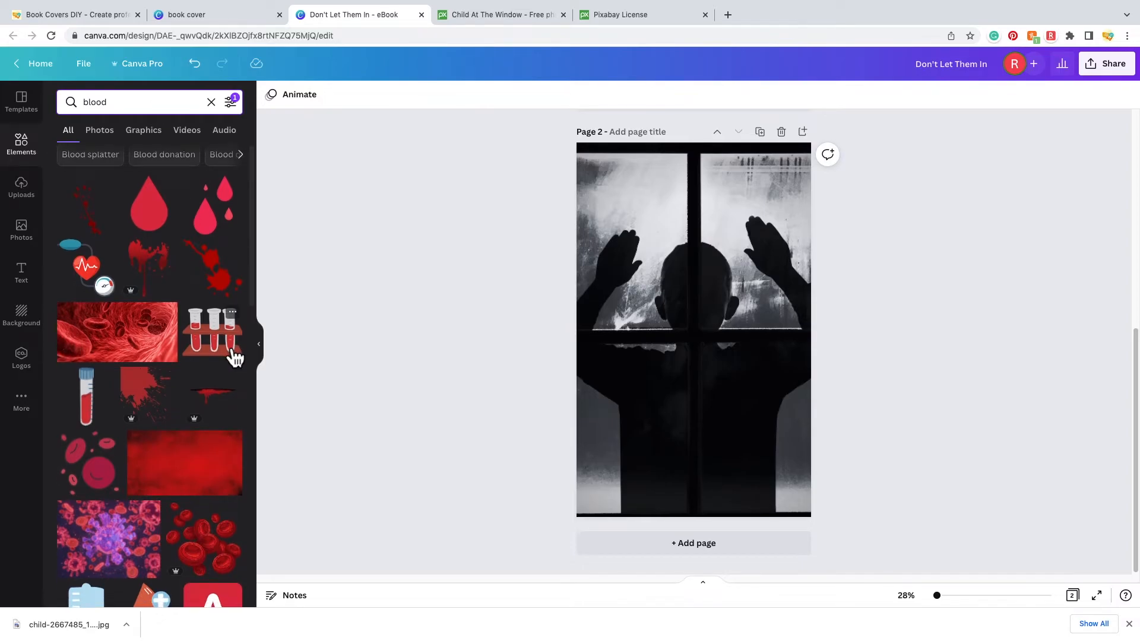
scroll(229, 360, "down", 8)
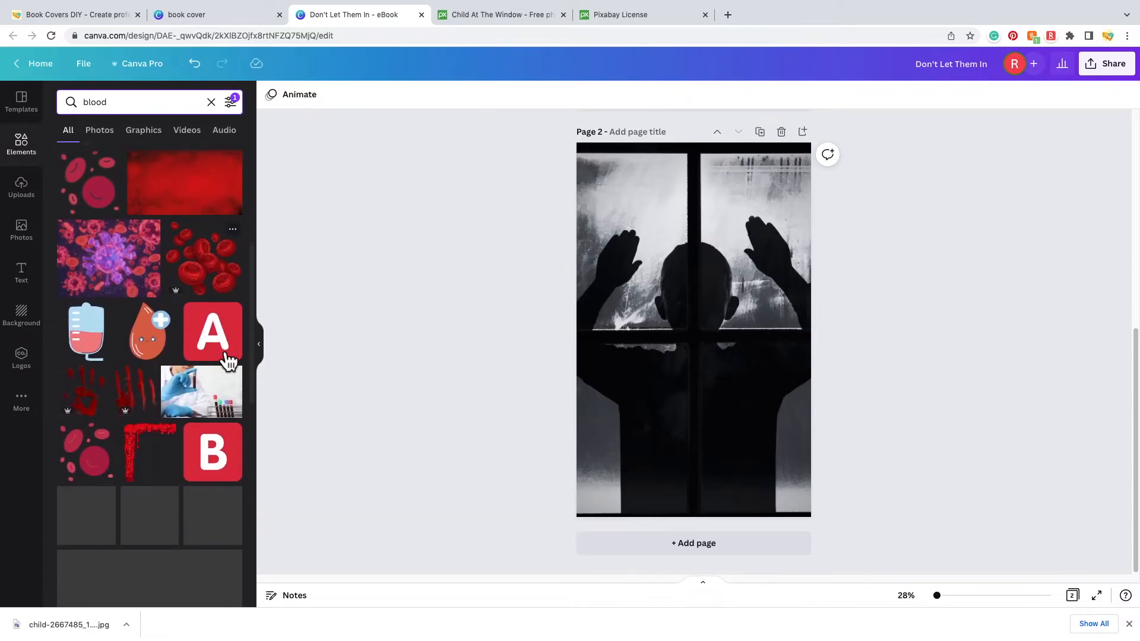
scroll(228, 360, "down", 4)
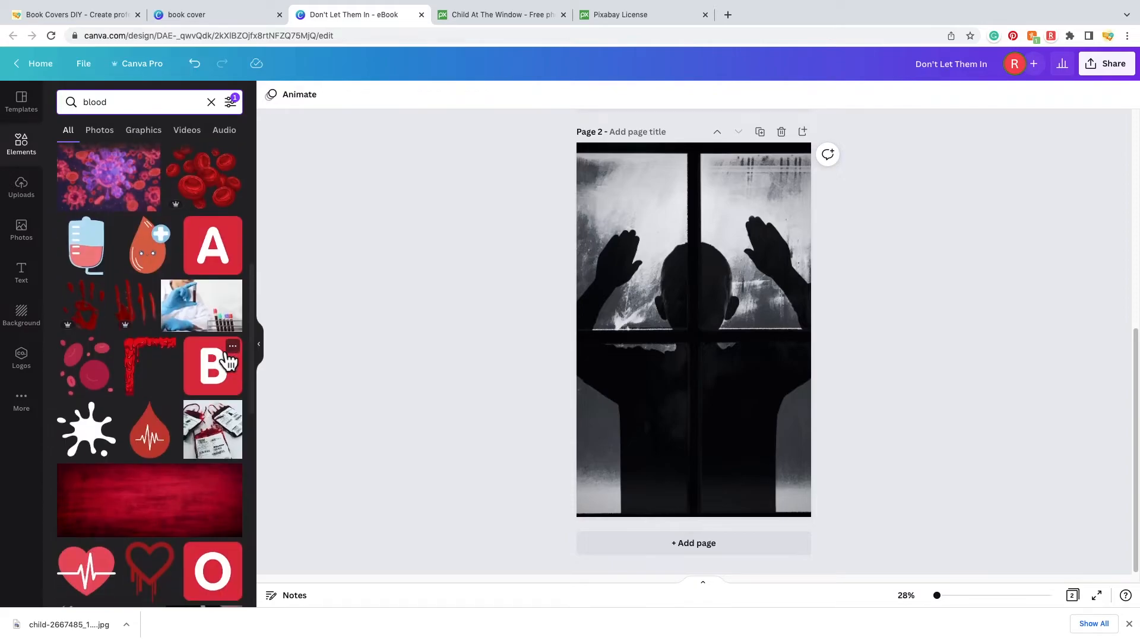
scroll(228, 357, "down", 13)
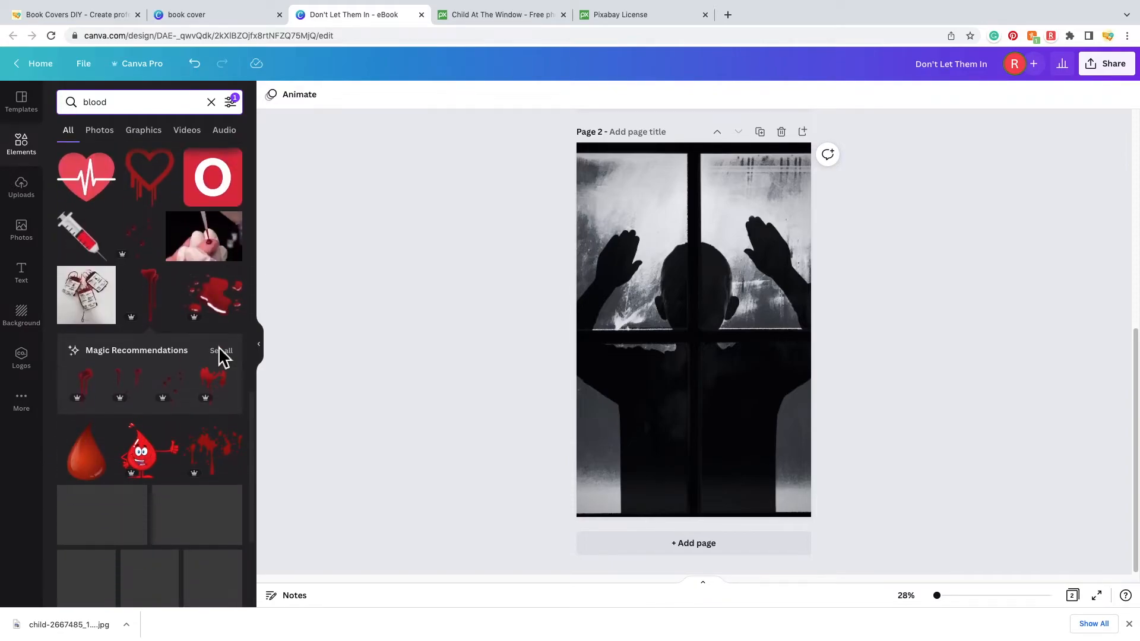
scroll(245, 403, "down", 10)
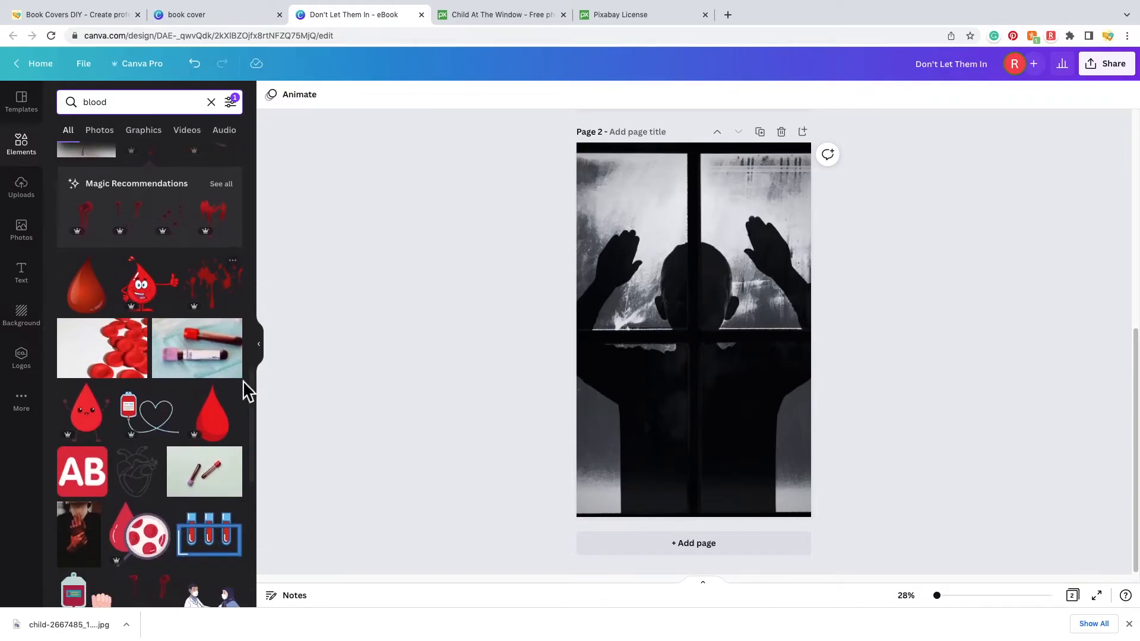
scroll(229, 458, "up", 10)
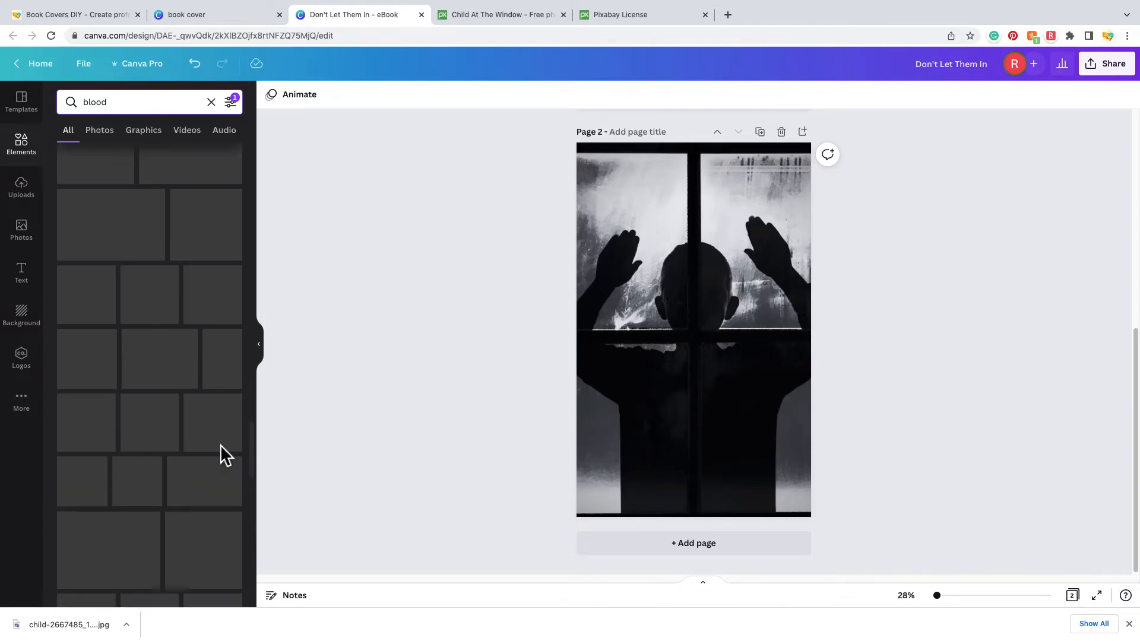
scroll(221, 445, "up", 10)
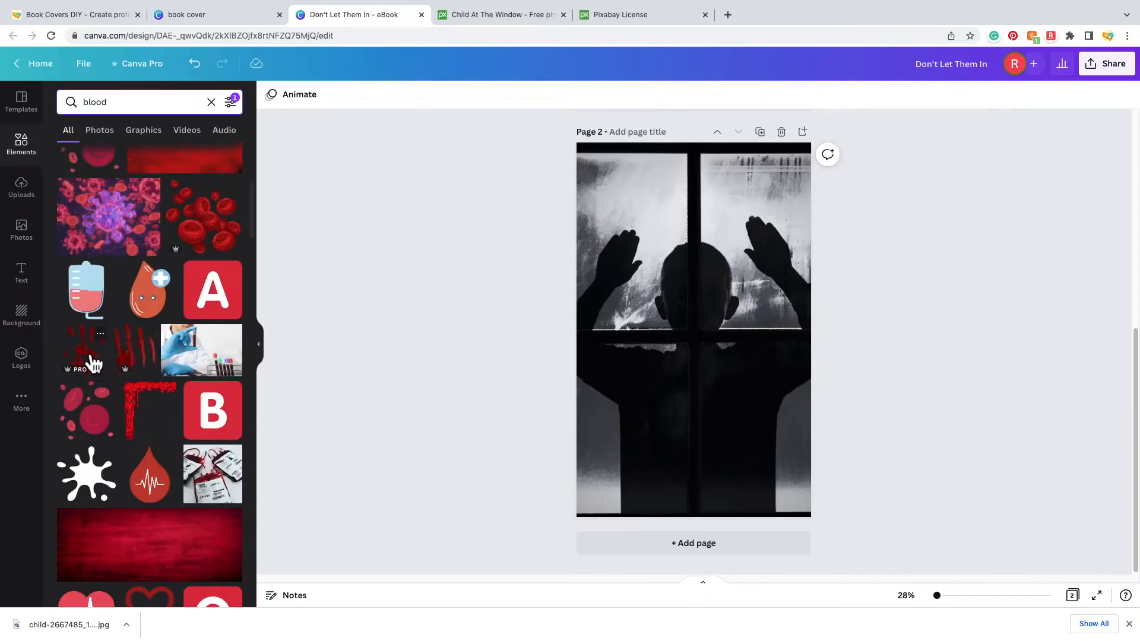
scroll(92, 365, "up", 1)
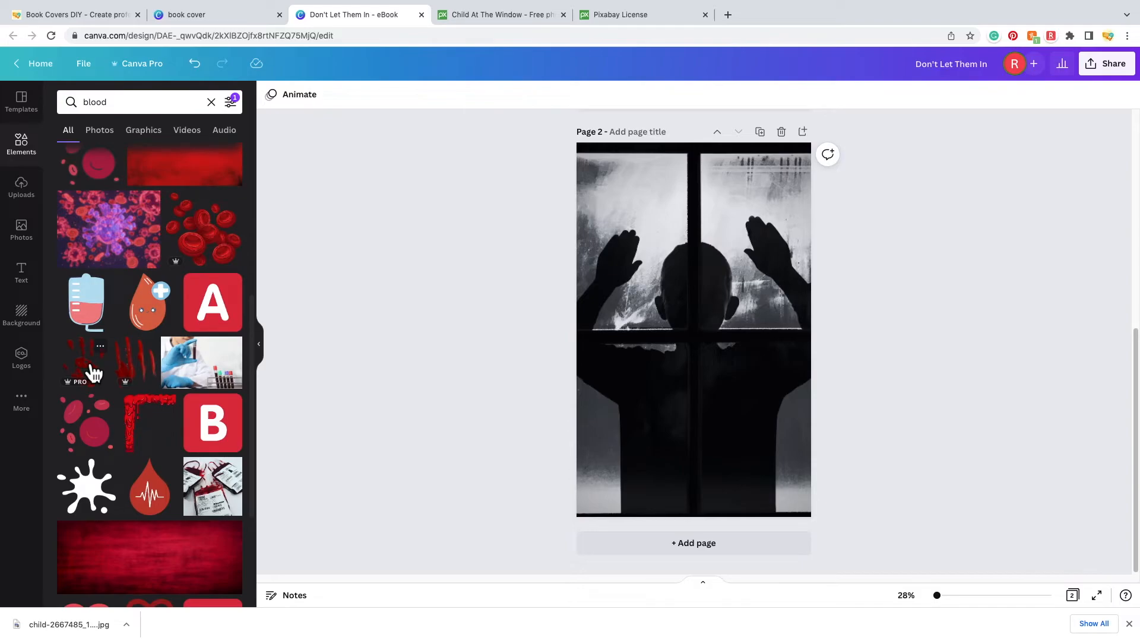
left_click(91, 371)
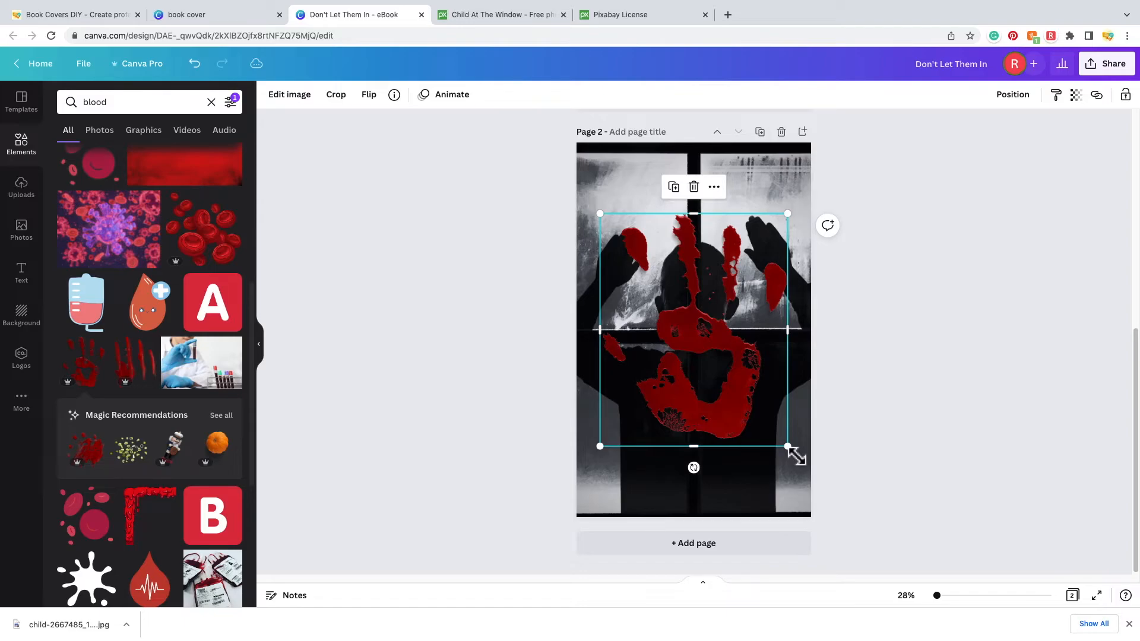
- Shrink the handprint and tilt it onto the upper right window pane
left_click_drag(797, 456, 774, 251)
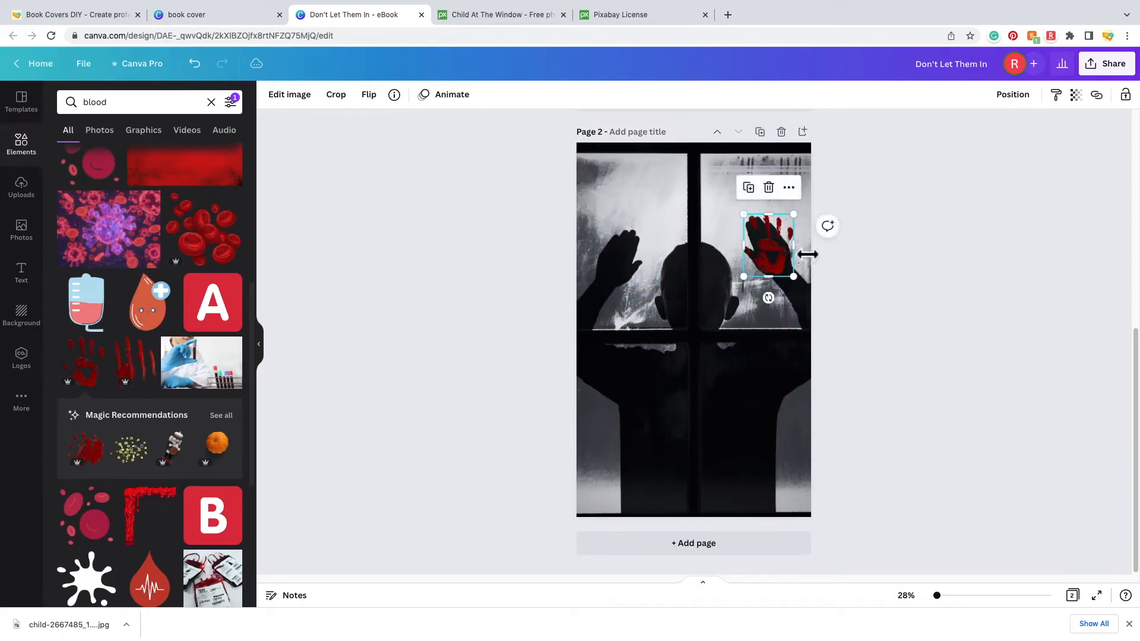
left_click_drag(744, 214, 740, 205)
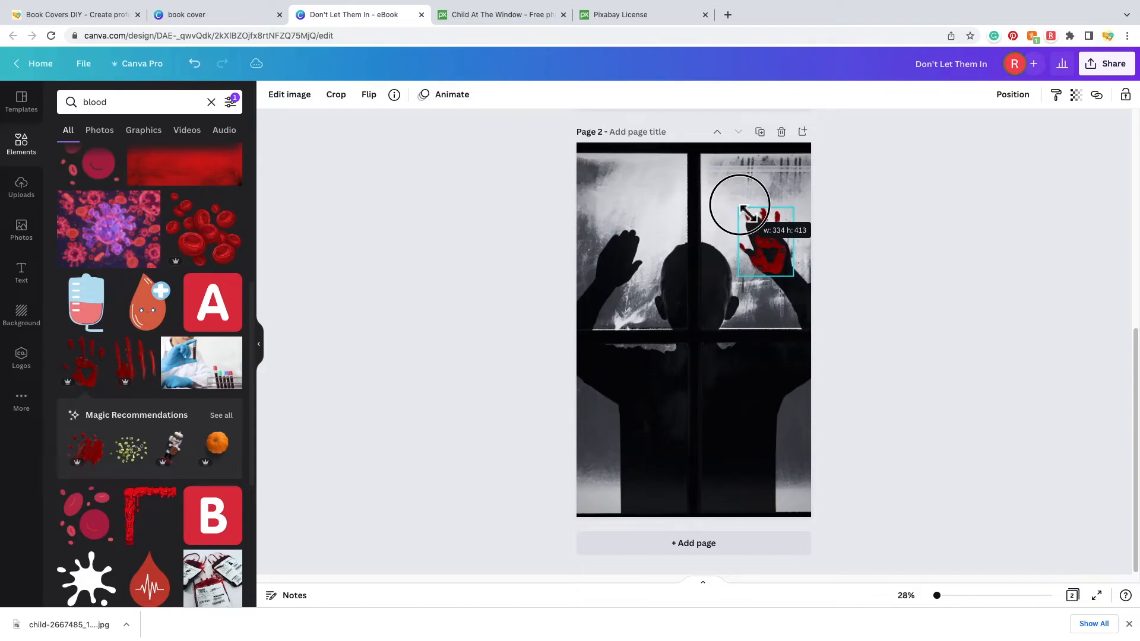
left_click_drag(739, 206, 740, 206)
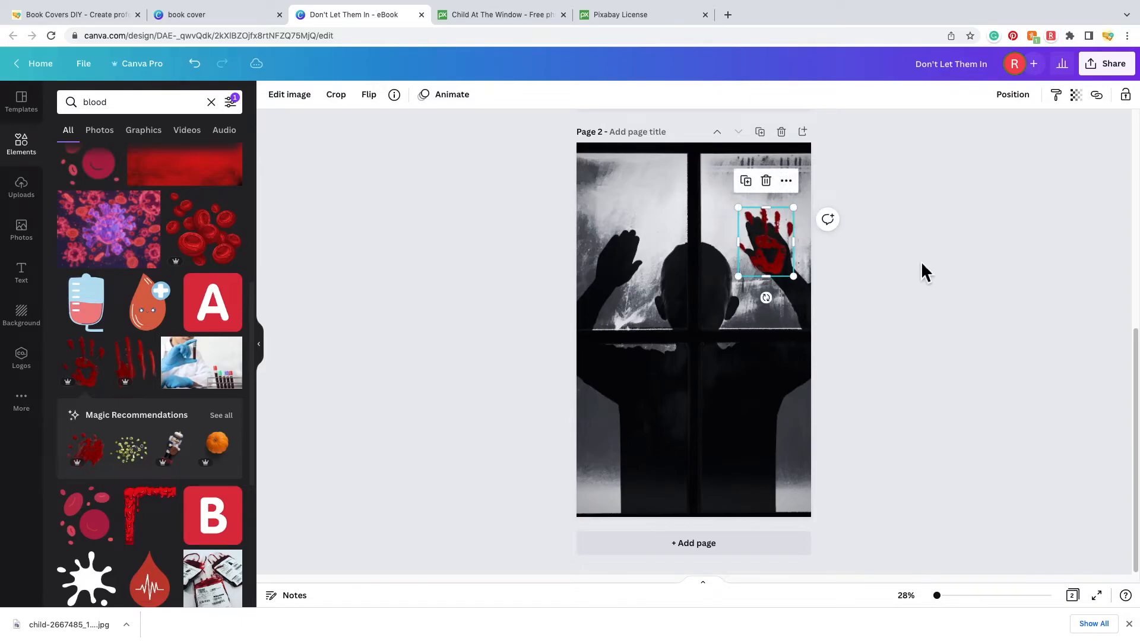
left_click(875, 282)
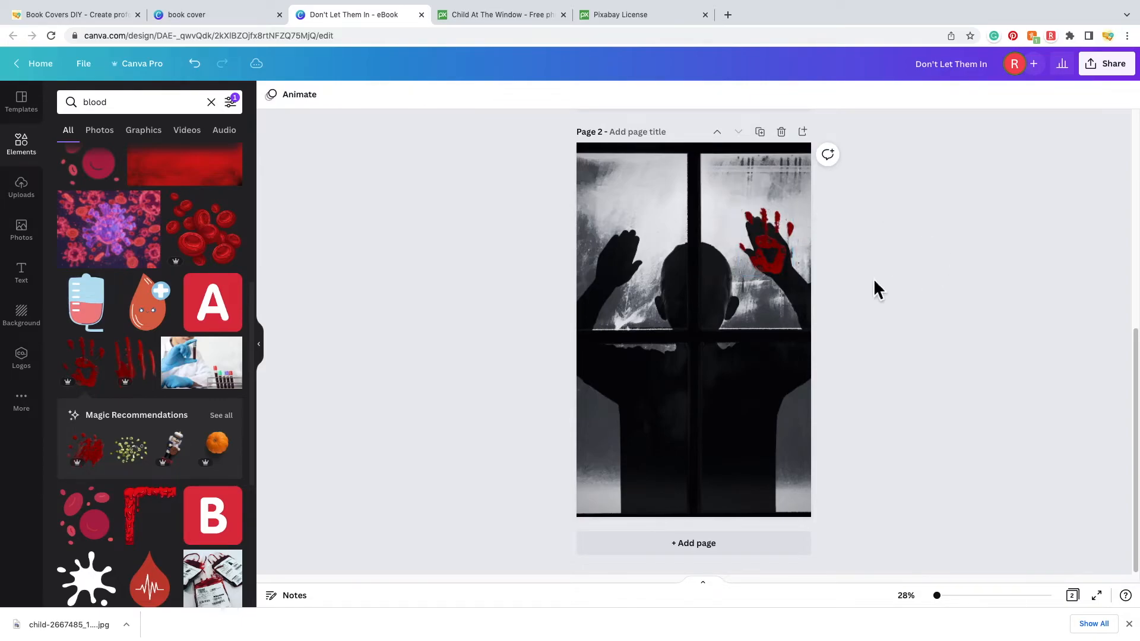
left_click(773, 259)
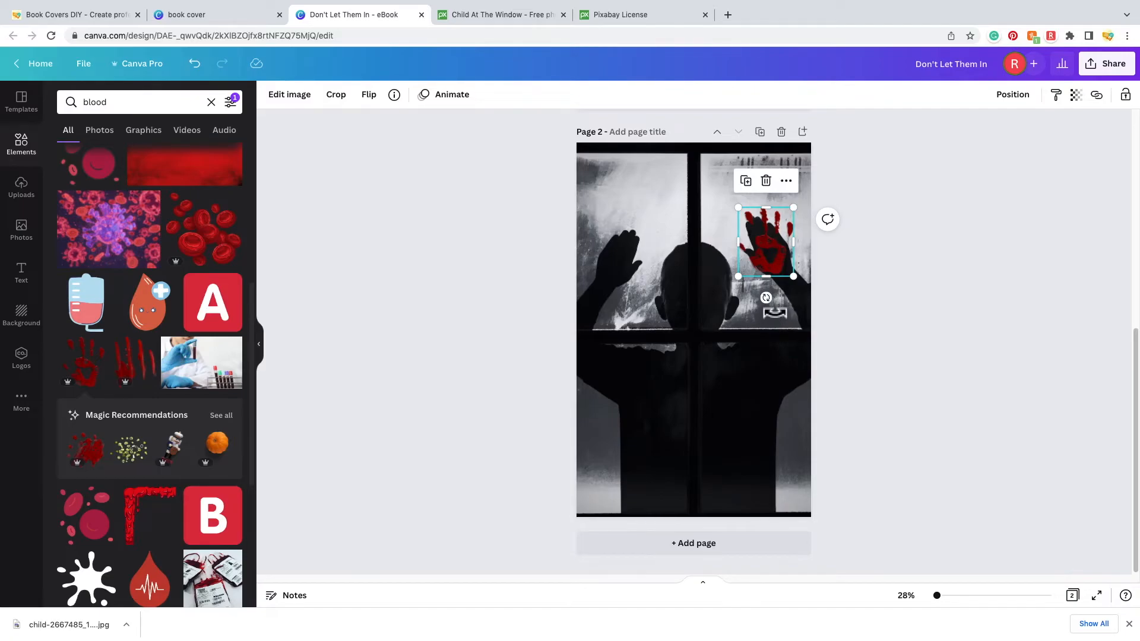
left_click_drag(766, 298, 803, 310)
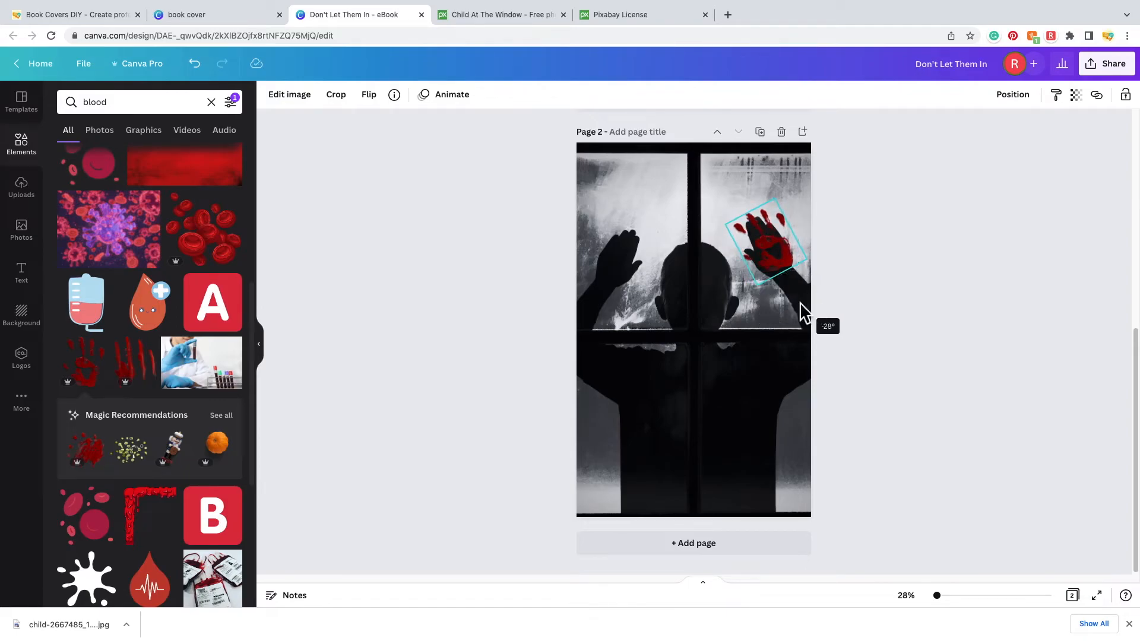
left_click(778, 240)
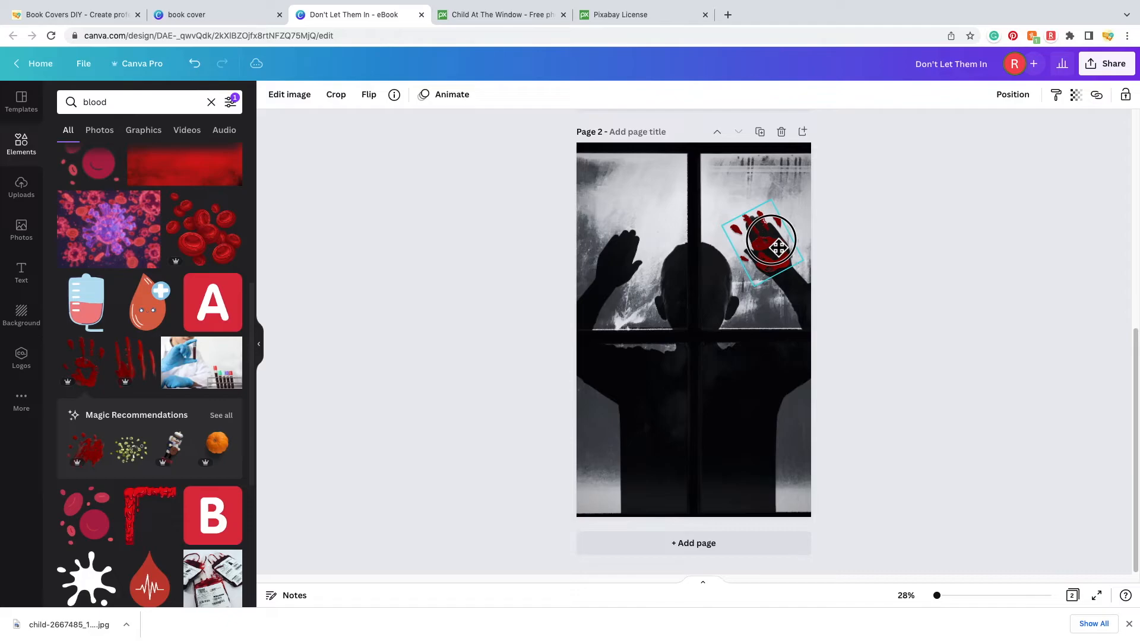
left_click(938, 278)
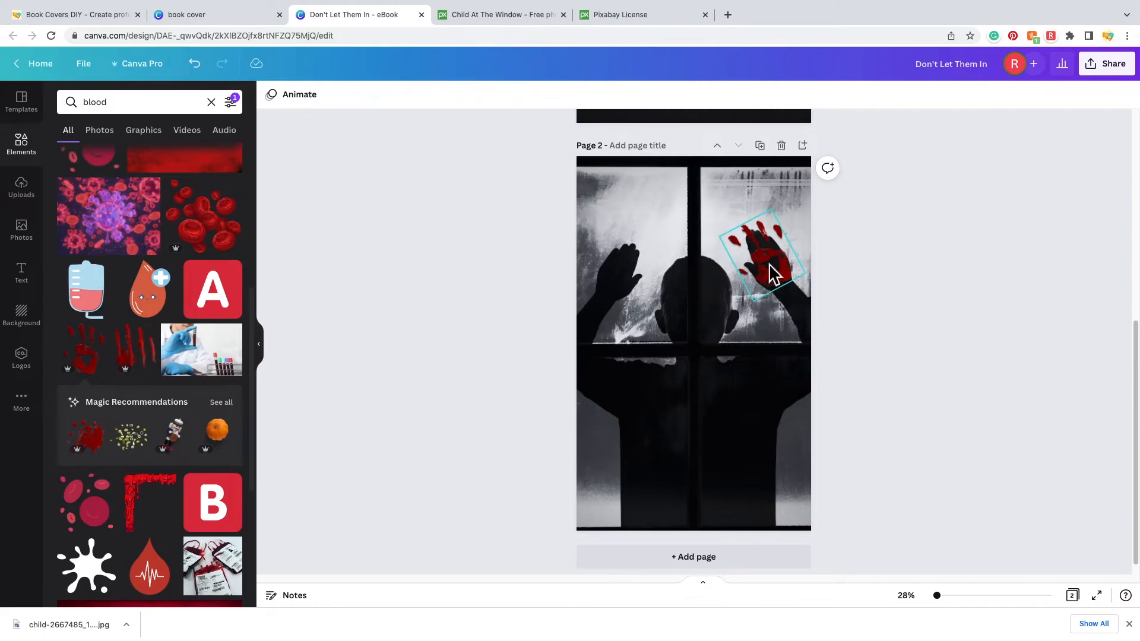
left_click(779, 279)
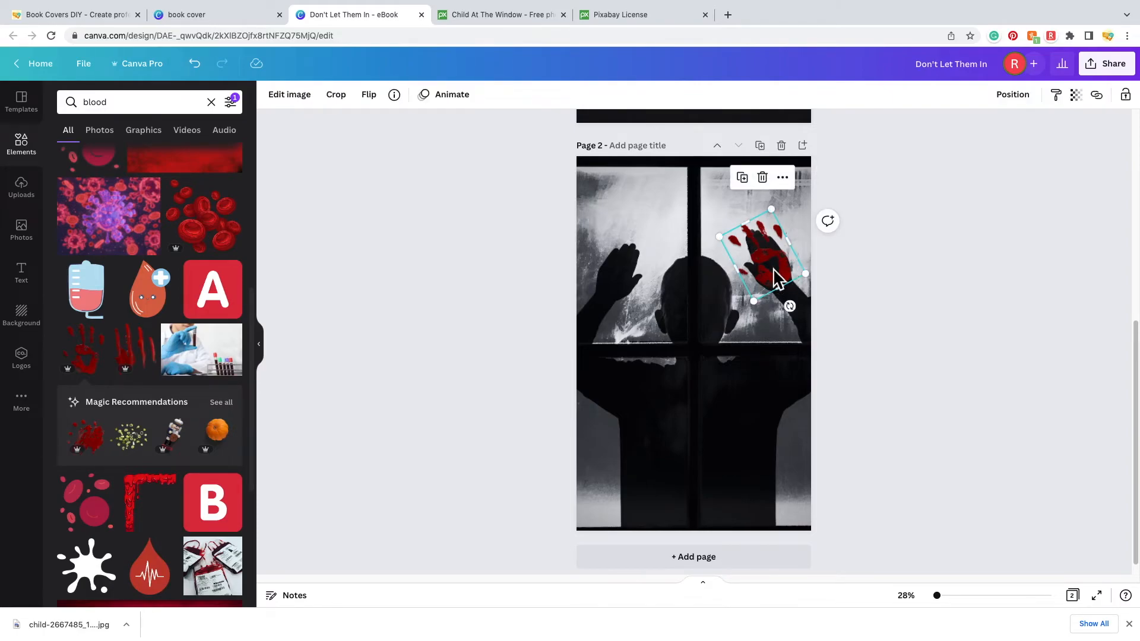
- Duplicate the handprint onto the left pane, flip it horizontally and tilt it about 20°
left_click(742, 178)
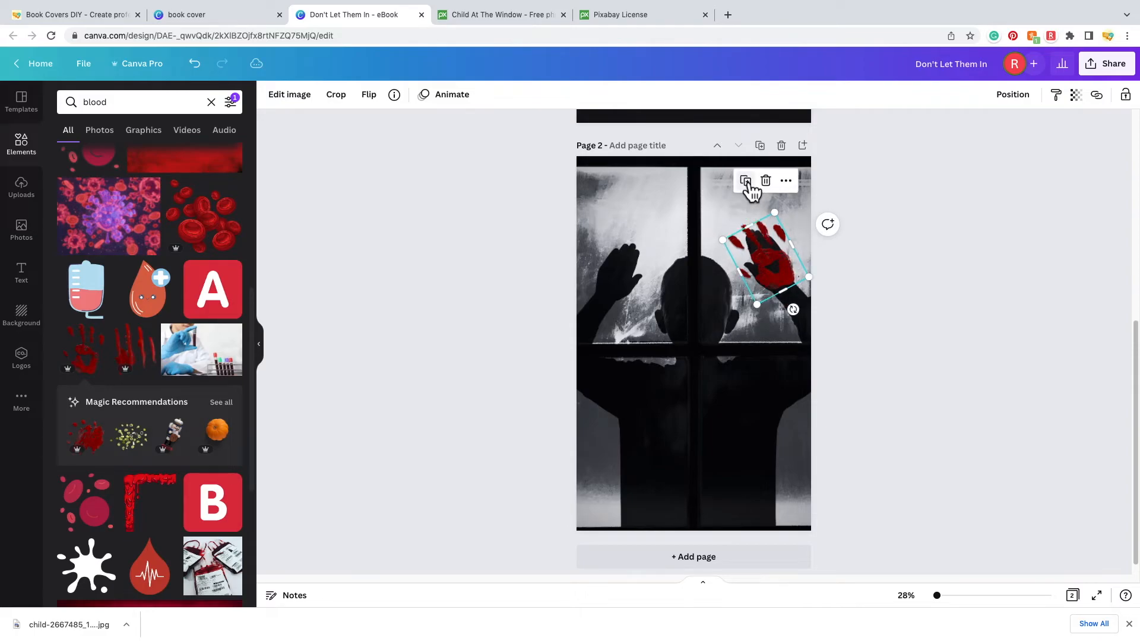
left_click_drag(775, 265, 638, 272)
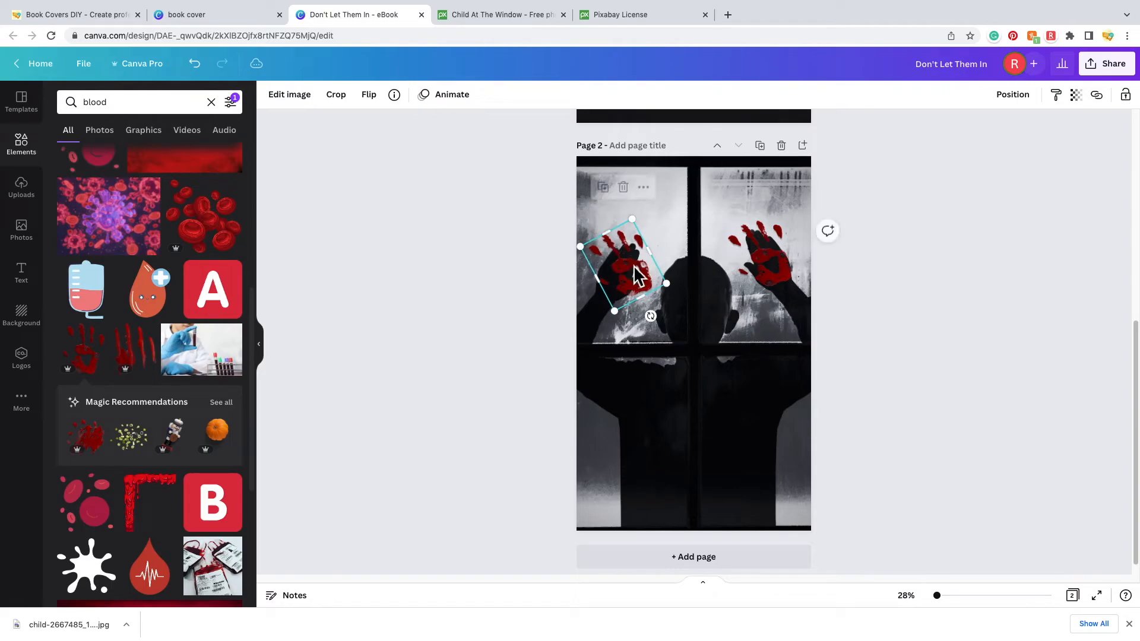
left_click_drag(664, 324, 620, 324)
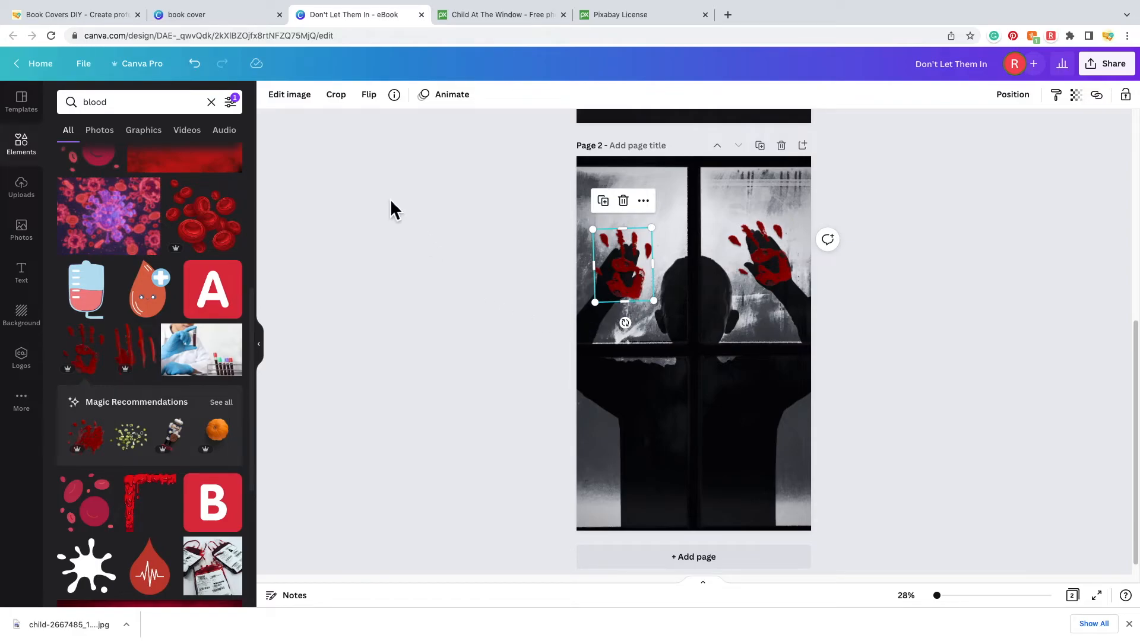
left_click(373, 98)
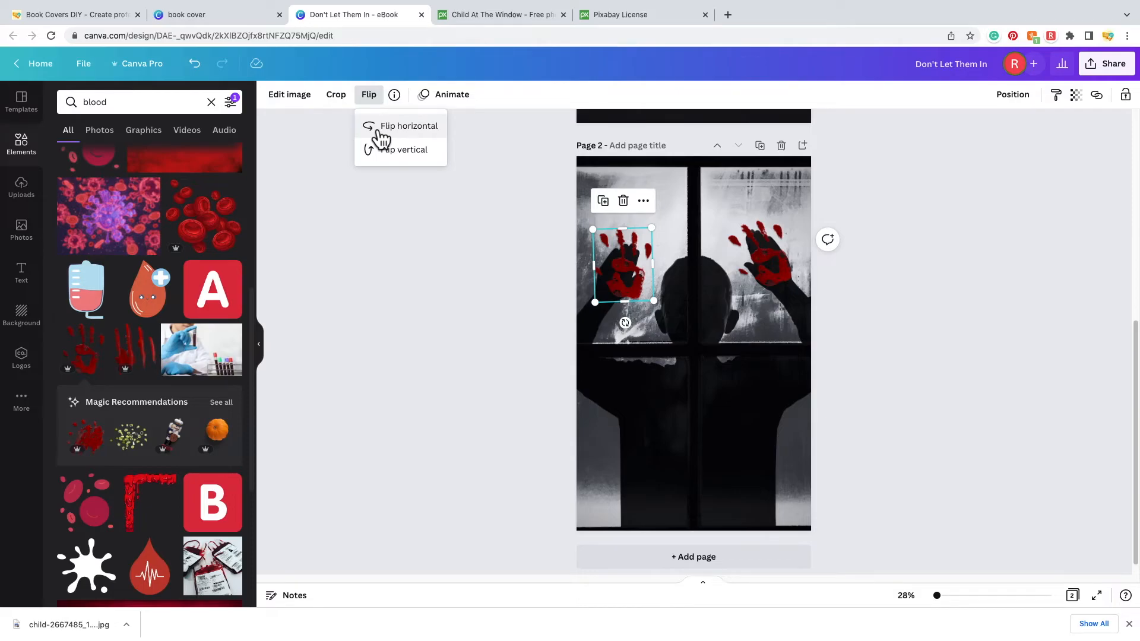
left_click(382, 130)
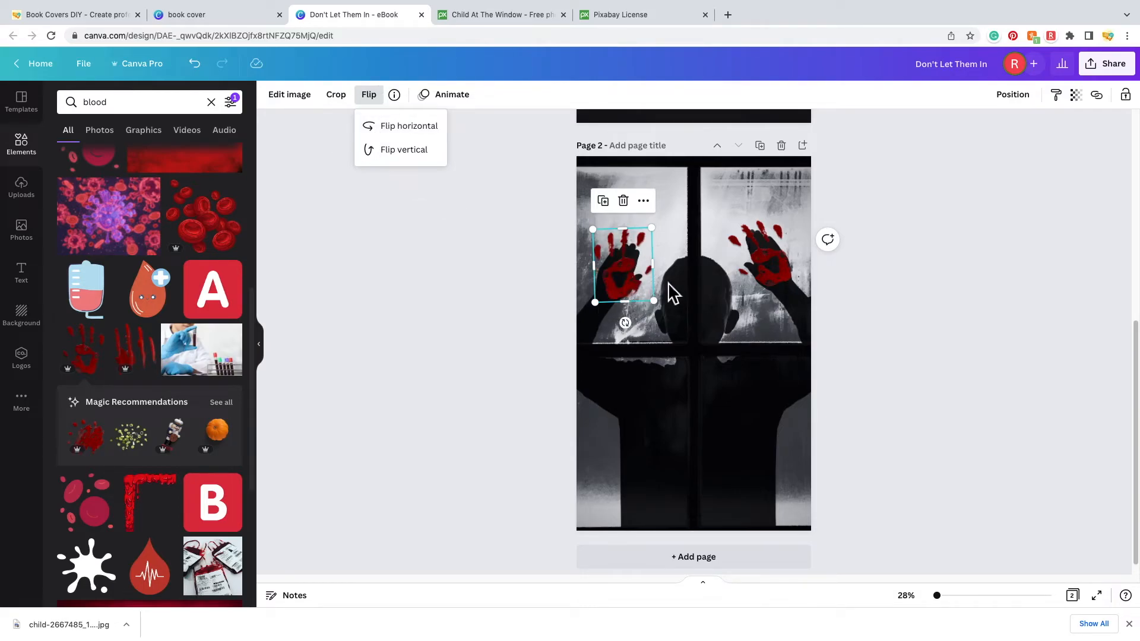
left_click_drag(634, 334, 605, 331)
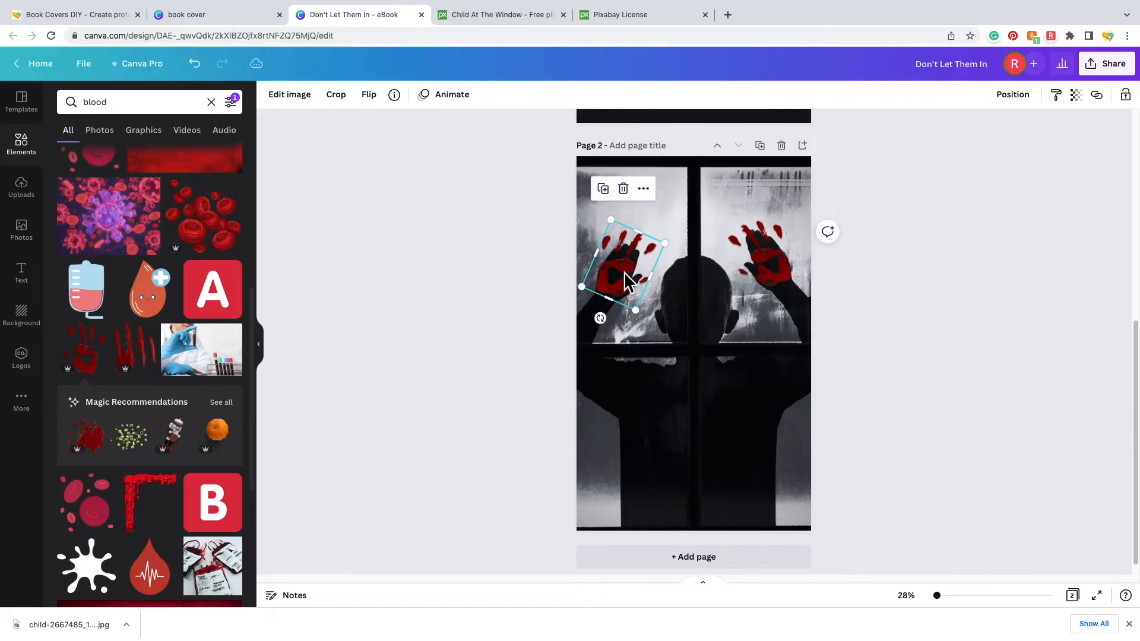
left_click_drag(631, 269, 630, 278)
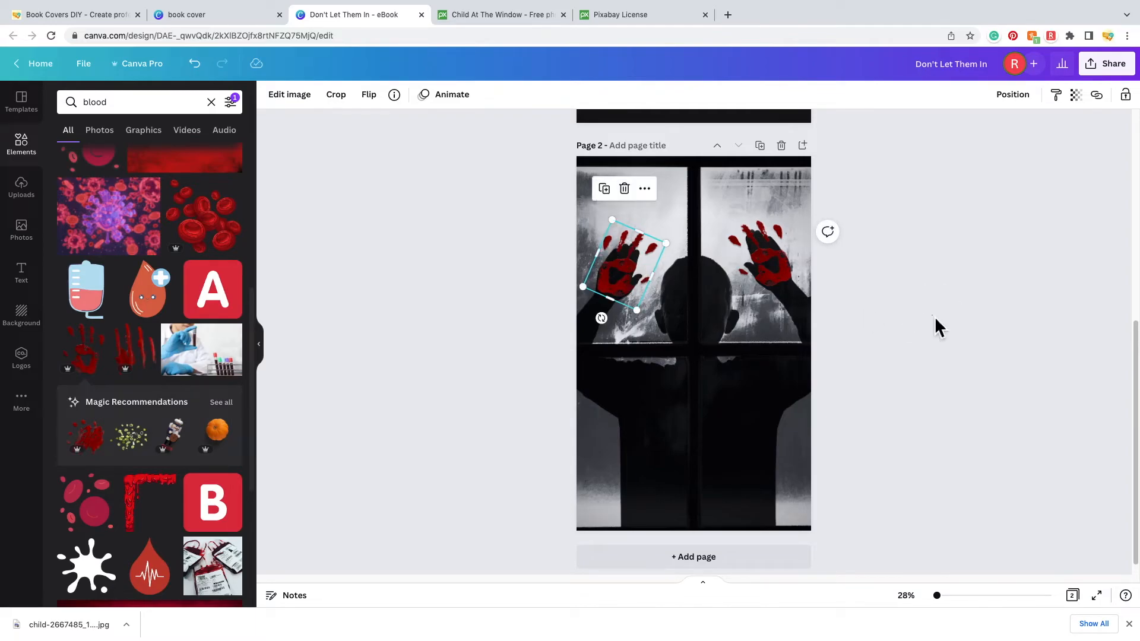
left_click(935, 316)
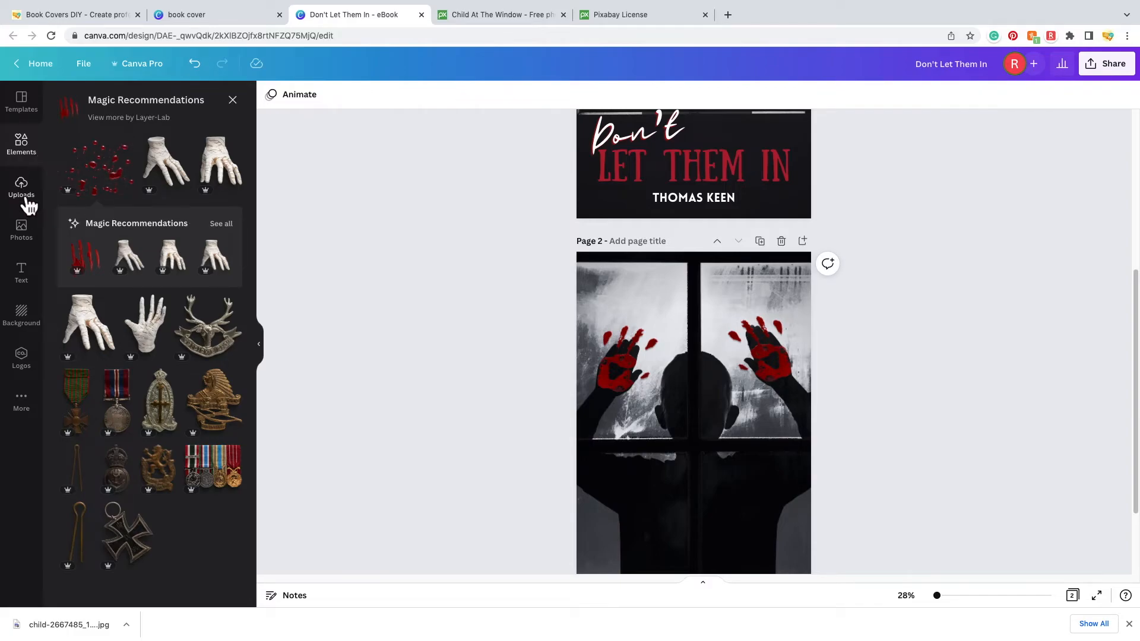
- Duplicate LET THEM IN onto page 2, enlarged to 152 and centred near the bottom
left_click(35, 281)
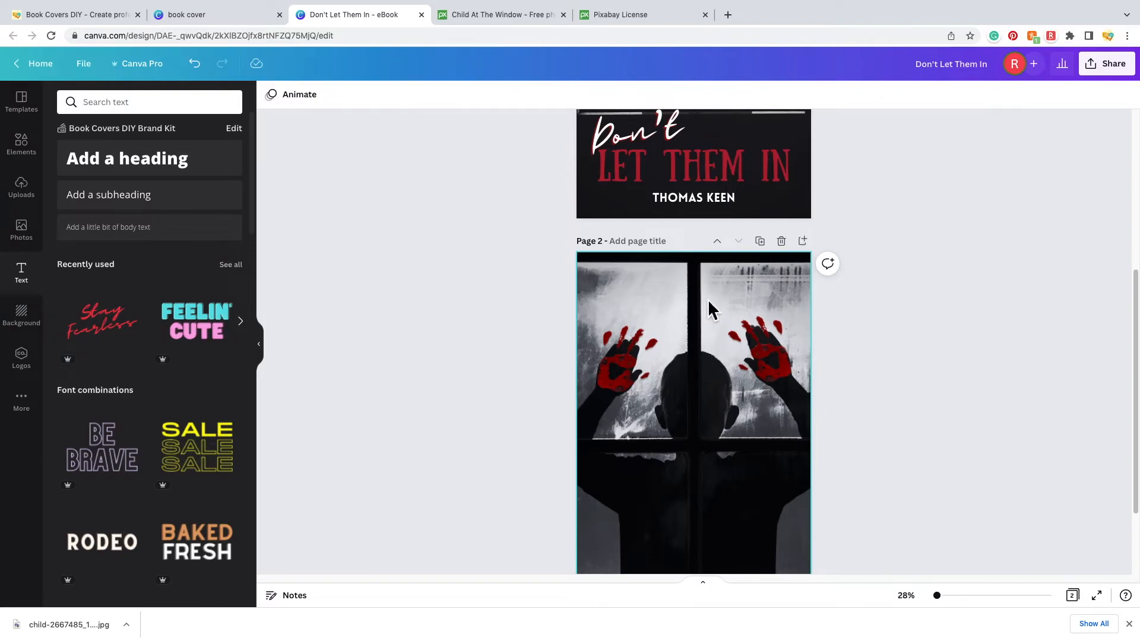
scroll(872, 345, "up", 3)
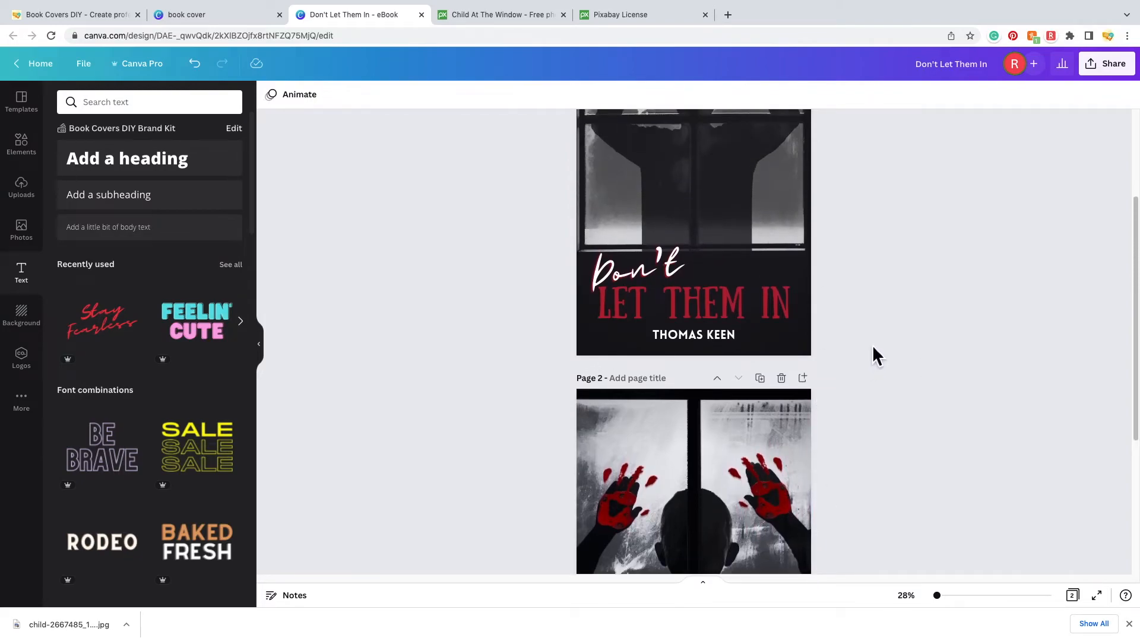
left_click(718, 318)
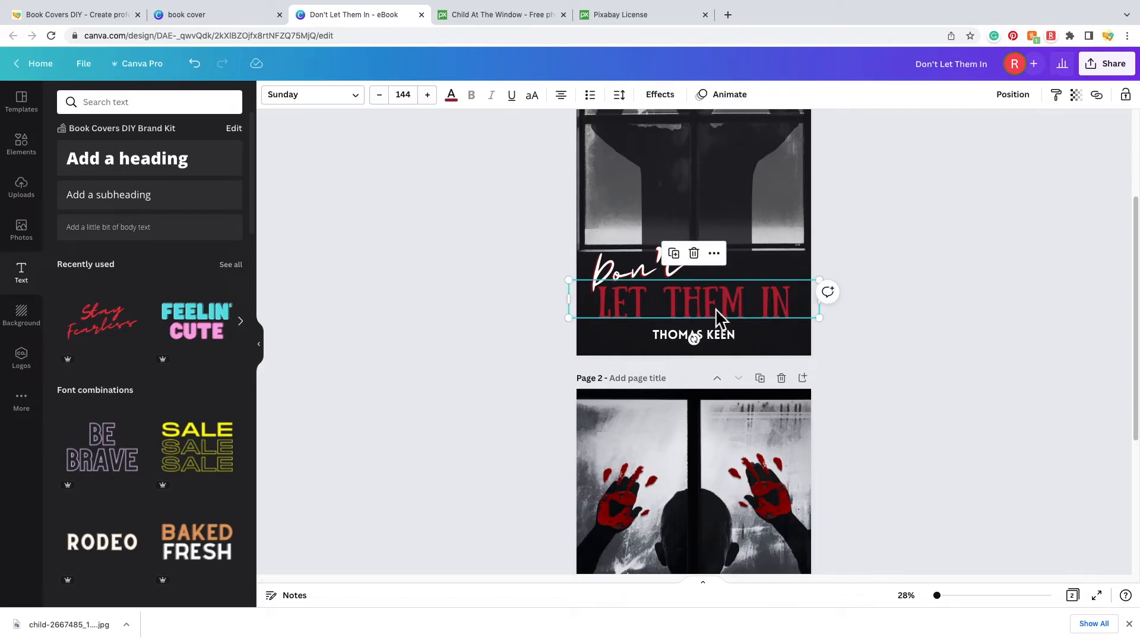
left_click(677, 255)
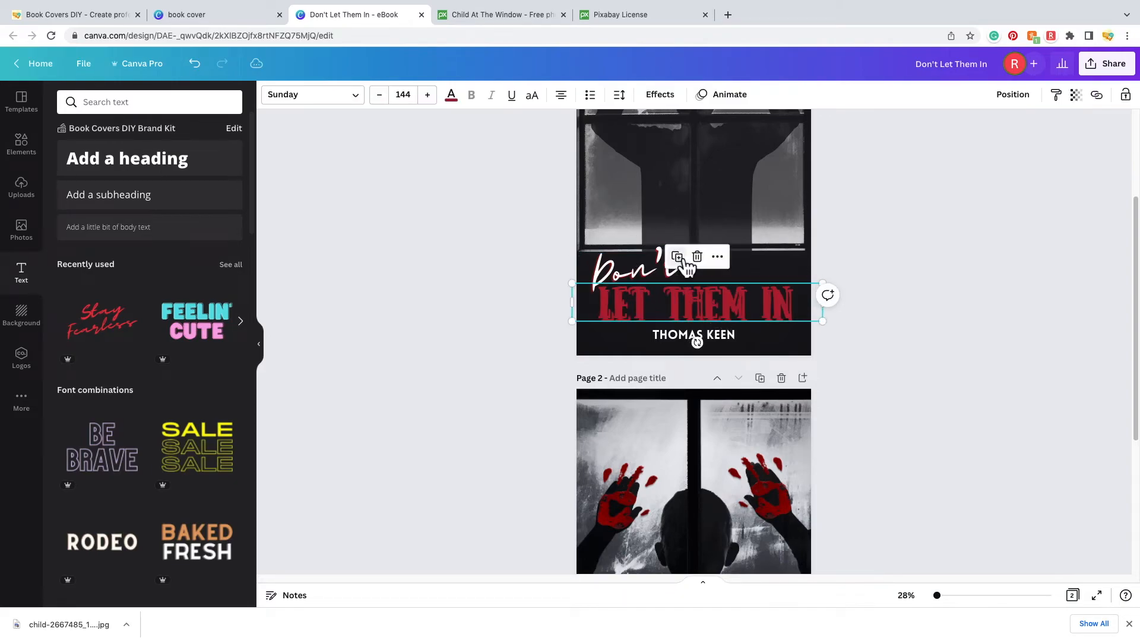
left_click_drag(744, 318, 745, 555)
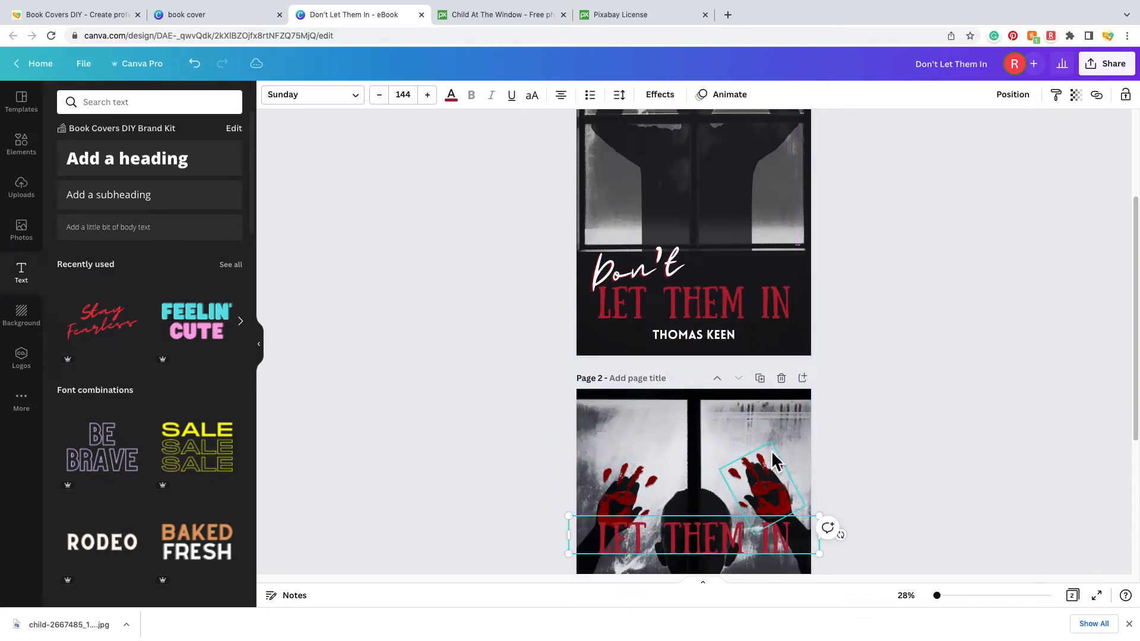
scroll(754, 445, "down", 5)
left_click_drag(726, 291, 731, 439)
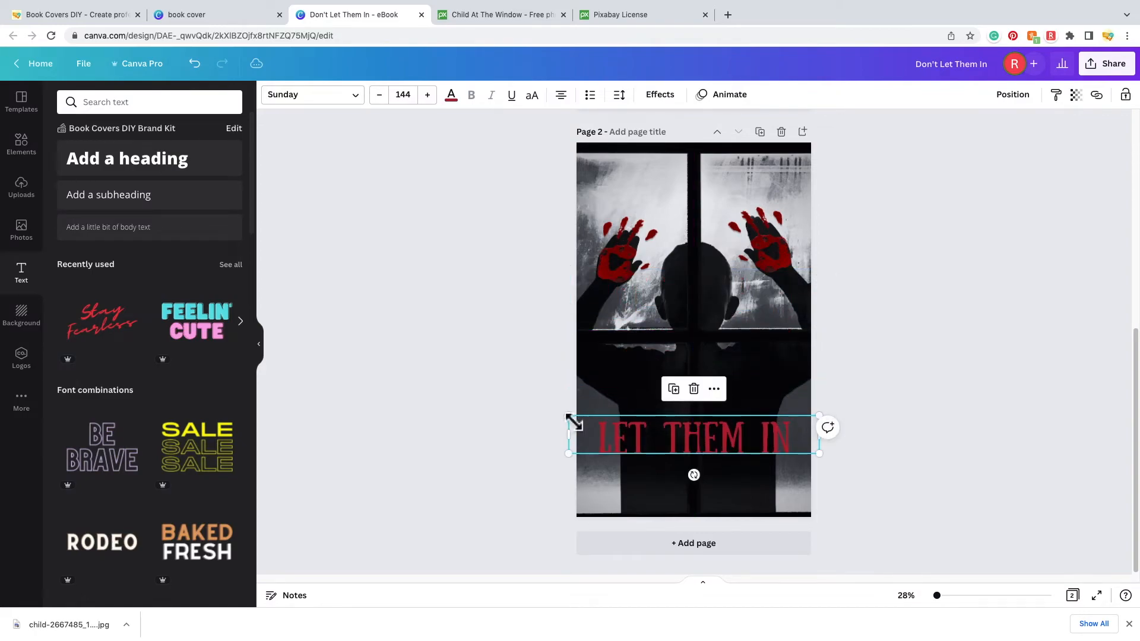
left_click_drag(581, 426, 567, 423)
left_click_drag(739, 438, 746, 449)
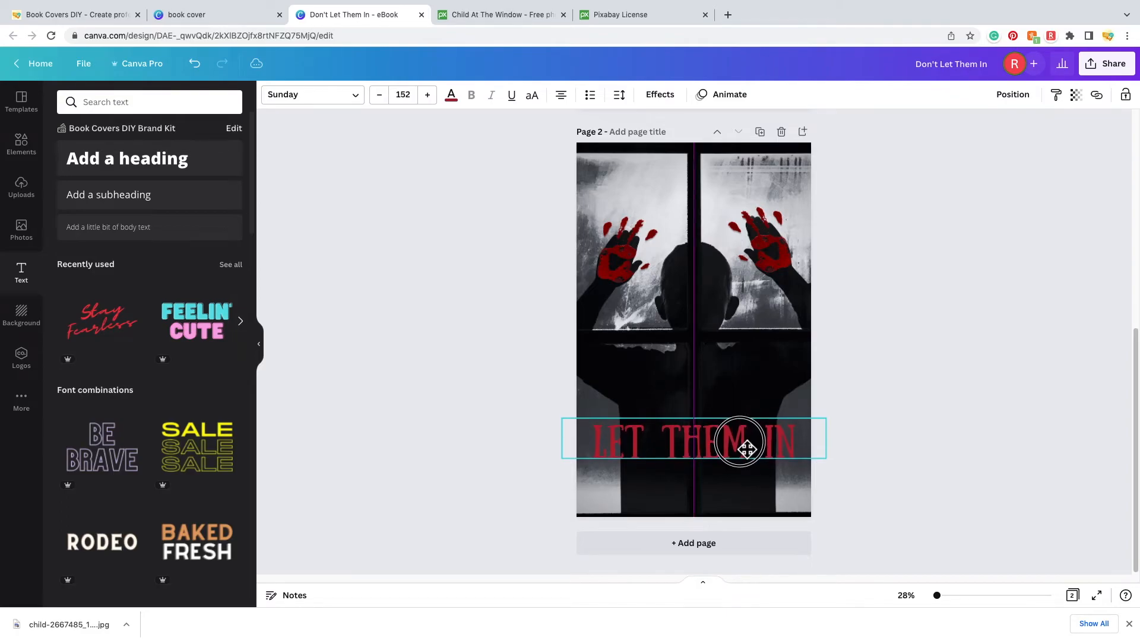
scroll(746, 449, "up", 4)
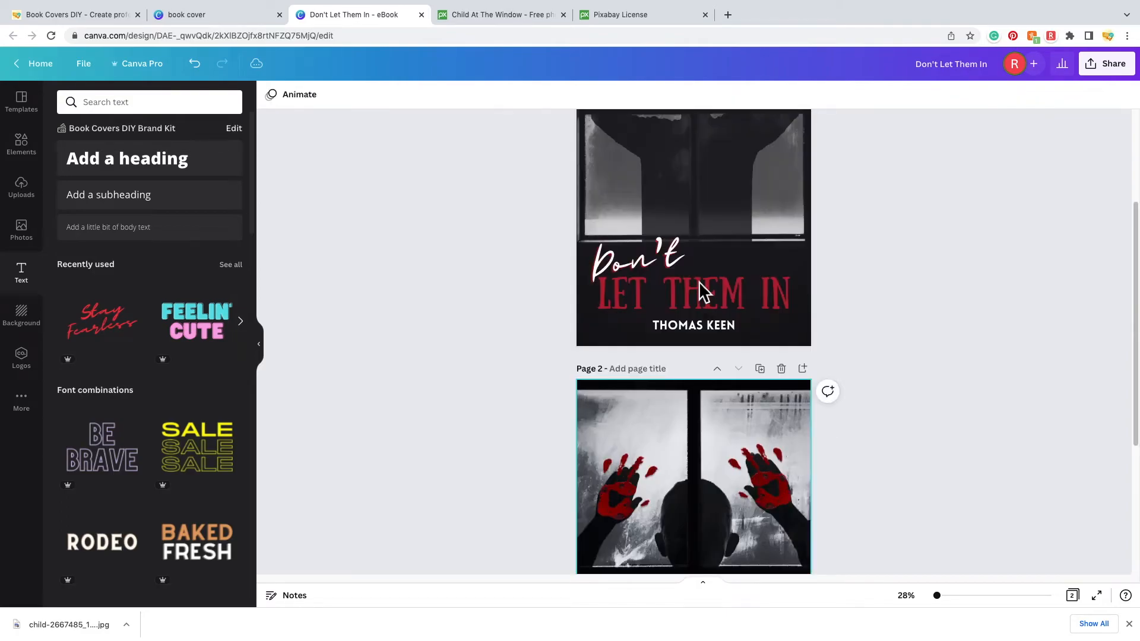
- Copy the white Don't from page 1 onto page 2
left_click(659, 259)
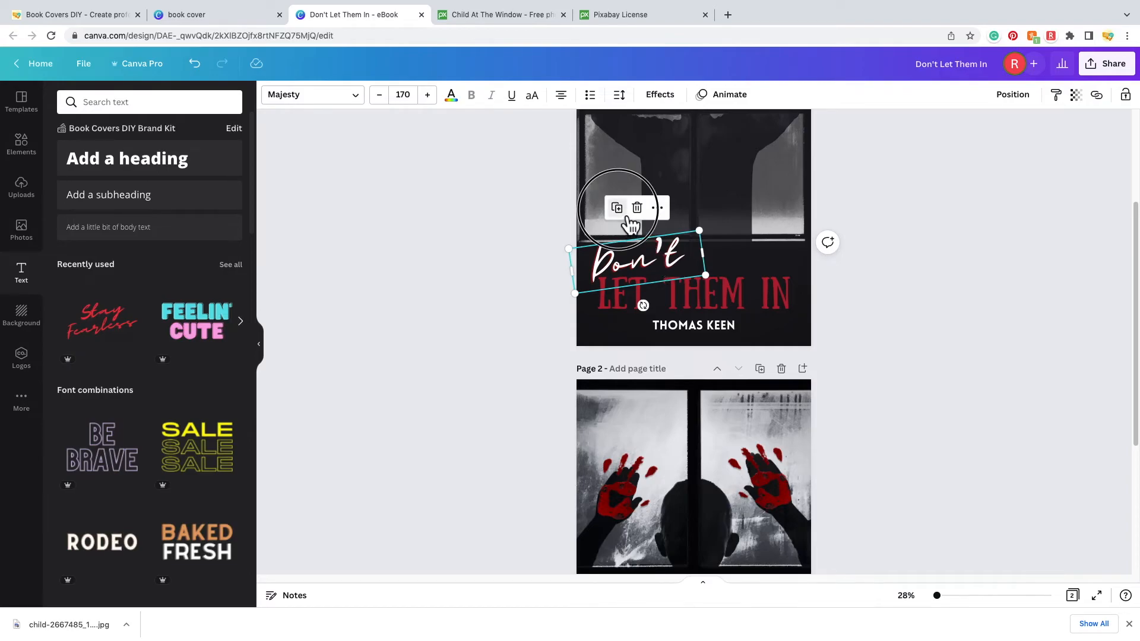
left_click(616, 207)
left_click_drag(661, 279, 683, 549)
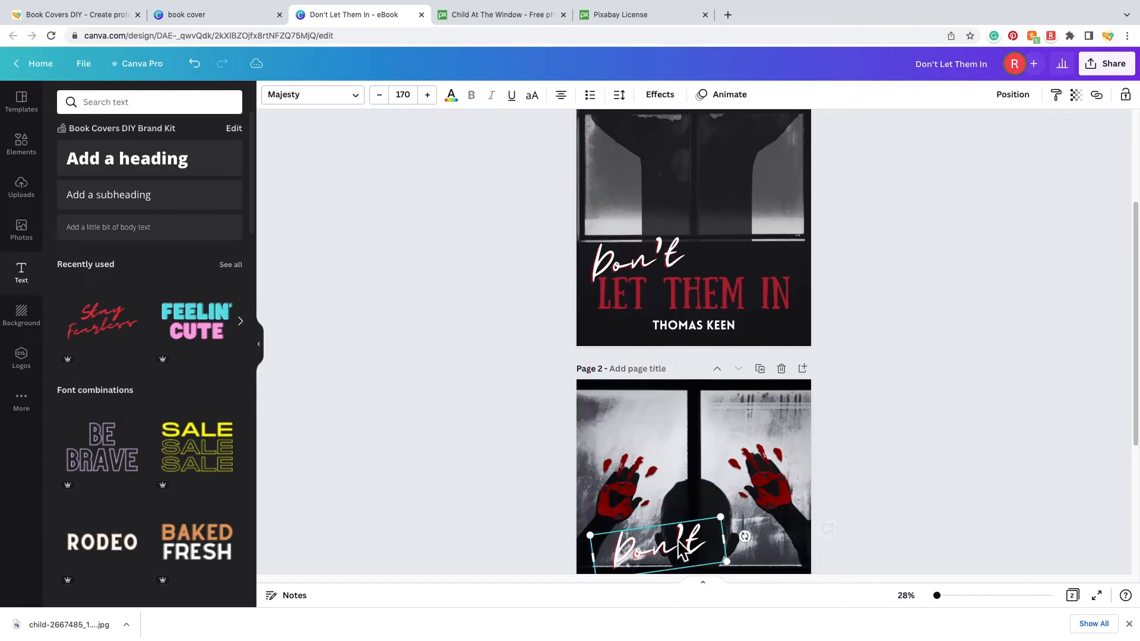
scroll(701, 517, "down", 4)
left_click_drag(677, 320, 672, 396)
scroll(711, 277, "up", 5)
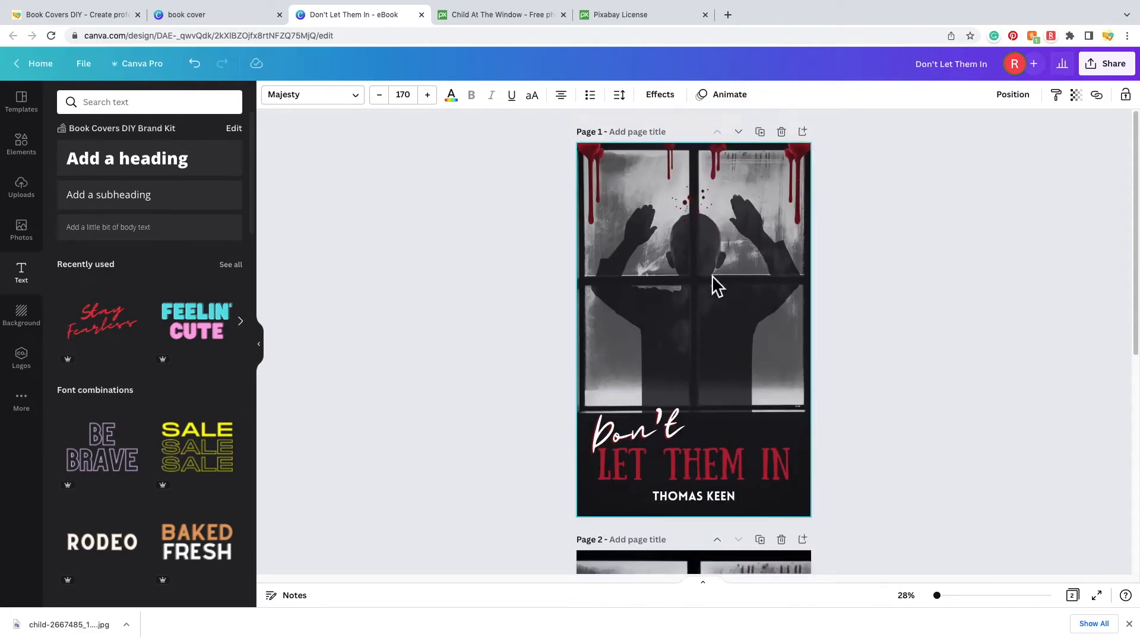
scroll(715, 285, "down", 2)
left_click(703, 387)
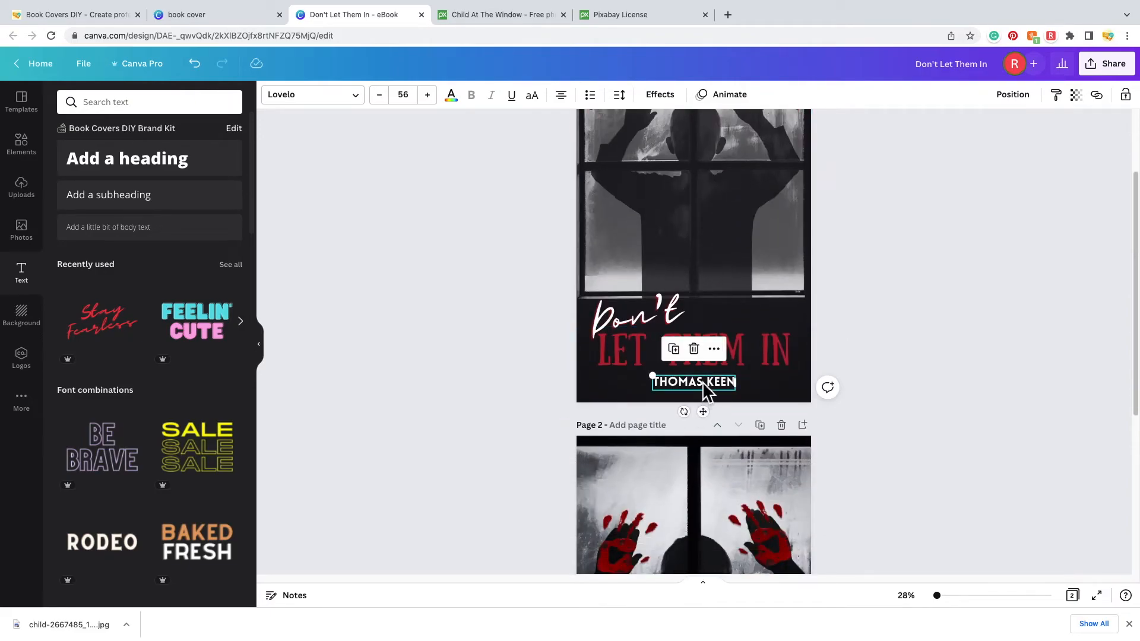
left_click(682, 359)
left_click_drag(720, 397, 740, 522)
scroll(740, 523, "down", 5)
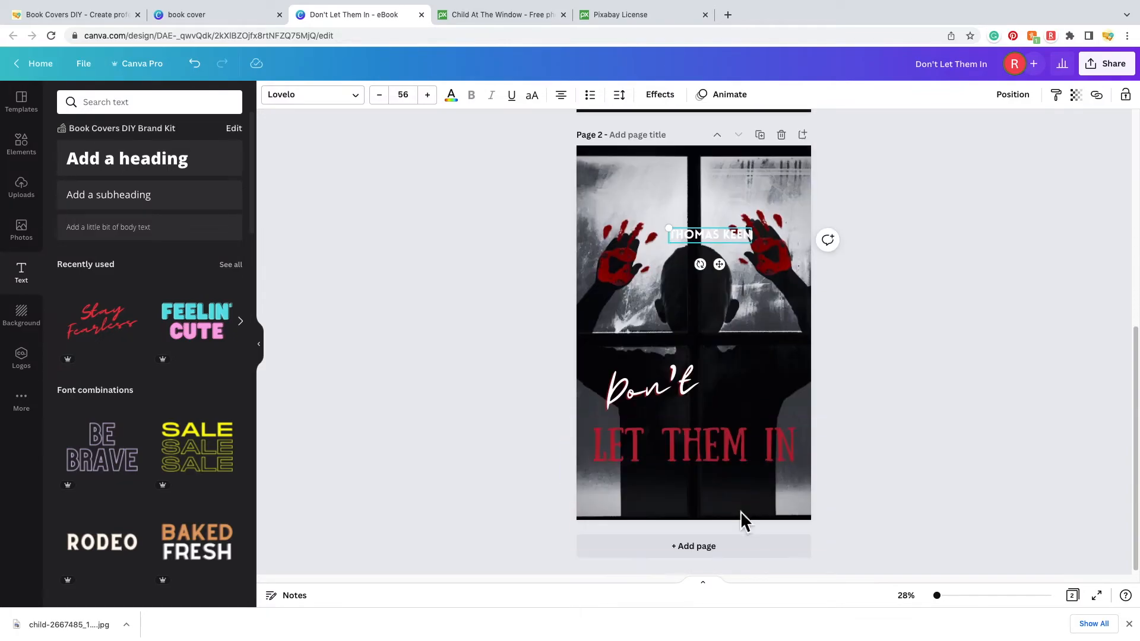
left_click_drag(711, 237, 700, 496)
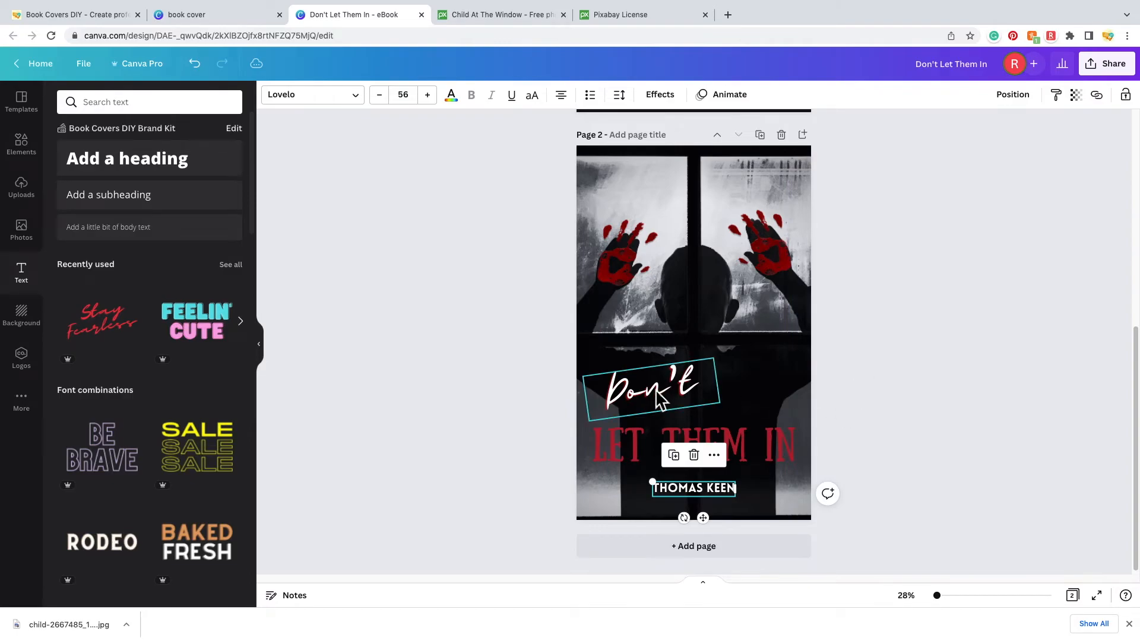
scroll(691, 417, "up", 1)
- Enlarge the page 2 Don't and nudge LET THEM IN slightly upward
left_click(692, 416)
mouse_move(720, 428)
left_mouse_down()
mouse_move(780, 446)
mouse_move(723, 423)
left_mouse_up()
scroll(723, 423, "down", 1)
left_click_drag(729, 453, 731, 449)
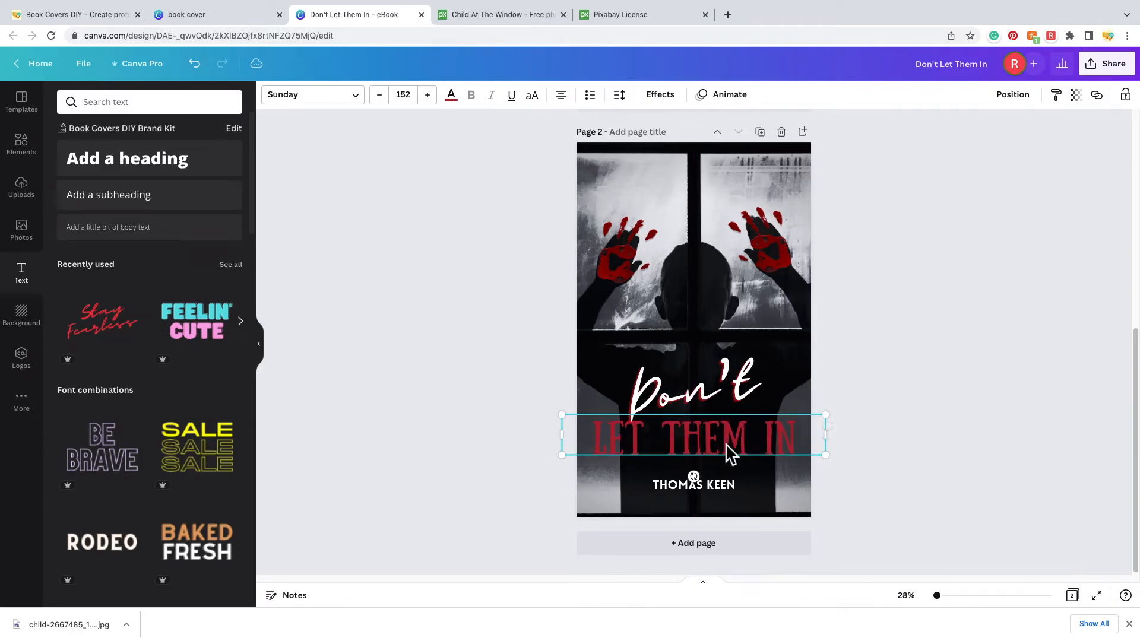
left_click(945, 408)
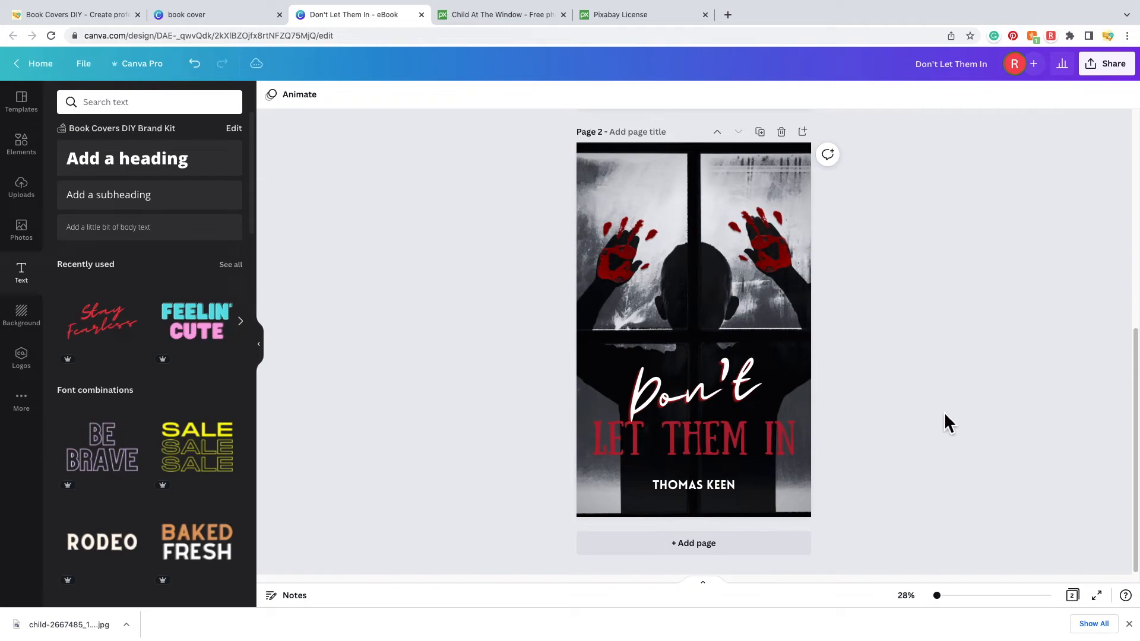
- Restyle the page 2 author name in Horizon at size 61, centred under the title
left_click(687, 495)
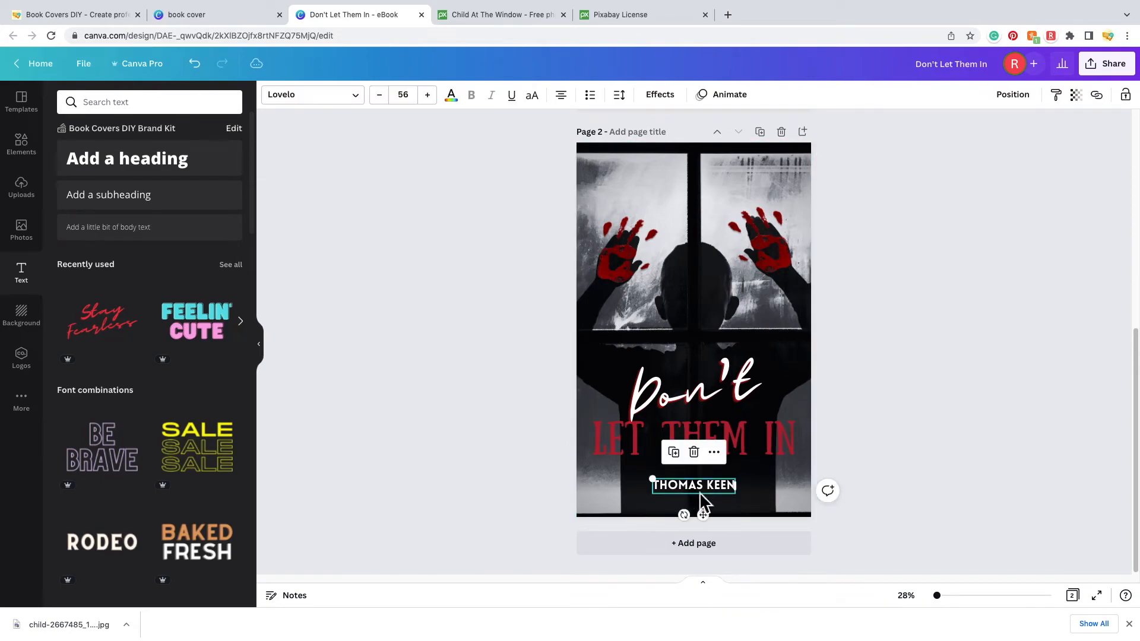
mouse_move(652, 480)
left_mouse_down()
mouse_move(621, 473)
mouse_move(631, 475)
left_mouse_up()
left_click_drag(713, 482, 721, 491)
left_click(697, 496)
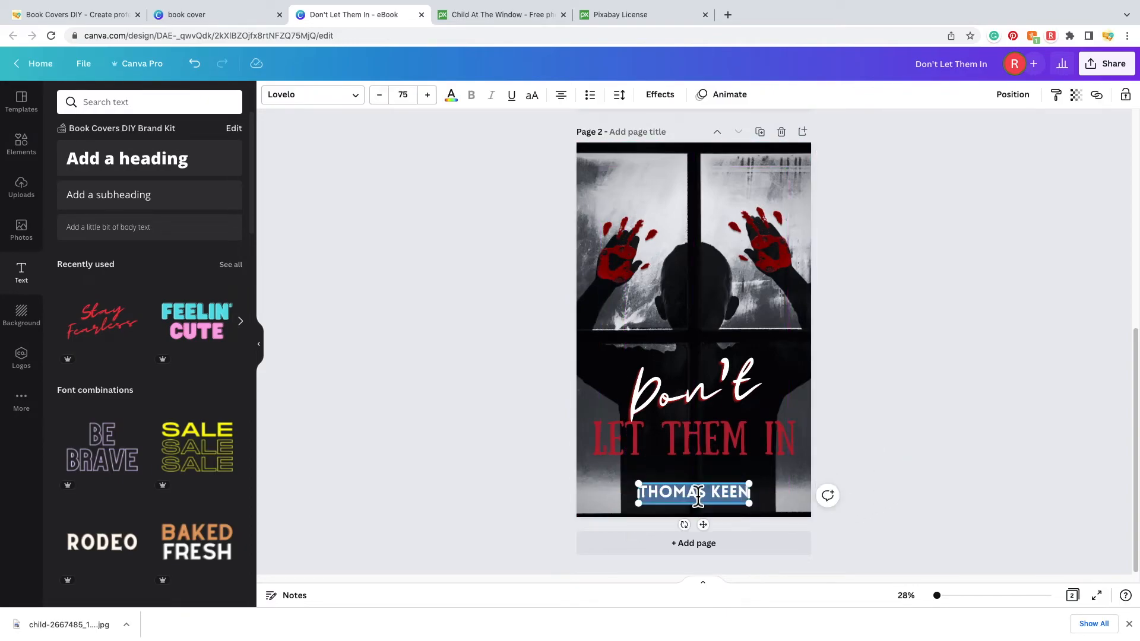
left_click(365, 102)
left_click(89, 431)
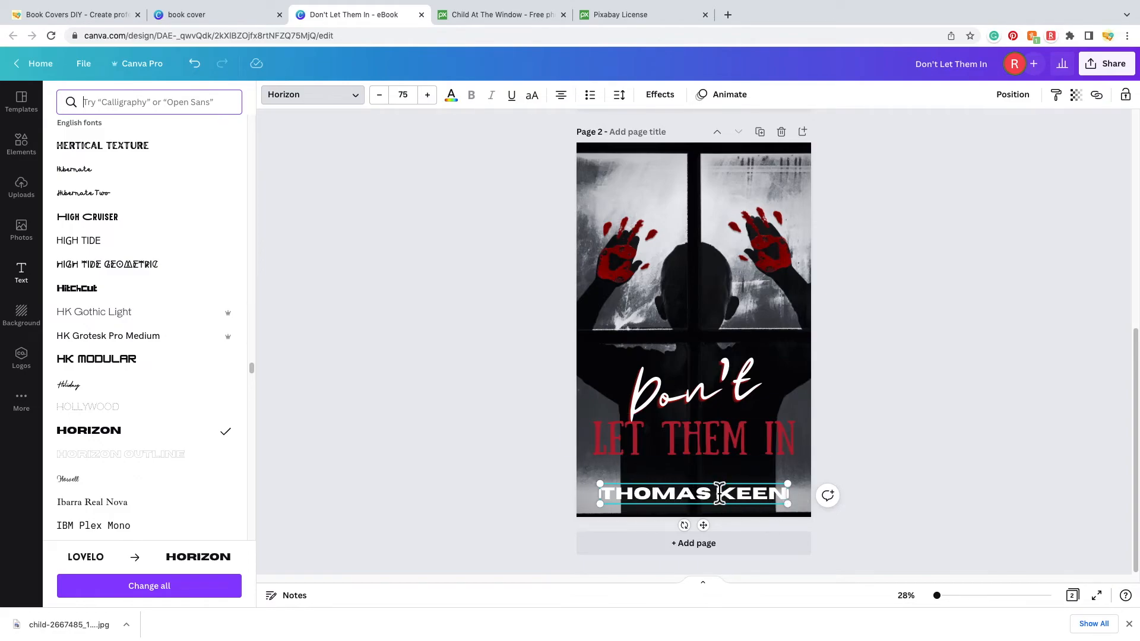
left_click(409, 97)
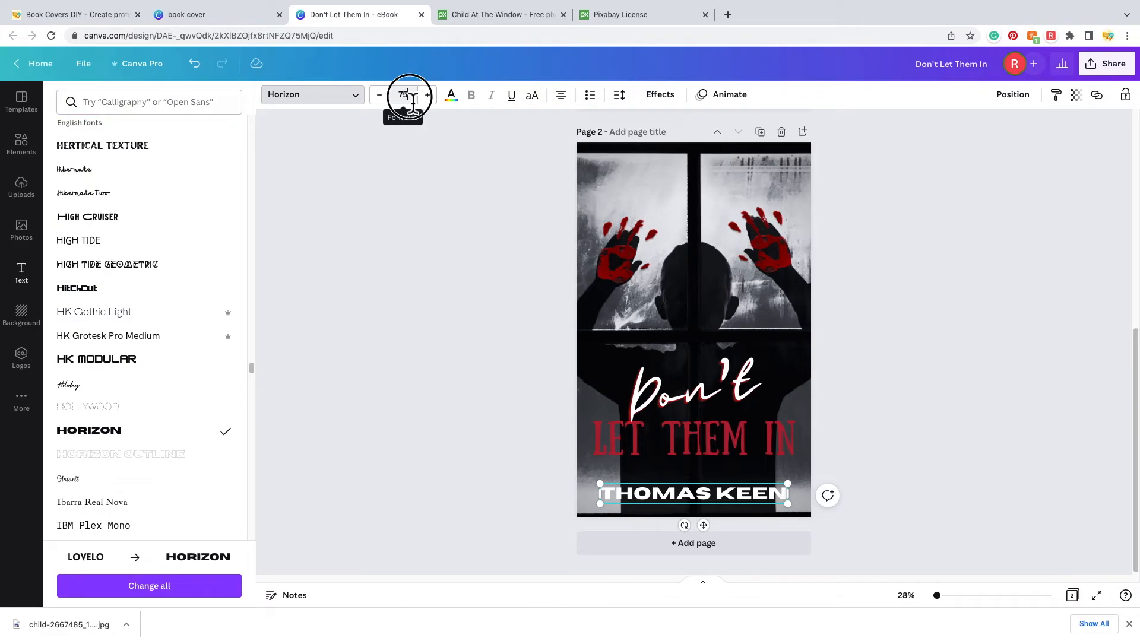
scroll(437, 280, "down", 3)
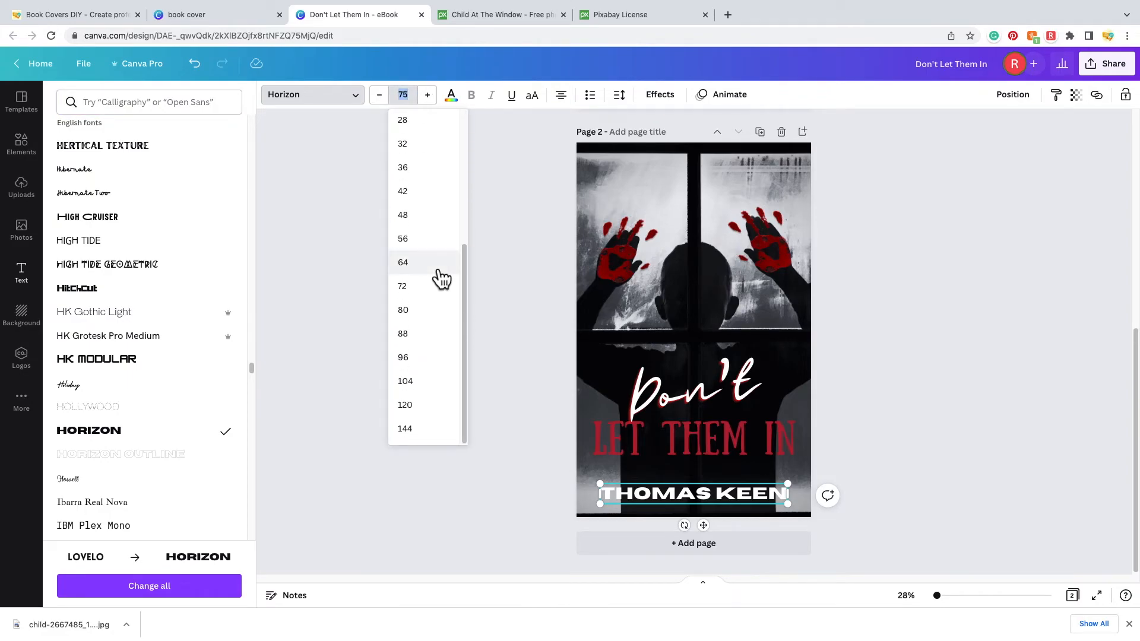
type("61")
key("Return")
left_click(966, 355)
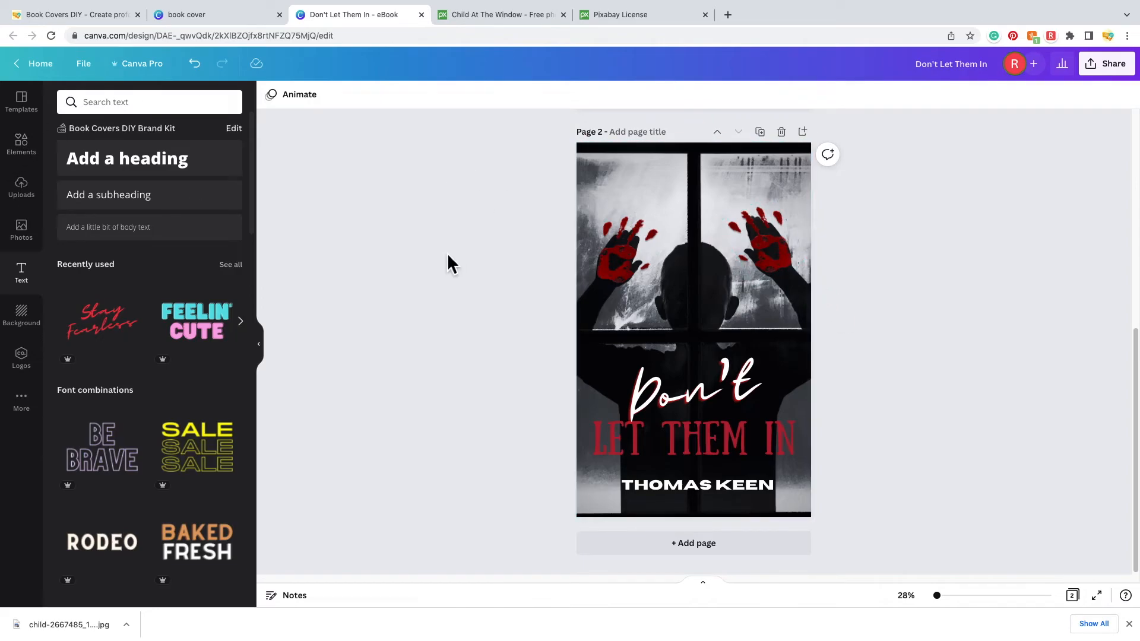
- Browse the 'blood' element results and add the red splatter graphic to page 2
left_click(39, 158)
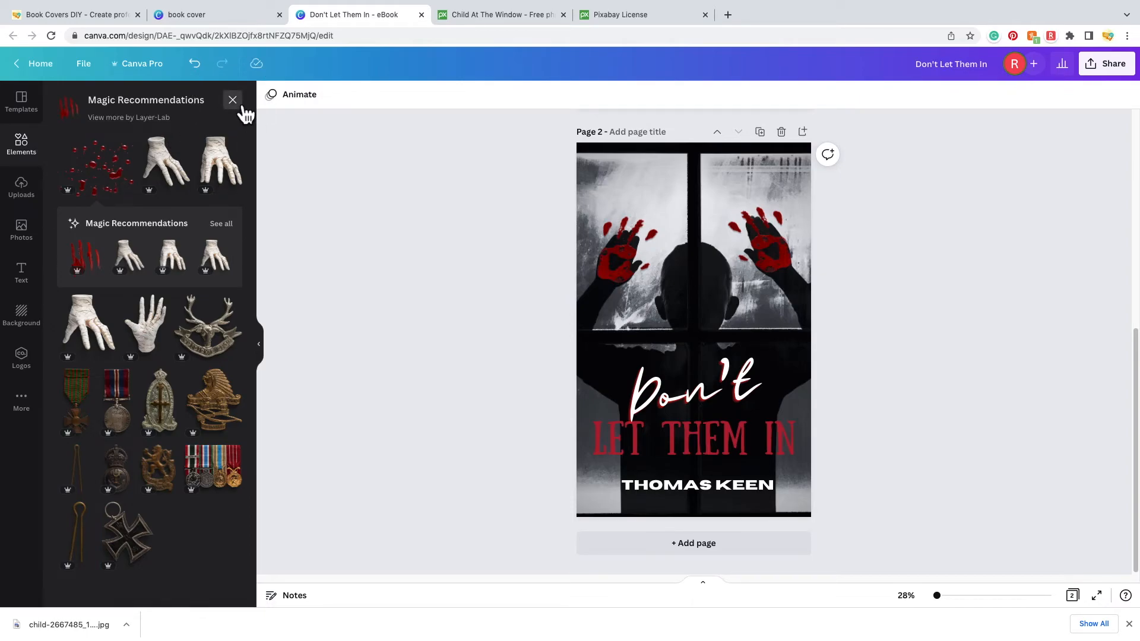
left_click(240, 104)
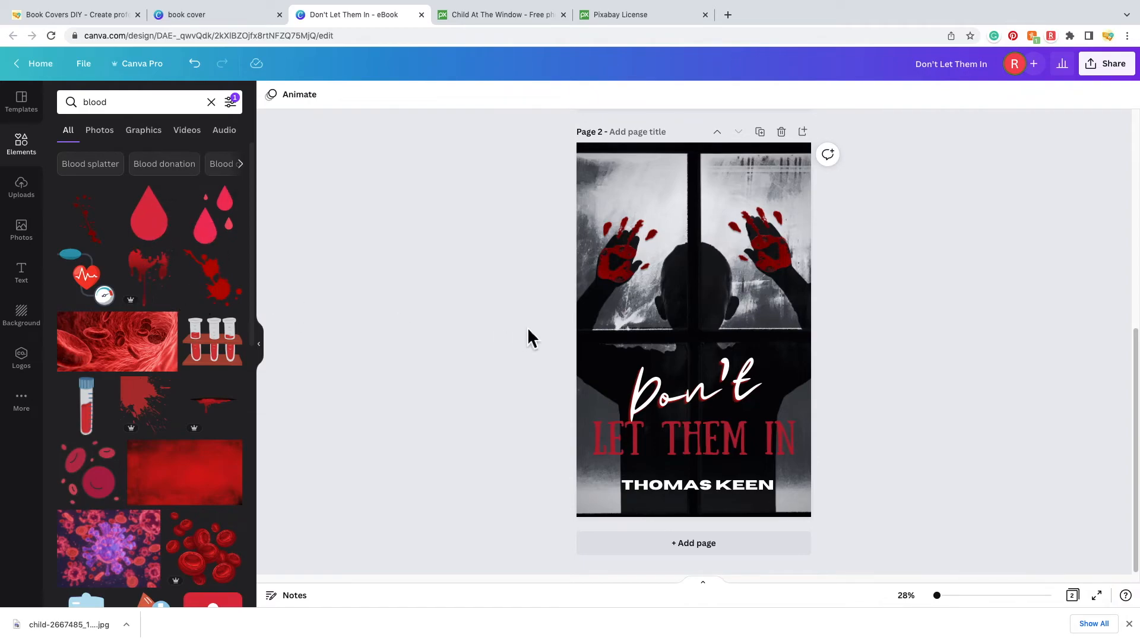
scroll(526, 331, "up", 5)
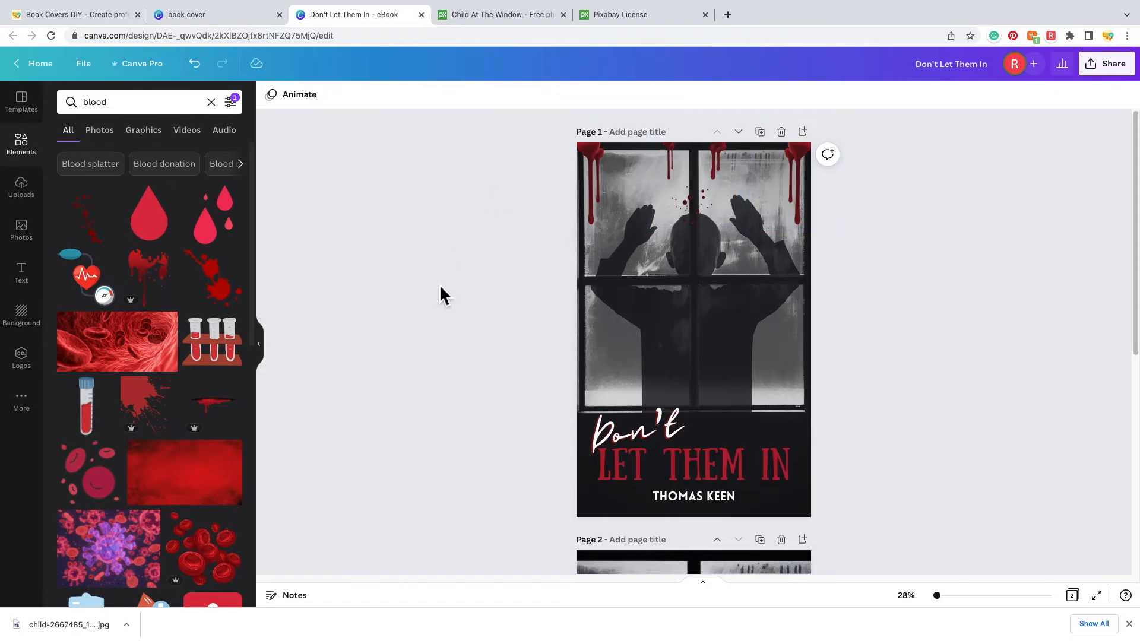
scroll(441, 284, "down", 5)
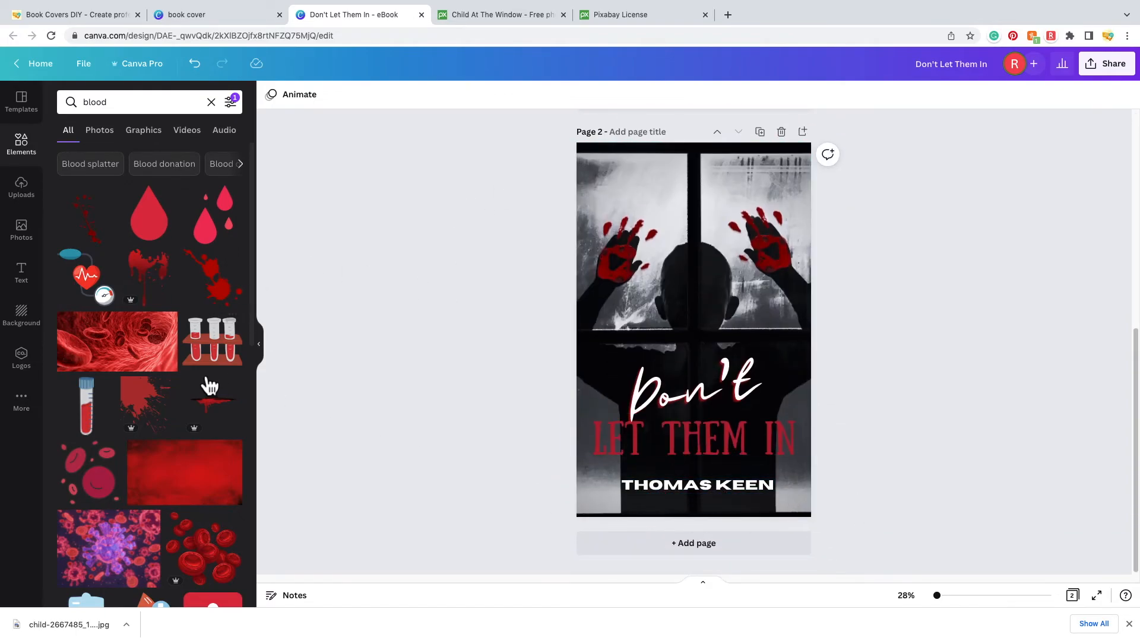
scroll(184, 376, "down", 2)
scroll(184, 375, "down", 7)
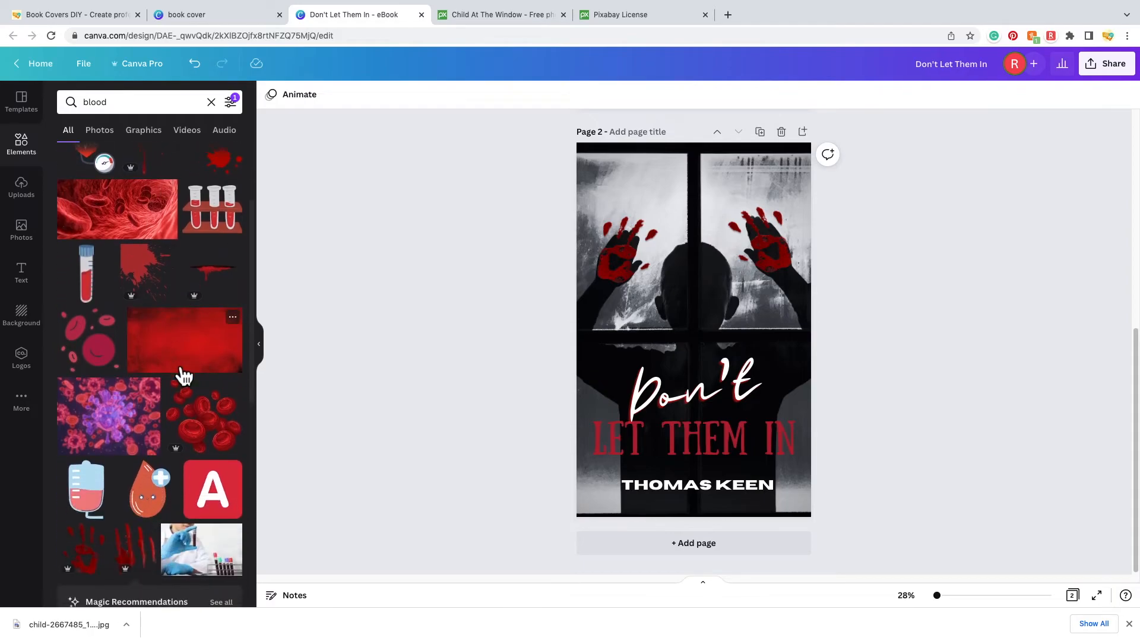
scroll(175, 361, "down", 3)
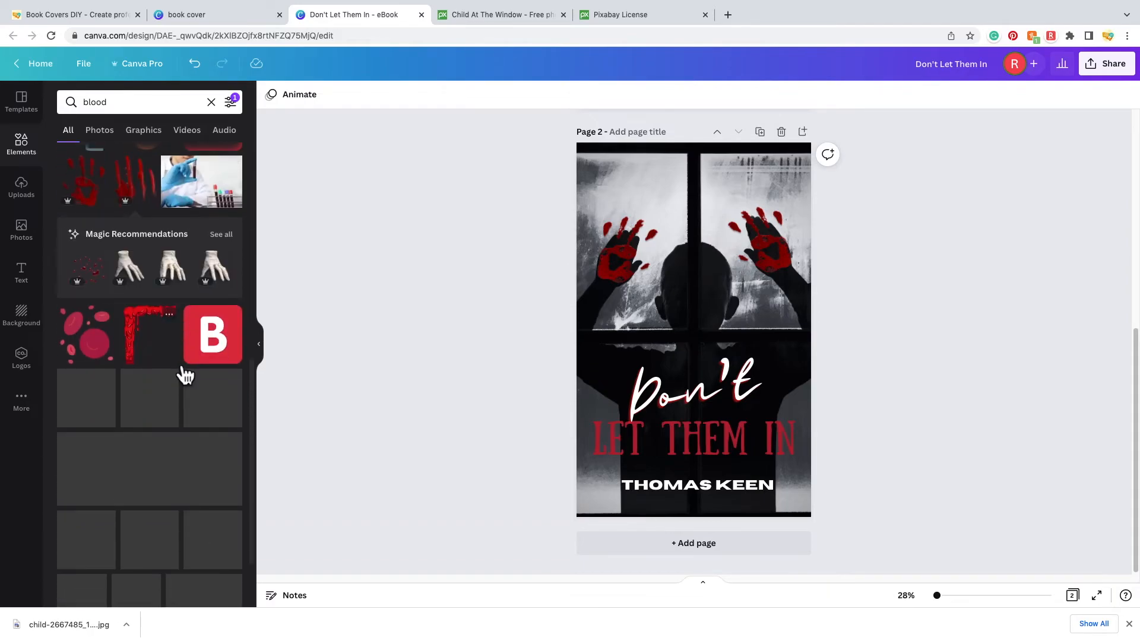
scroll(189, 374, "down", 3)
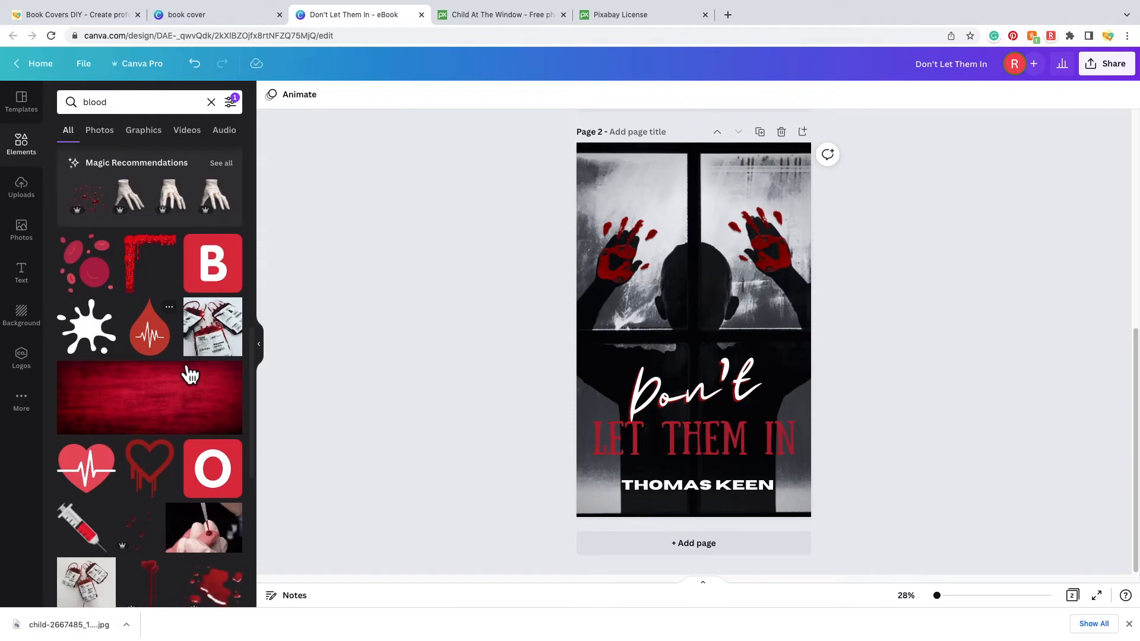
scroll(190, 374, "down", 4)
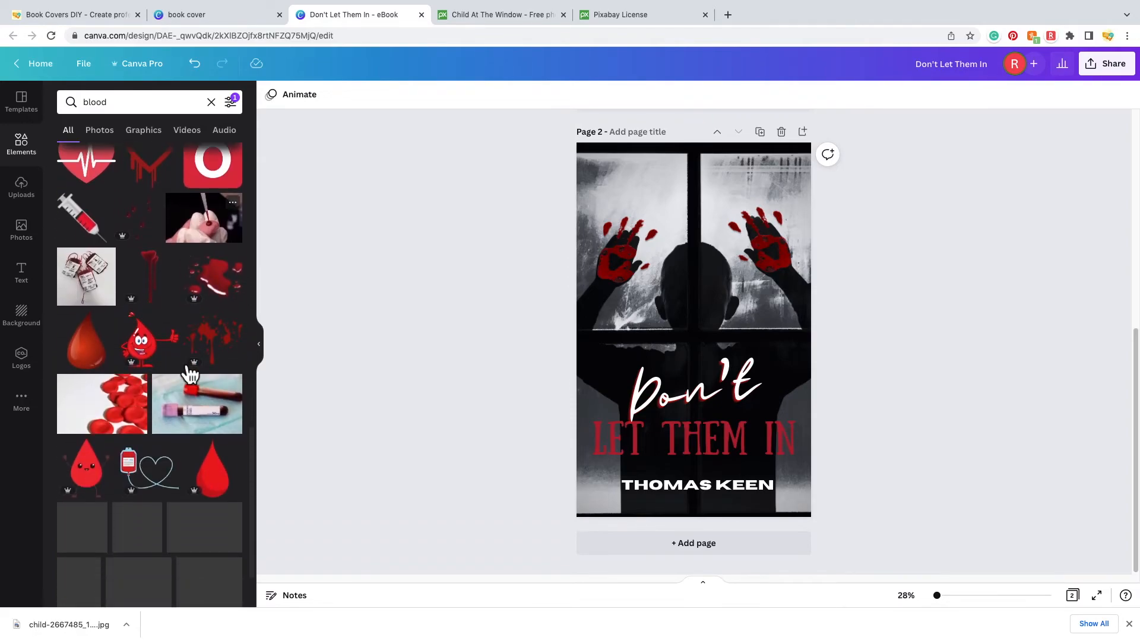
scroll(190, 374, "down", 5)
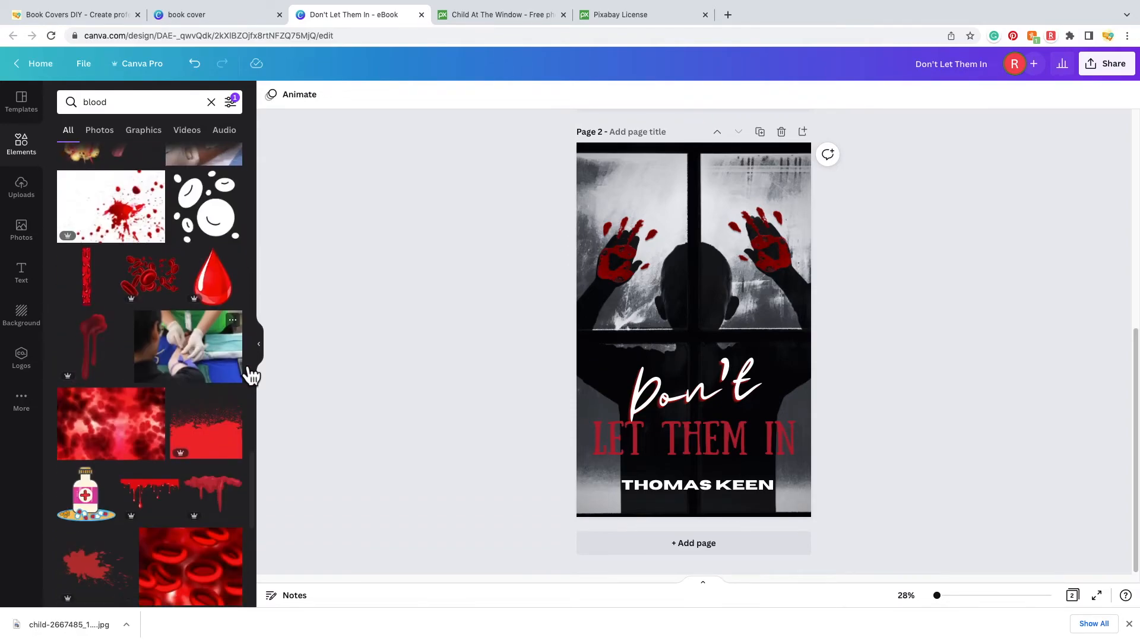
left_click(229, 439)
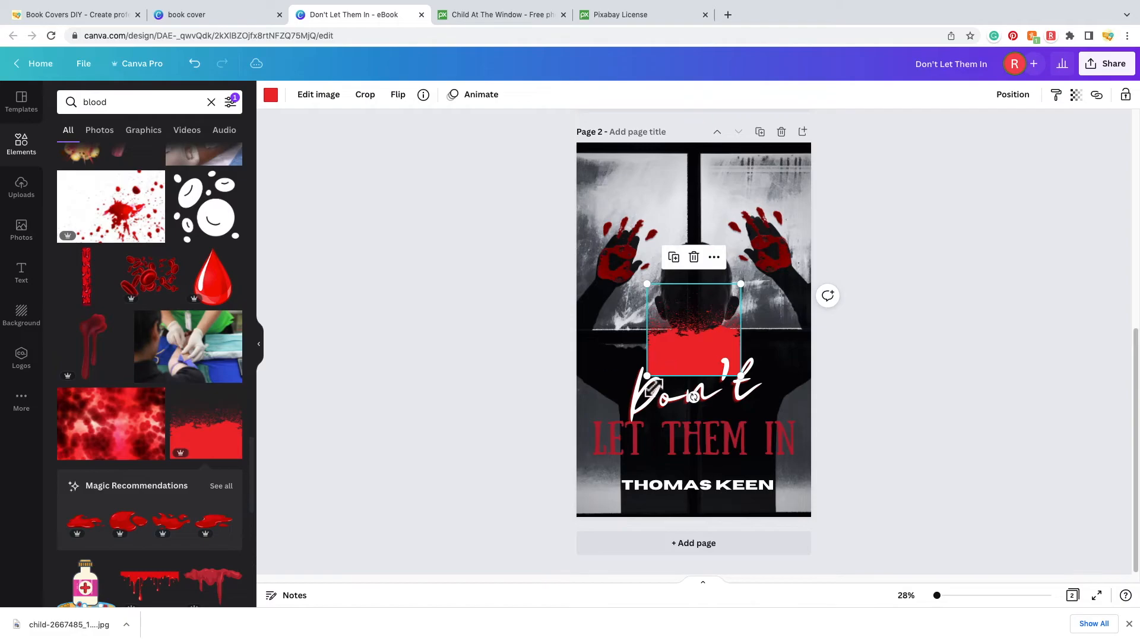
- Enlarge the red blood splatter to full page width and settle it along page 2's bottom edge
left_click_drag(655, 383, 537, 411)
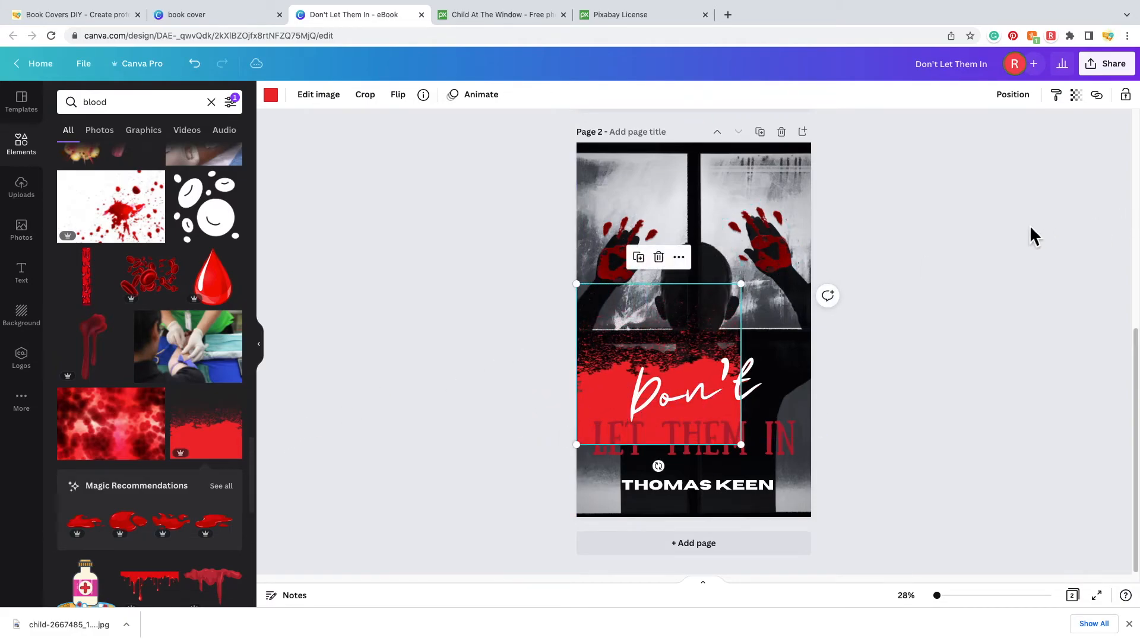
left_click_drag(741, 284, 843, 253)
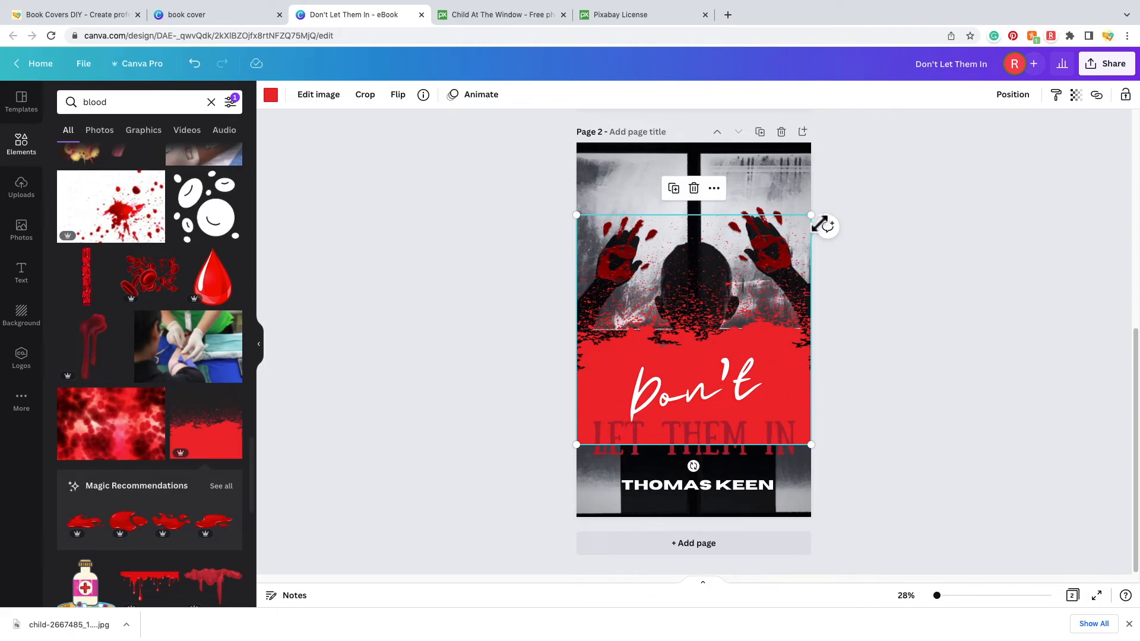
left_click_drag(743, 308, 742, 380)
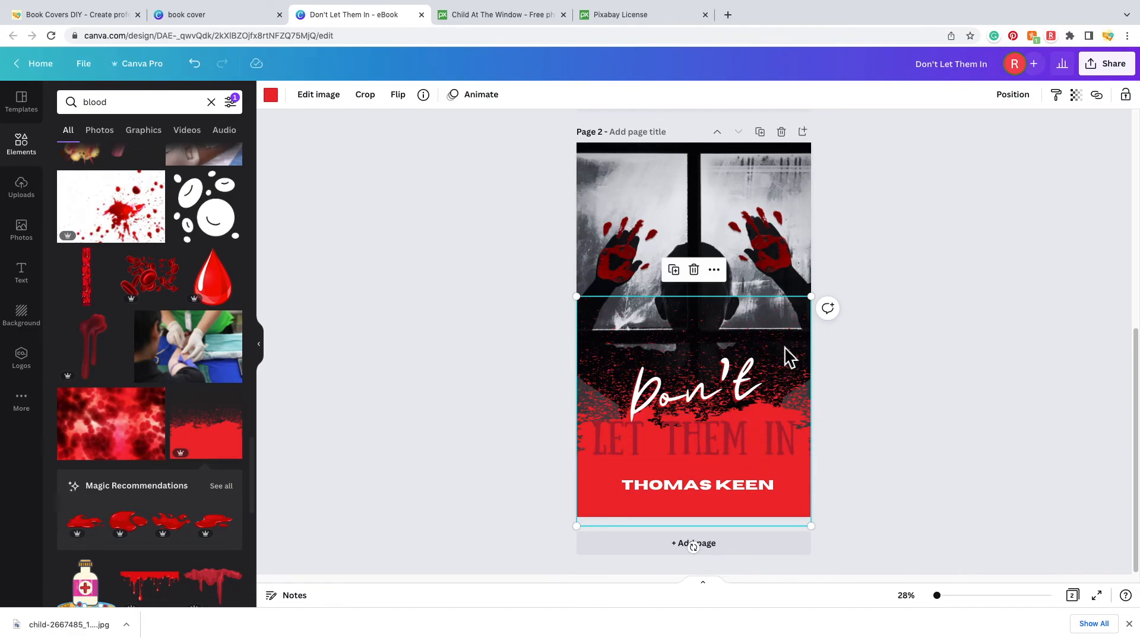
left_click_drag(795, 344, 799, 467)
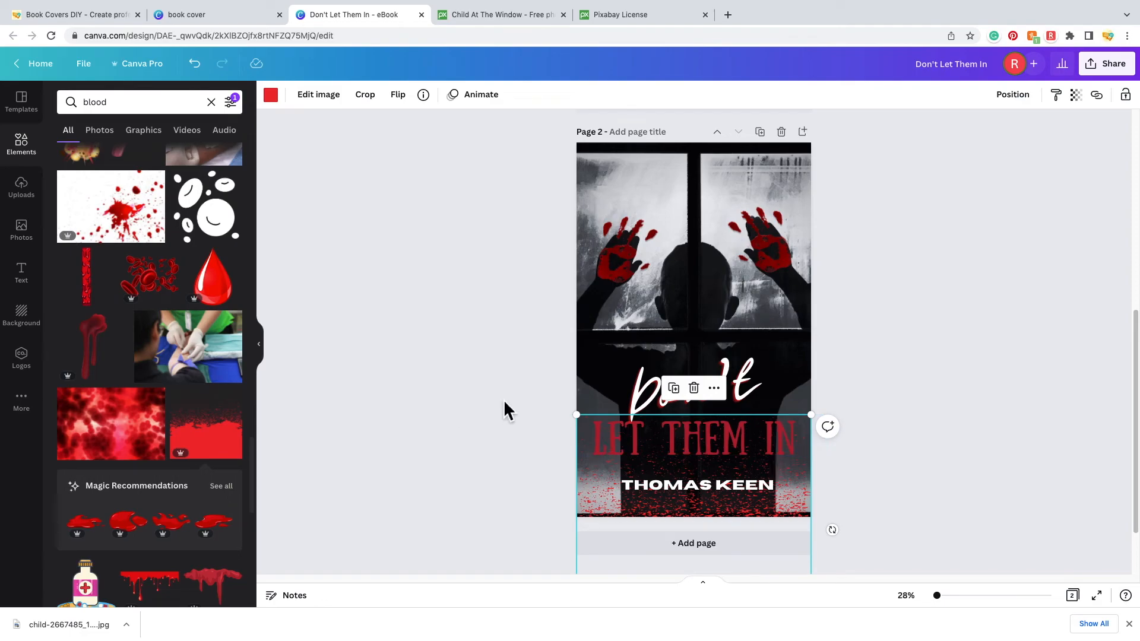
- Recolour the bottom blood splatter to the darker document red, then check the handprints and deselect
left_click(932, 393)
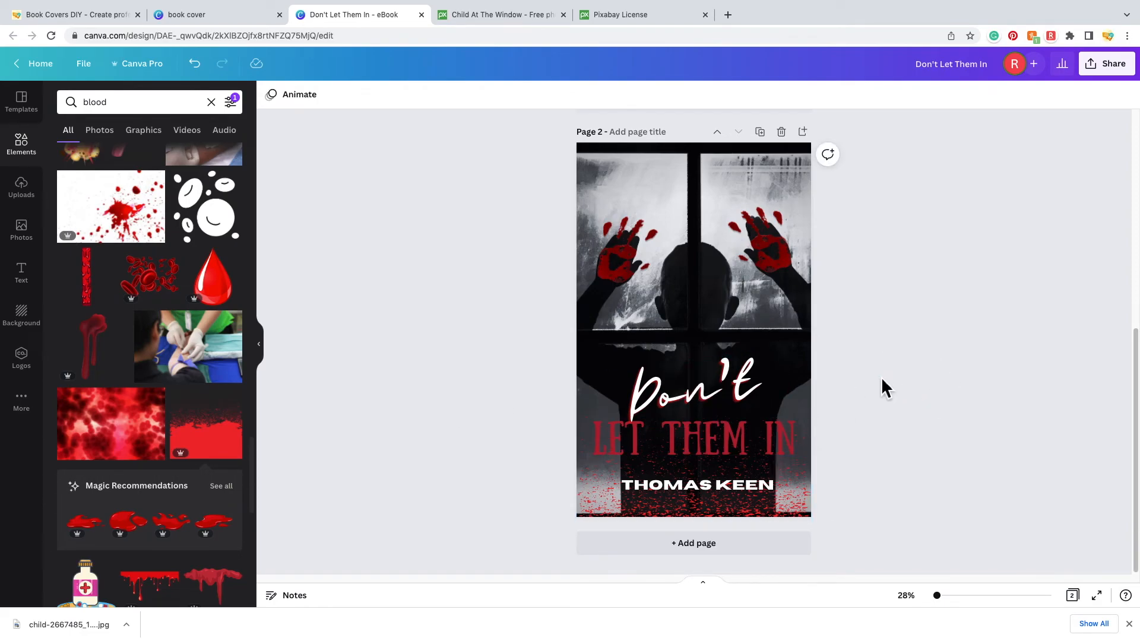
left_click(722, 511)
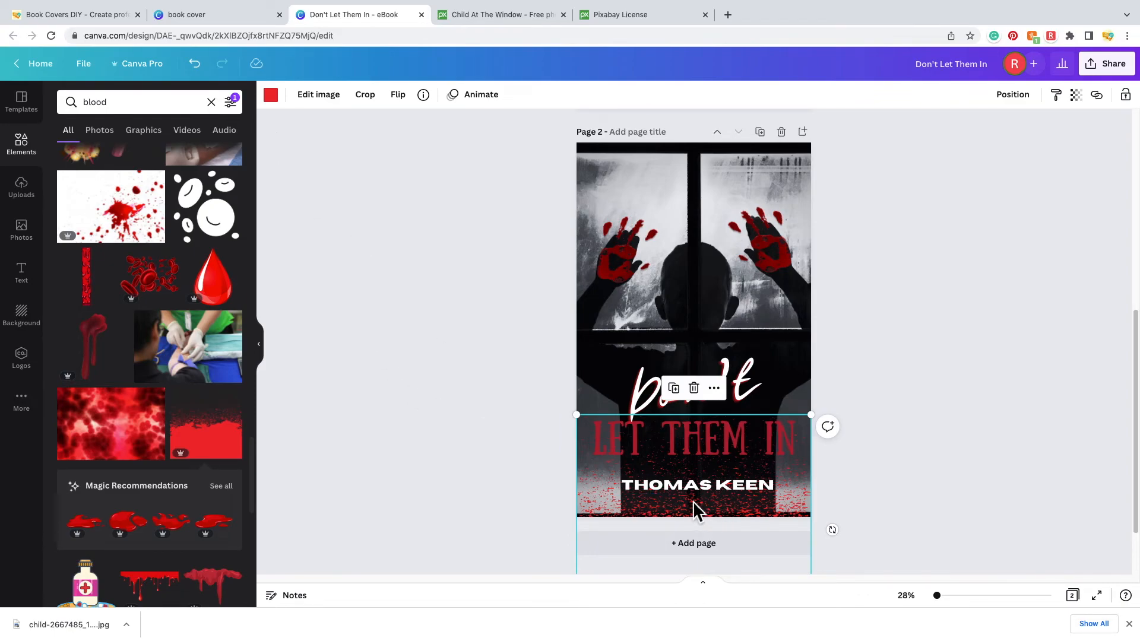
left_click(271, 96)
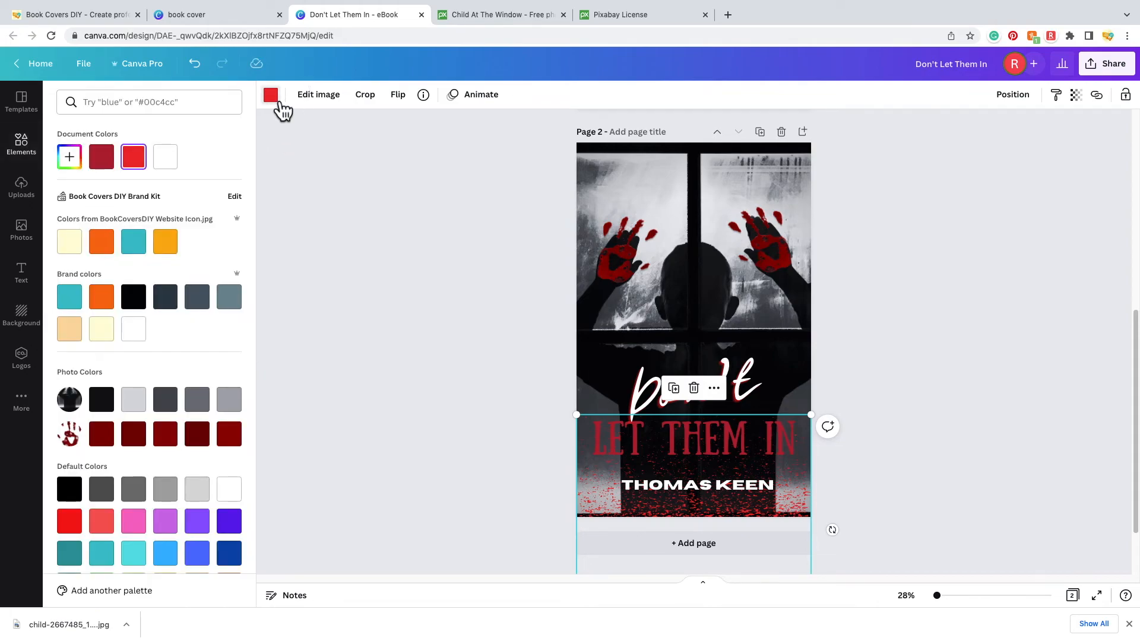
left_click(110, 173)
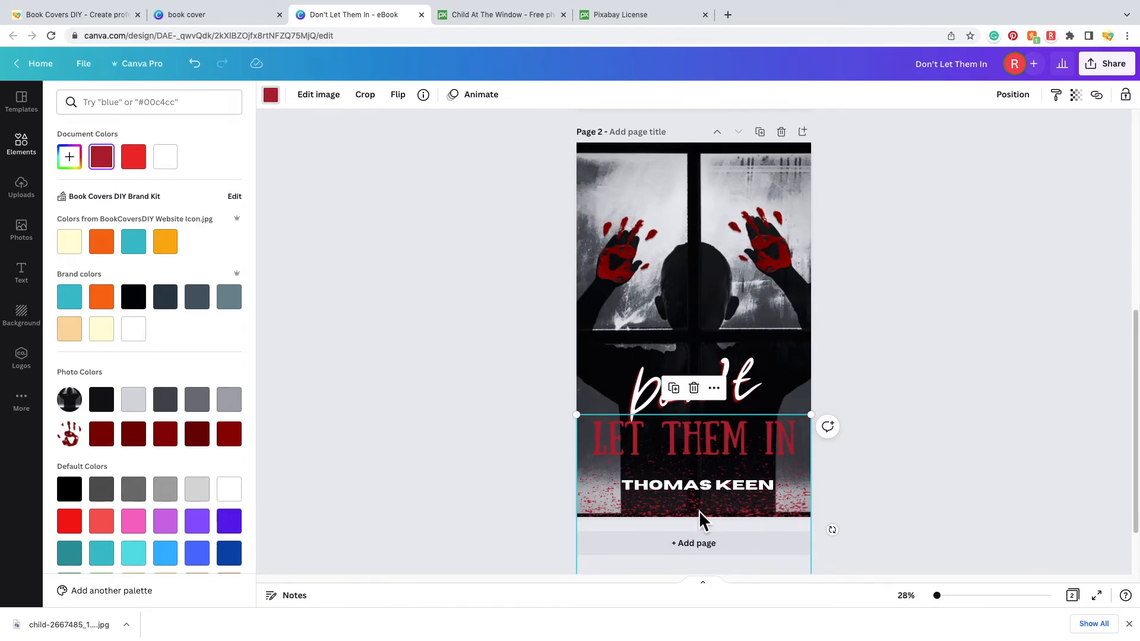
left_click(631, 267)
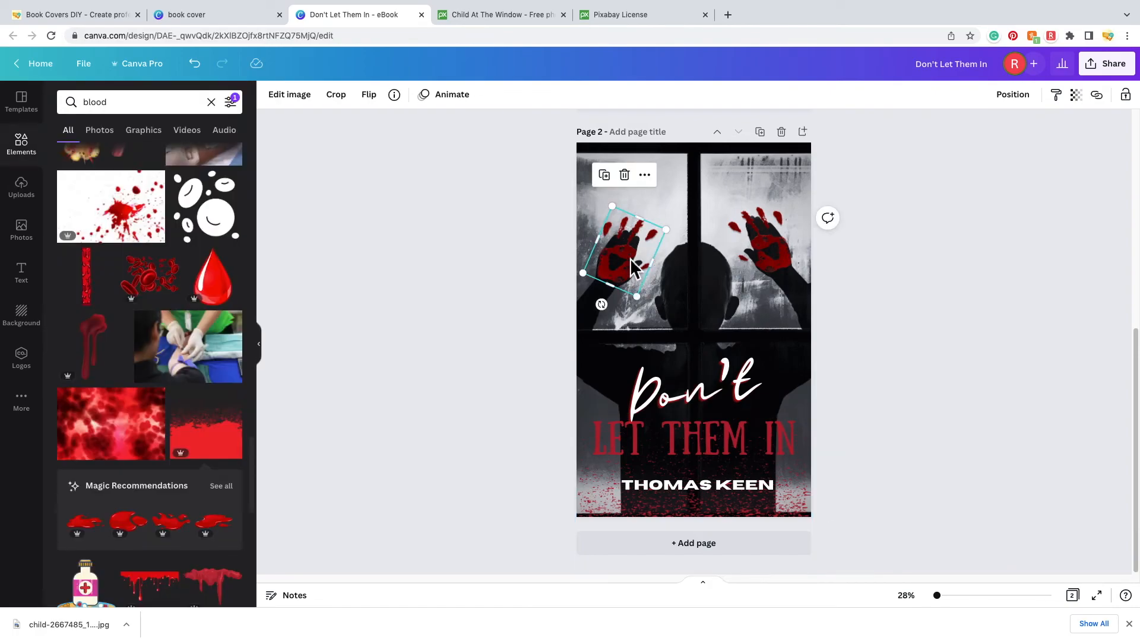
left_click(787, 273)
key("Escape")
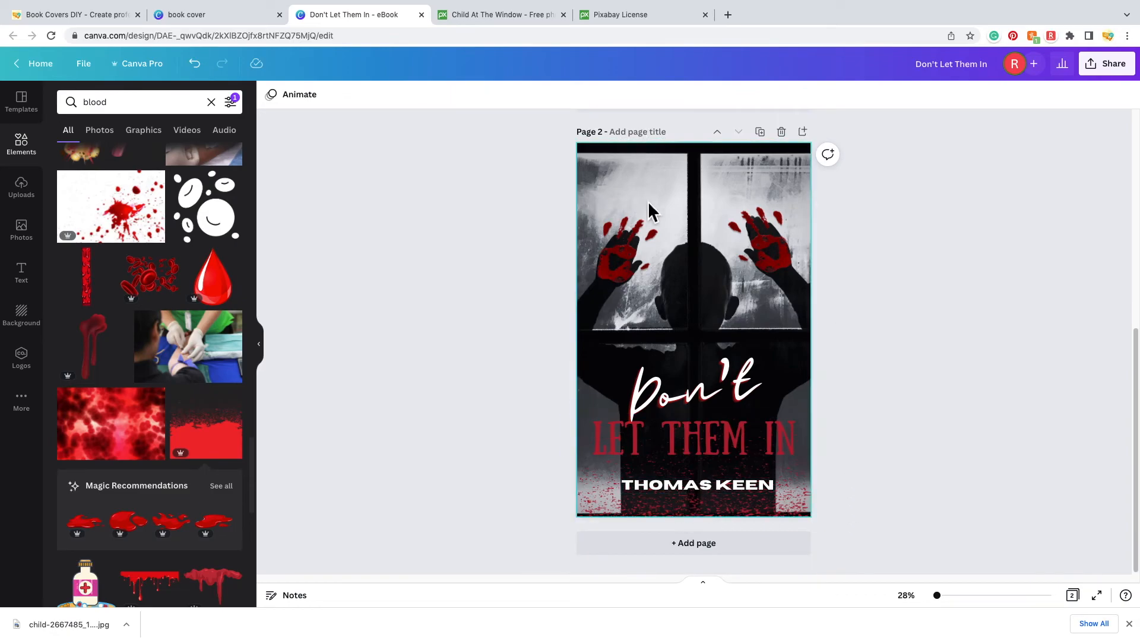
- Scroll between both cover pages to compare them, ending on page 1
scroll(889, 441, "up", 1)
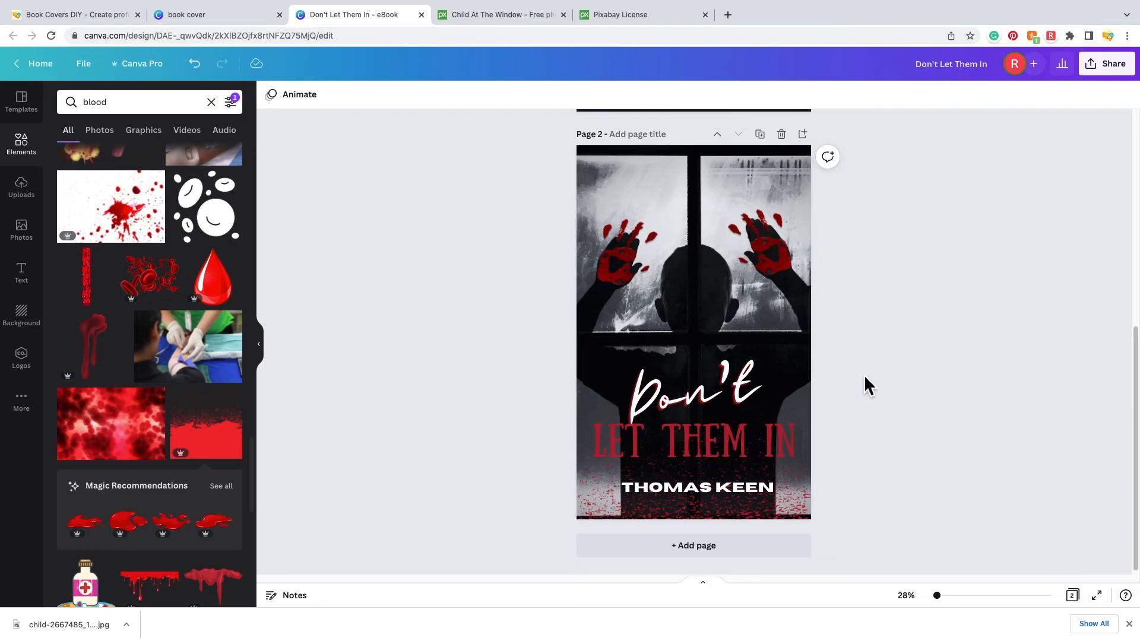
scroll(911, 447, "up", 5)
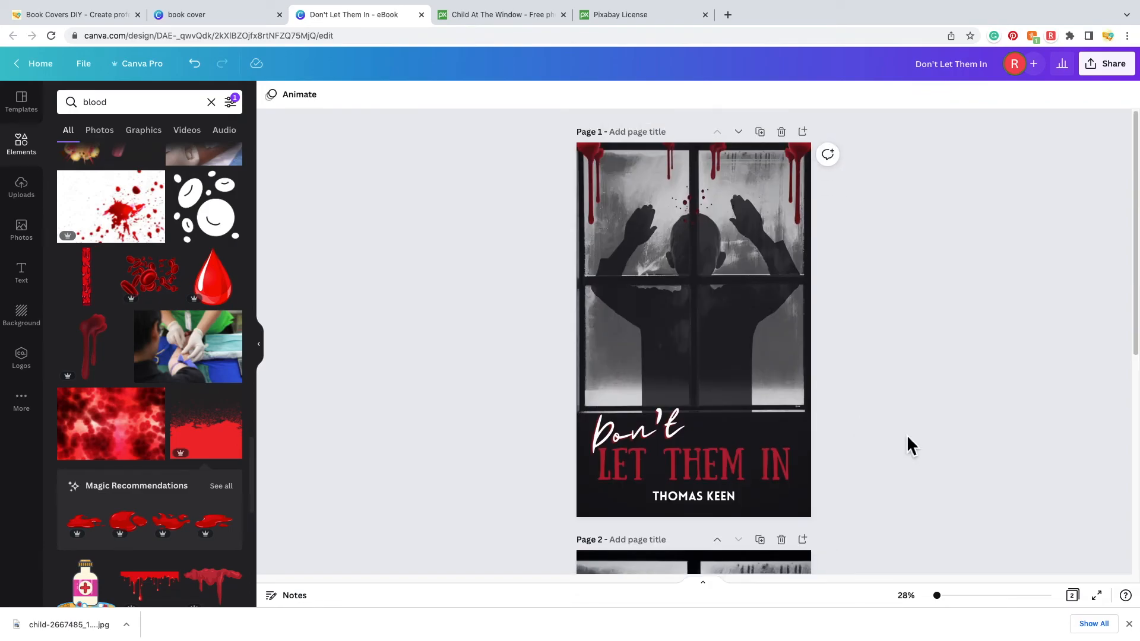
scroll(899, 419, "down", 5)
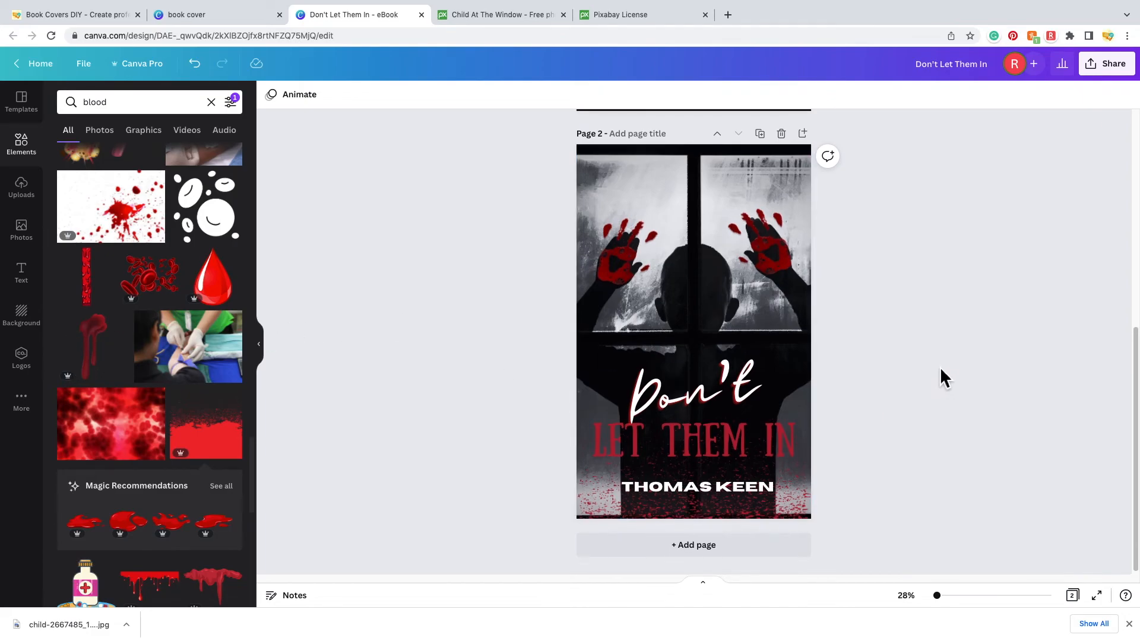
scroll(940, 367, "up", 5)
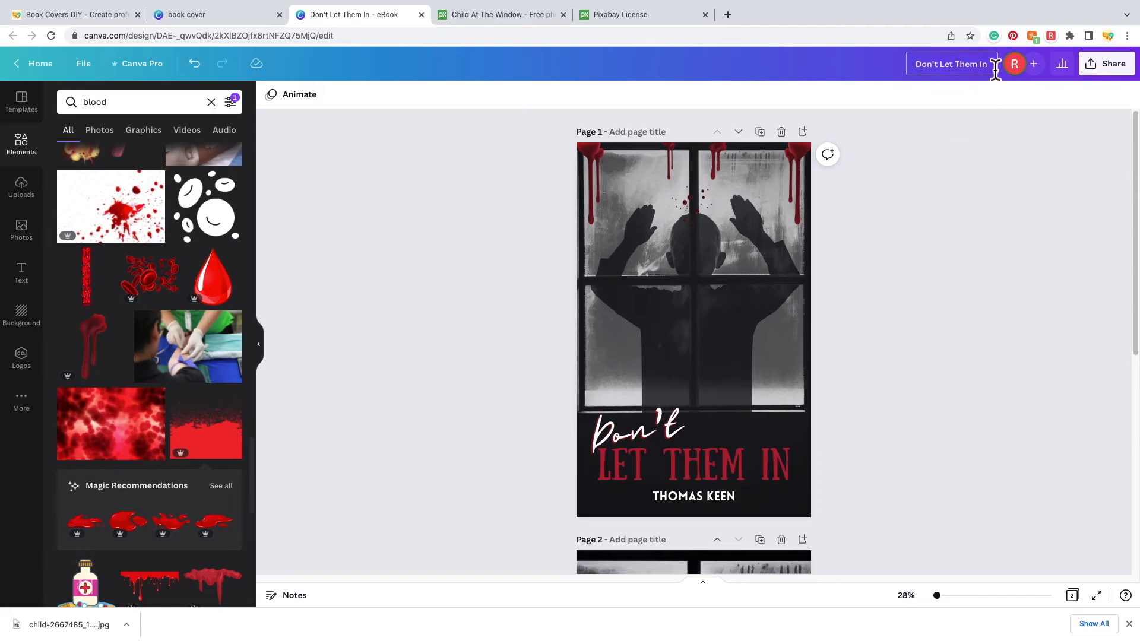
- Rename the design to 'Book Covers'
type("Book C")
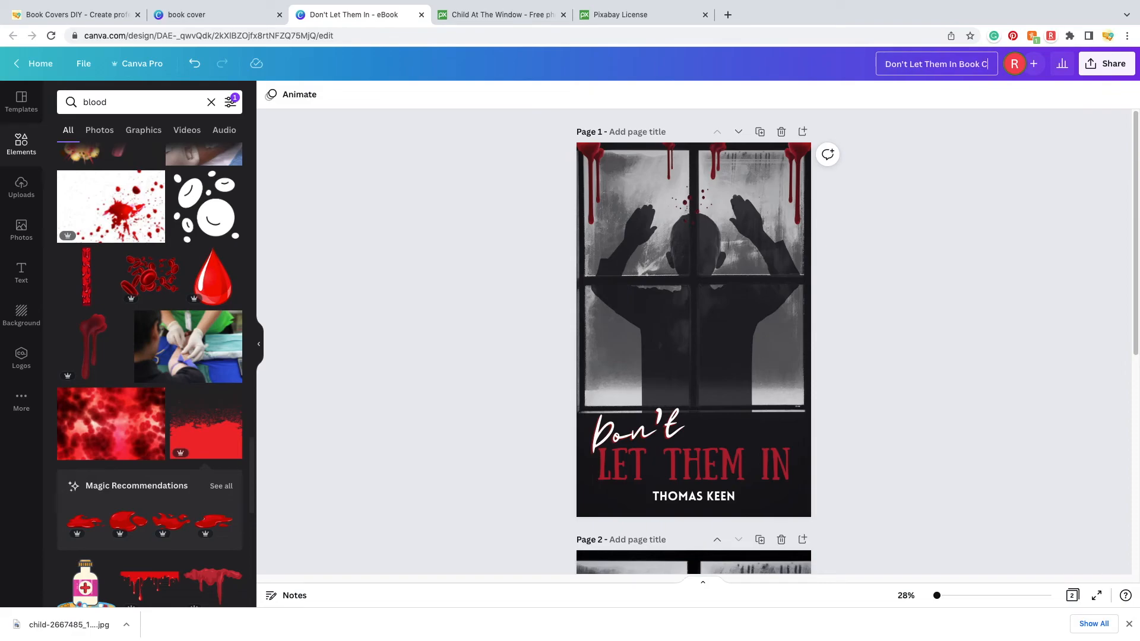
type("overs")
left_click(1006, 293)
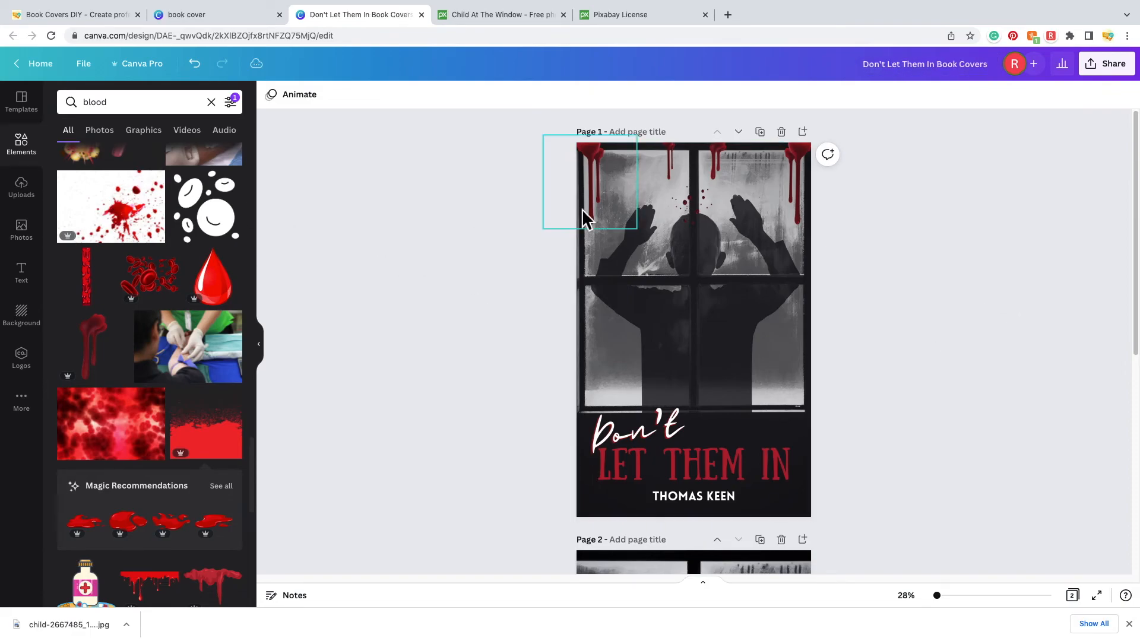
scroll(596, 365, "down", 2)
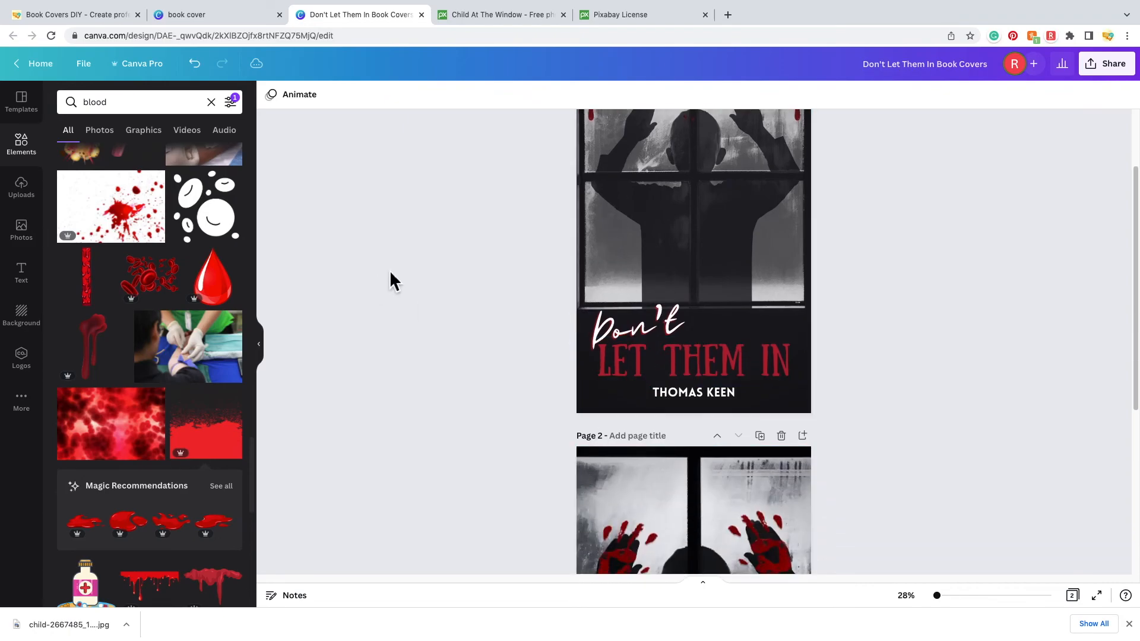
scroll(390, 279, "up", 2)
- Look over the File menu, then bring up the design's Share options
left_click(91, 73)
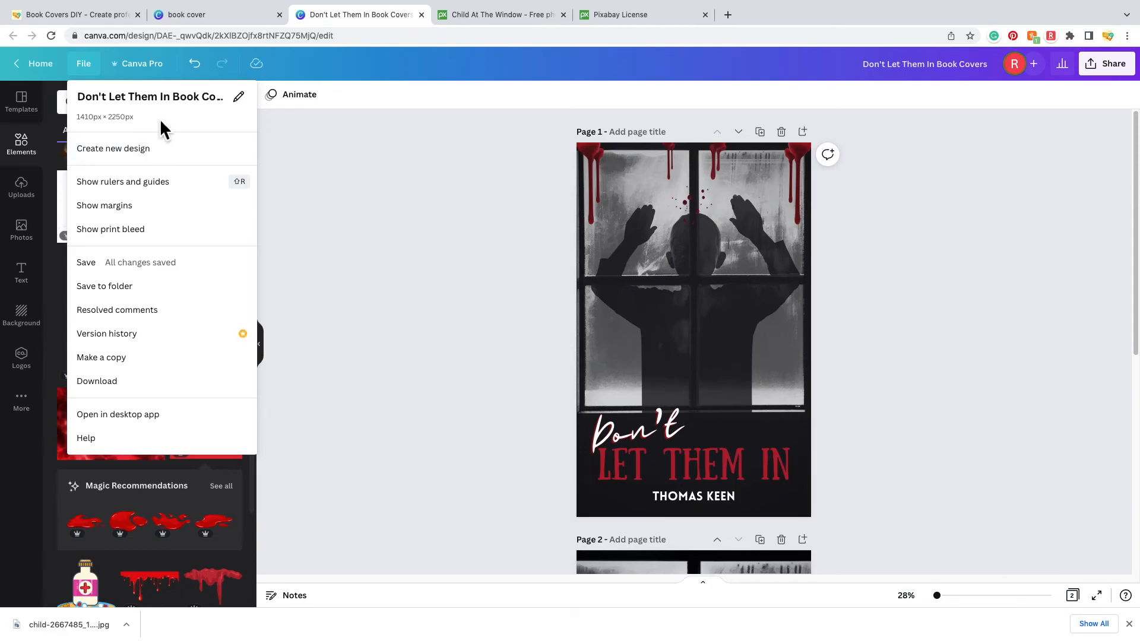
left_click(993, 333)
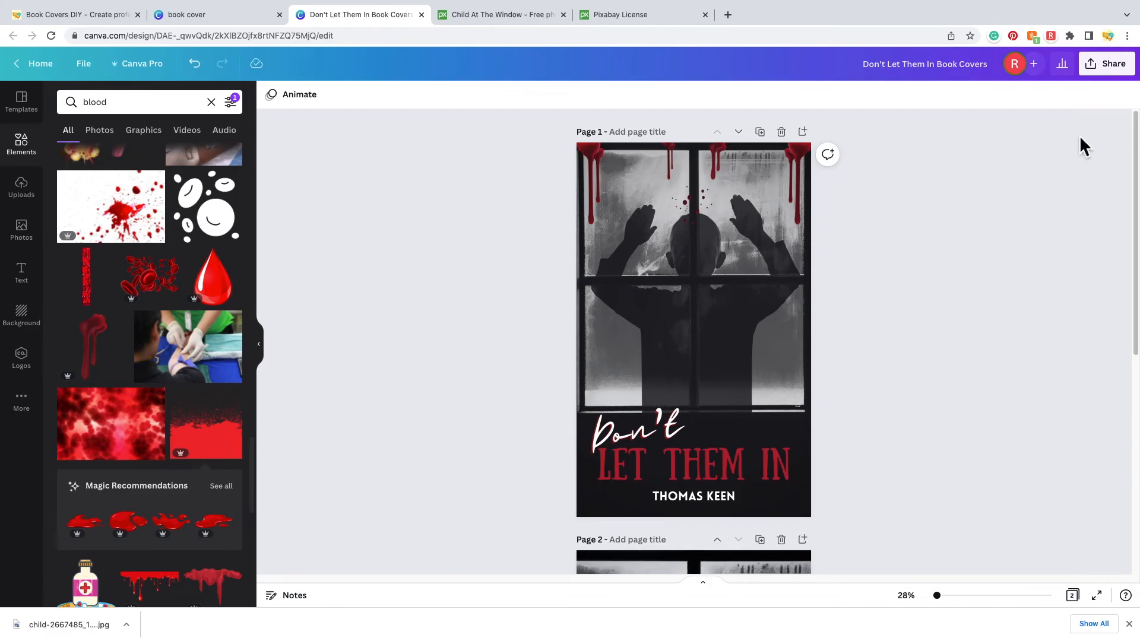
left_click(1124, 71)
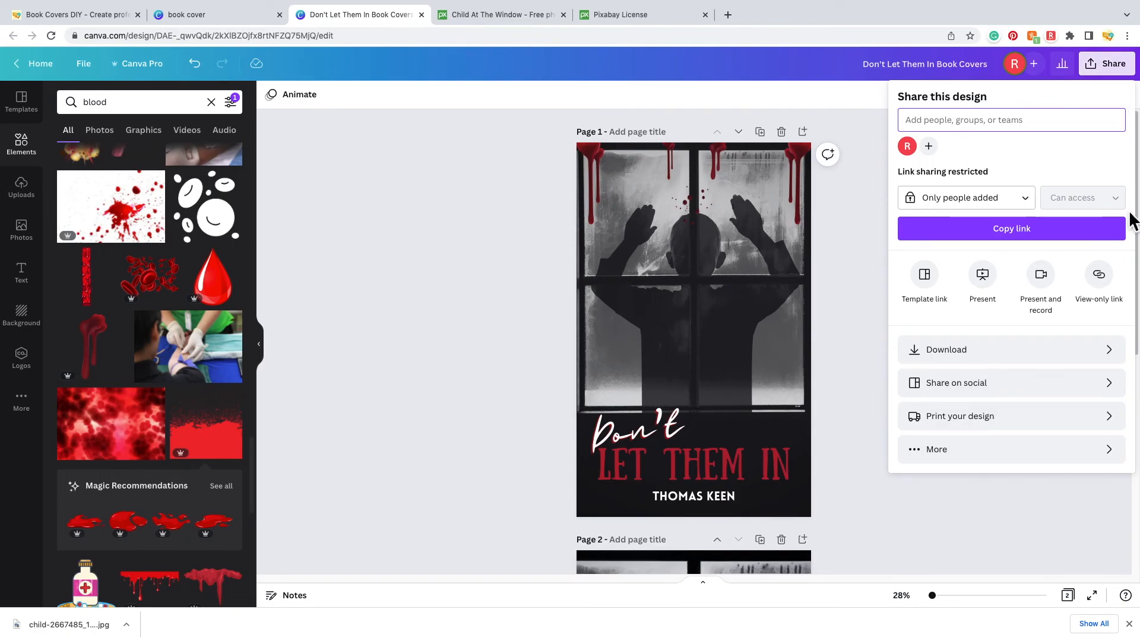
- Download all pages of the cover as JPG files
left_click(1011, 361)
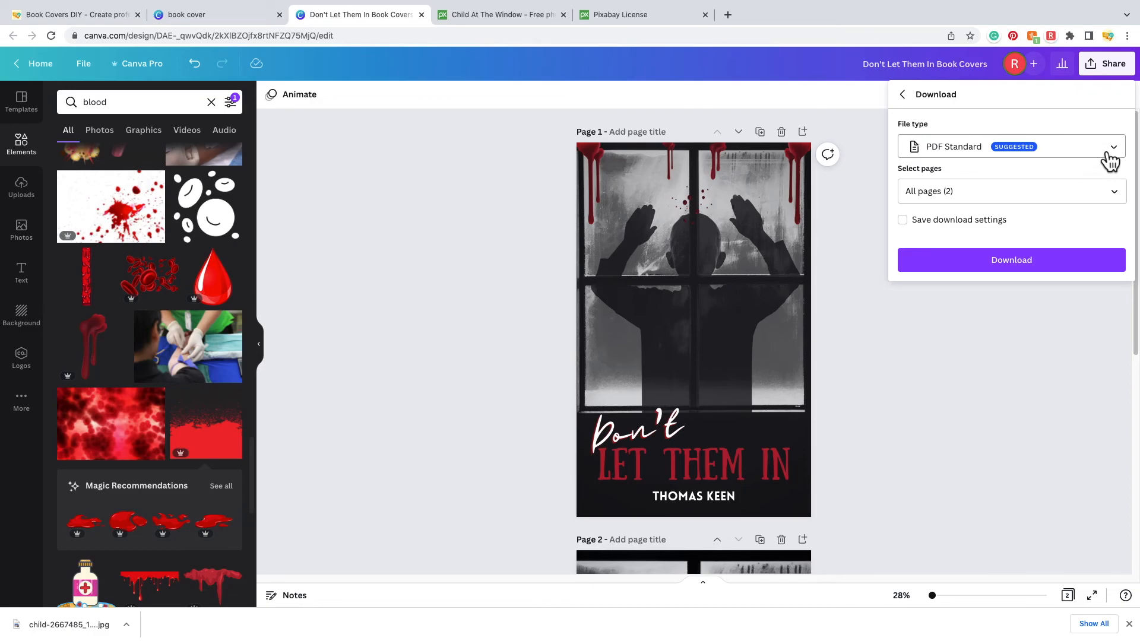
left_click(1109, 159)
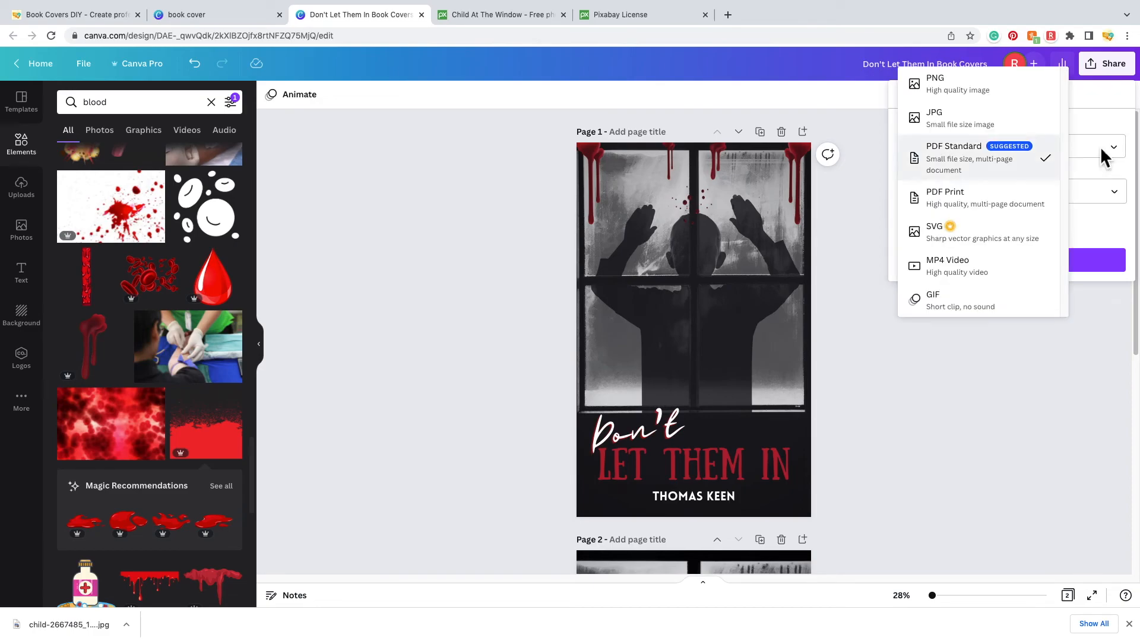
left_click(1027, 127)
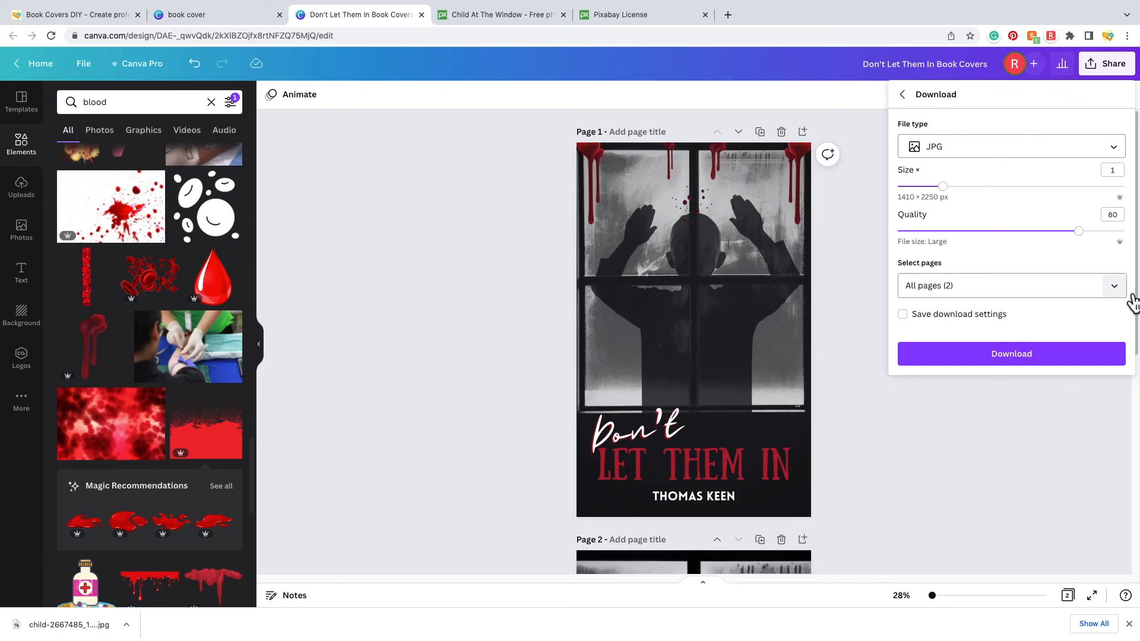
left_click(1115, 287)
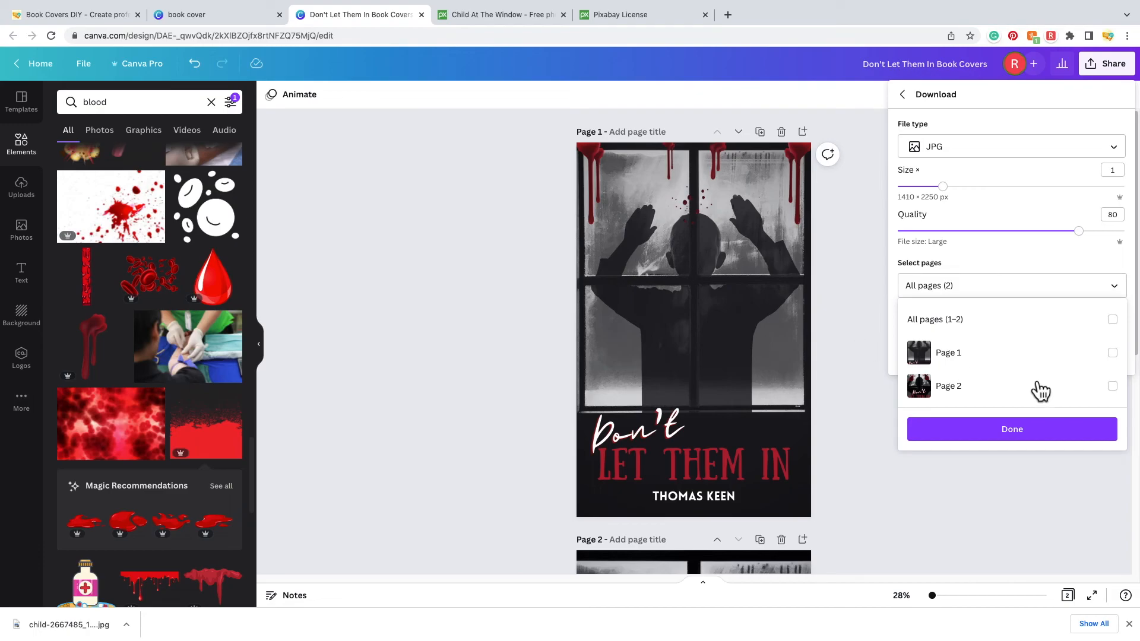
left_click(1116, 357)
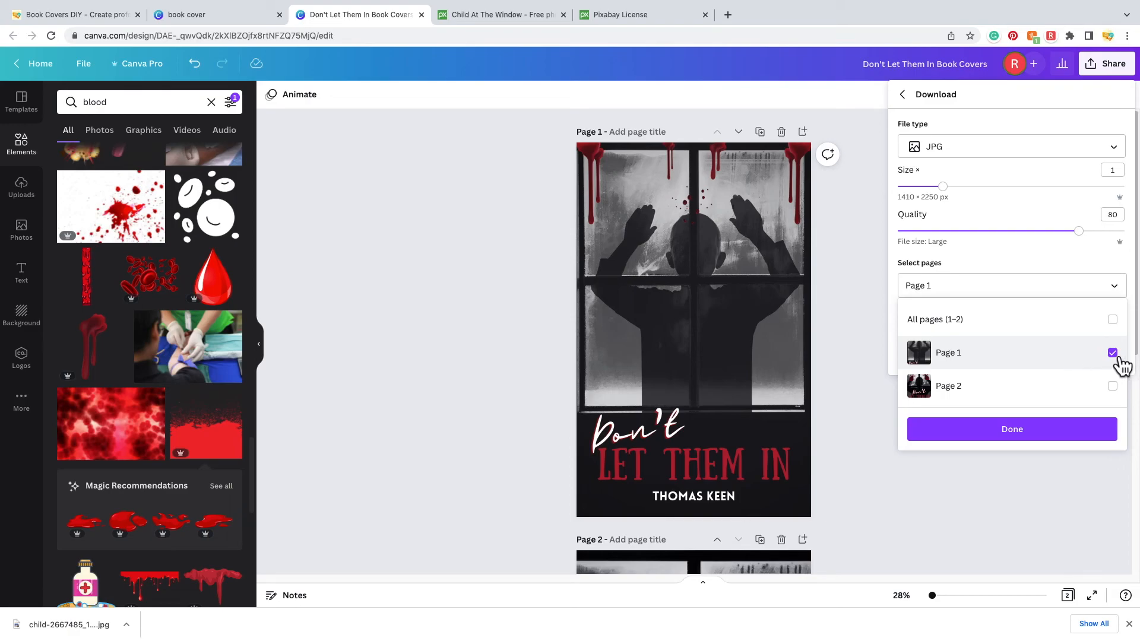
left_click(1113, 354)
left_click(1112, 321)
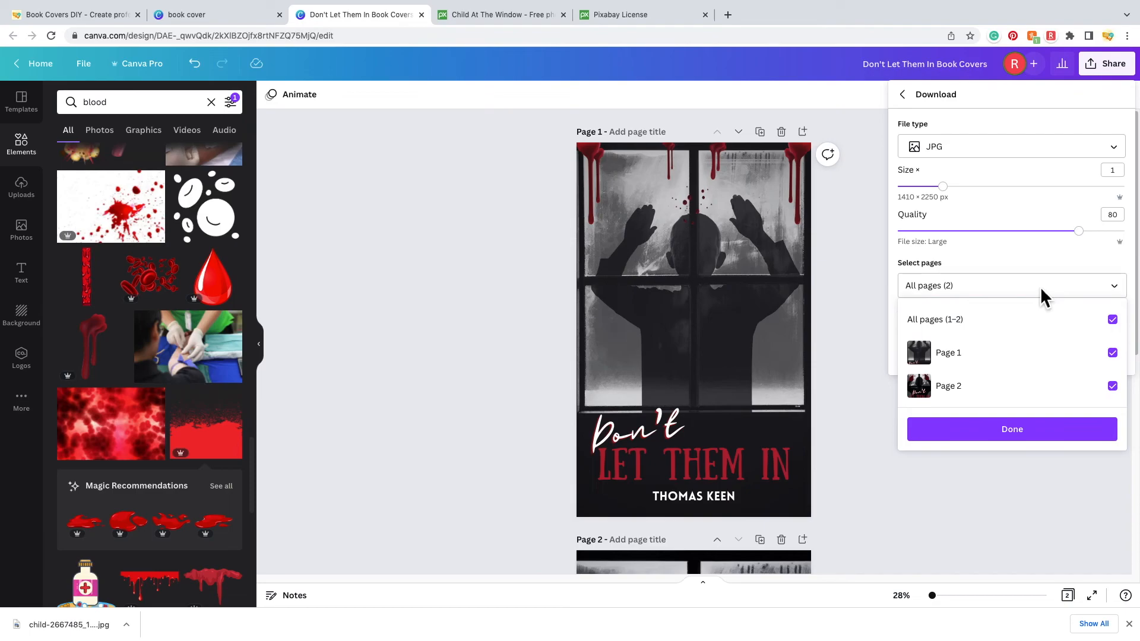
left_click(1012, 431)
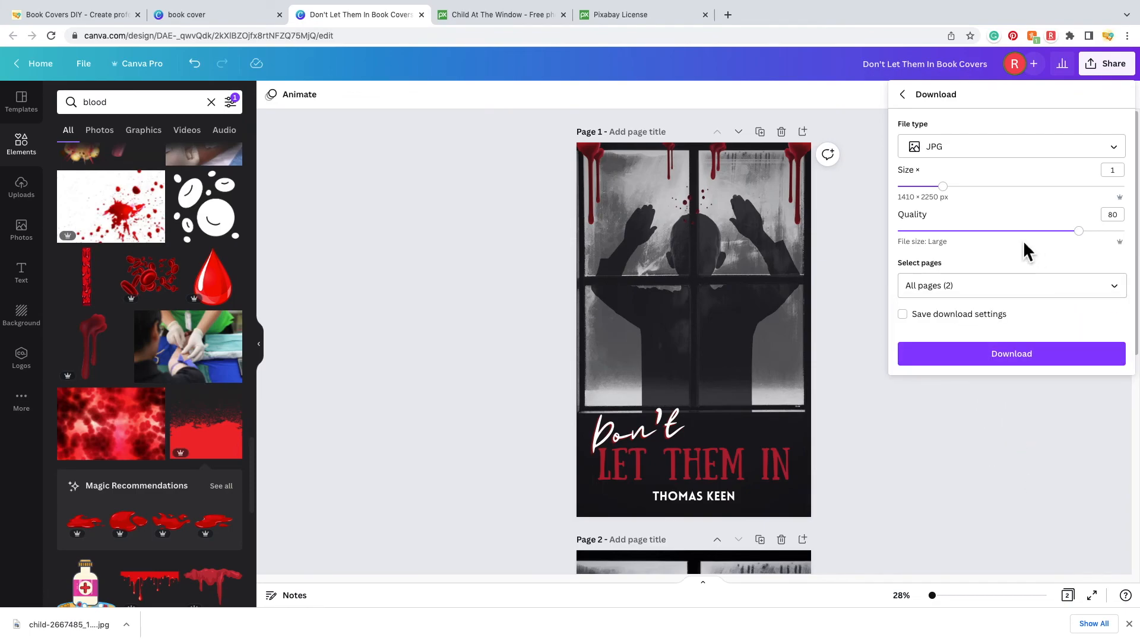
left_click(1036, 364)
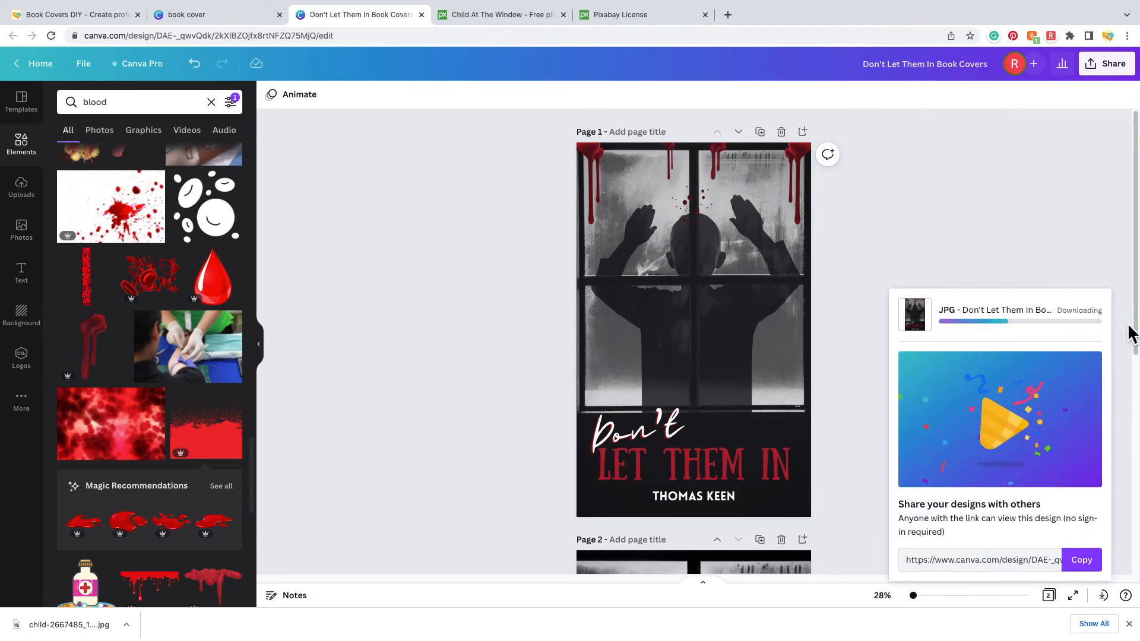
- After the JPG download finishes, copy the design's share link
scroll(1123, 348, "down", 1)
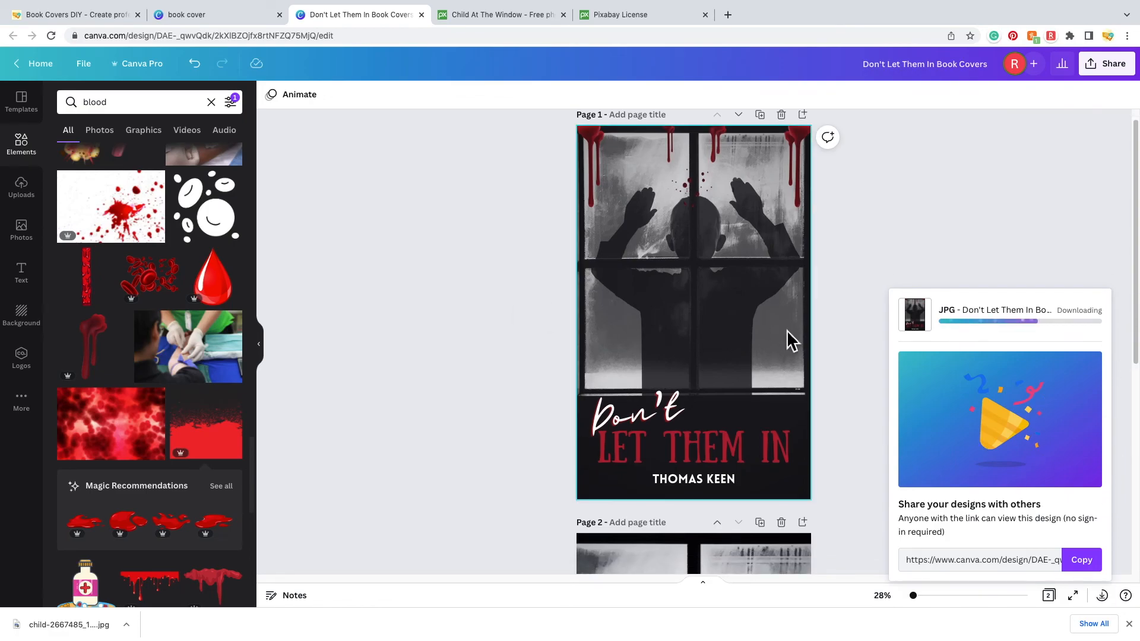
scroll(786, 333, "down", 5)
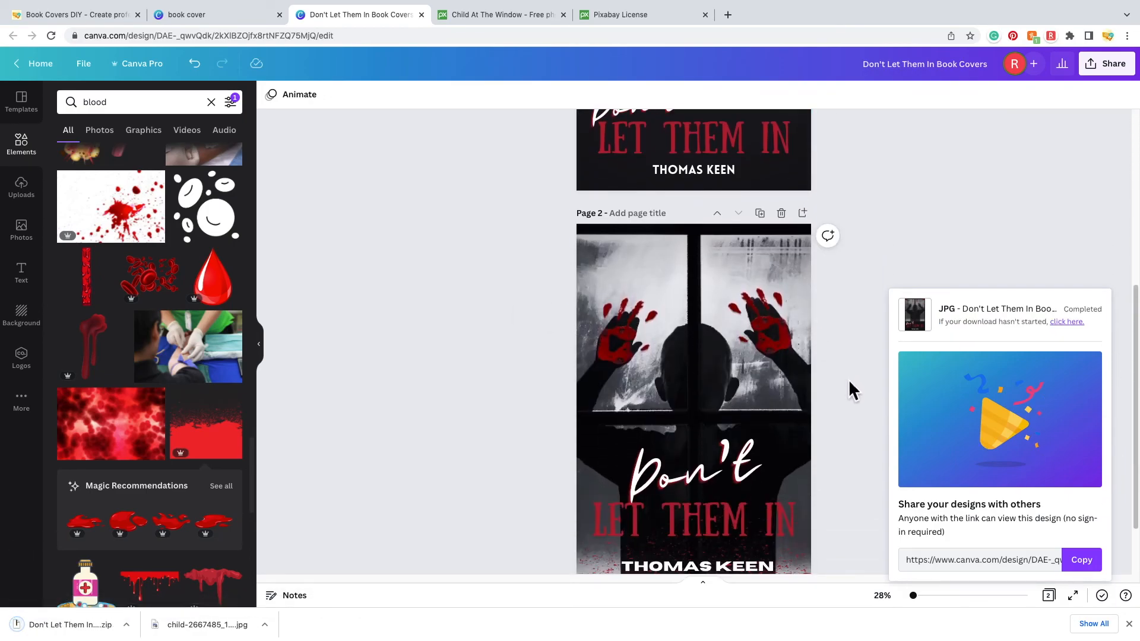
scroll(849, 379, "up", 5)
left_click(1091, 565)
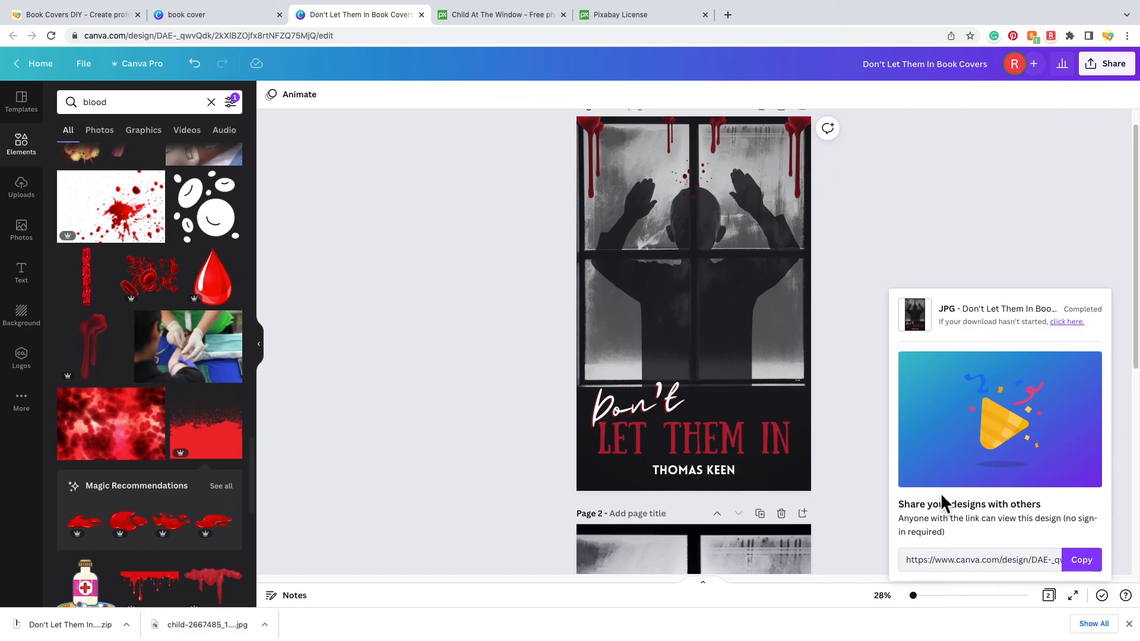
- Load the copied share link in a new browser tab
mouse_move(722, 18)
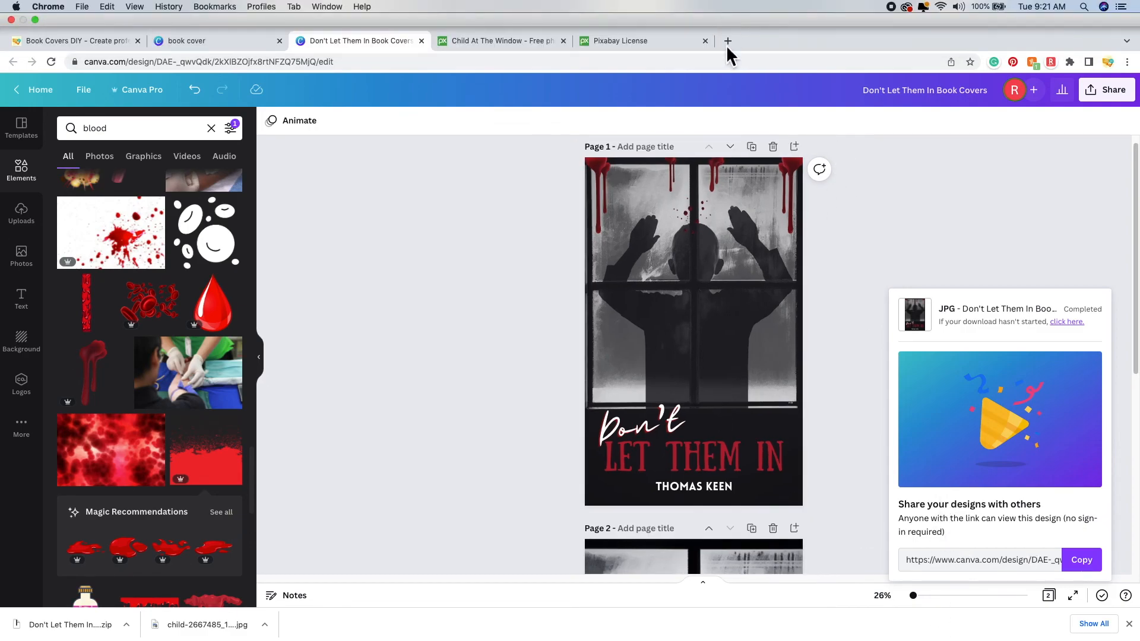
left_click(728, 40)
key("super+v")
key("Return")
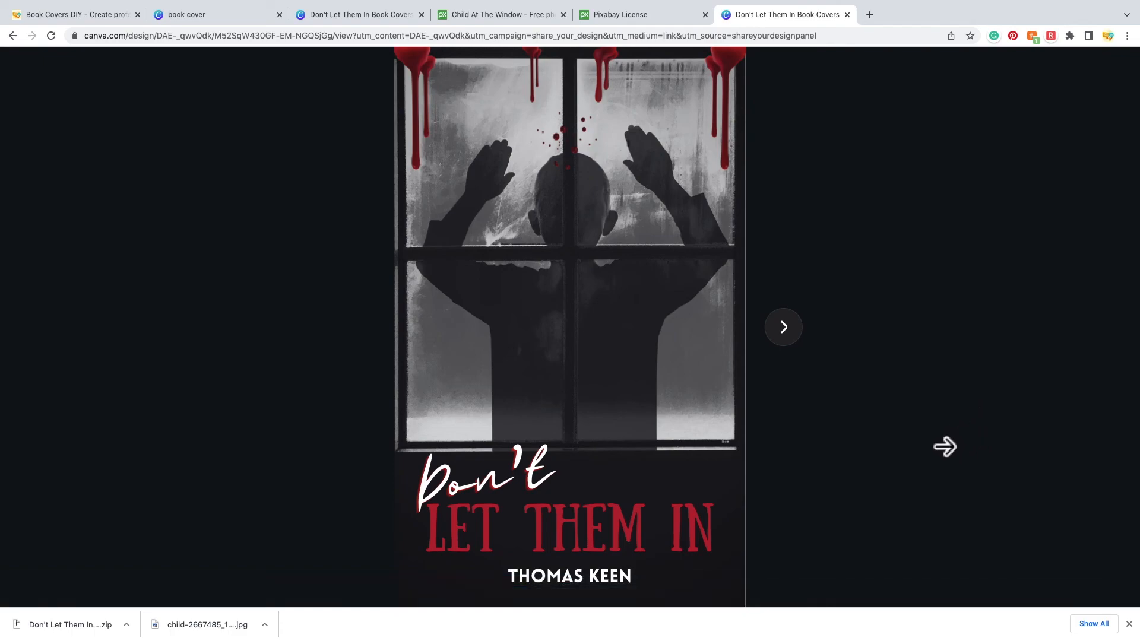
- Flip through both cover pages in the shared view
left_click(785, 330)
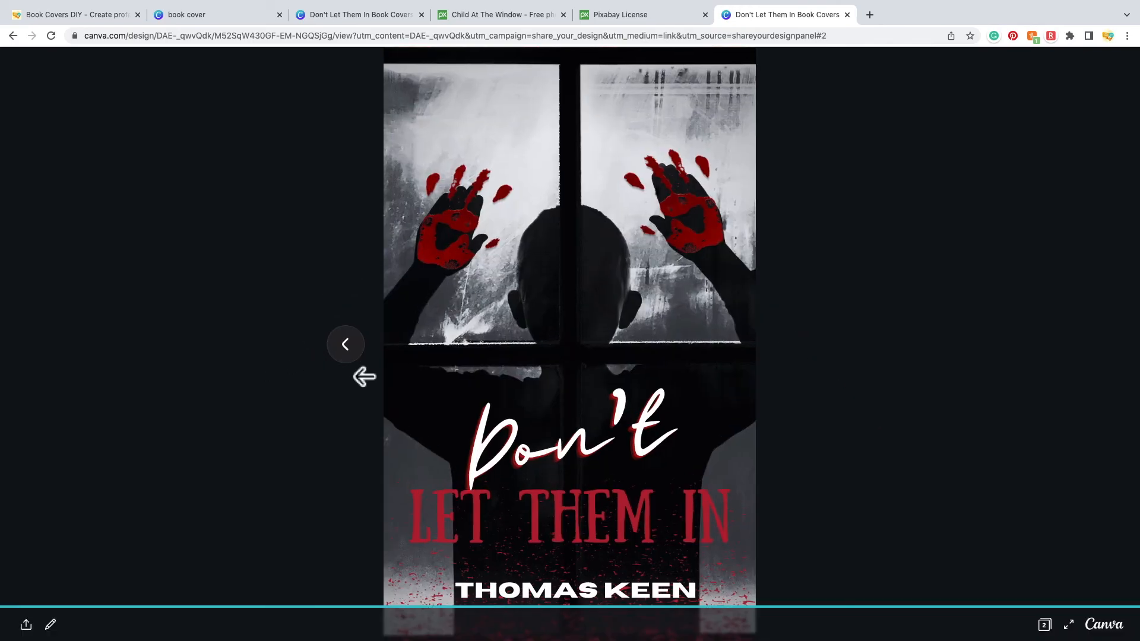
left_click(356, 356)
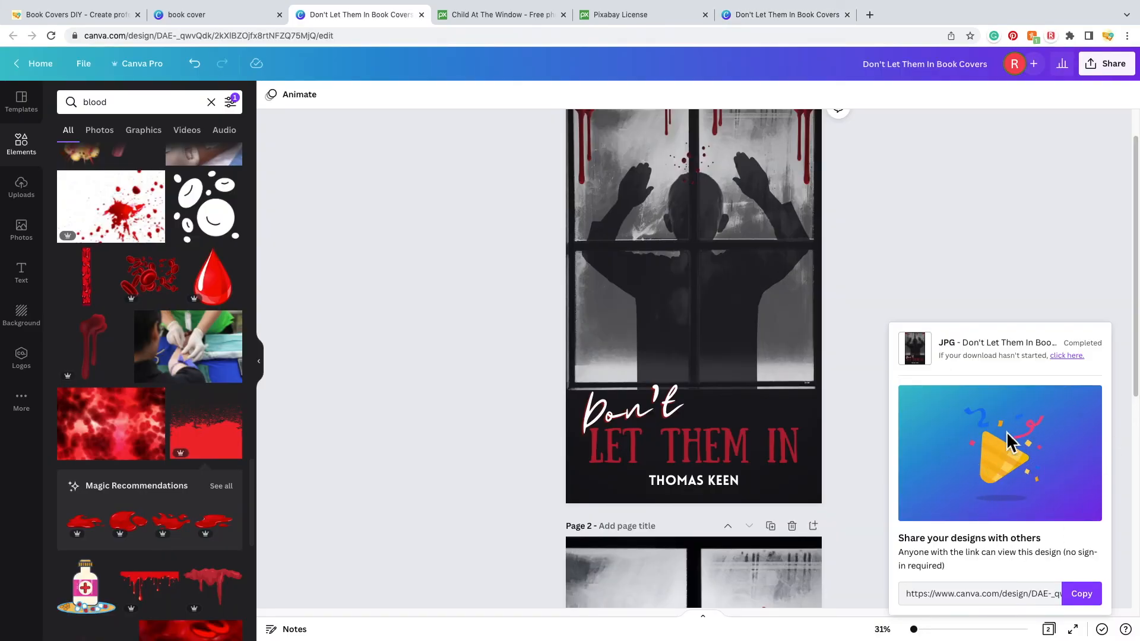
left_click(400, 361)
- Unzip the cover archive in Downloads and open 1.jpg from the extracted folder
mouse_move(404, 640)
left_click(44, 599)
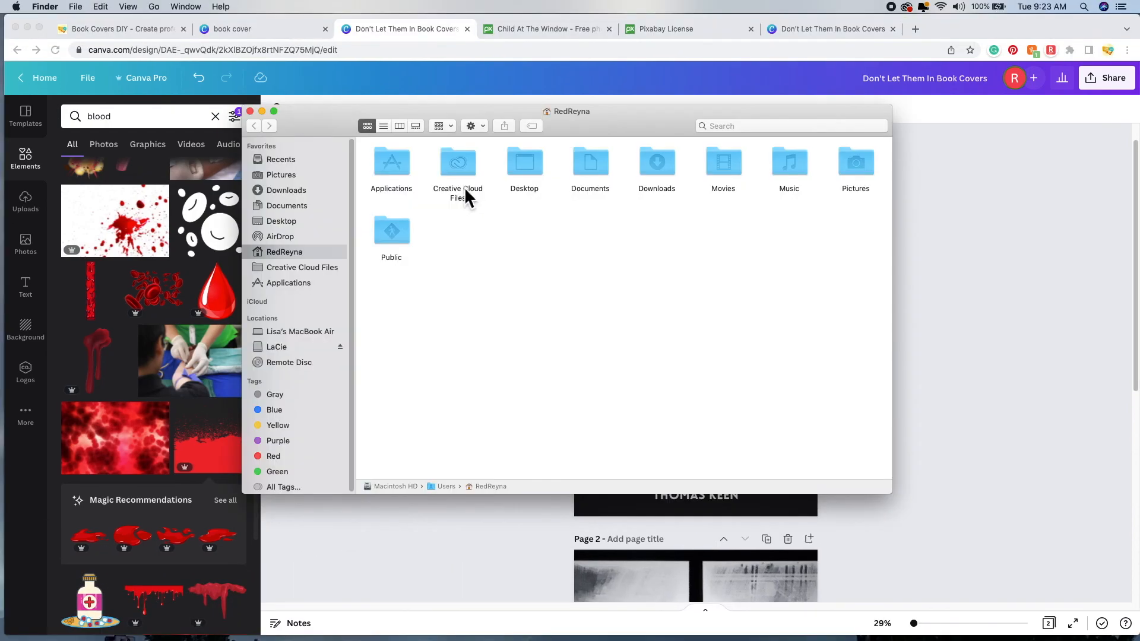
left_click(302, 191)
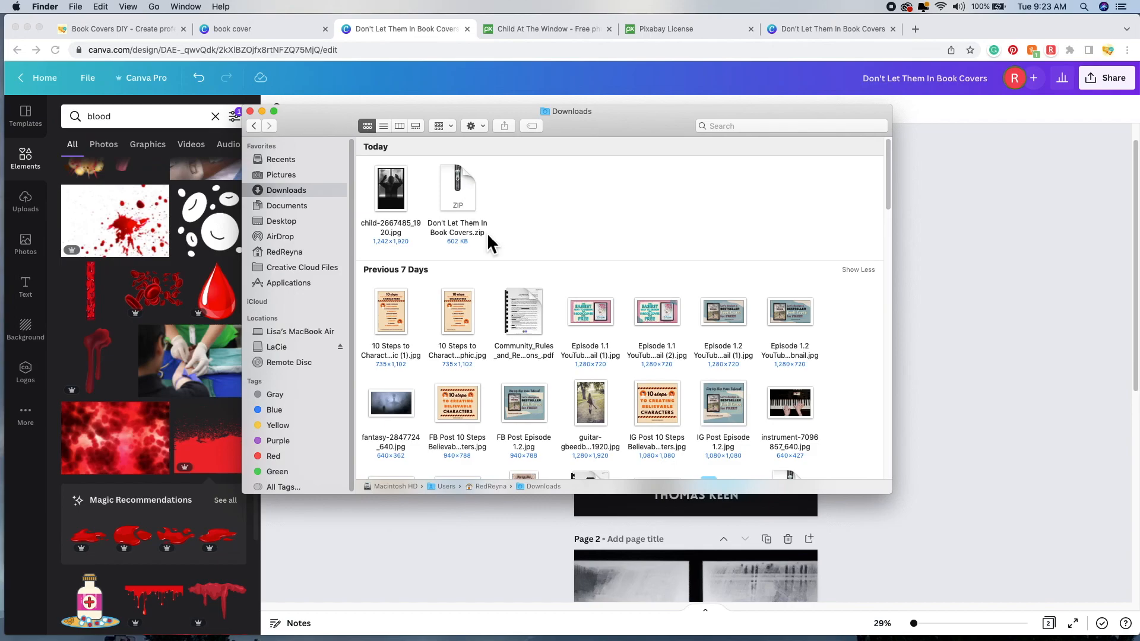
double_click(469, 201)
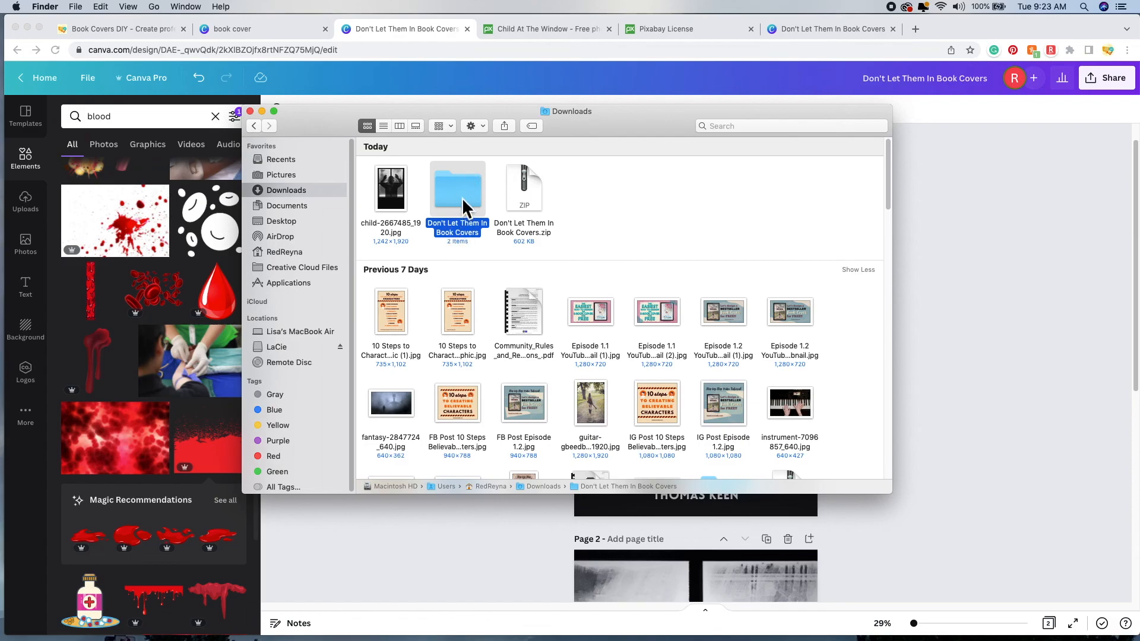
double_click(464, 194)
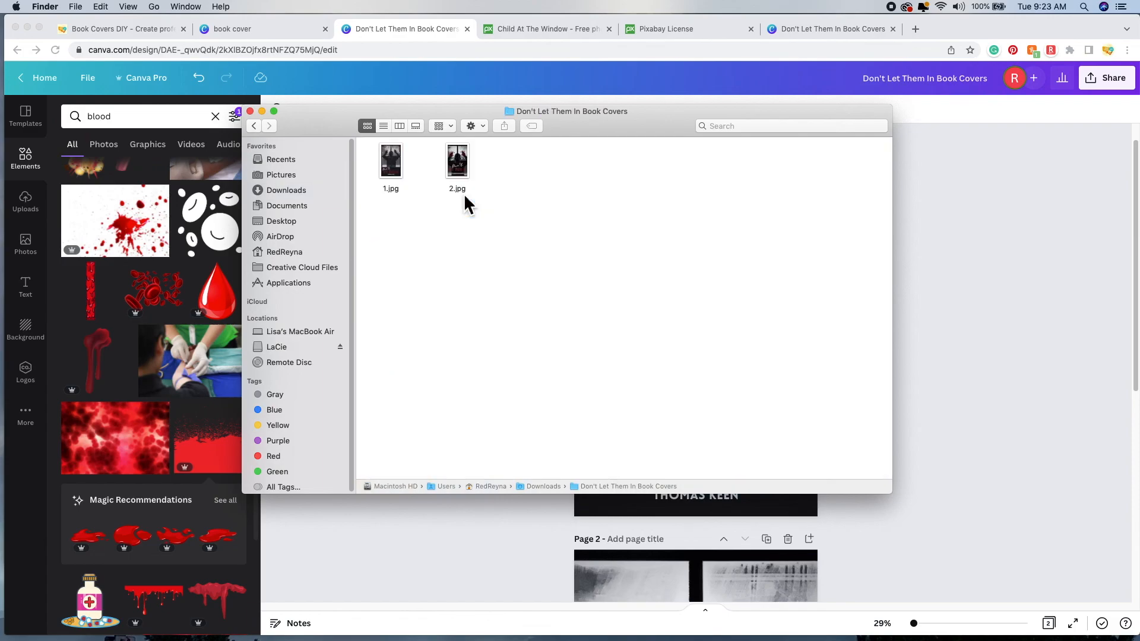
double_click(395, 166)
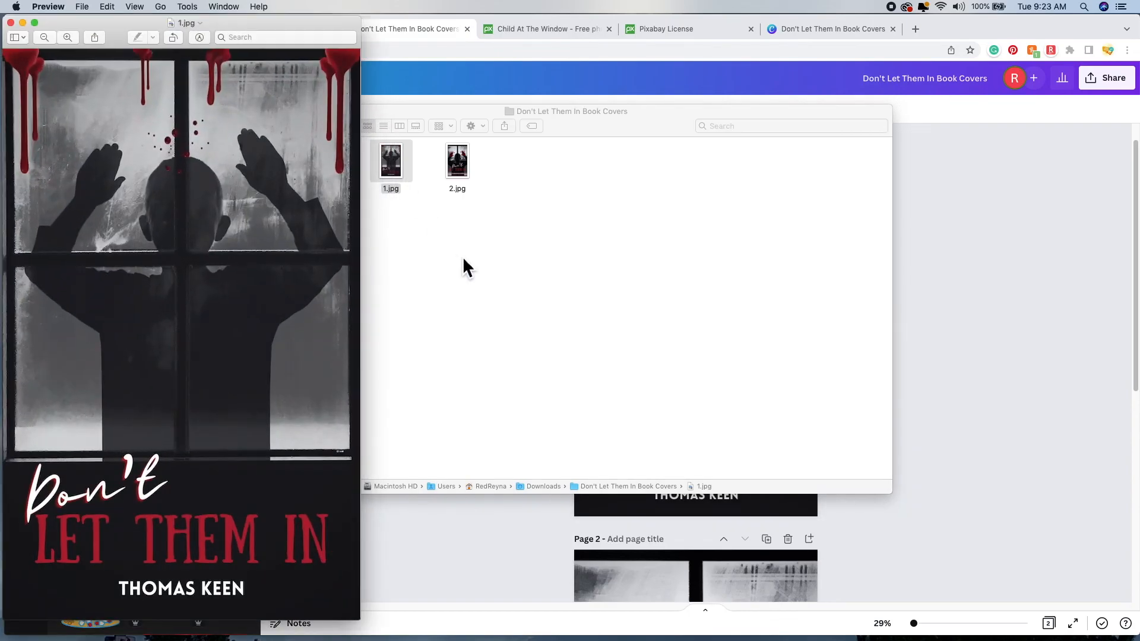
- Open 2.jpg beside 1.jpg to compare the covers, then return to the Book Covers DIY tab
double_click(462, 173)
left_click_drag(293, 37, 890, 25)
left_click_drag(270, 20, 522, 21)
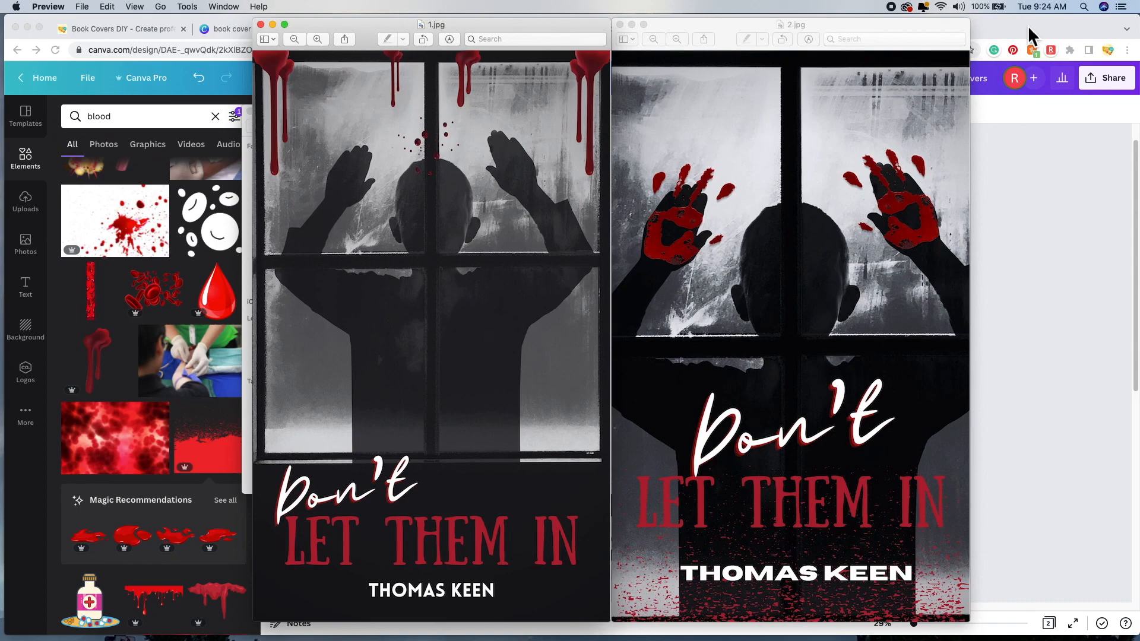
left_click(141, 28)
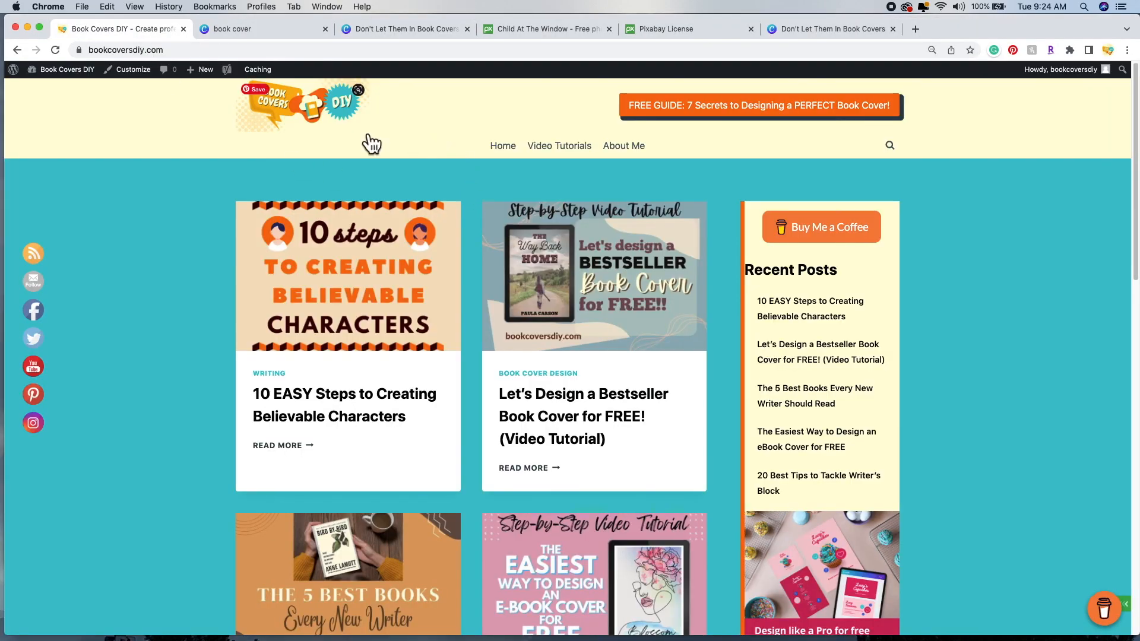